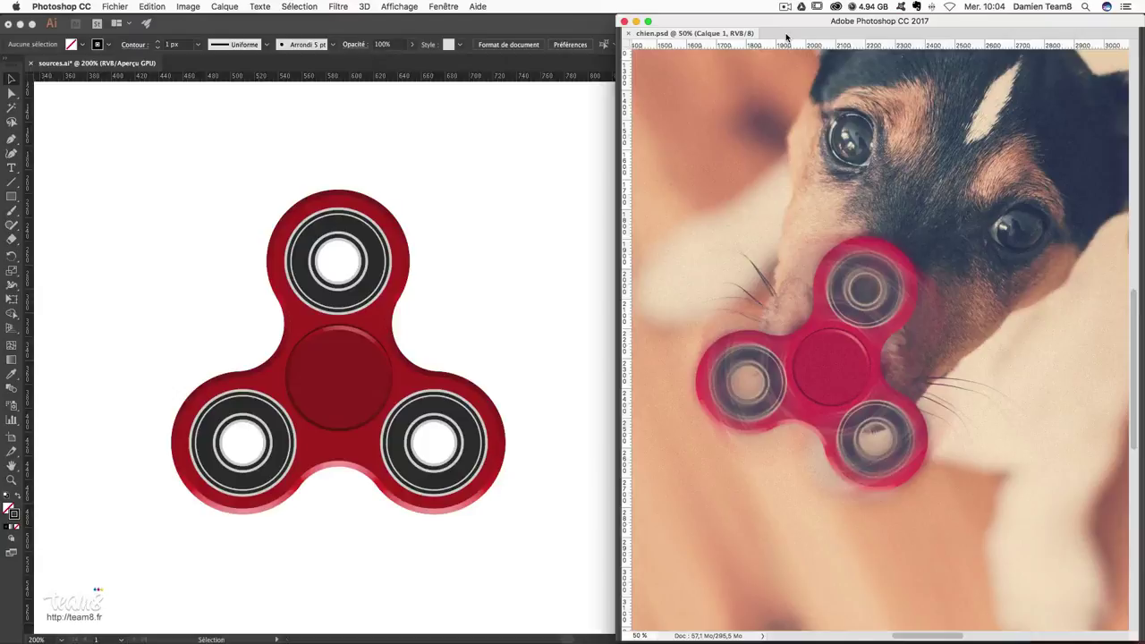
- Bring Illustrator forward and toggle the spinner artwork into Outline view and back
click(463, 268)
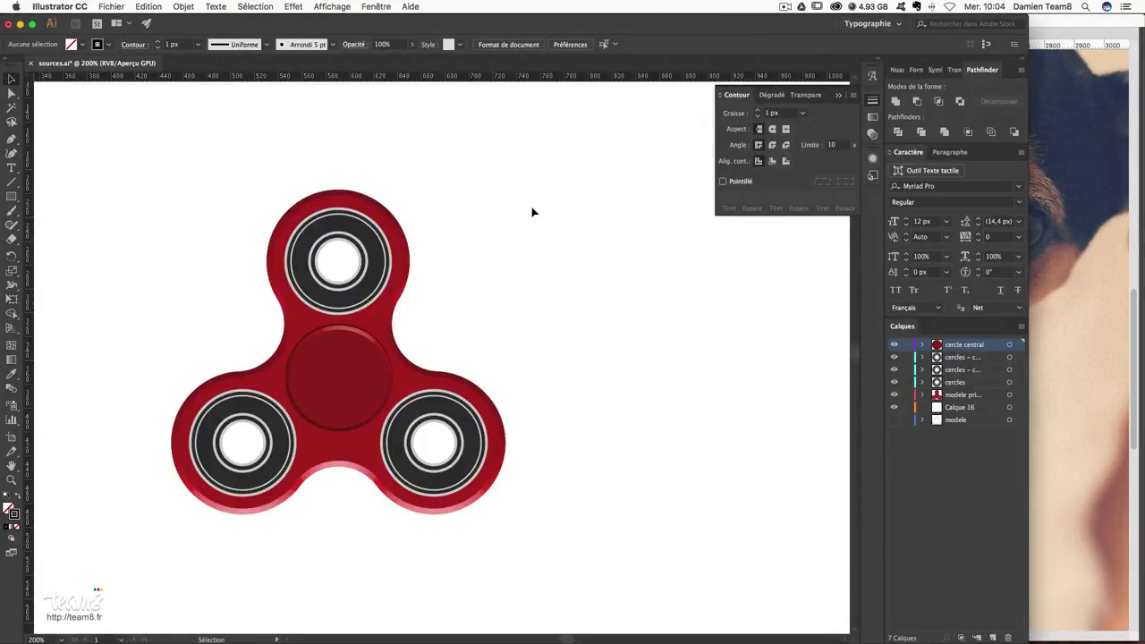
key(ctrl+y)
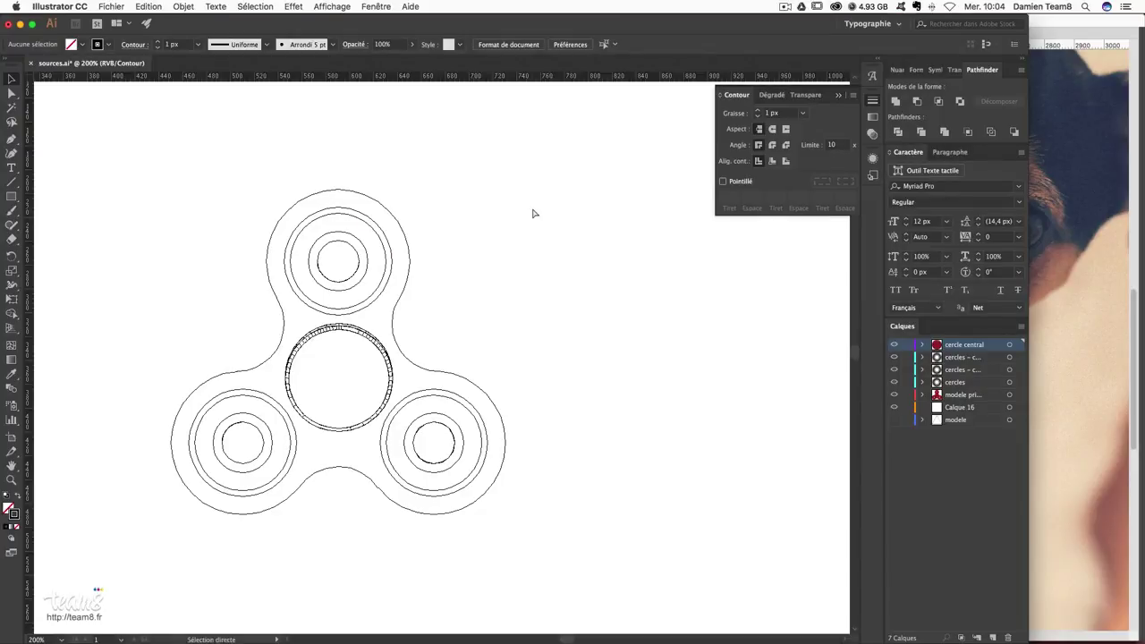
key(ctrl+y)
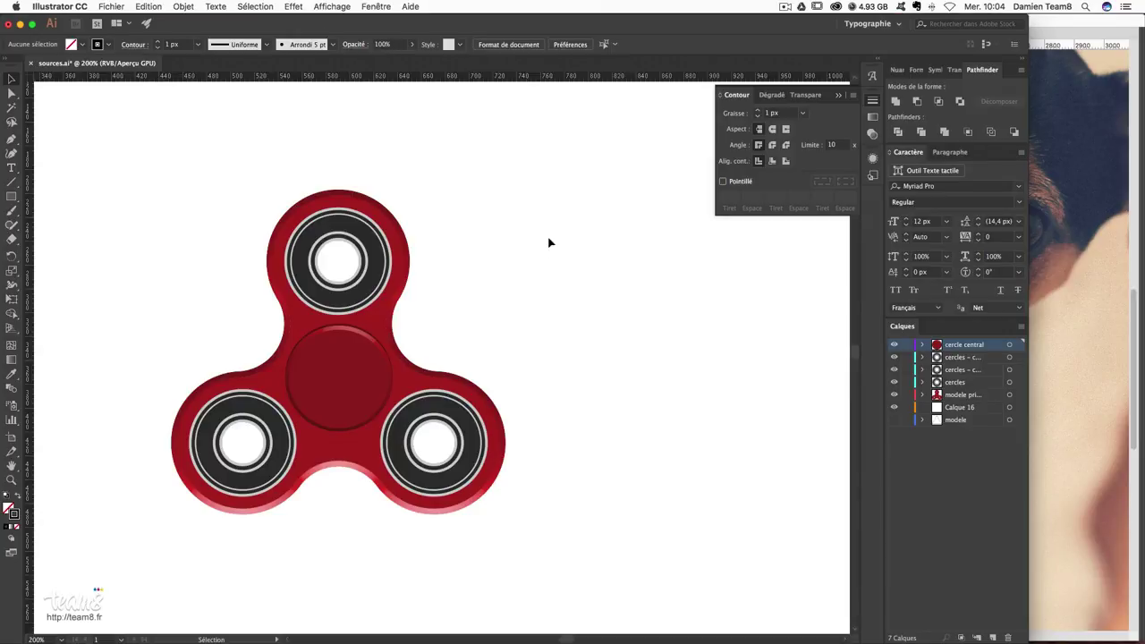
- Select and deselect the whole spinner artwork, then switch to the Photoshop window
drag(110, 140, 608, 522)
click(659, 480)
key(super+Tab)
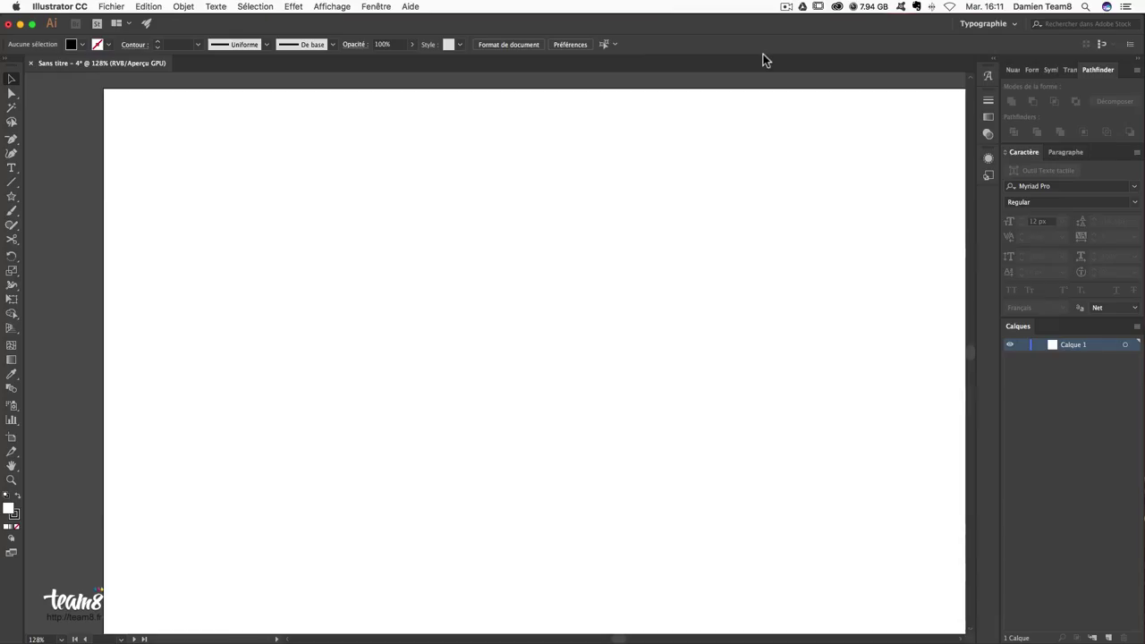
- Show the Infos panel from the Window menu and move it over the canvas
click(376, 6)
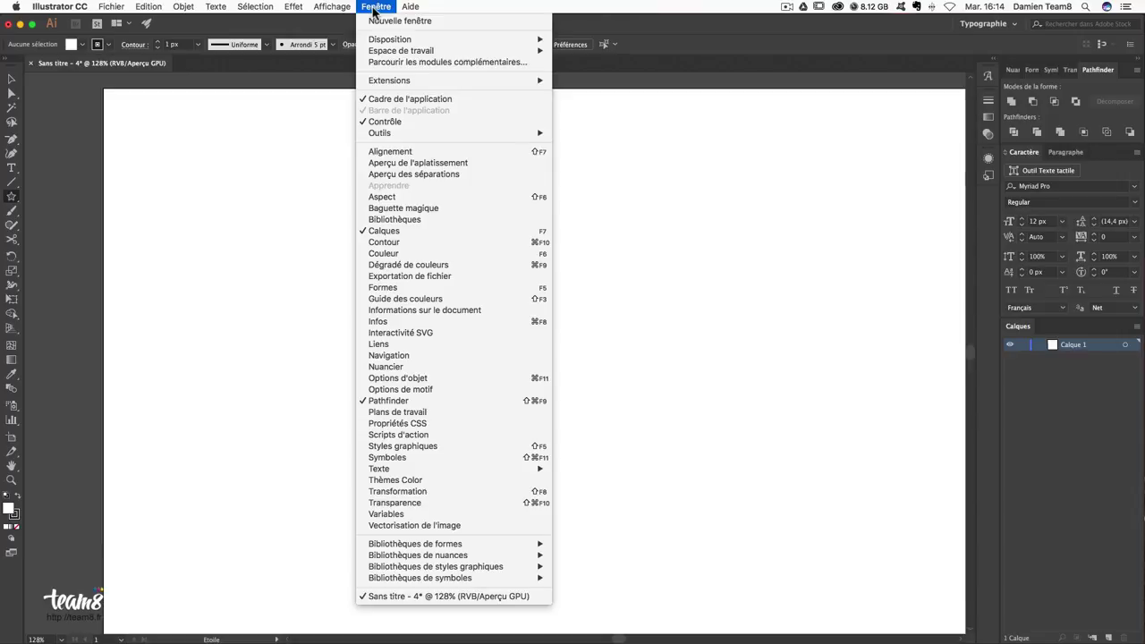
click(431, 327)
drag(369, 79, 882, 101)
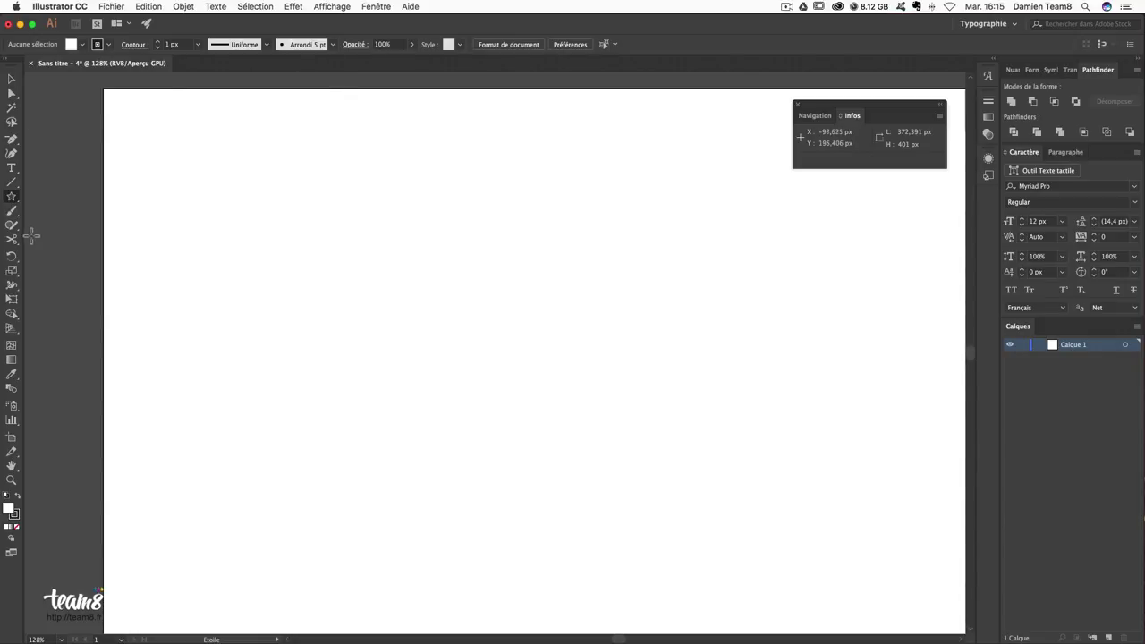
- Choose the Star tool from the shape tools flyout
click(12, 199)
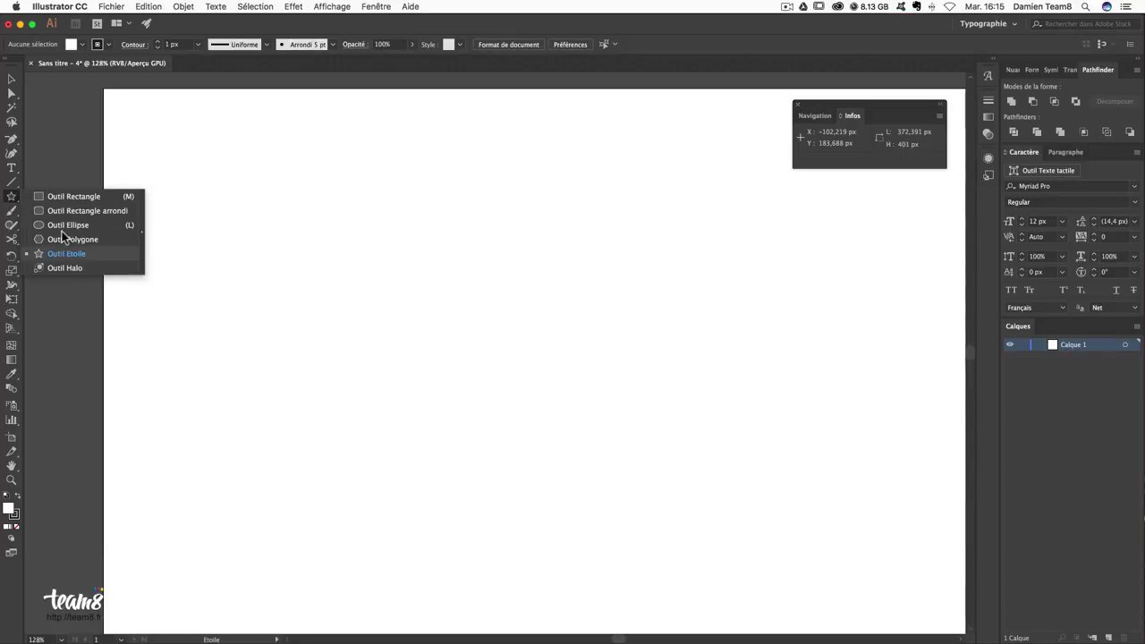
click(63, 195)
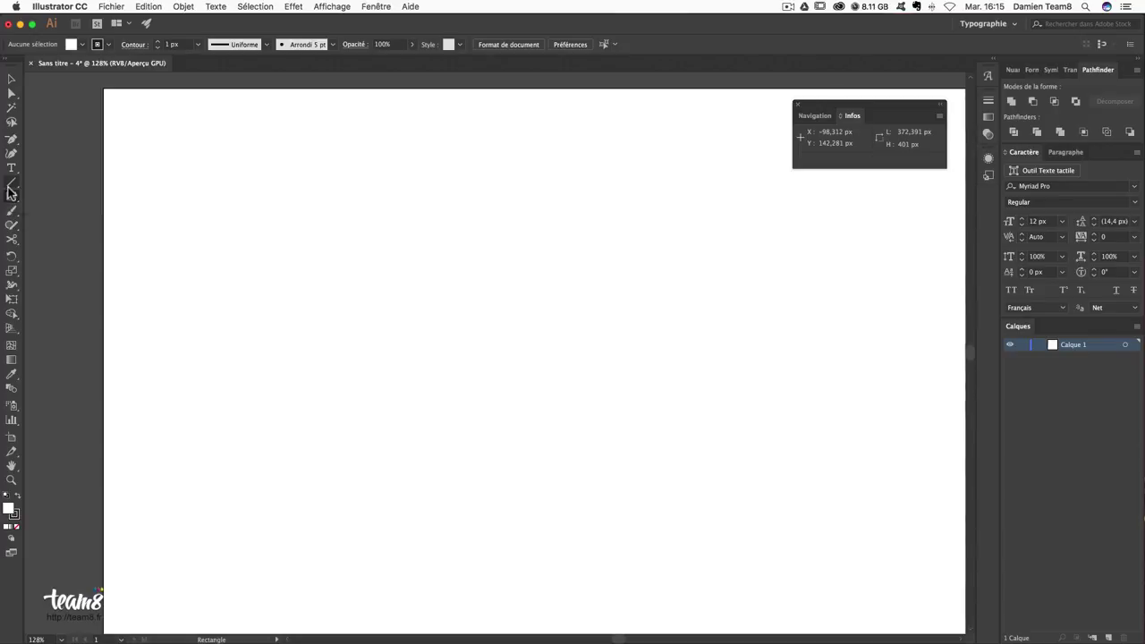
click(12, 199)
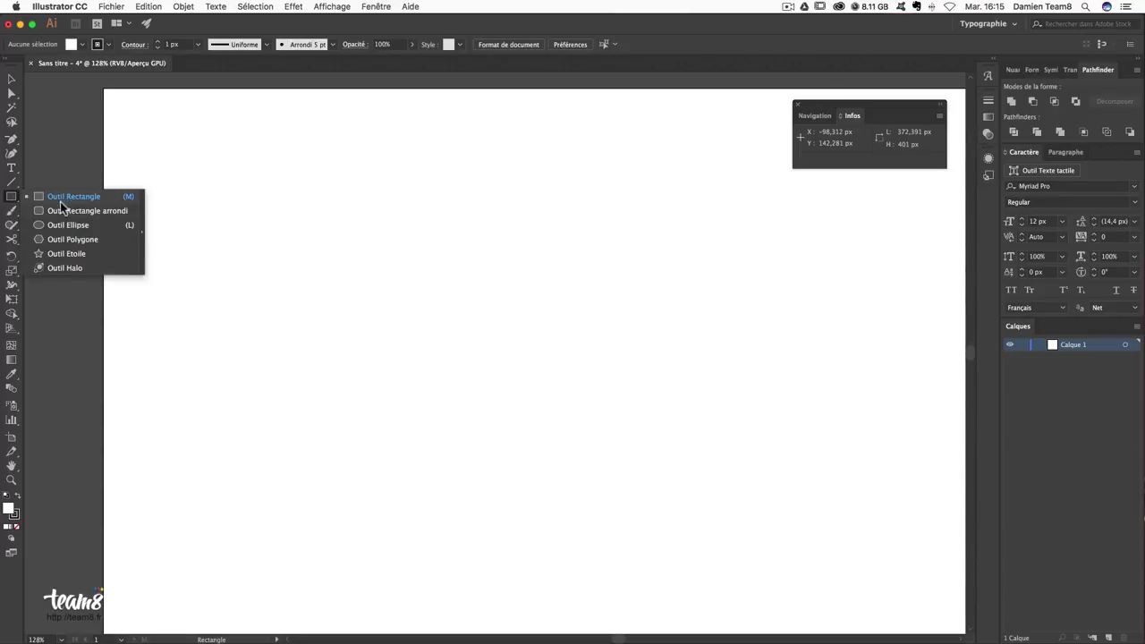
click(63, 254)
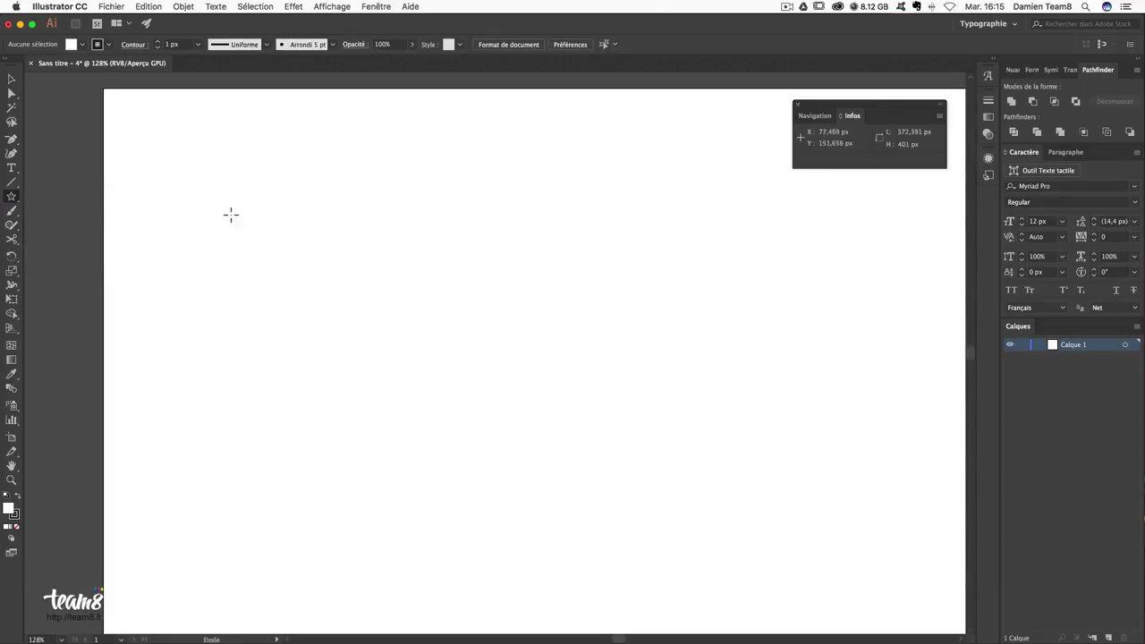
click(385, 236)
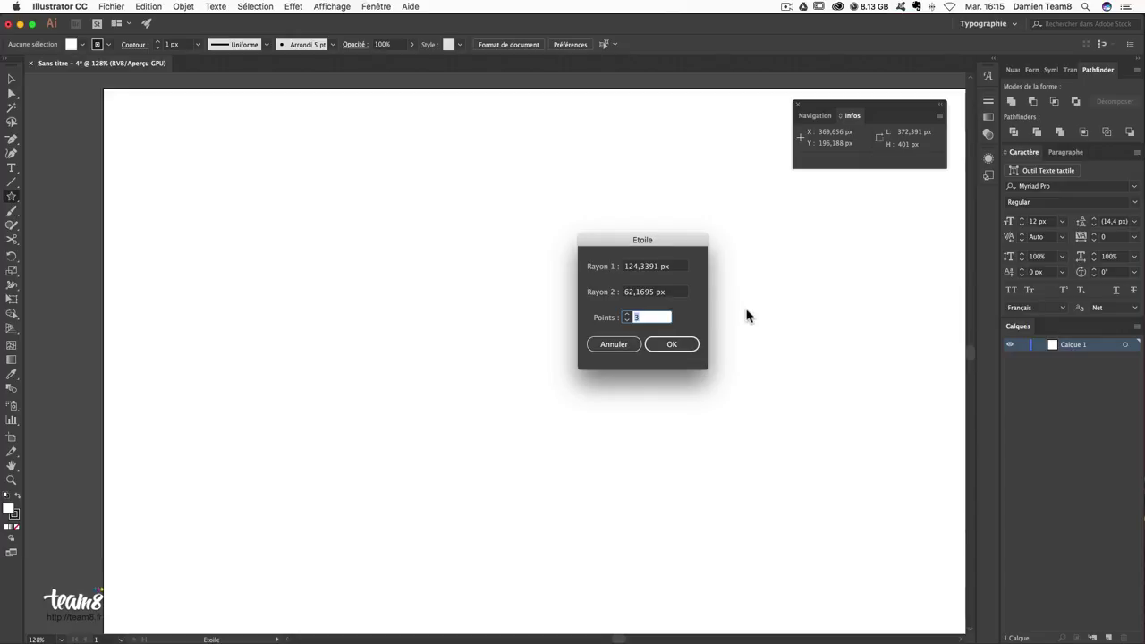
click(663, 268)
click(685, 293)
click(649, 318)
click(671, 344)
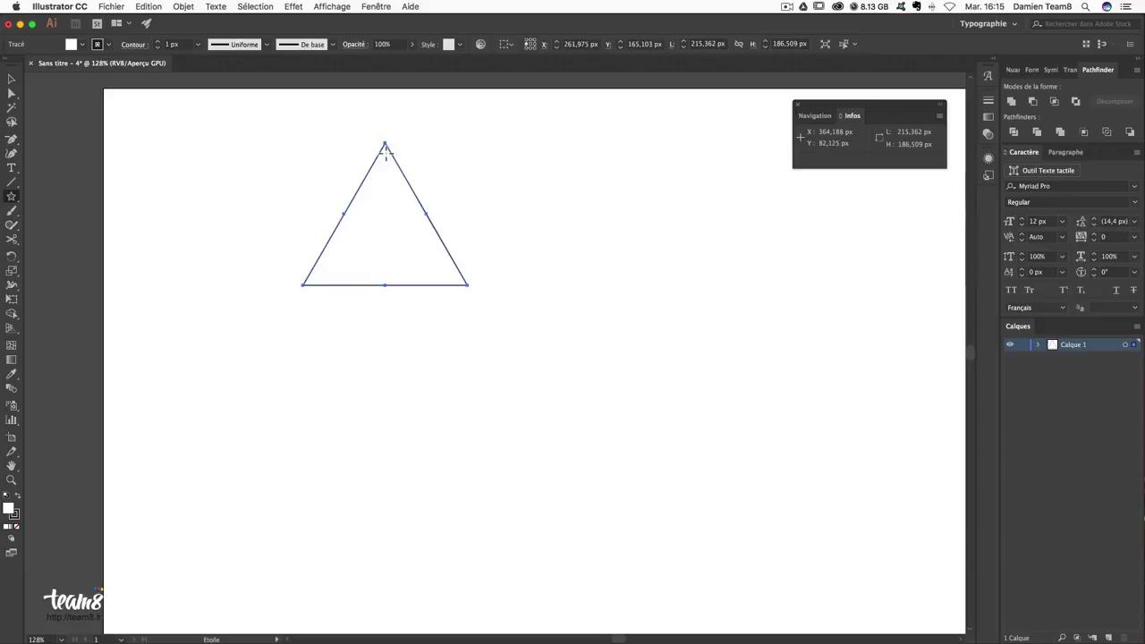
key(Delete)
click(445, 216)
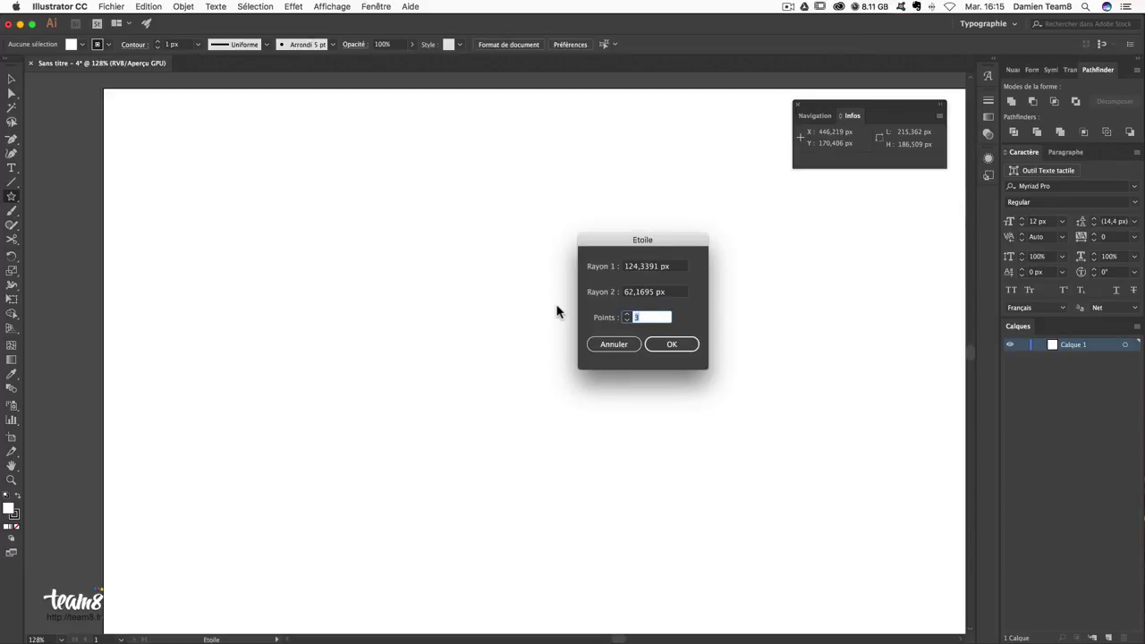
text(5)
key(Return)
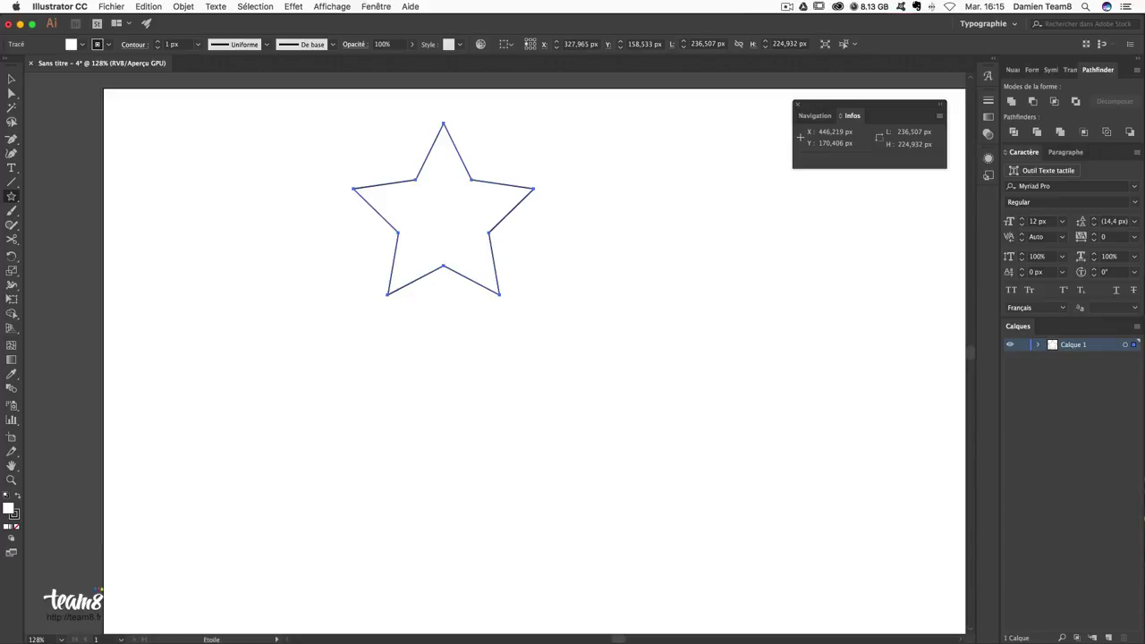
key(Delete)
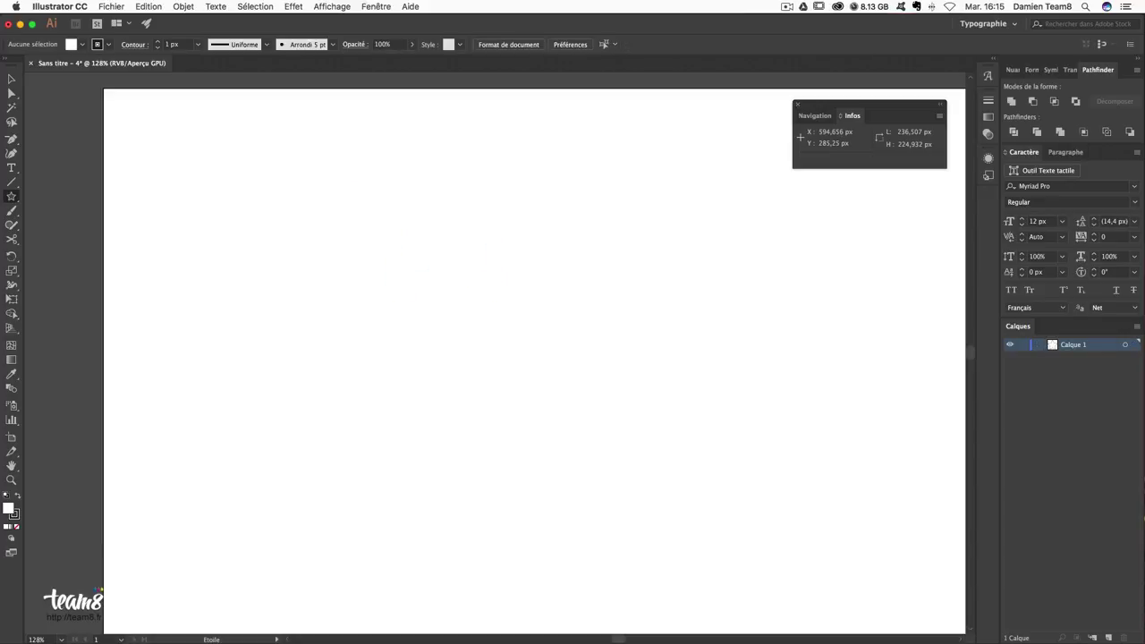
- Start dragging a star and use the arrow keys to reduce it to three points
mouse_move(474, 266)
mouse_down()
mouse_move(562, 324)
mouse_move(593, 306)
mouse_move(595, 276)
mouse_move(562, 265)
mouse_move(546, 294)
mouse_move(435, 302)
mouse_move(634, 306)
mouse_move(567, 281)
mouse_move(588, 319)
mouse_move(581, 331)
mouse_move(572, 310)
mouse_move(501, 262)
mouse_move(573, 312)
mouse_move(545, 309)
mouse_move(581, 316)
mouse_up()
key(Down)
key(Down)
key(Up)
key(Down)
key(Up)
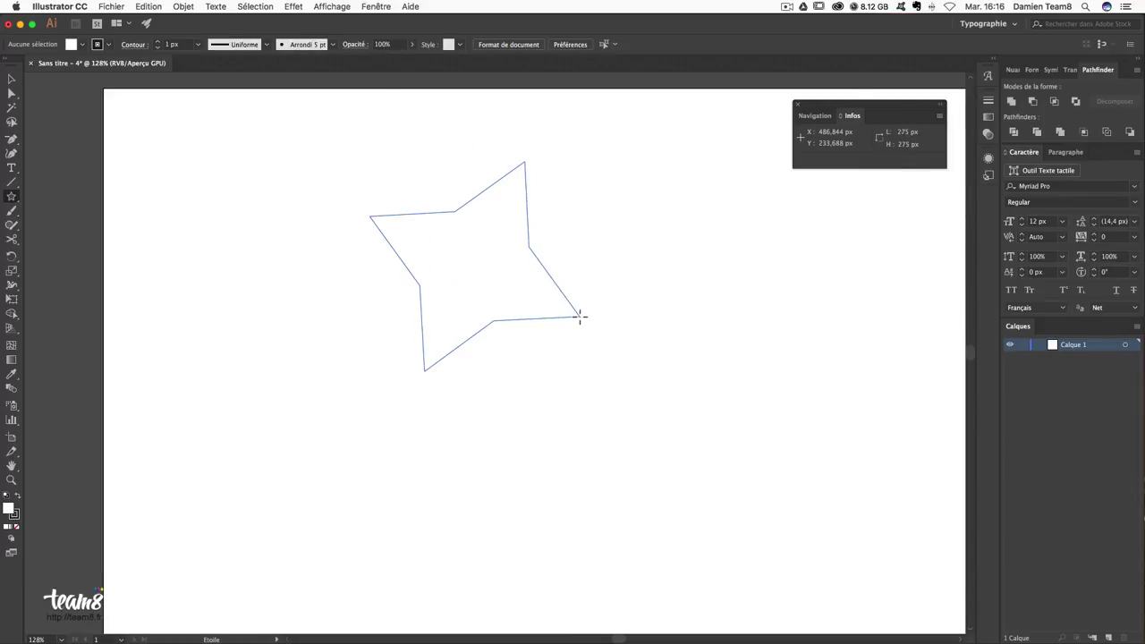
key(Up)
key(Down)
key(Down)
key(Down)
- Keep the triangle upright with a level base, sizing it to about 215.9 × 187 px
drag(579, 315, 570, 320)
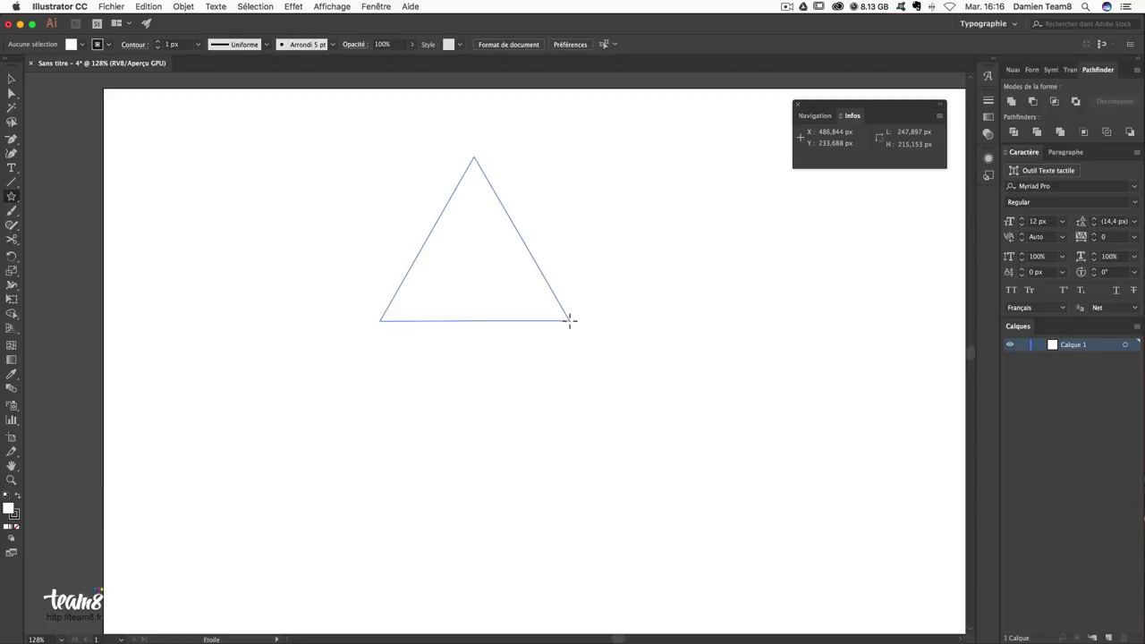
key(Up)
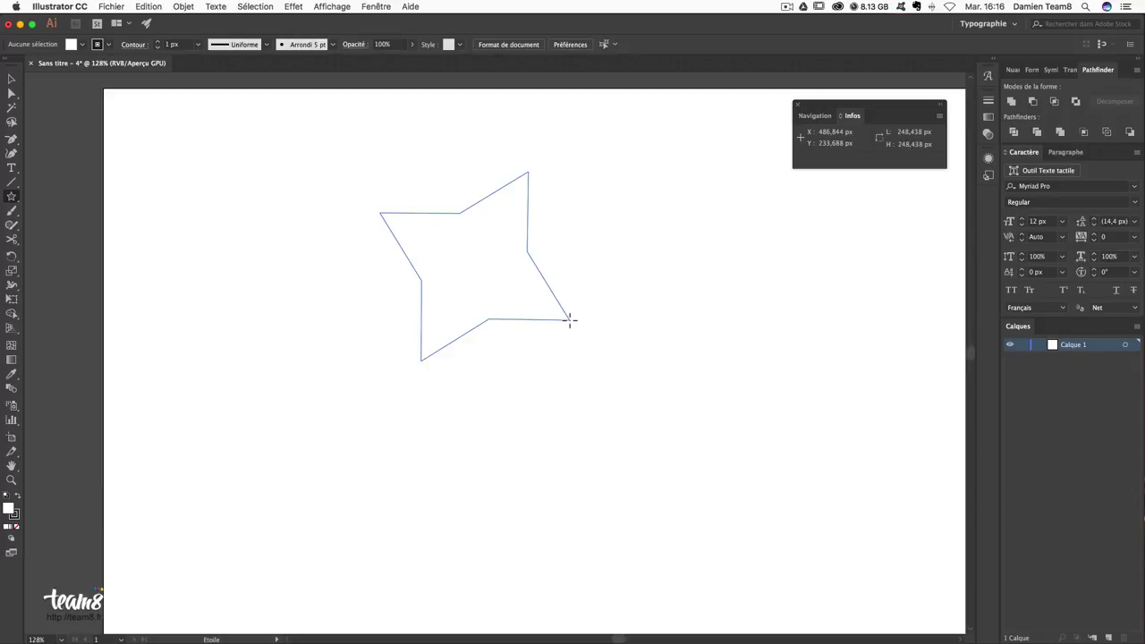
mouse_move(569, 320)
mouse_down()
mouse_move(580, 286)
mouse_move(560, 242)
mouse_move(596, 242)
mouse_move(616, 277)
mouse_move(602, 292)
mouse_move(565, 291)
mouse_up()
key(Up)
key(Up)
key(Up)
key(Up)
key(Up)
key(Up)
key(Up)
key(Up)
key(Up)
key(Up)
key(Up)
key(Up)
key(Up)
key(Up)
key(Up)
key(Down)
key(Down)
key(Down)
key(Down)
key(Down)
key(Down)
key(Up)
key(Up)
key(Up)
key(Up)
key(Up)
key(Up)
key(Down)
key(Down)
key(Down)
key(Down)
key(Down)
key(Down)
key(Down)
key(Down)
key(Down)
key(Down)
key(Down)
key(Down)
key(Down)
key(Down)
key(Down)
key(Up)
key(Up)
key(Up)
key(Up)
key(Up)
key(Up)
key(Up)
key(Down)
key(Down)
drag(565, 292, 565, 291)
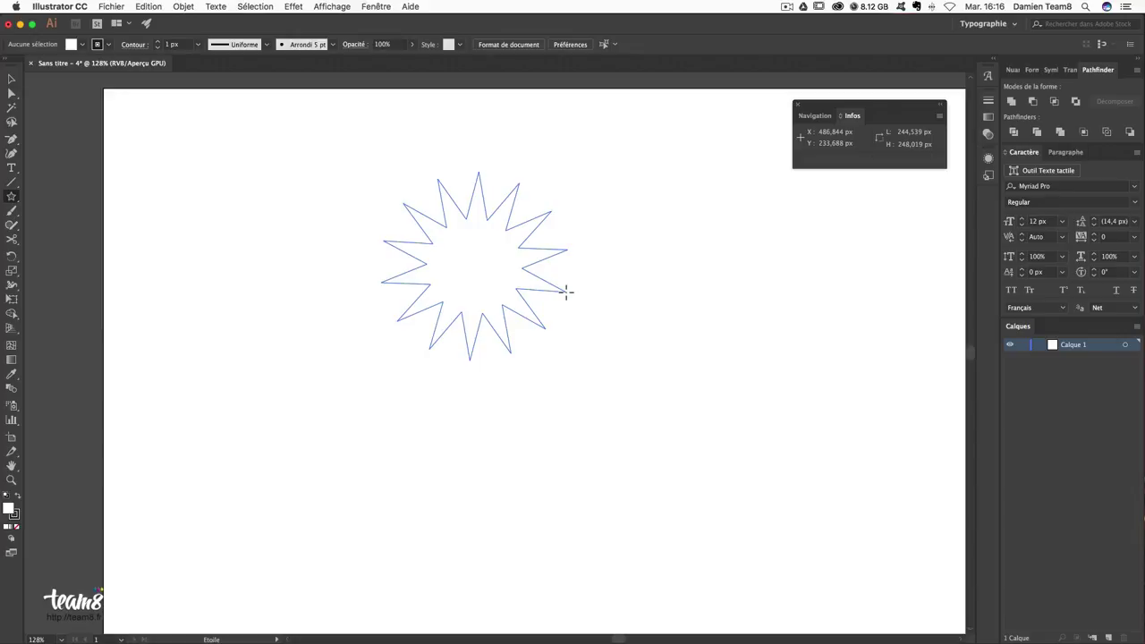
key(Down)
key(Down)
key(Down)
key(Down)
key(Down)
key(Down)
key(Down)
key(Down)
key(Down)
key(Down)
key(Down)
drag(566, 292, 568, 308)
mouse_move(560, 306)
mouse_down()
mouse_move(574, 307)
mouse_move(554, 304)
mouse_move(564, 301)
mouse_up()
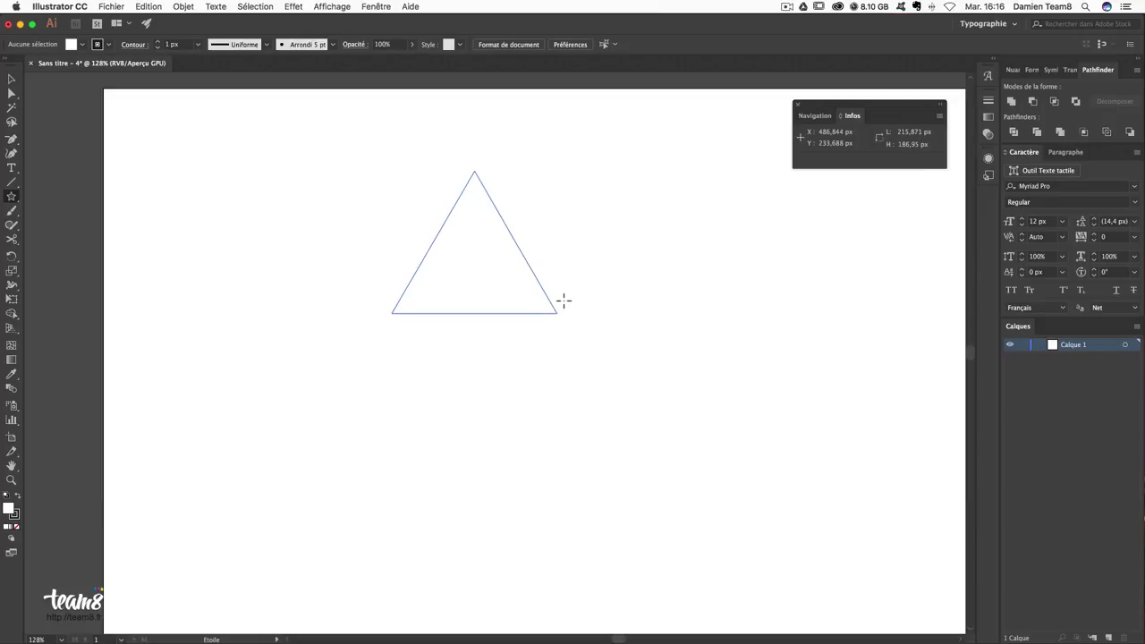
- Finish the triangle, reposition it on the artboard and deselect it
drag(564, 301, 563, 302)
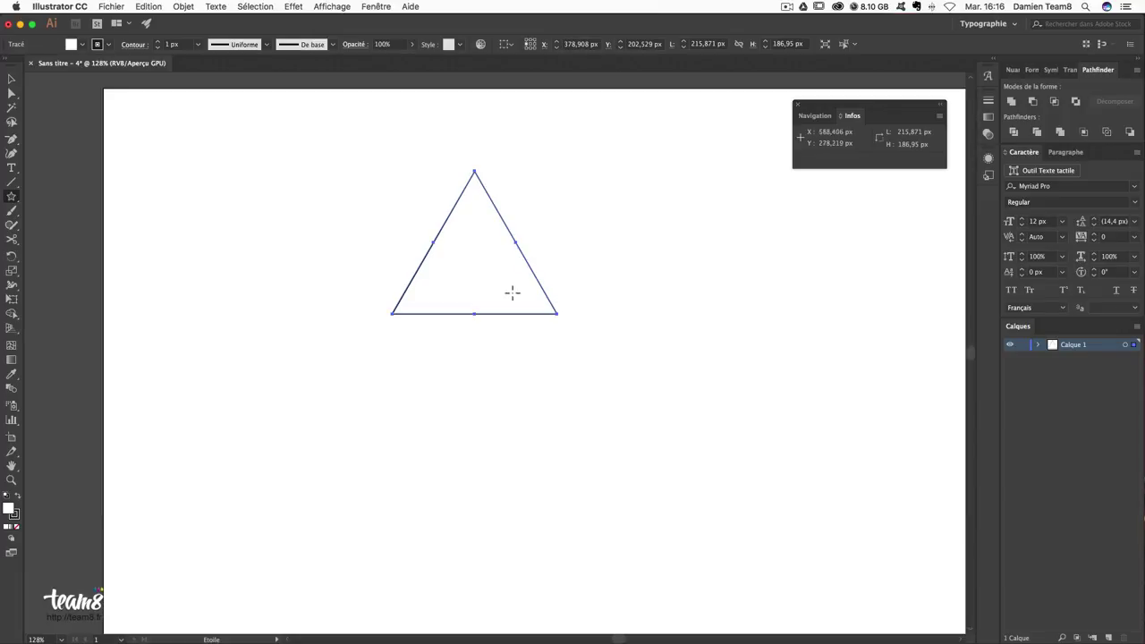
key(v)
click(666, 231)
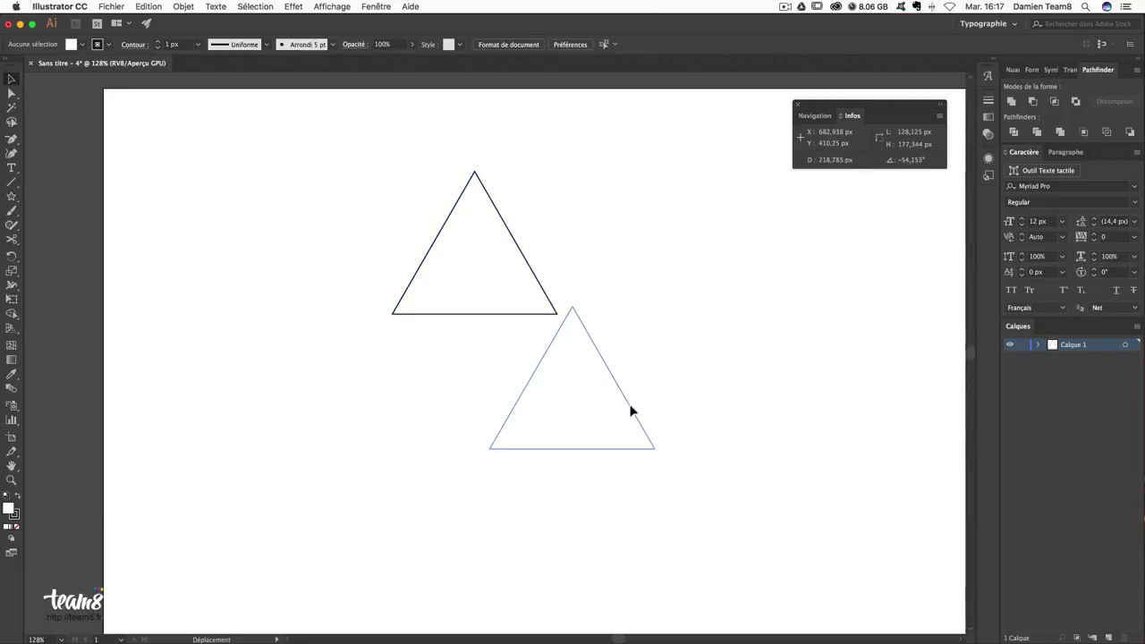
drag(528, 273, 632, 409)
drag(545, 436, 524, 396)
click(596, 412)
mouse_move(596, 411)
mouse_down()
mouse_move(593, 313)
mouse_move(591, 326)
mouse_up()
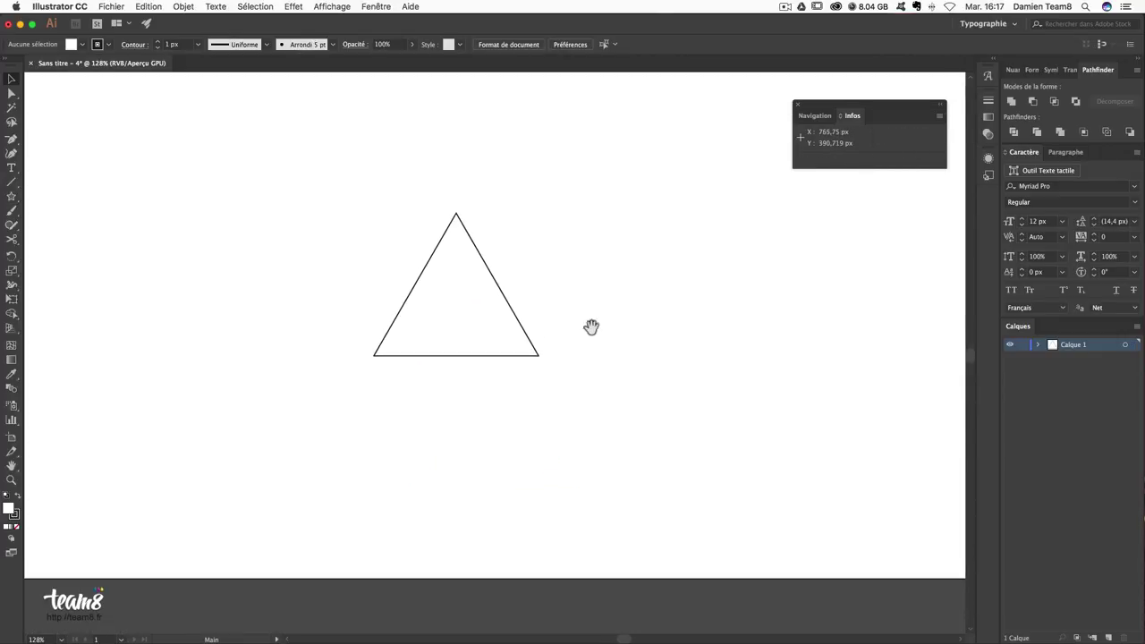
- Zoom to 200%, rename Calque 1 to 'modele', and add a new layer above it
key(super+plus)
key(super+plus)
scroll(612, 388, up, 2)
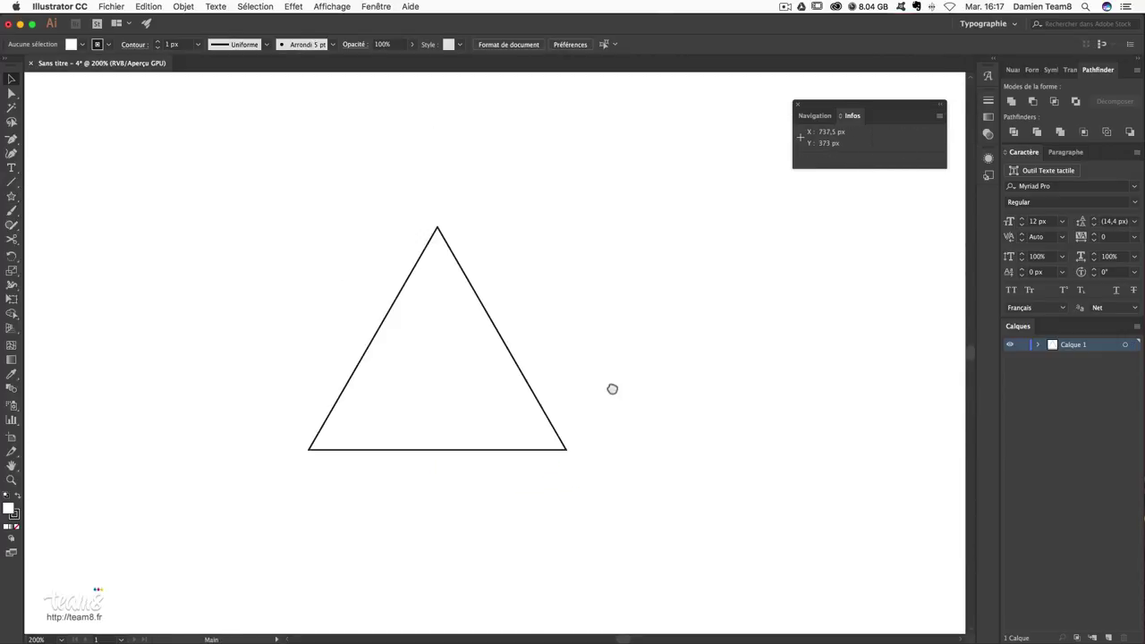
double_click(1077, 346)
text(model)
key(Return)
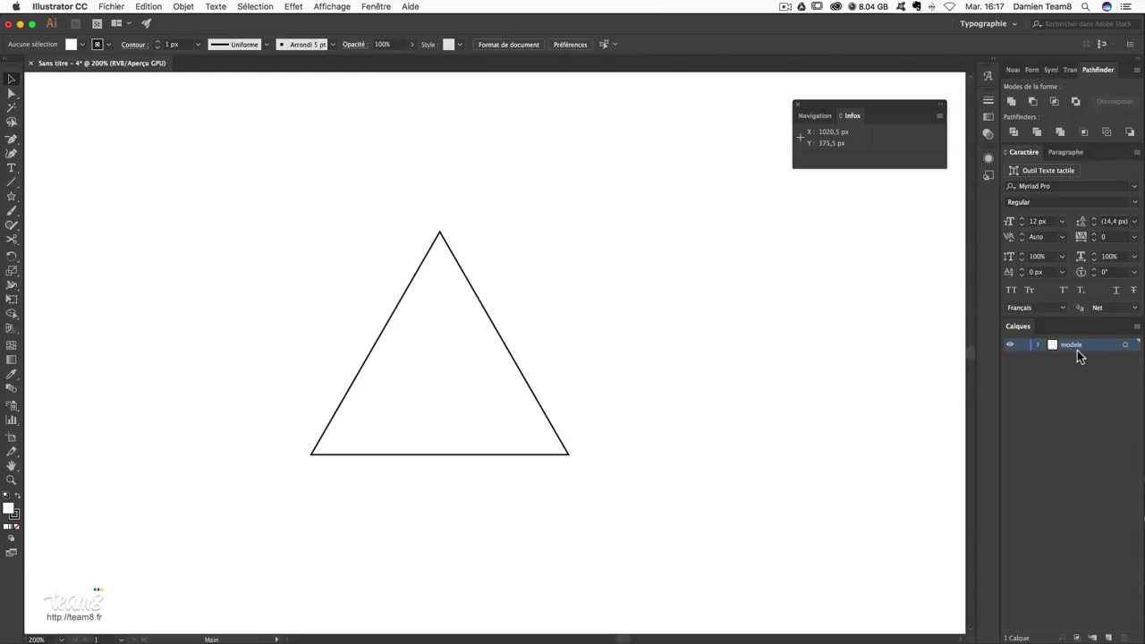
click(1107, 638)
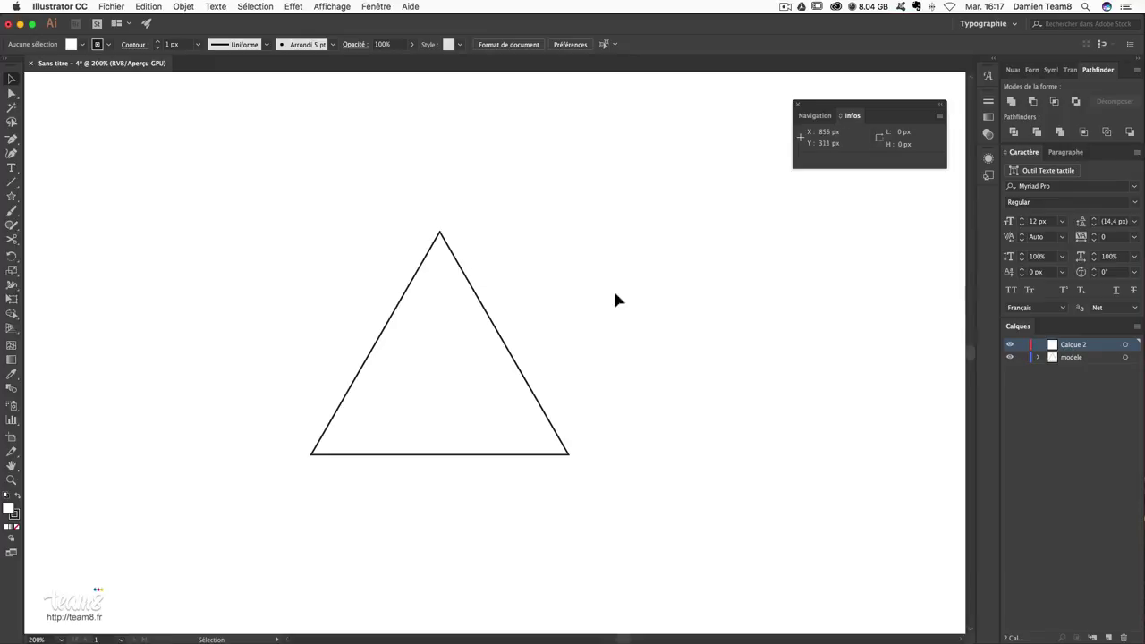
double_click(1075, 345)
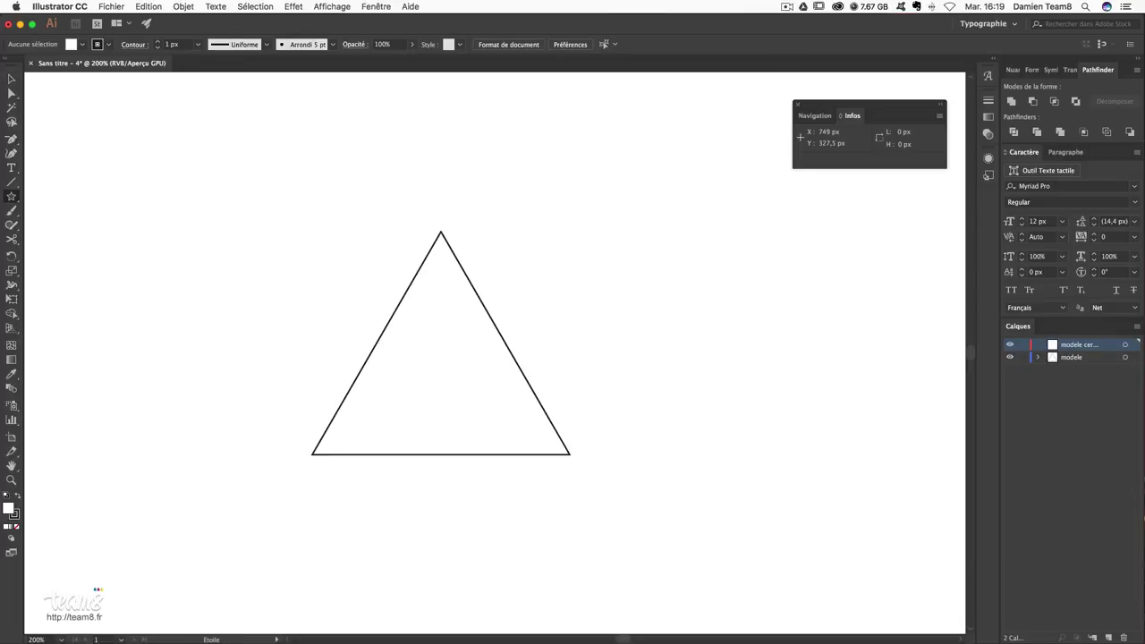
- Create a 35 × 35 px circle with the Ellipse tool
click(12, 196)
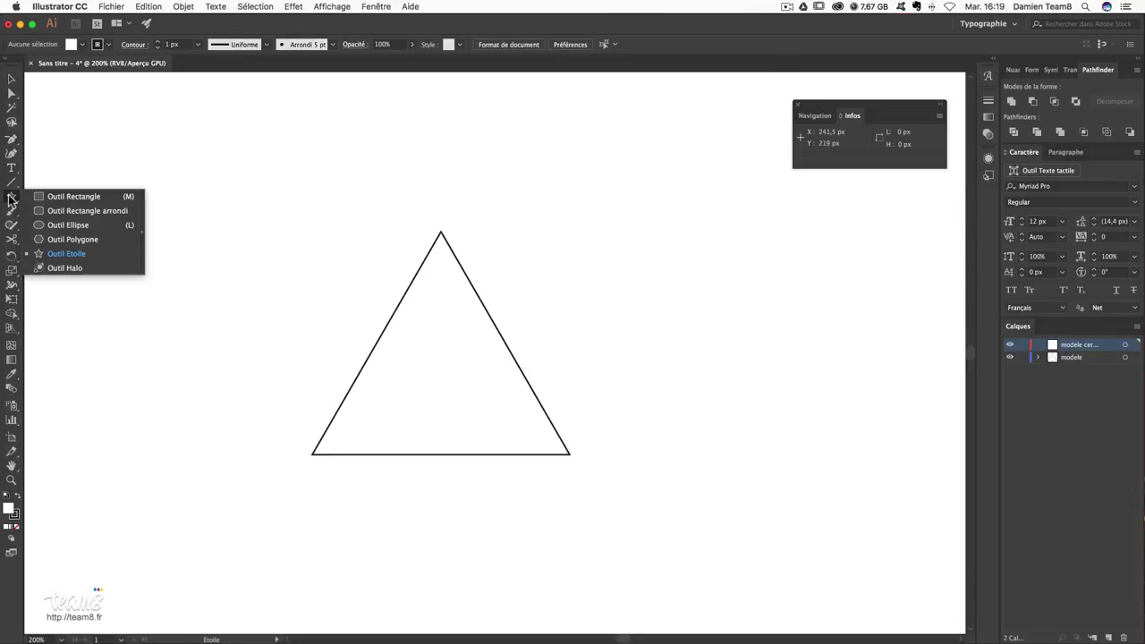
click(50, 226)
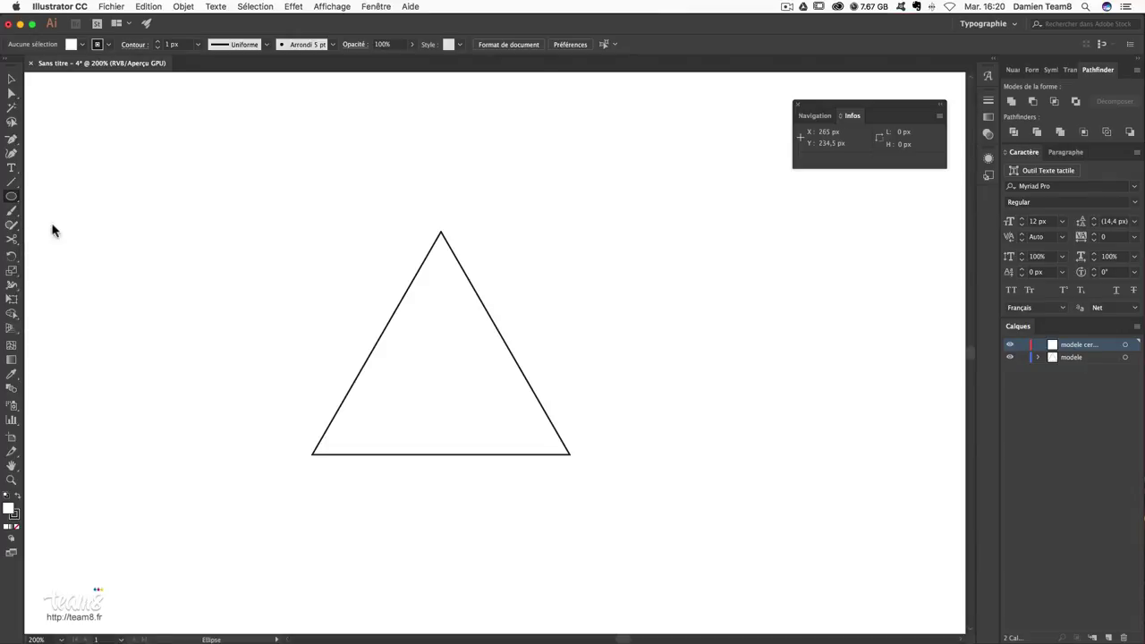
click(497, 268)
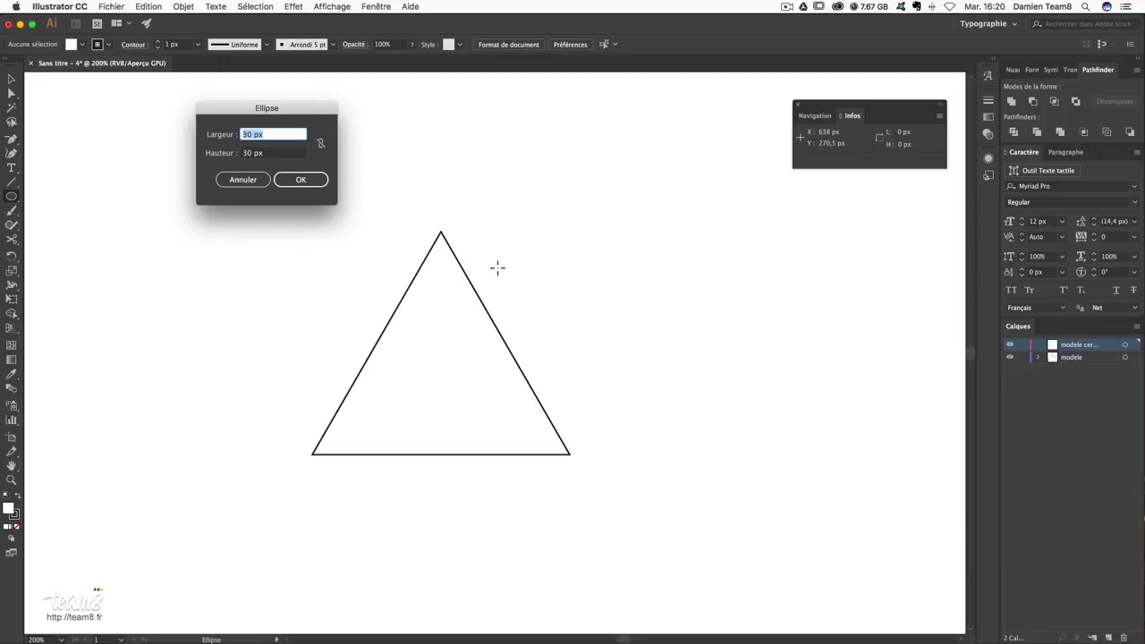
text(35)
key(Tab)
text(35)
key(Tab)
key(Return)
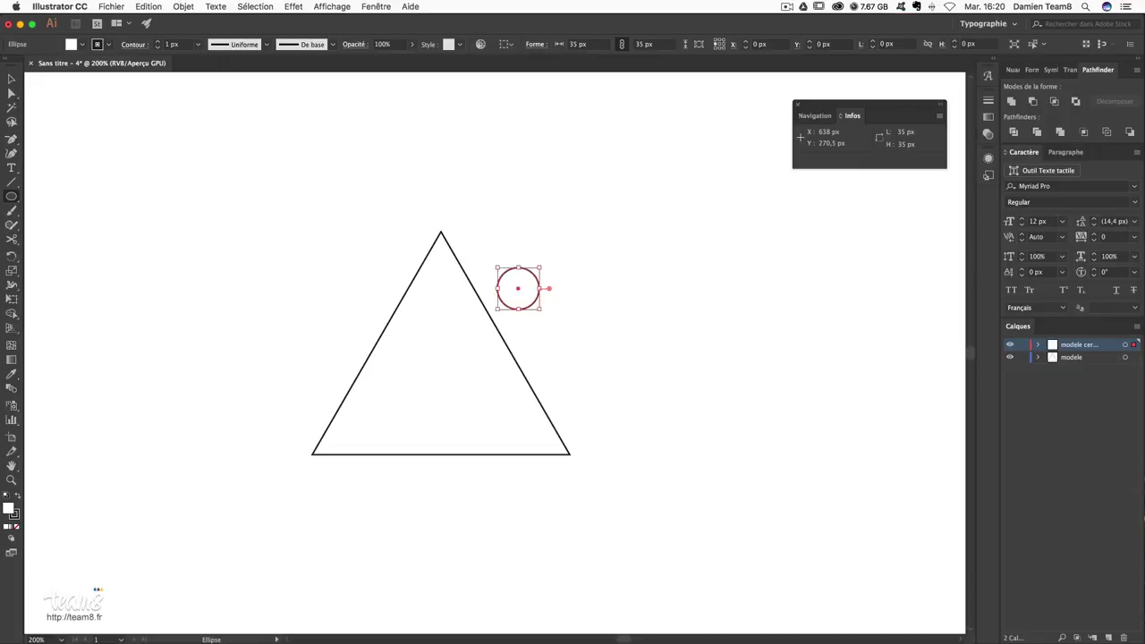
- Give the circle a magenta stroke and move it onto the triangle's top corner
click(12, 80)
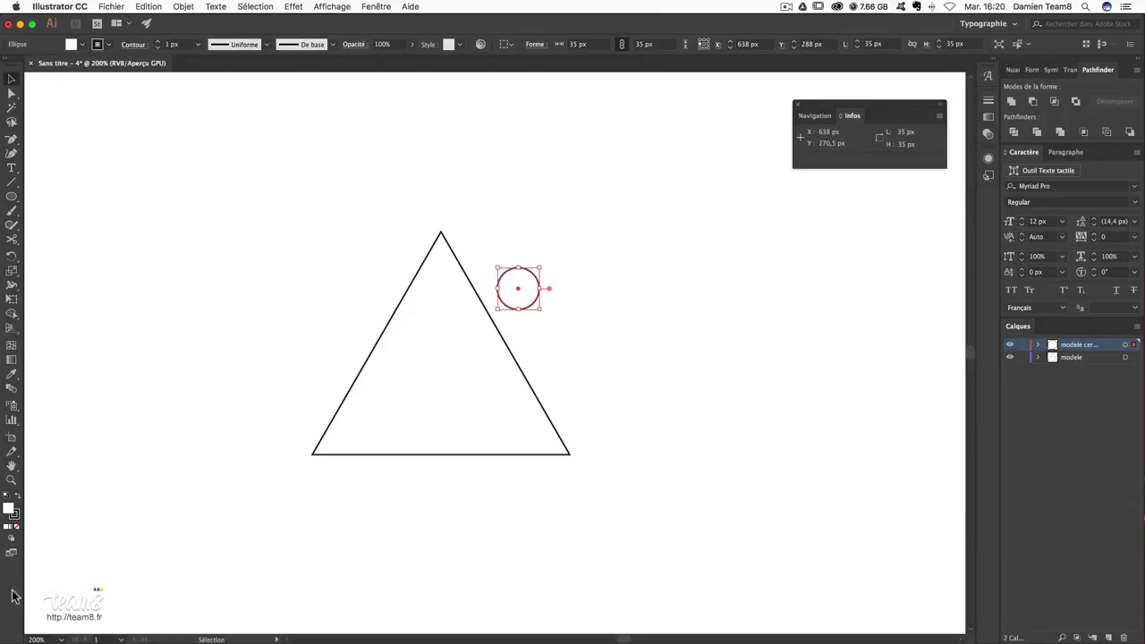
click(14, 517)
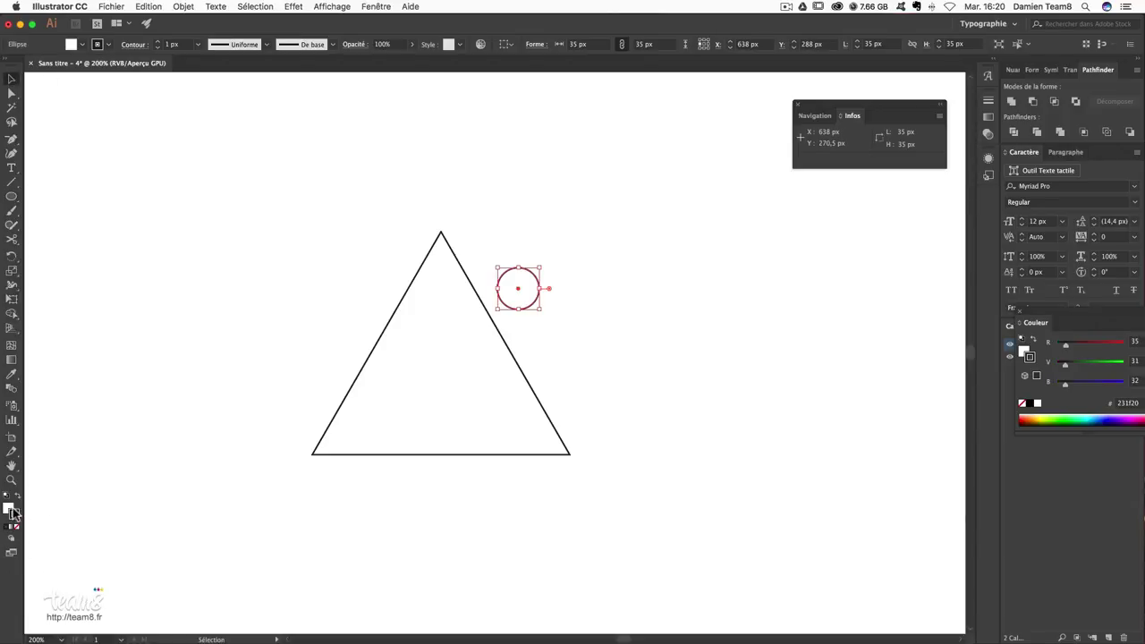
click(1122, 419)
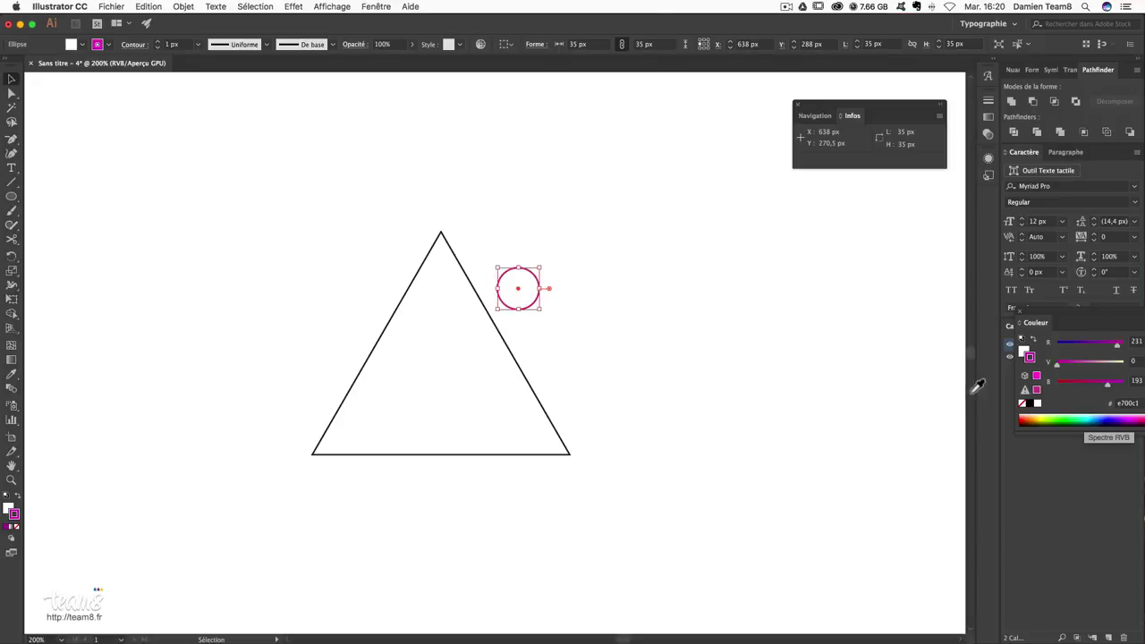
click(561, 304)
drag(539, 293, 463, 253)
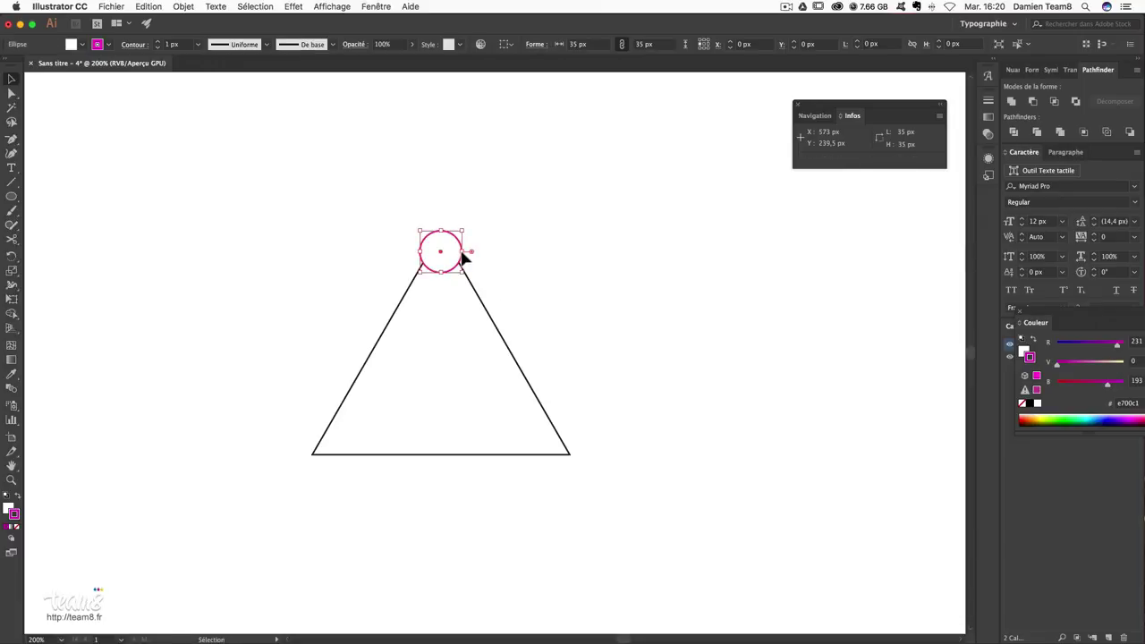
- Set the circle's fill to None and zoom in to 400% around the triangle
click(16, 527)
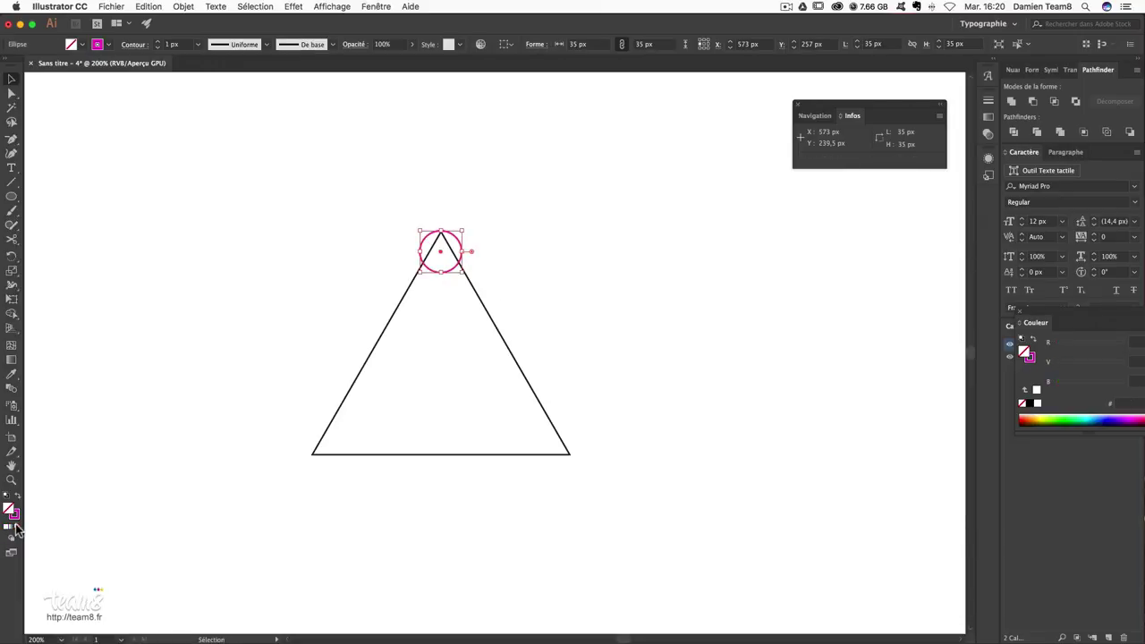
click(554, 134)
key(super+plus)
key(super+plus)
scroll(573, 179, up, 3)
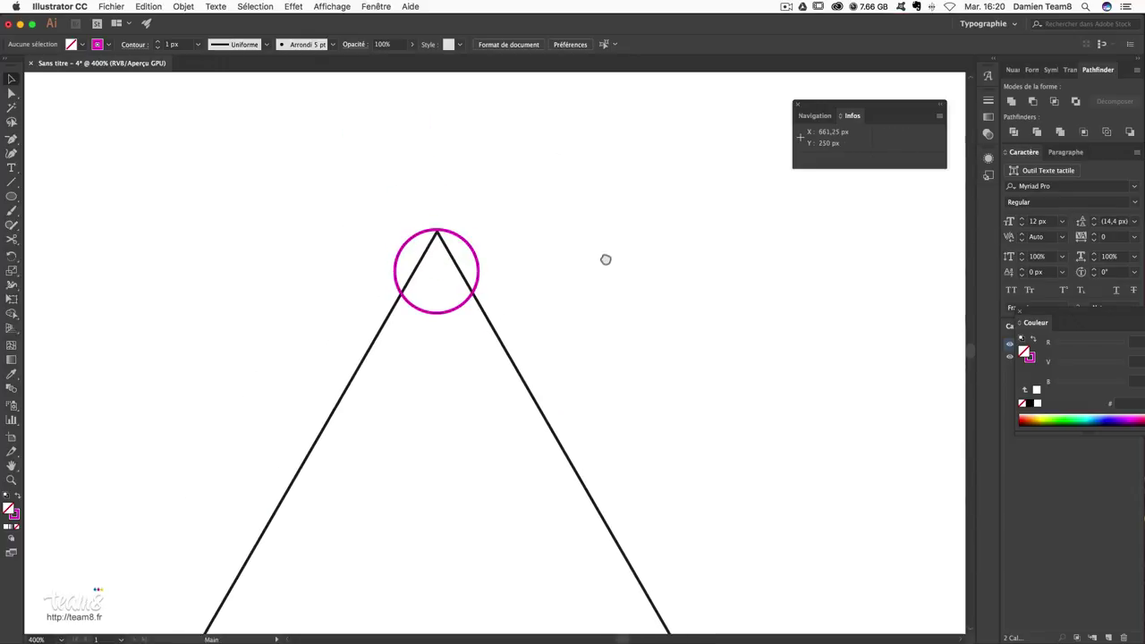
scroll(499, 291, down, 2)
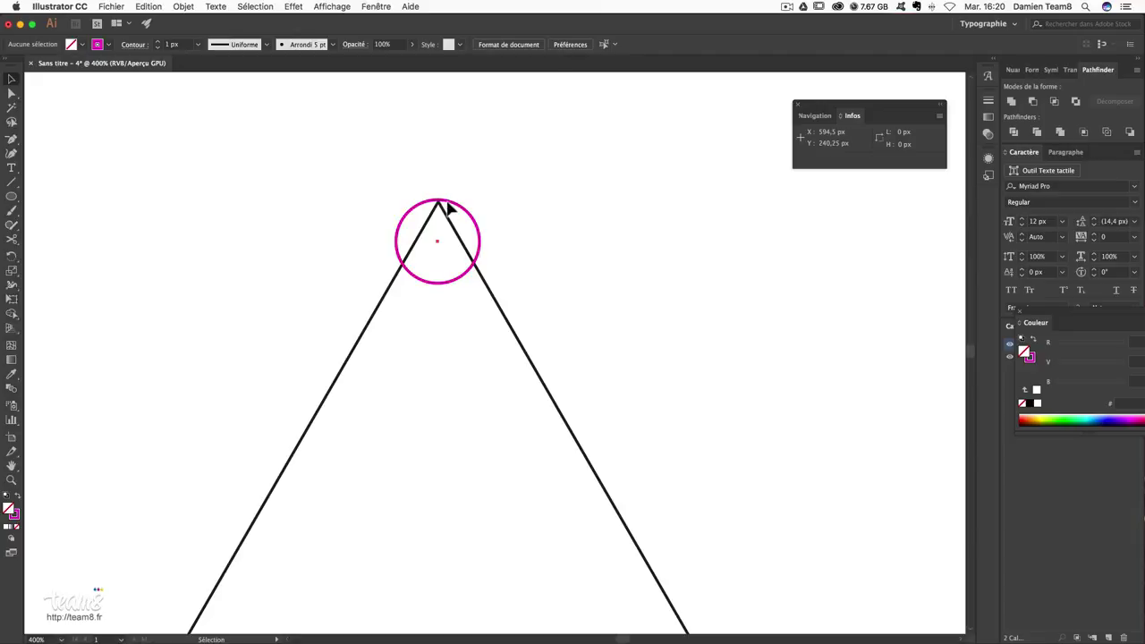
click(443, 208)
click(467, 200)
click(438, 205)
click(469, 181)
drag(552, 299, 556, 222)
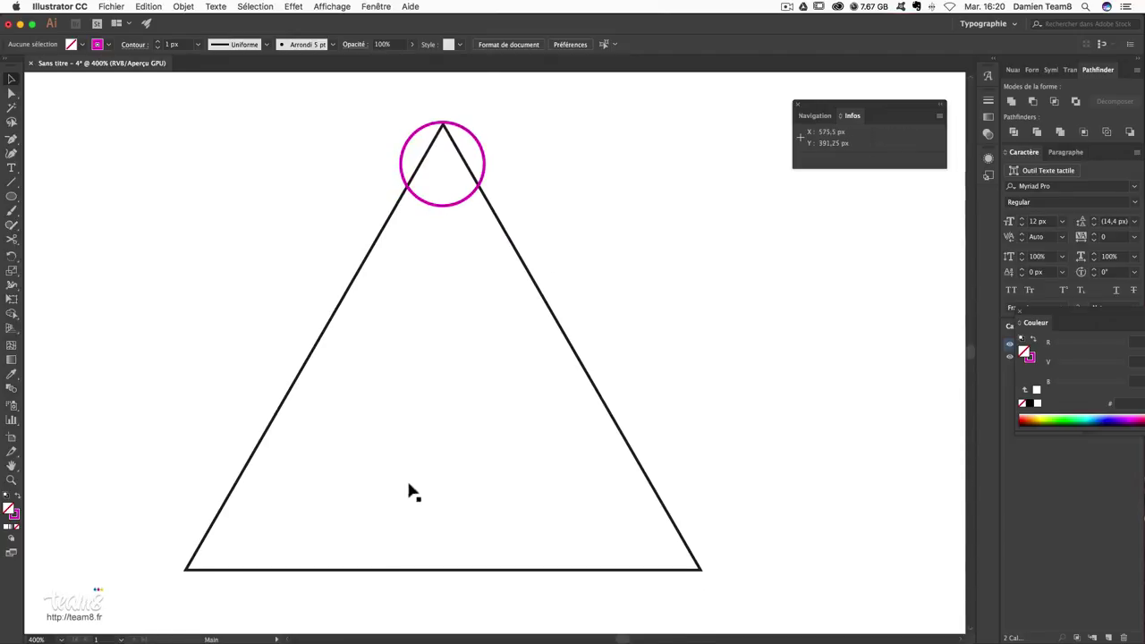
drag(409, 491, 439, 487)
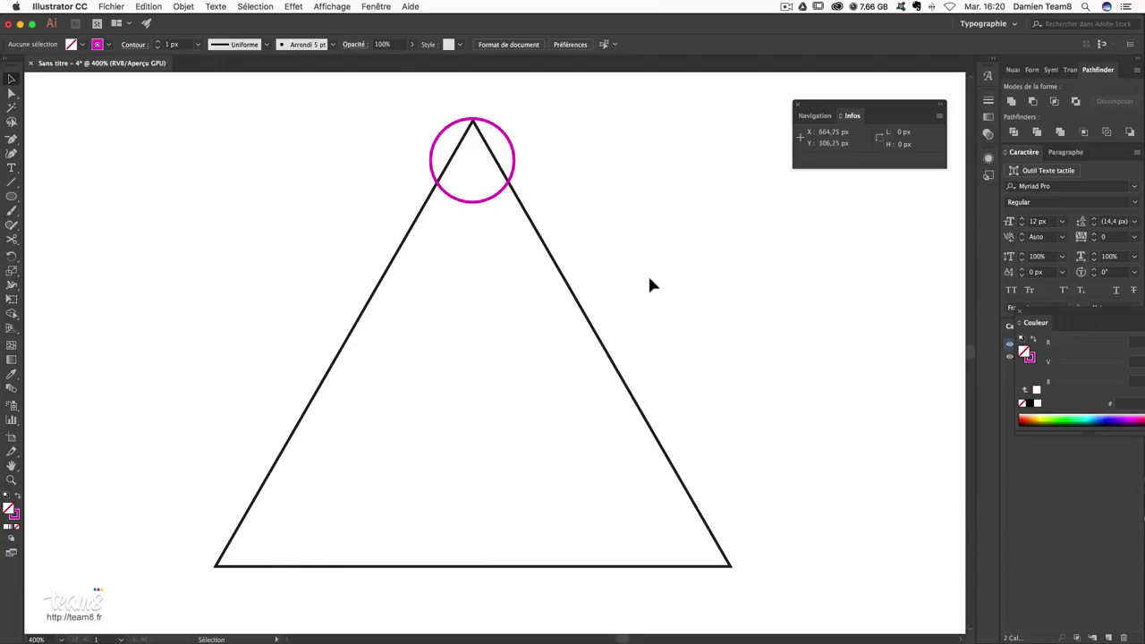
scroll(602, 305, up, 3)
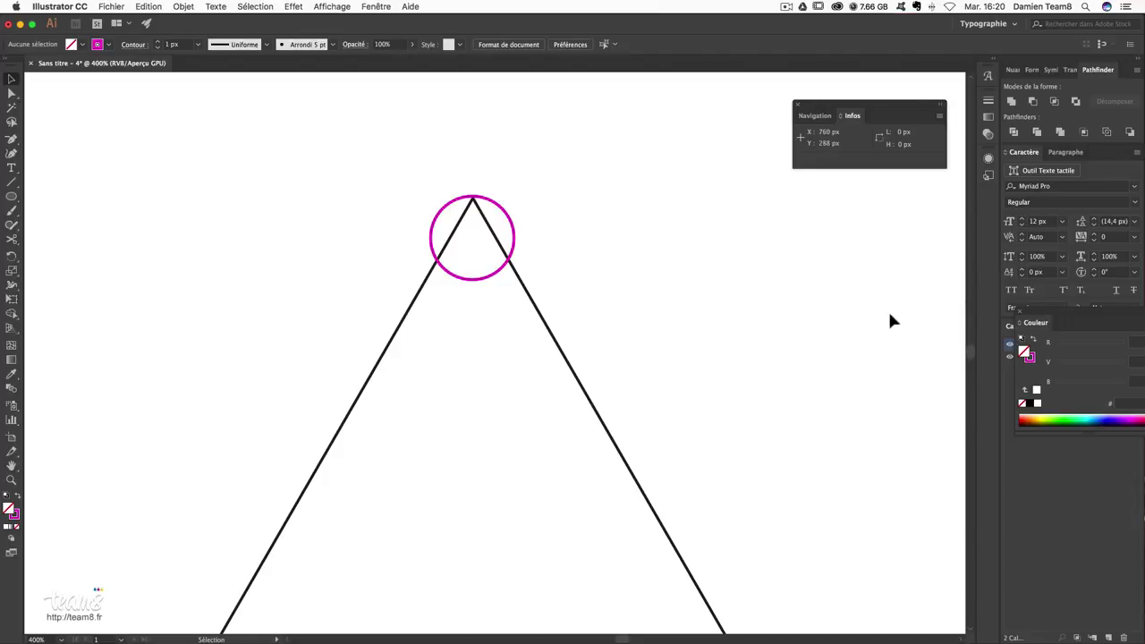
- Close the floating Color panel and duplicate the circle's layer
drag(1033, 315, 1030, 324)
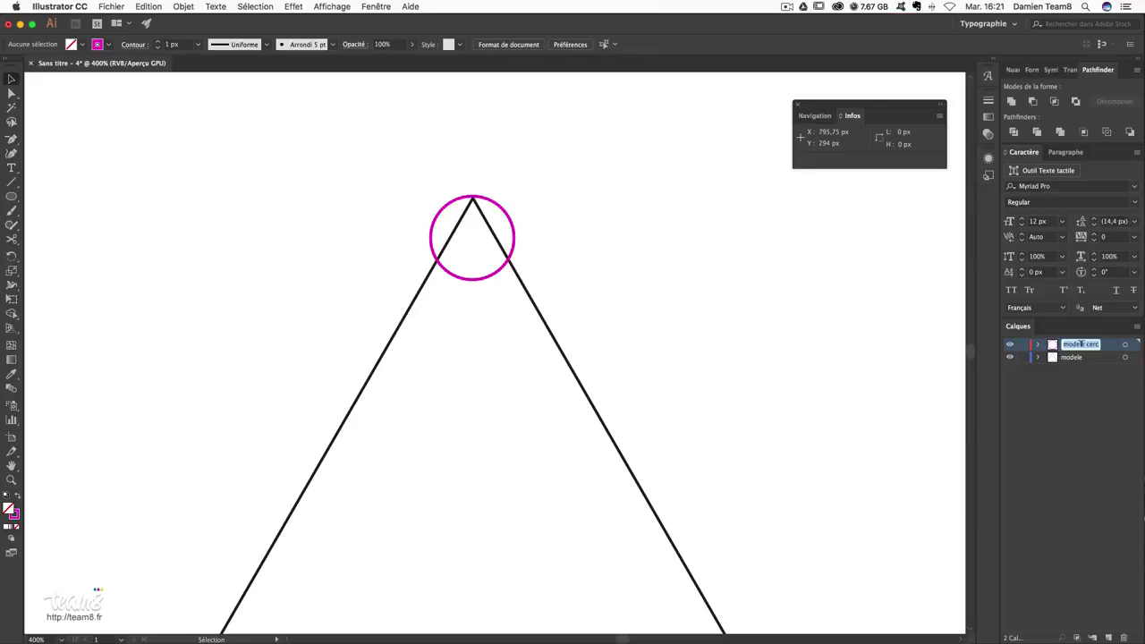
drag(1086, 349, 1102, 416)
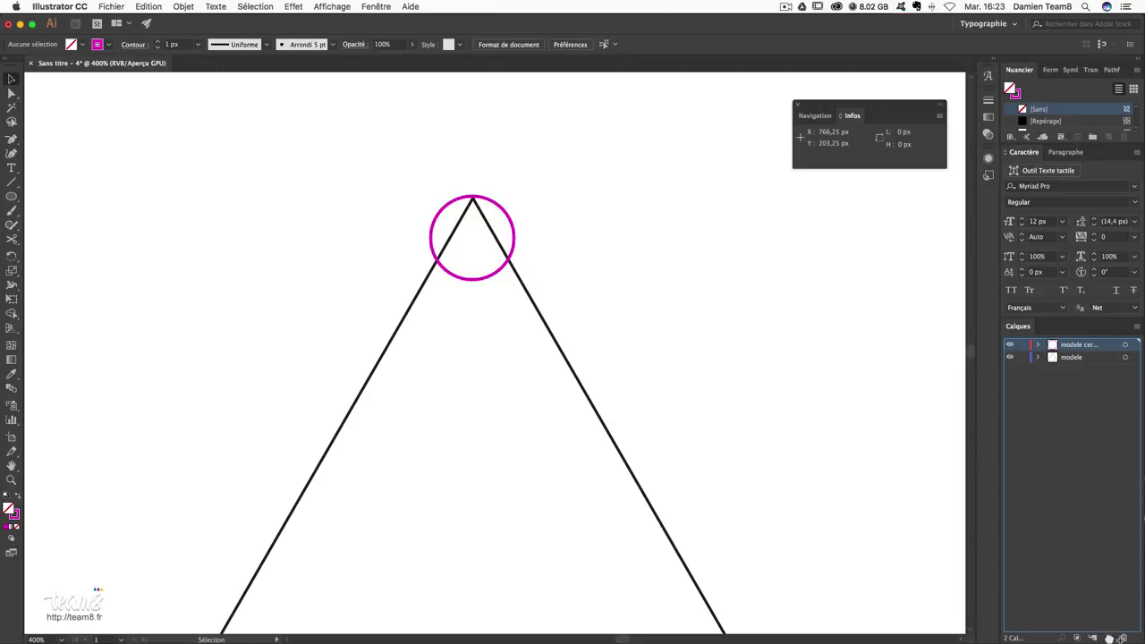
drag(1110, 638, 1108, 638)
- Rename the duplicated layer to 'cercle2'
double_click(1078, 345)
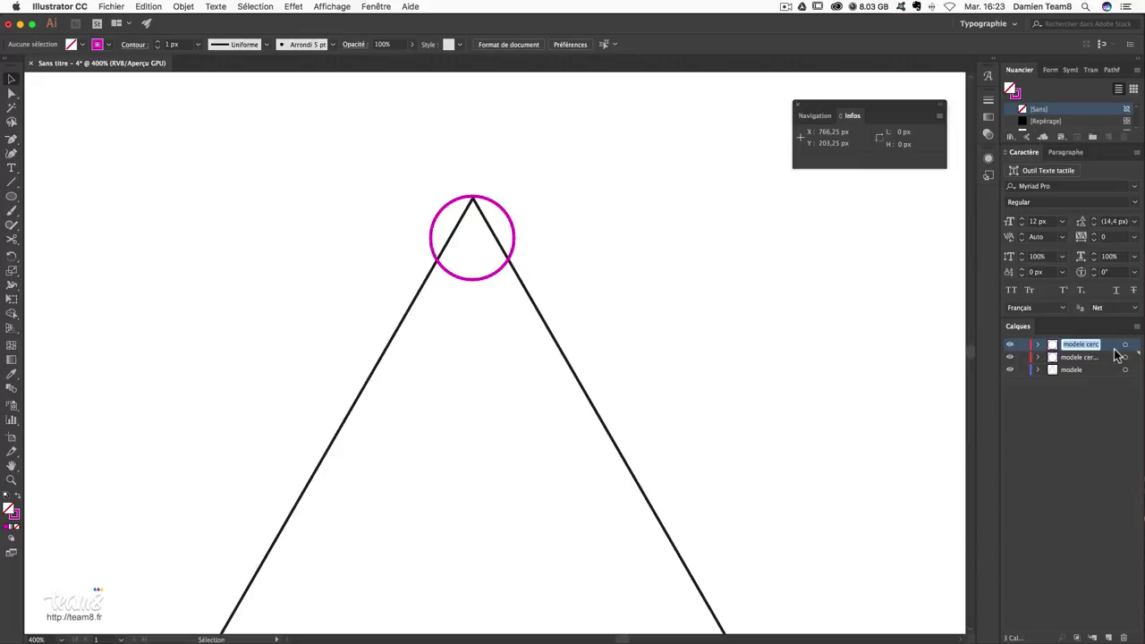
text(cercle)
text(2)
key(Return)
- Swap the apex circle's fill and stroke so it is solid magenta with no outline
click(1080, 358)
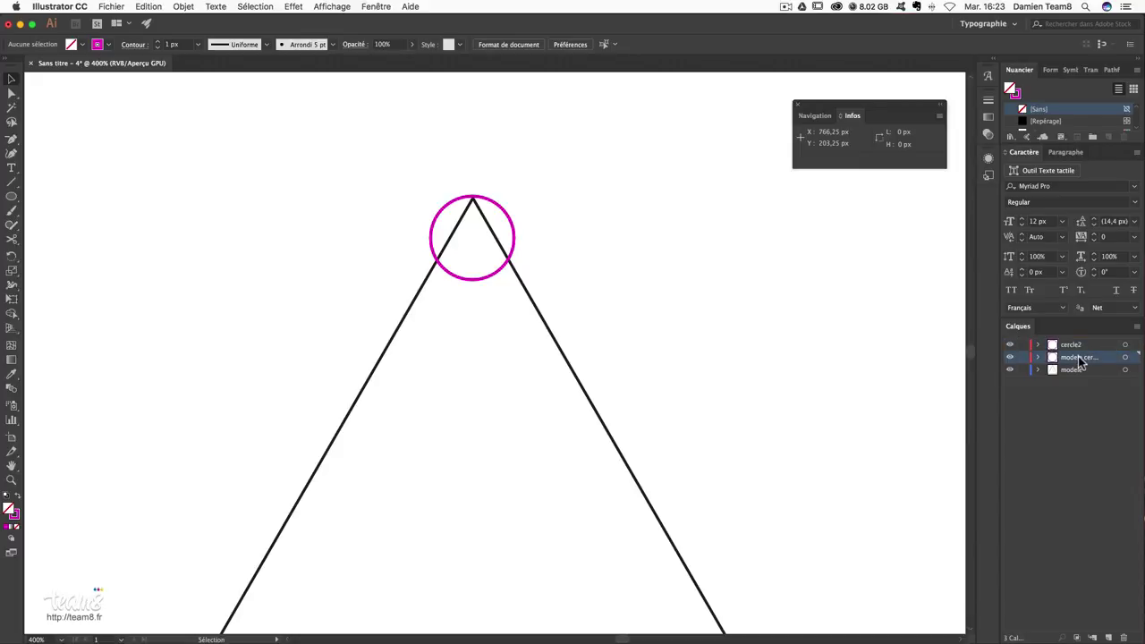
click(1093, 414)
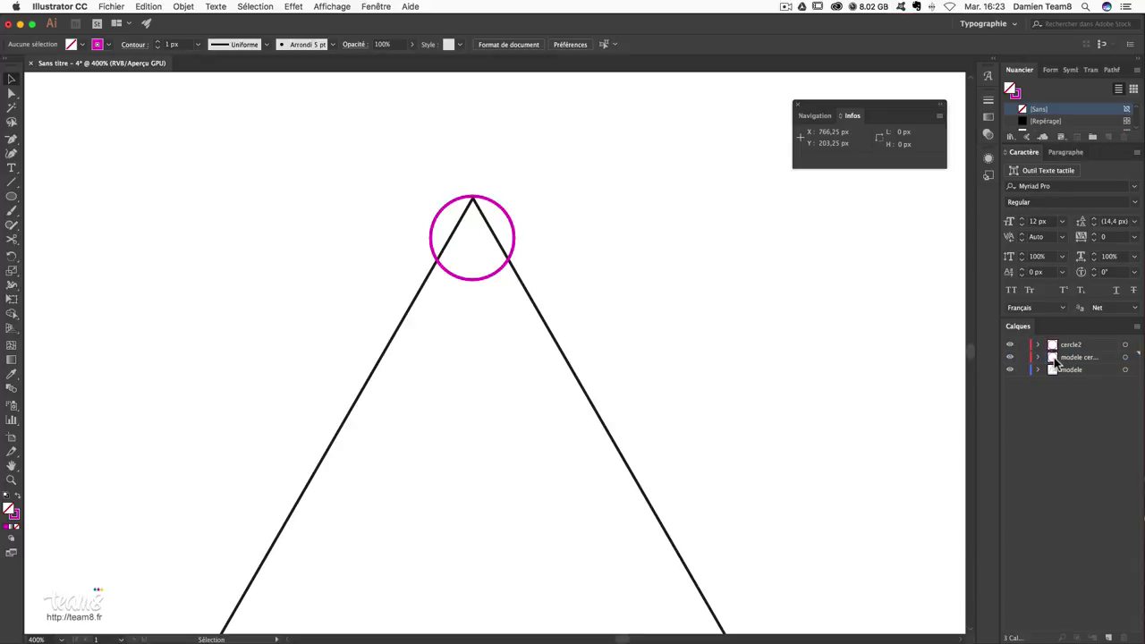
click(1126, 358)
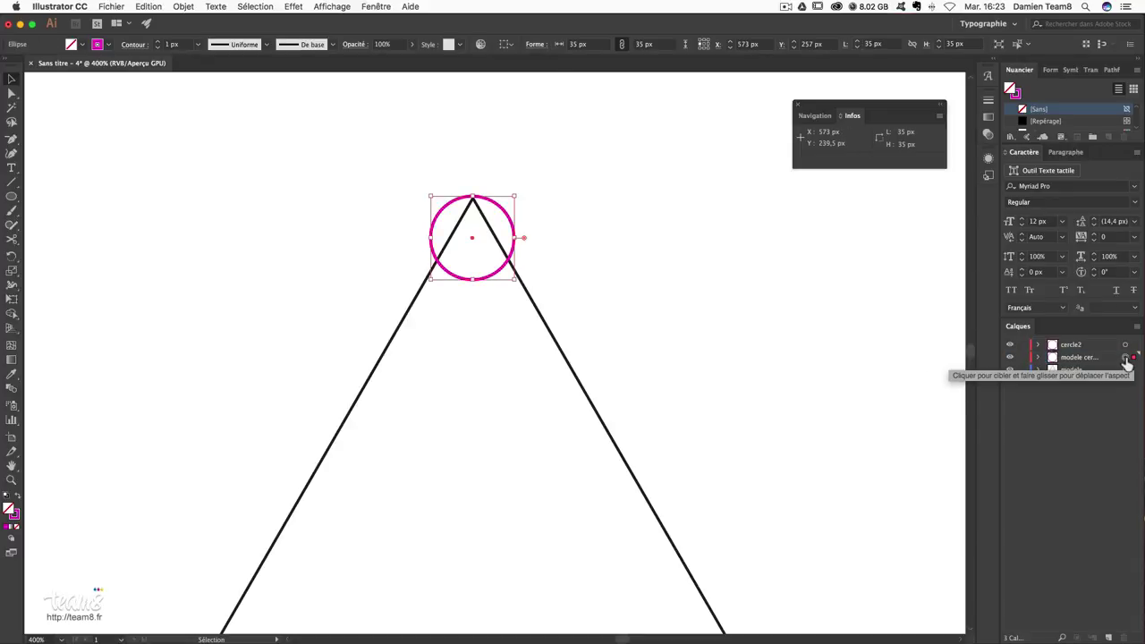
click(17, 499)
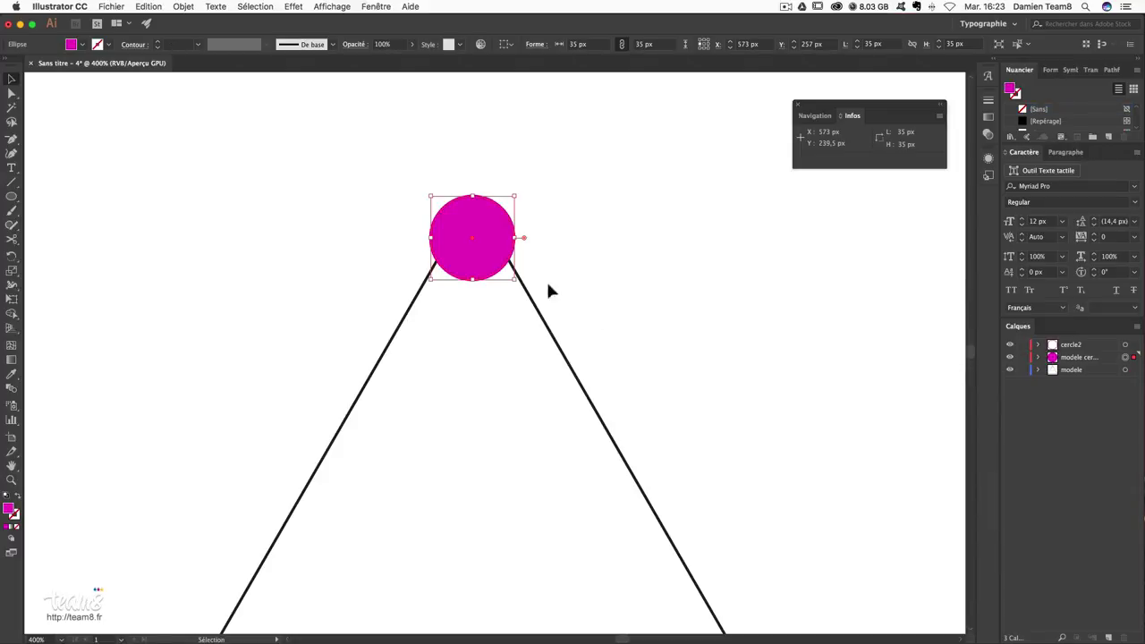
click(1126, 346)
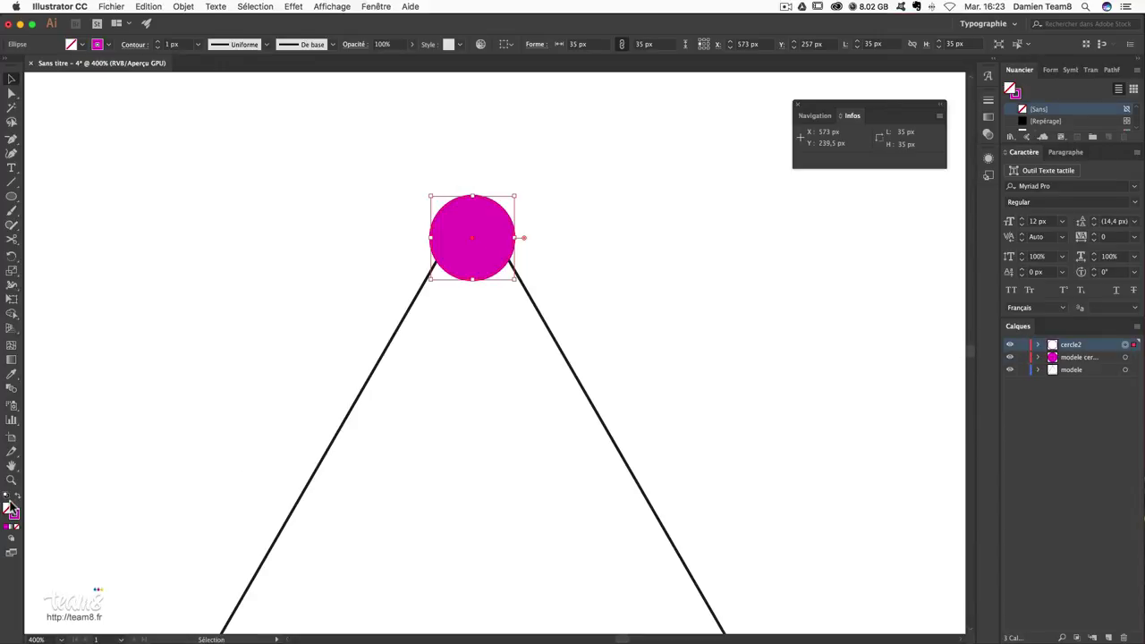
click(17, 497)
- Fill the cercle2 circle with cyan using the Color Picker
double_click(11, 511)
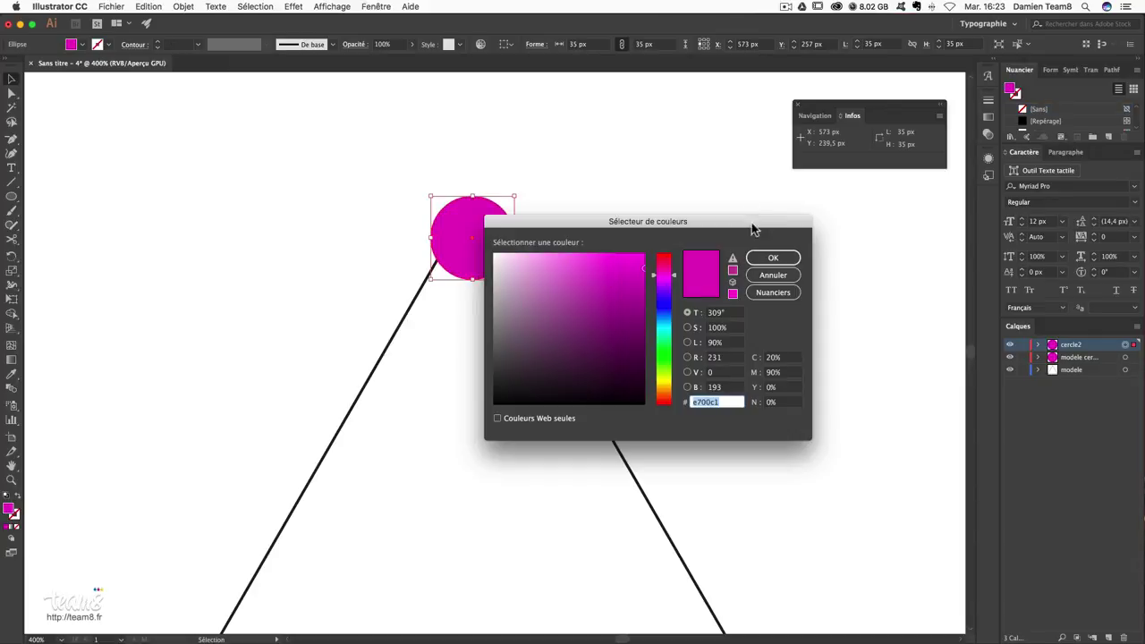
click(664, 329)
click(614, 273)
key(Return)
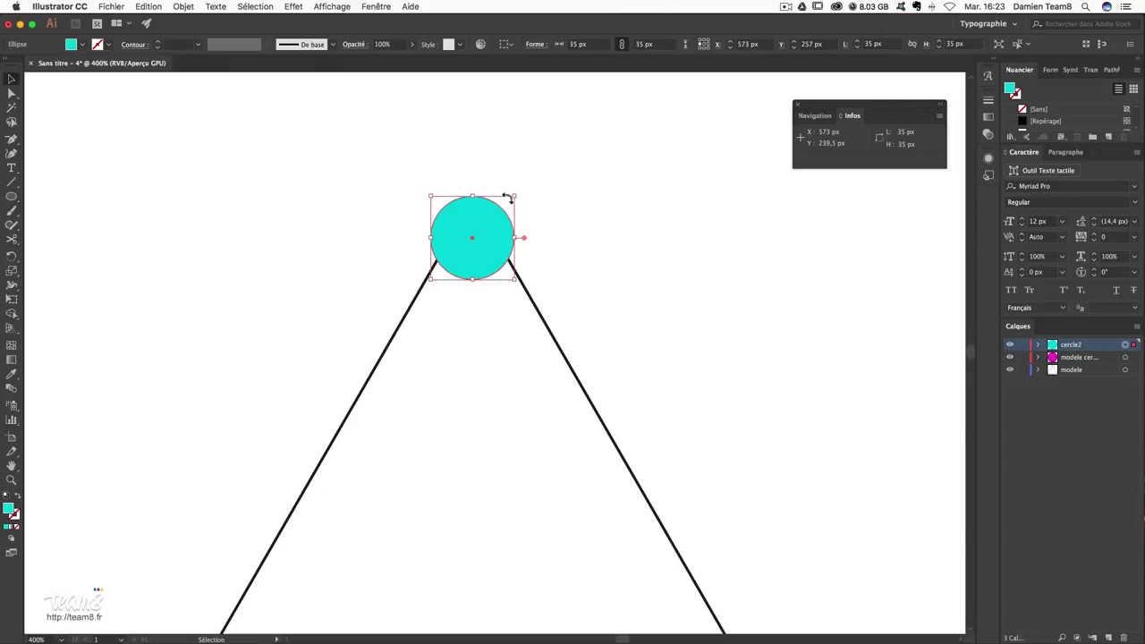
- Scale the circle up to about 49.95 px and show the Stroke panel
drag(514, 199, 533, 177)
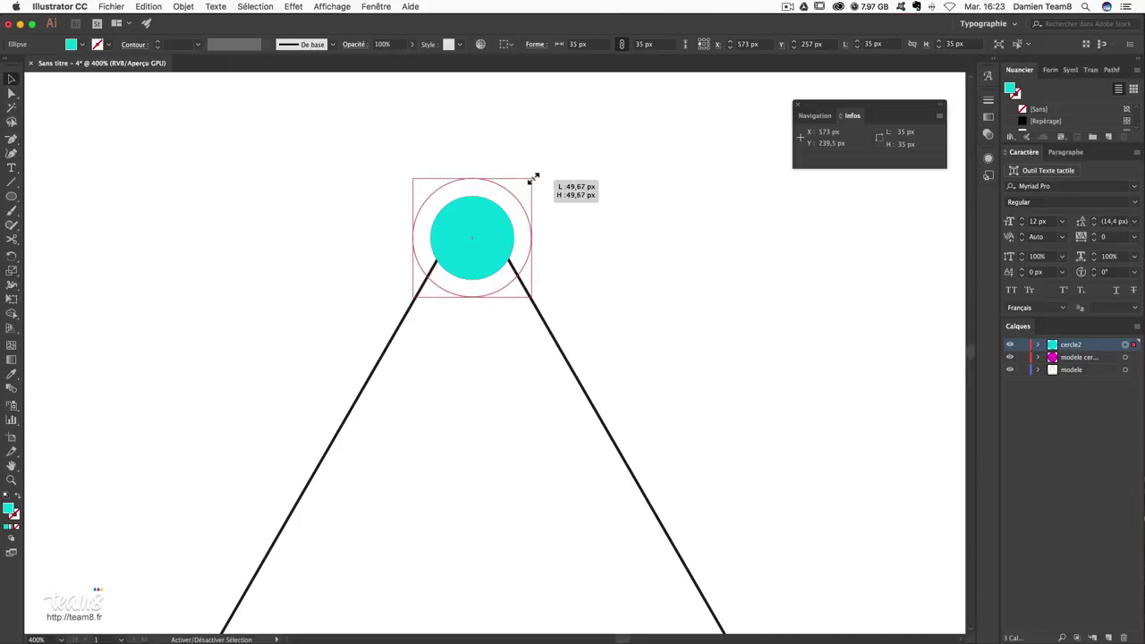
key(Escape)
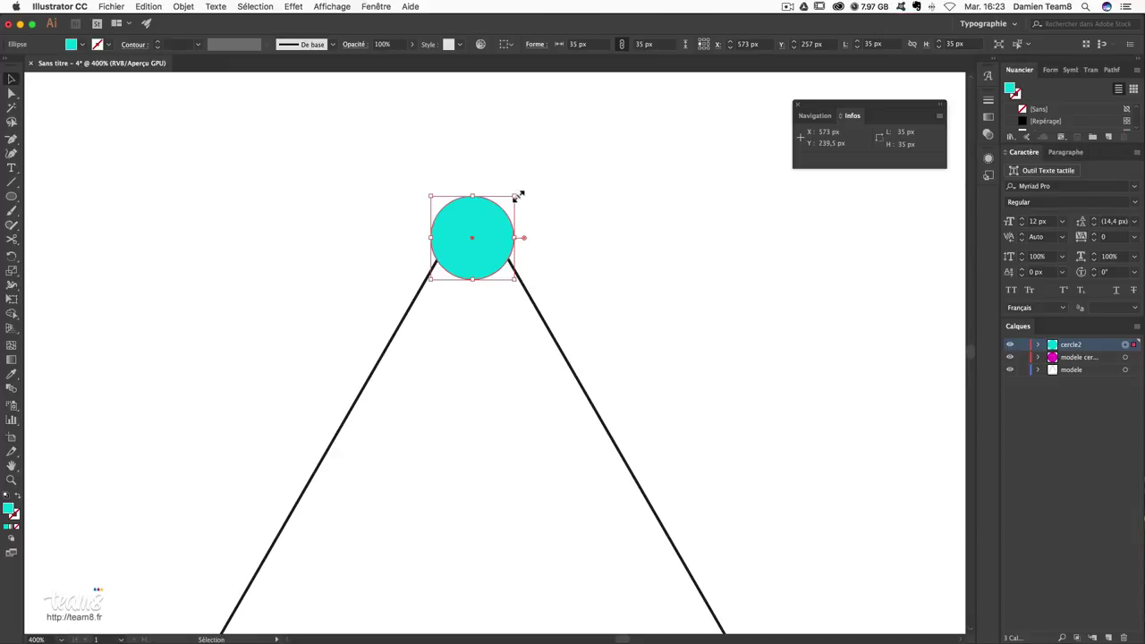
drag(517, 196, 533, 164)
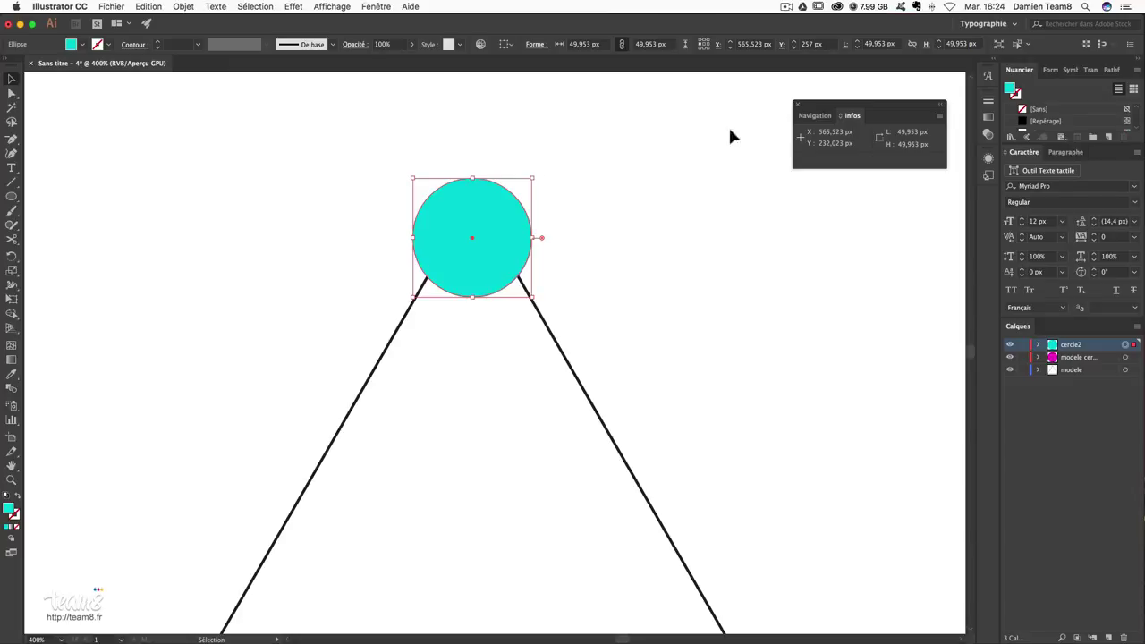
click(987, 101)
click(989, 102)
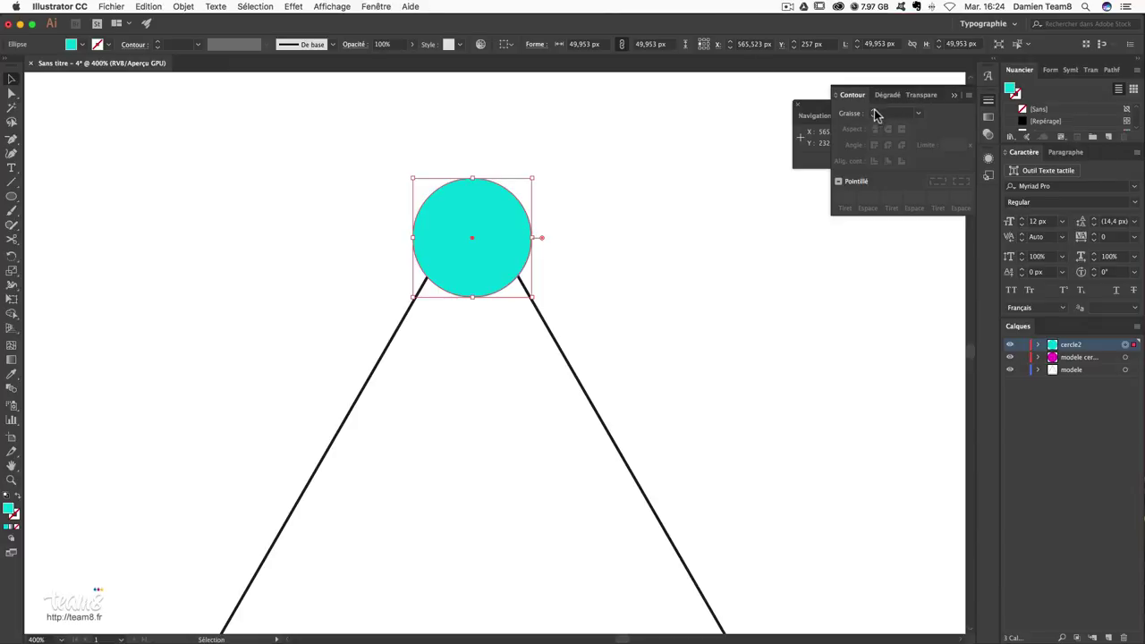
- Give the cyan circle a 2 px magenta stroke aligned to the inside, then deselect
click(376, 7)
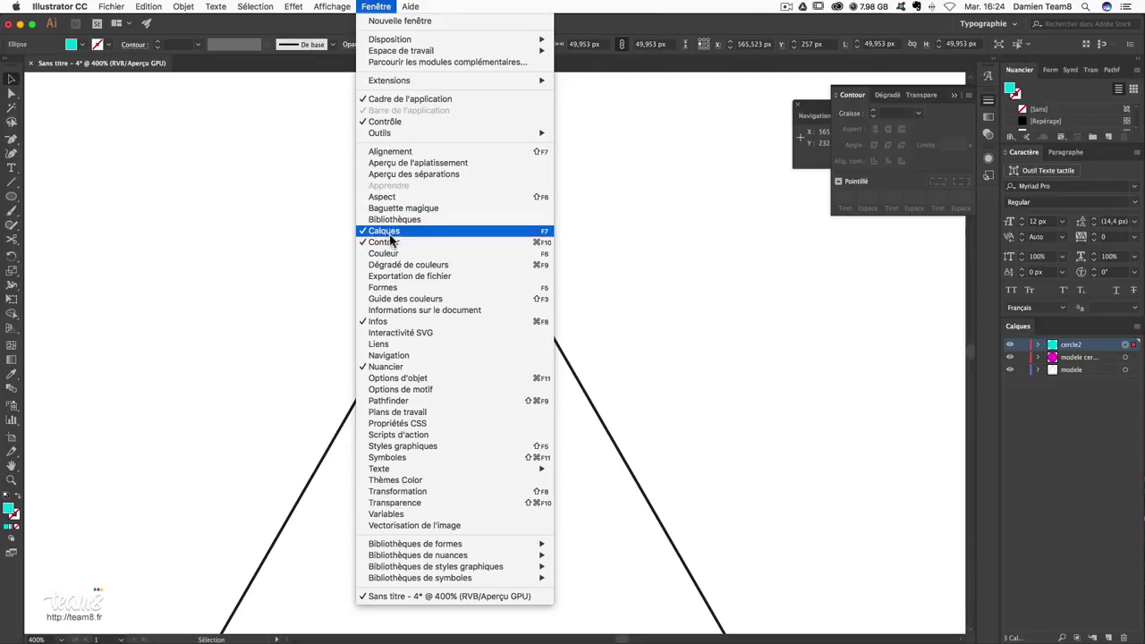
key(Escape)
click(872, 111)
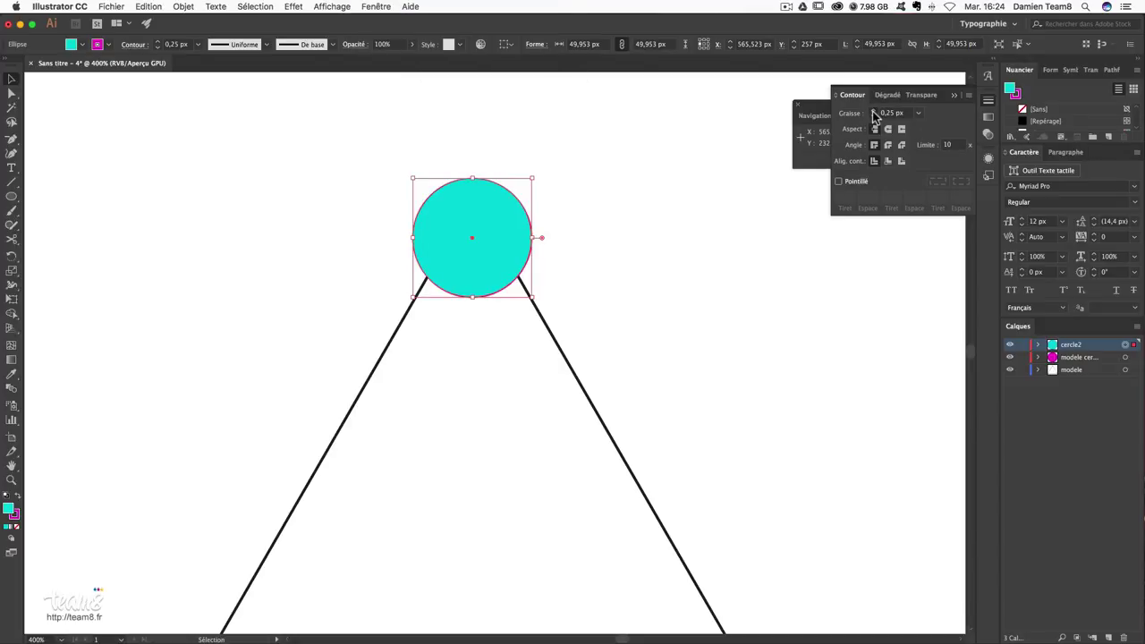
click(873, 111)
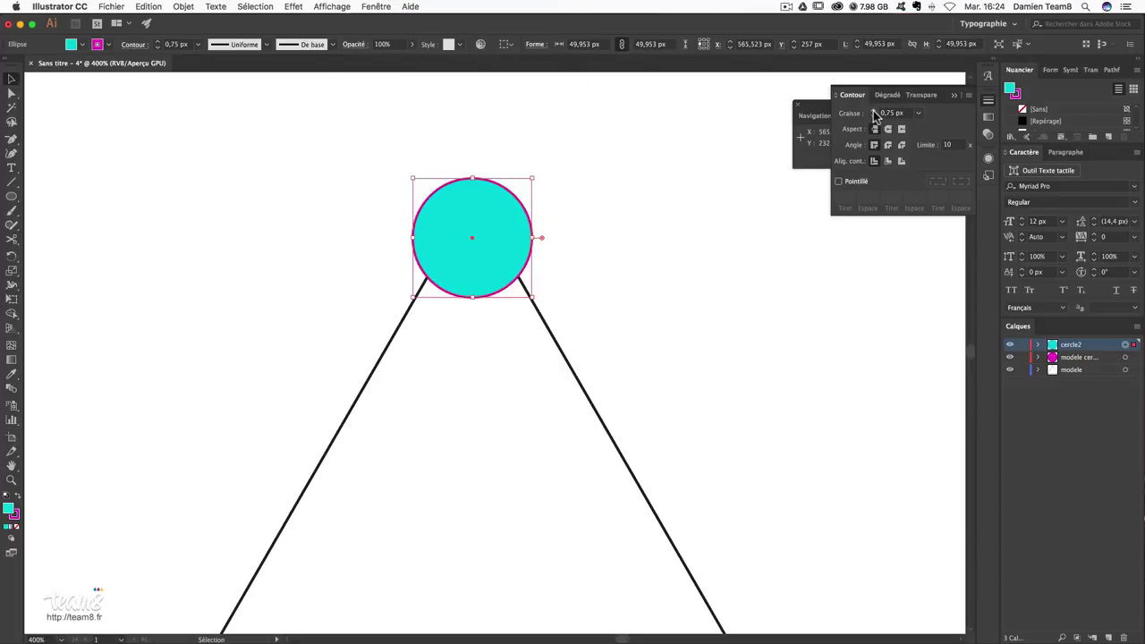
click(873, 111)
click(873, 116)
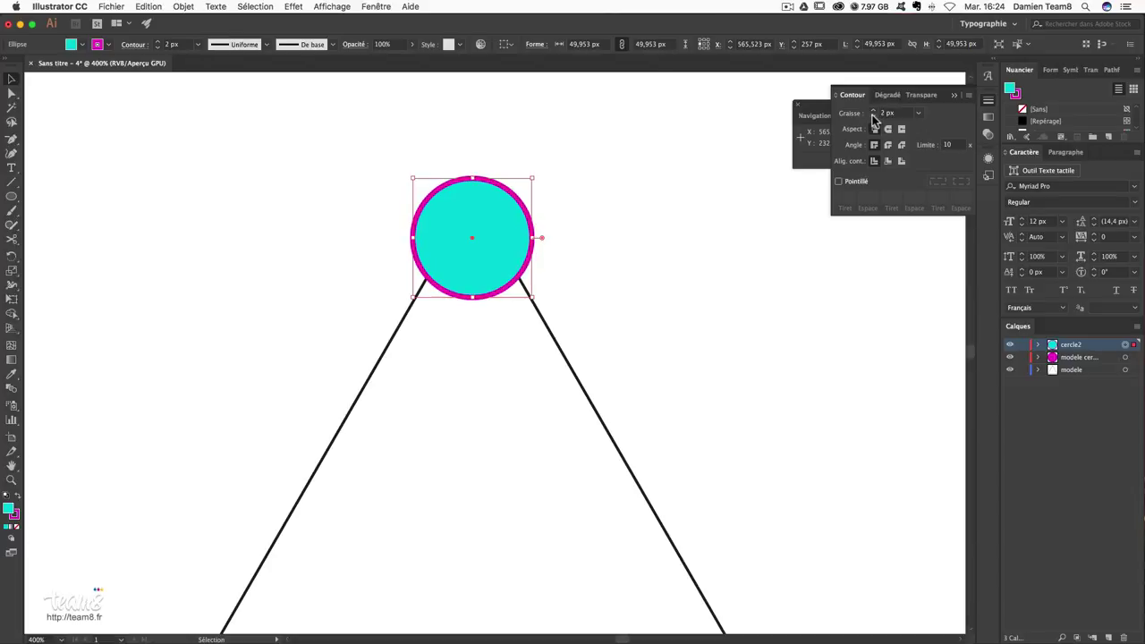
click(887, 162)
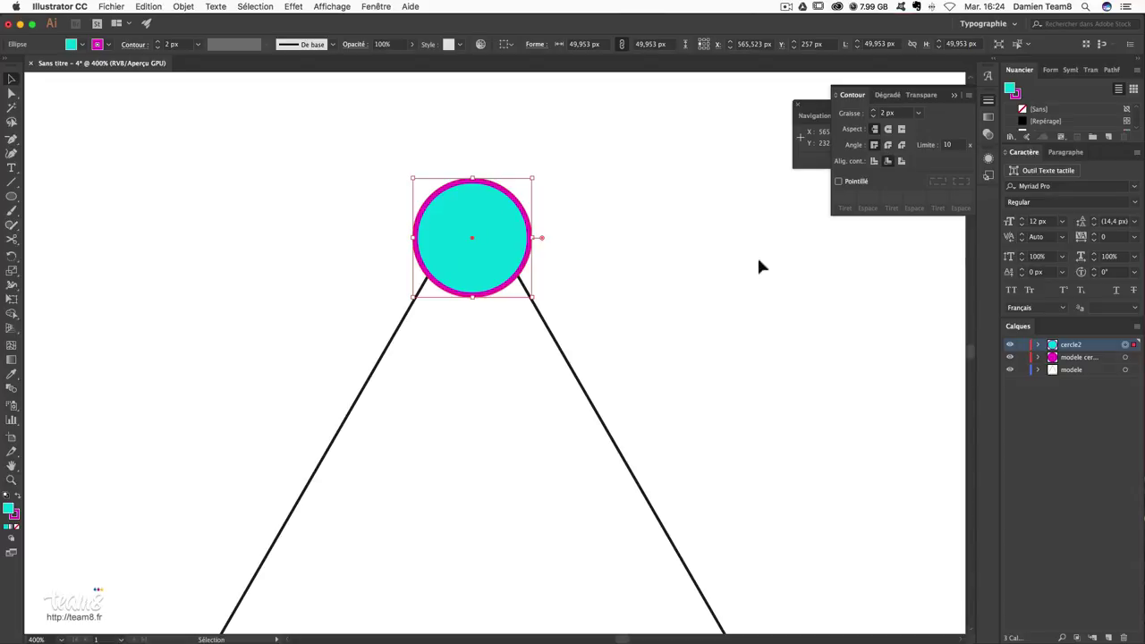
click(649, 235)
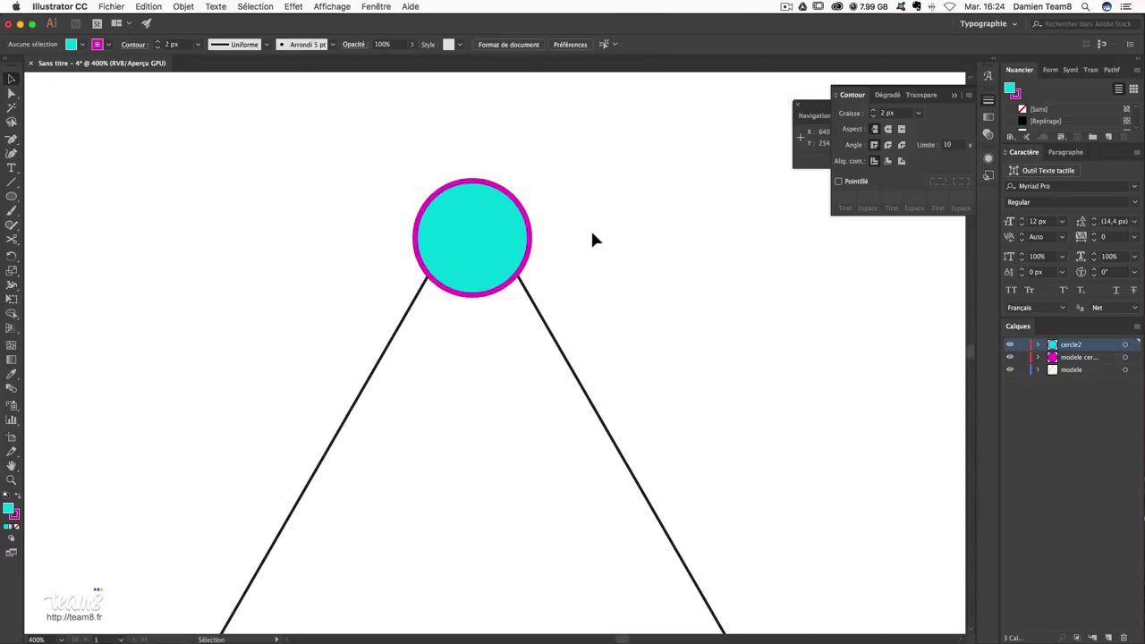
- Duplicate cercle2 as 'cercle3' and enlarge its circle to about 80 px around the original
drag(1070, 345, 1067, 363)
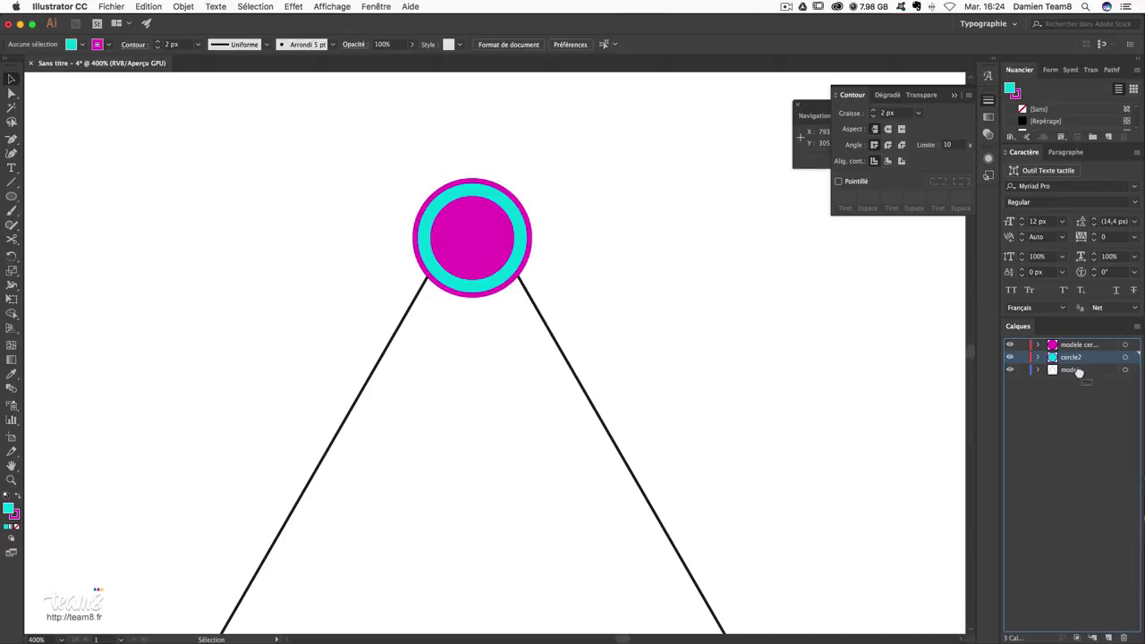
drag(1074, 359, 1109, 637)
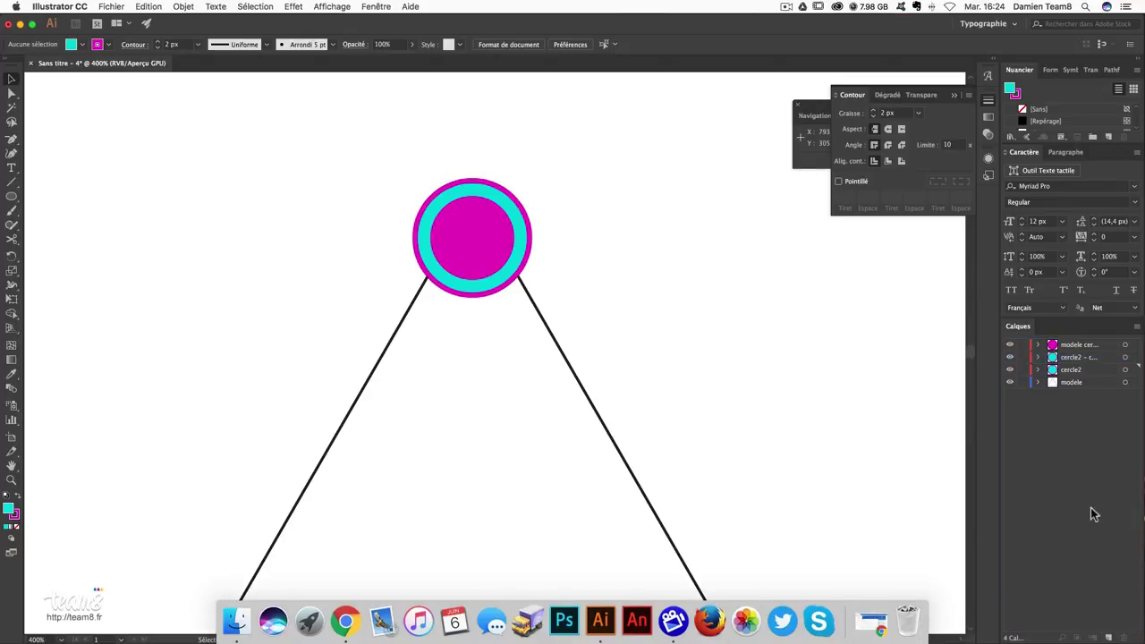
drag(1078, 357, 1078, 374)
double_click(1078, 371)
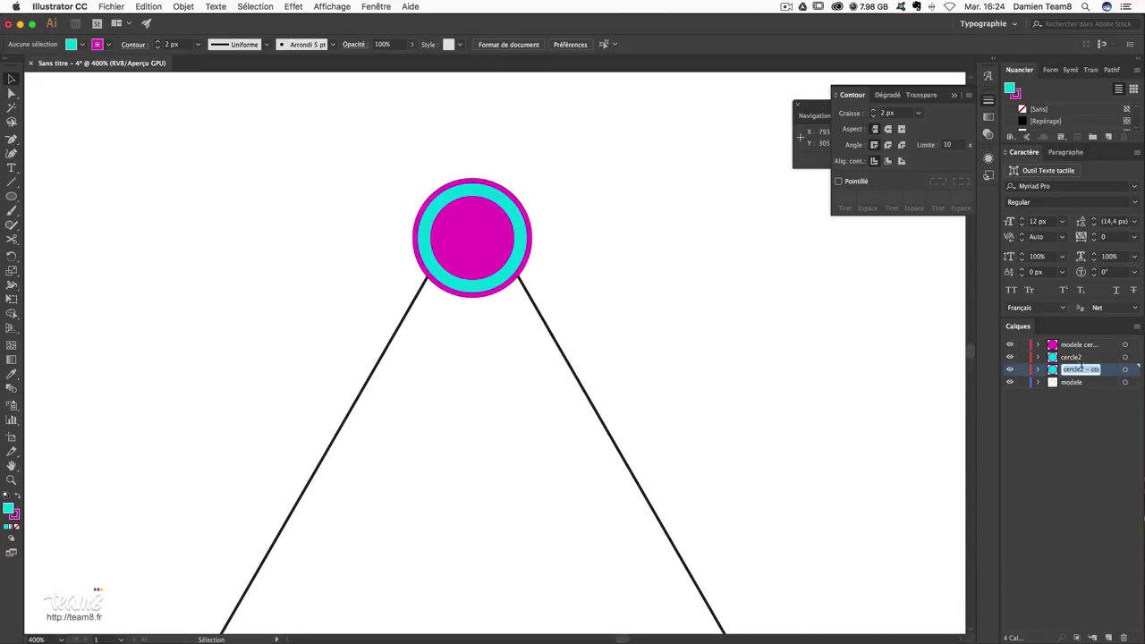
text(cercle3)
key(Return)
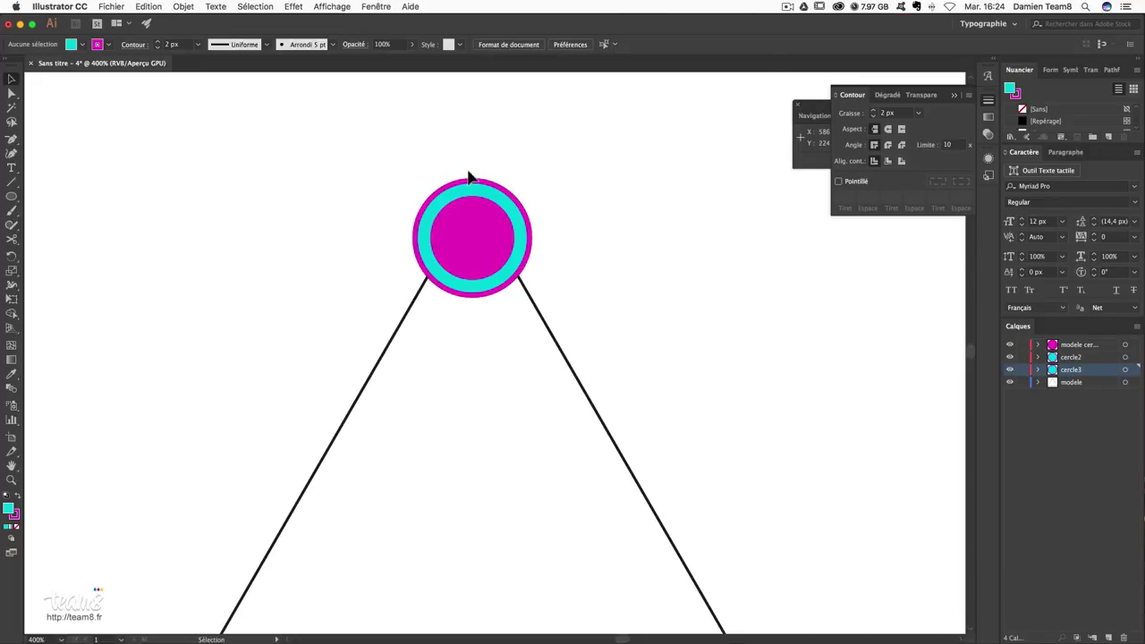
click(1125, 369)
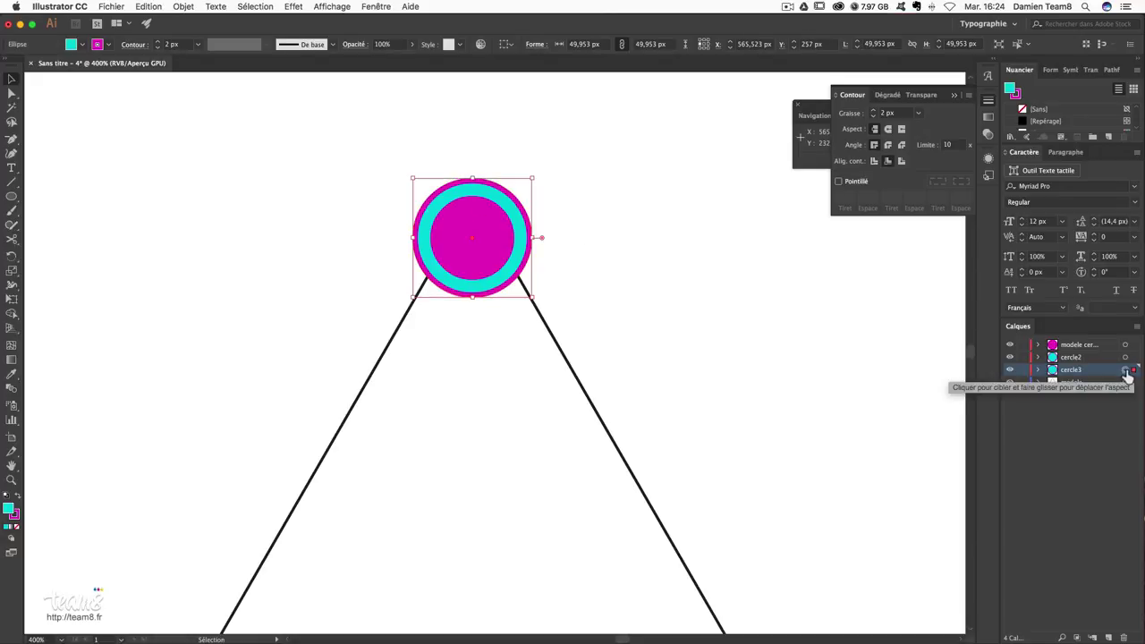
drag(534, 178, 570, 144)
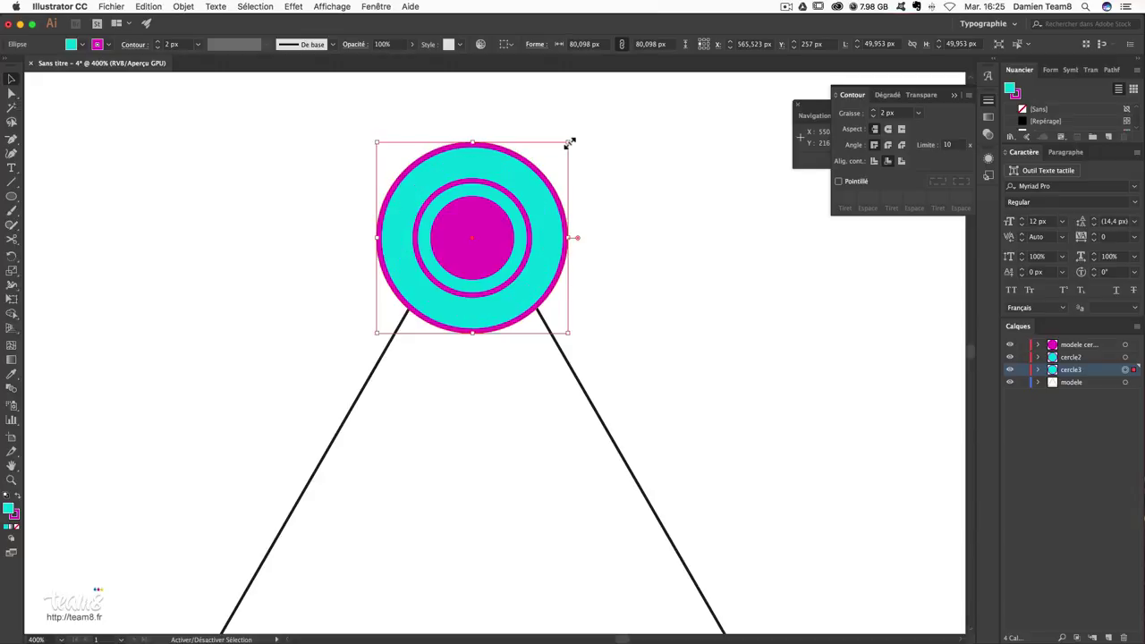
click(680, 206)
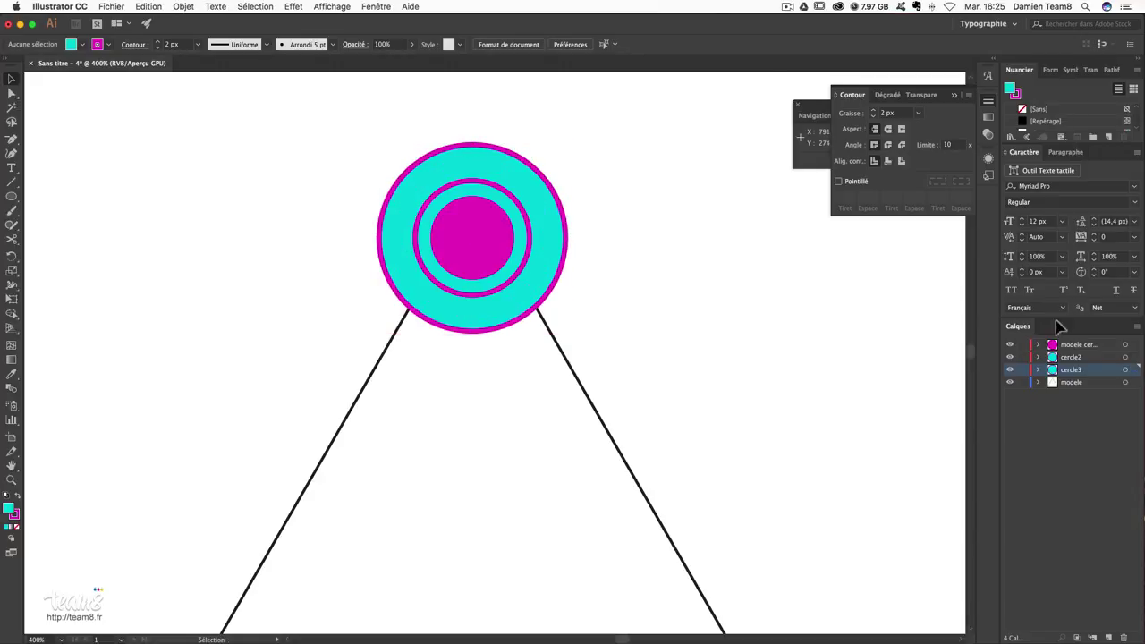
- Duplicate cercle3 as 'cercle4' and select its circle
mouse_move(1073, 373)
mouse_down()
mouse_move(1126, 636)
mouse_move(1109, 637)
mouse_up()
drag(1071, 370, 1073, 388)
double_click(1080, 382)
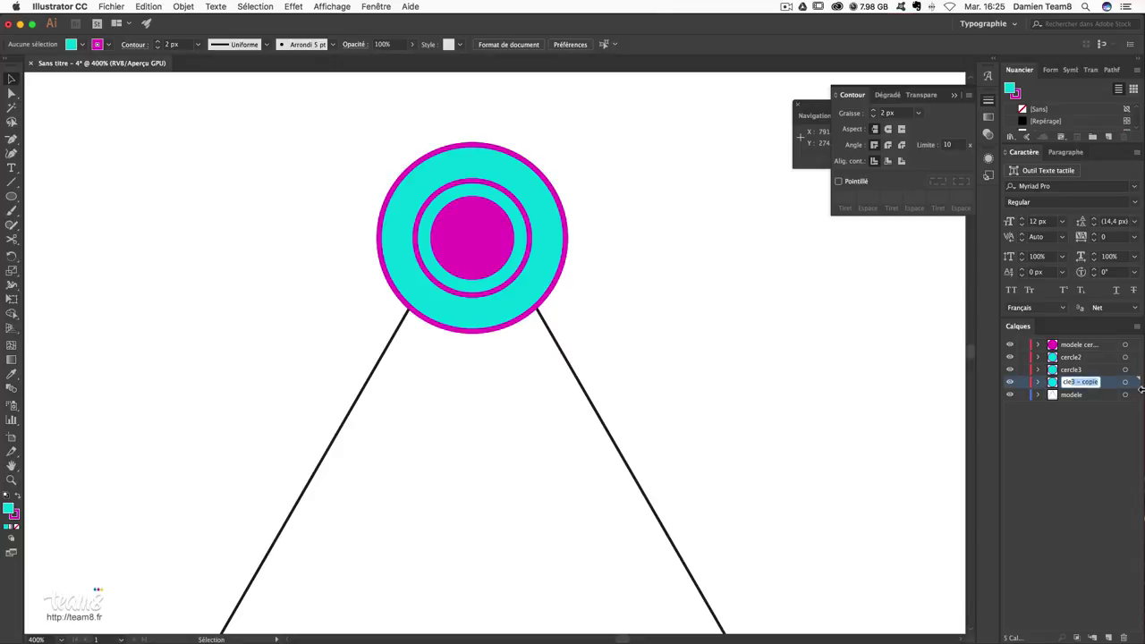
text(cercle4)
key(Return)
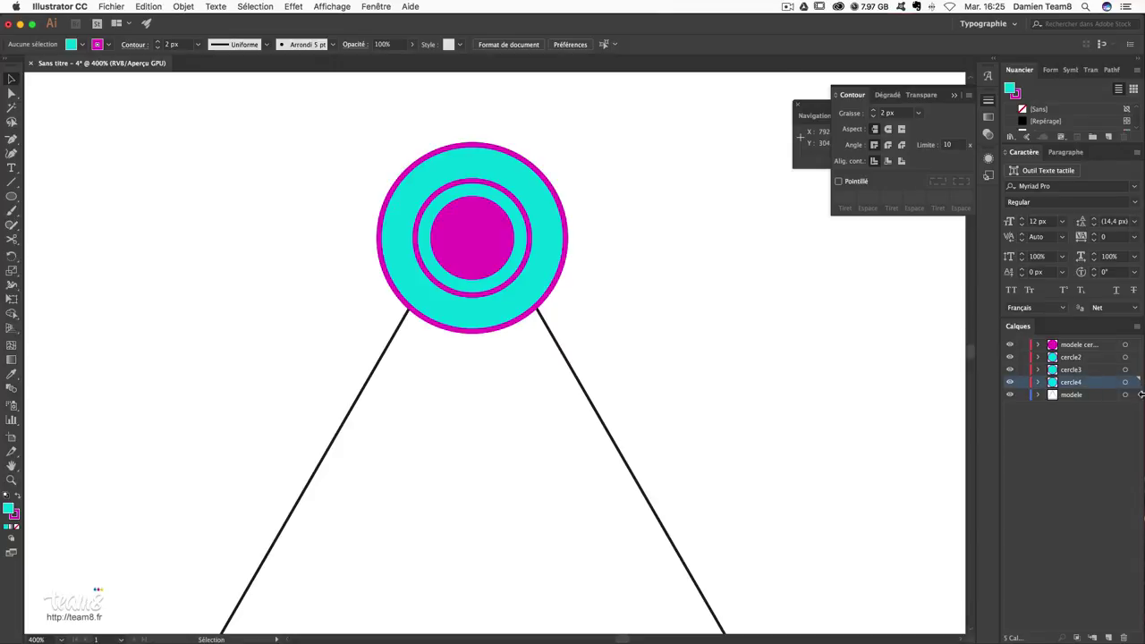
click(1125, 383)
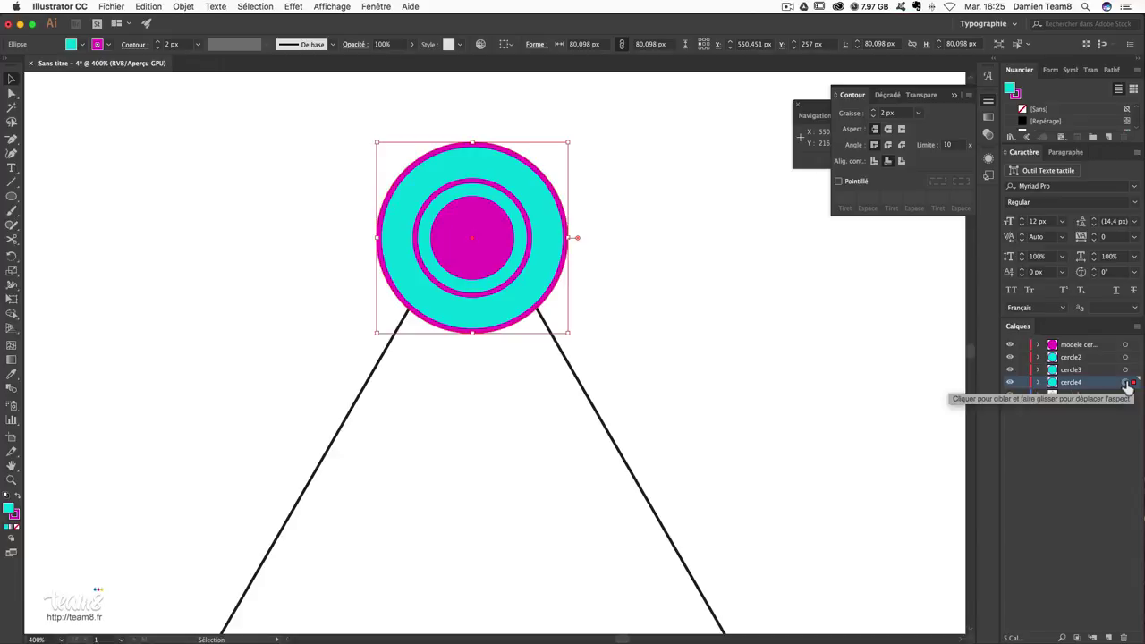
- Enlarge the cercle4 circle to about 90 px
mouse_move(567, 143)
mouse_down()
mouse_move(618, 108)
mouse_move(587, 133)
mouse_up()
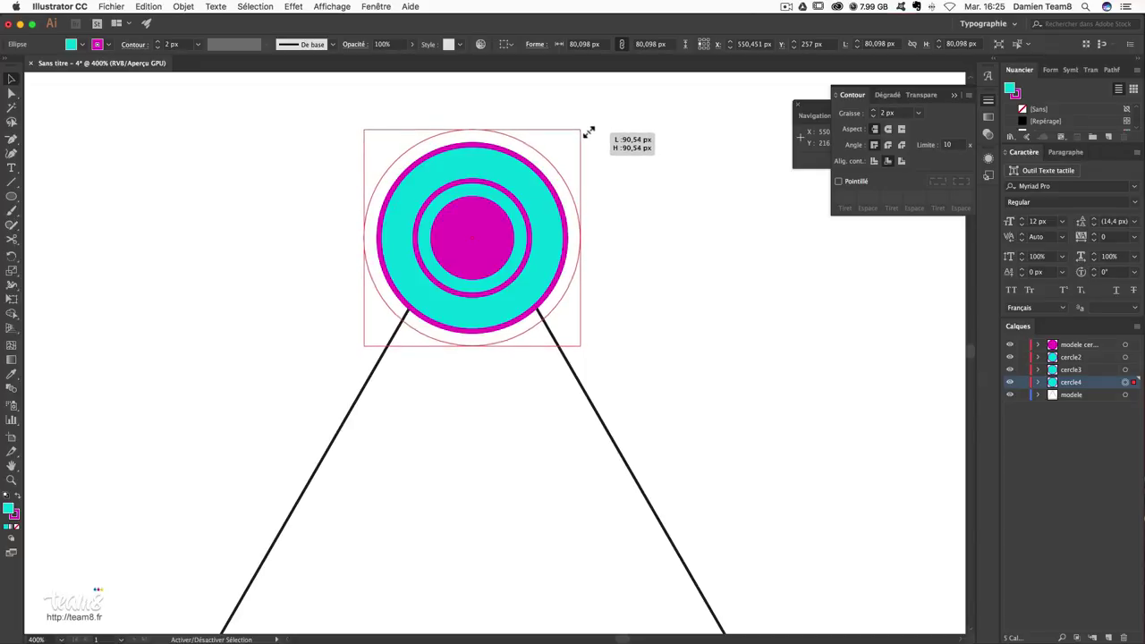
drag(589, 132, 588, 132)
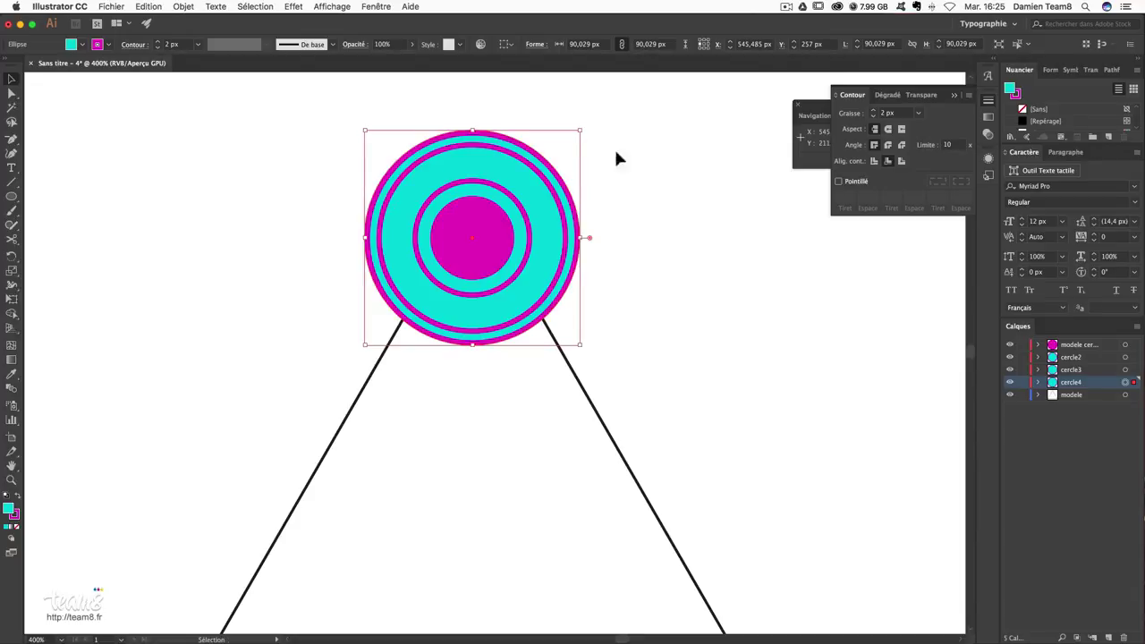
click(759, 240)
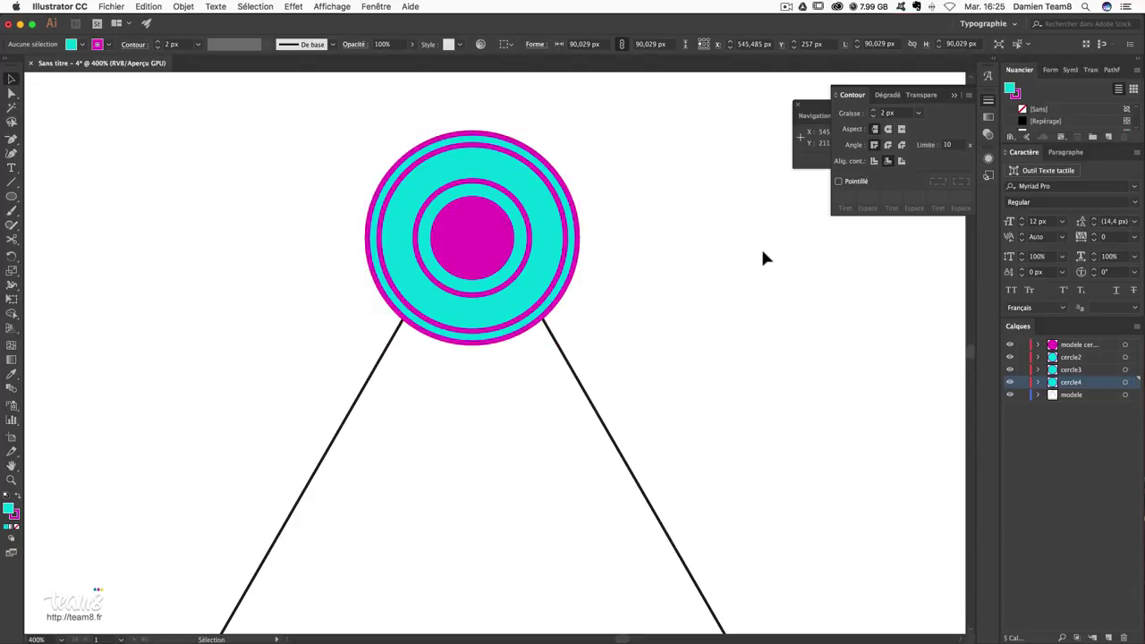
- Duplicate layer cercle4 as cercle5 and enlarge its circle to about 120 px
click(1071, 384)
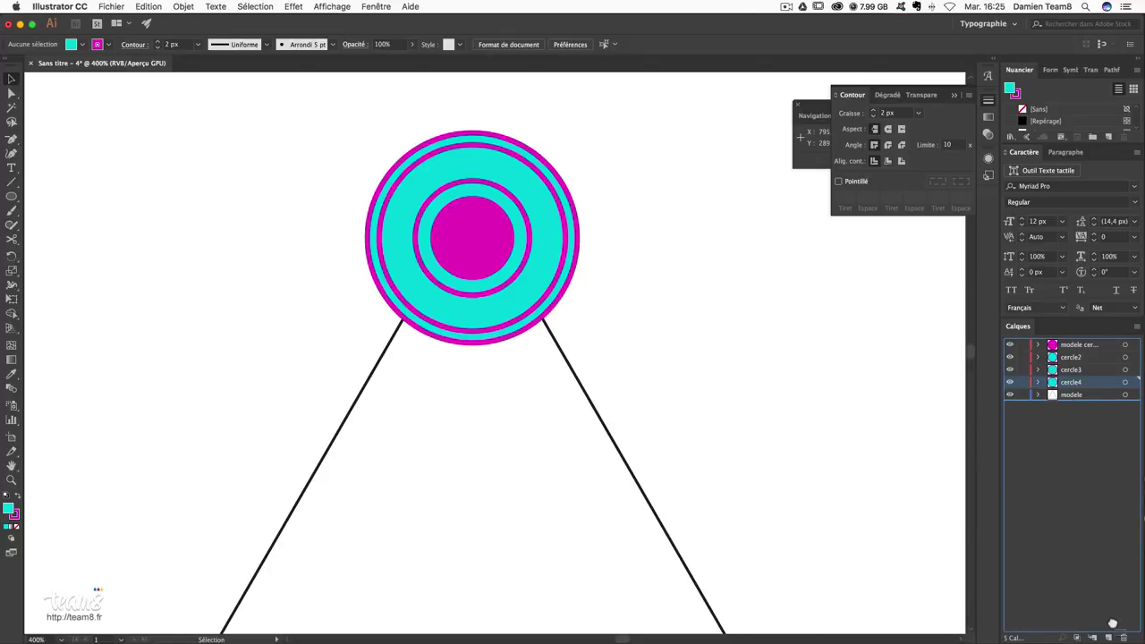
drag(1070, 382, 1080, 403)
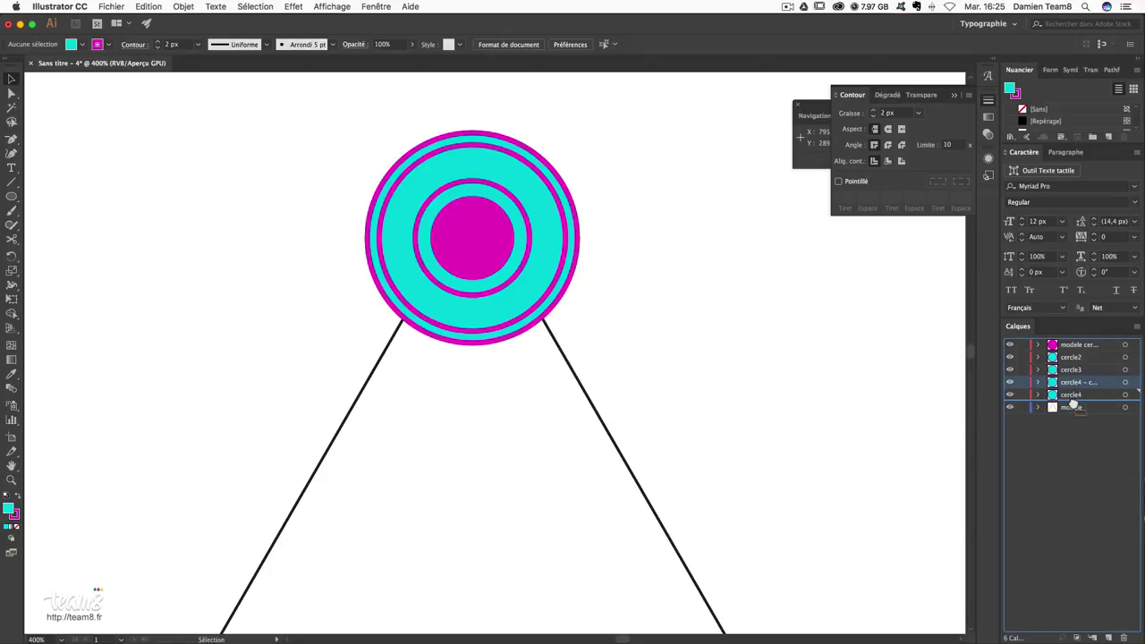
double_click(1082, 395)
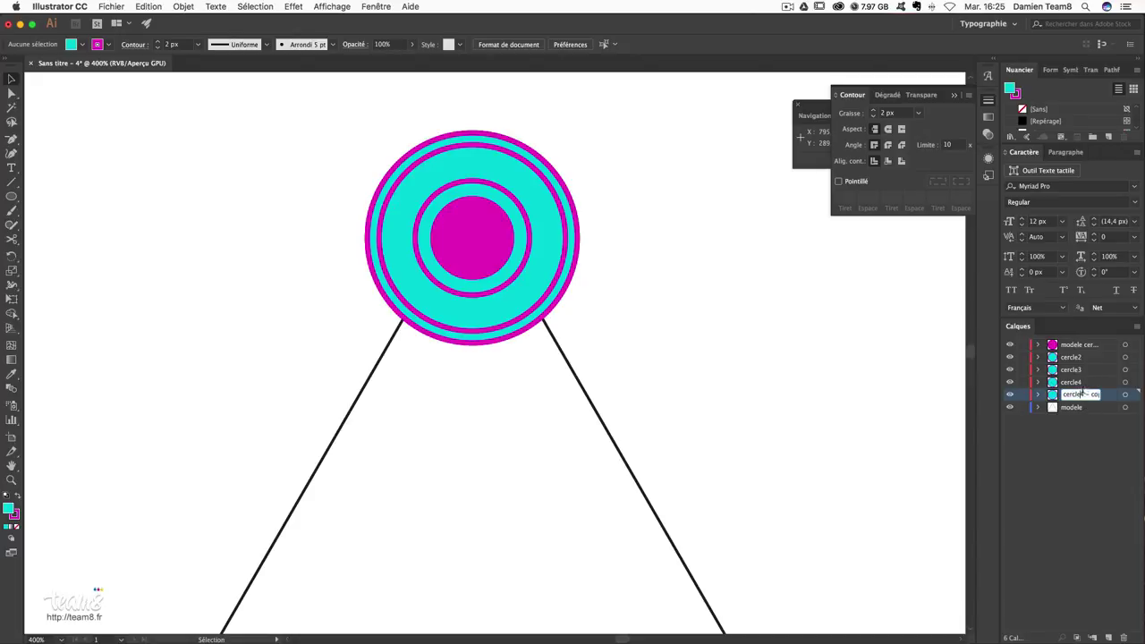
drag(1082, 394, 1140, 406)
text(cercle5)
key(Return)
click(1126, 394)
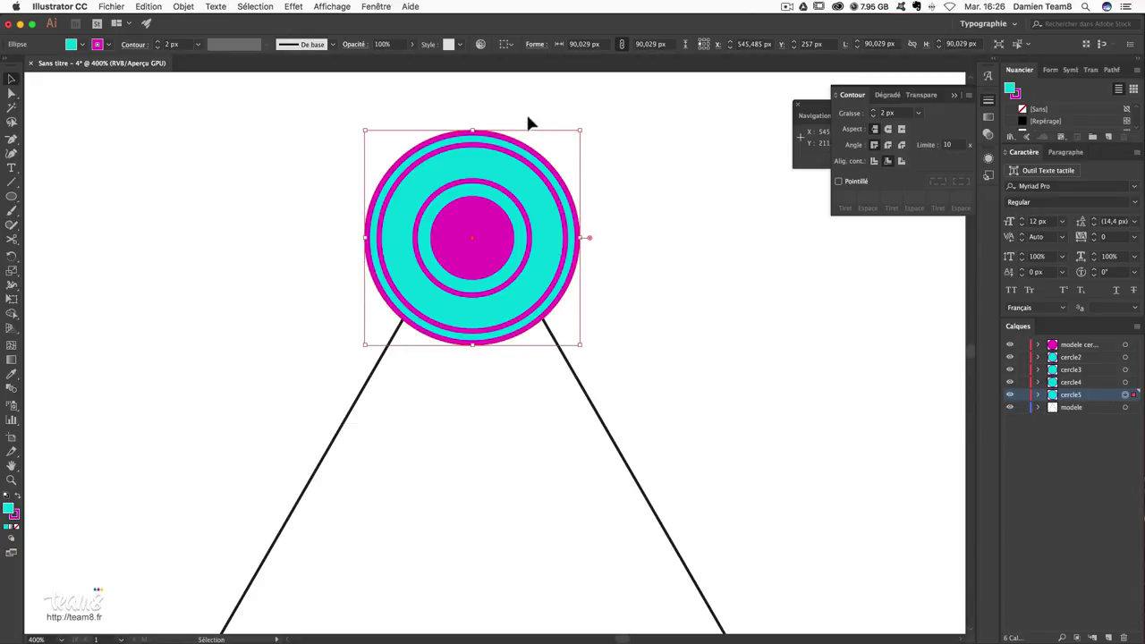
drag(580, 131, 617, 94)
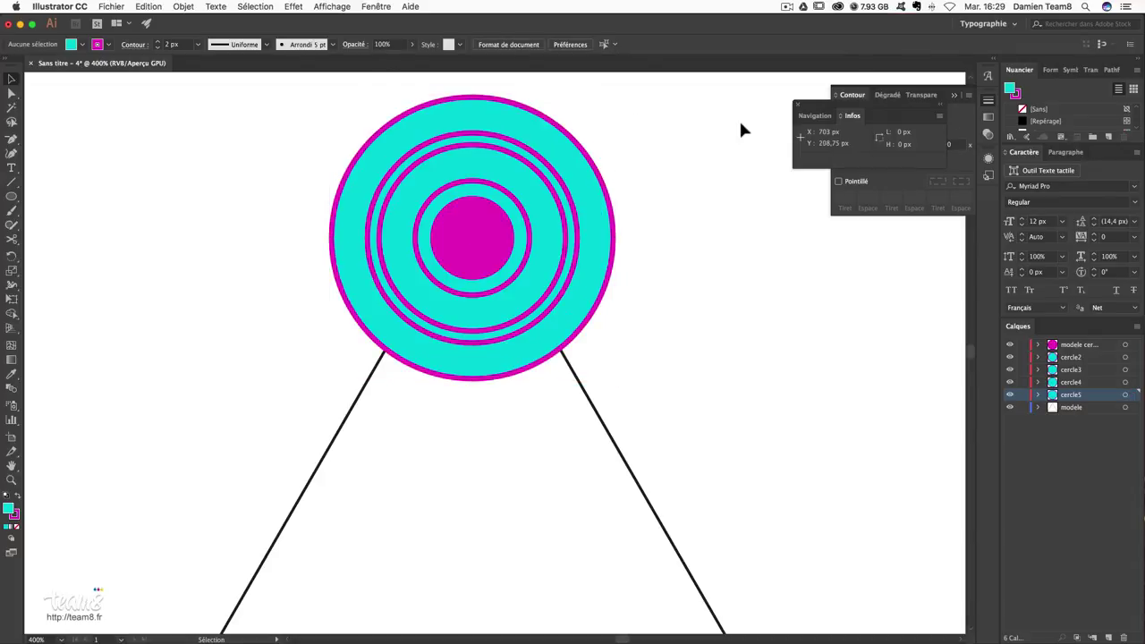
- Remove the outer circle's magenta outline and fill it bright blue
click(10, 526)
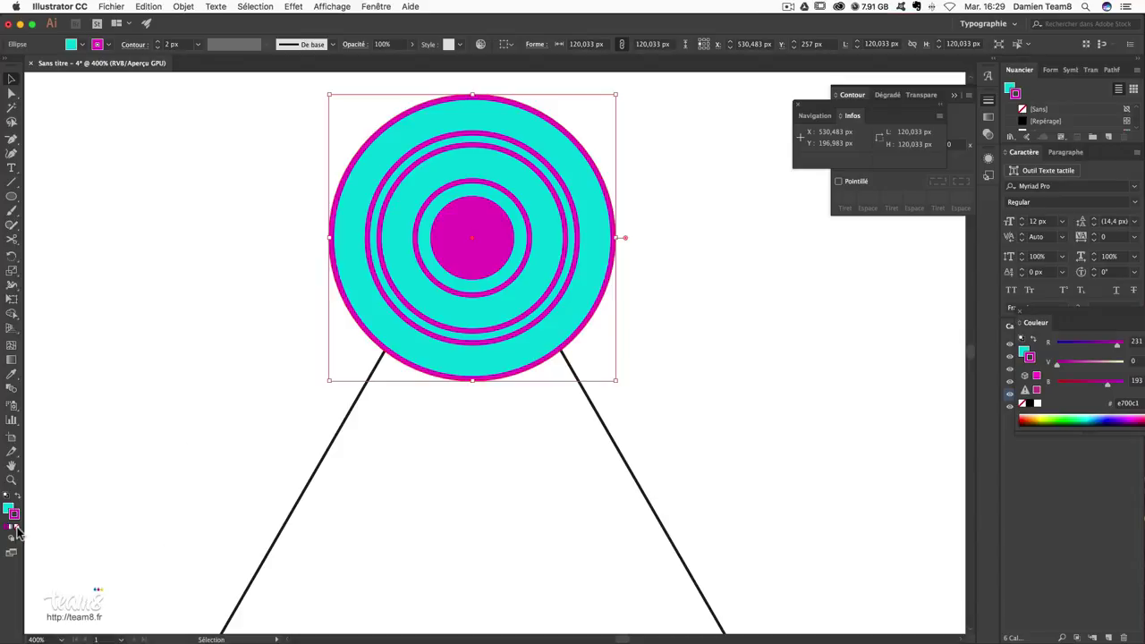
click(202, 321)
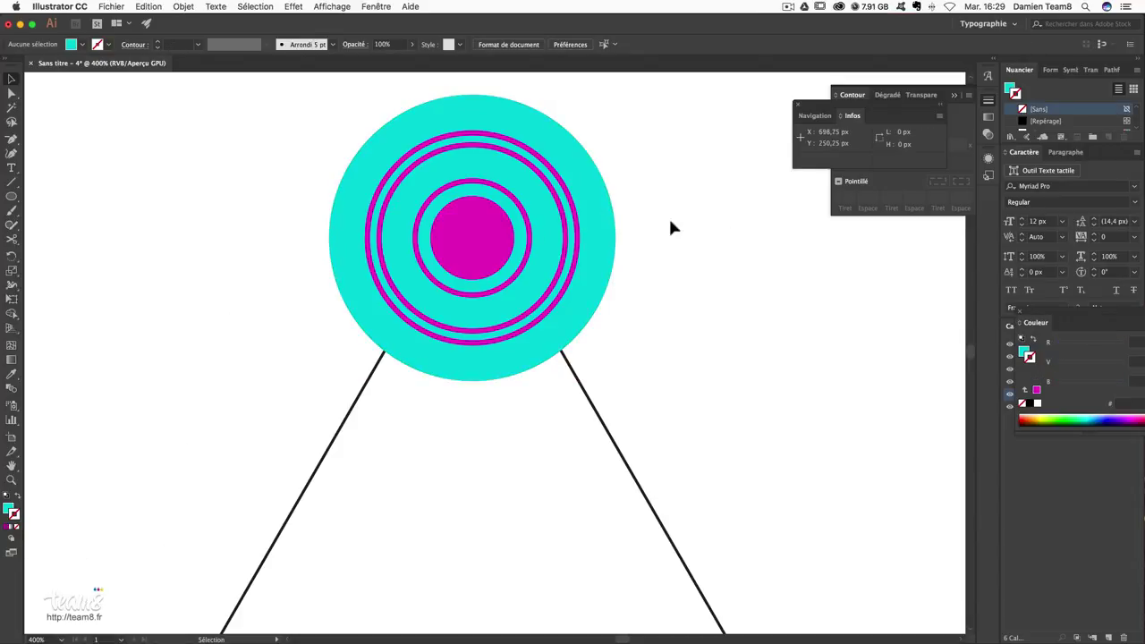
click(610, 233)
click(1105, 419)
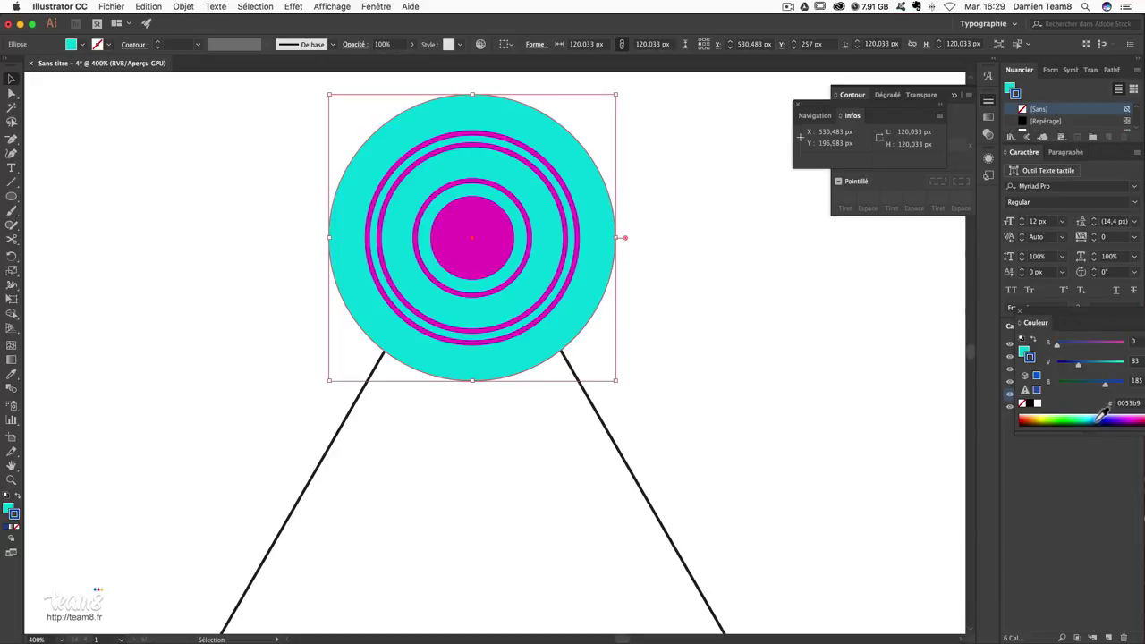
key(ctrl+z)
click(10, 506)
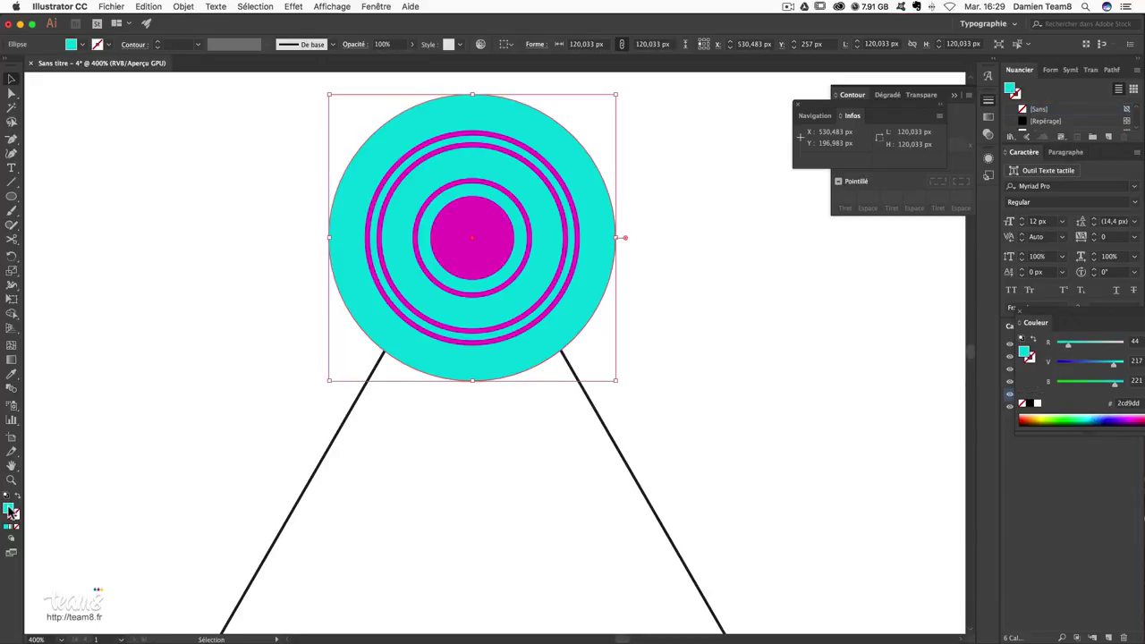
click(1099, 424)
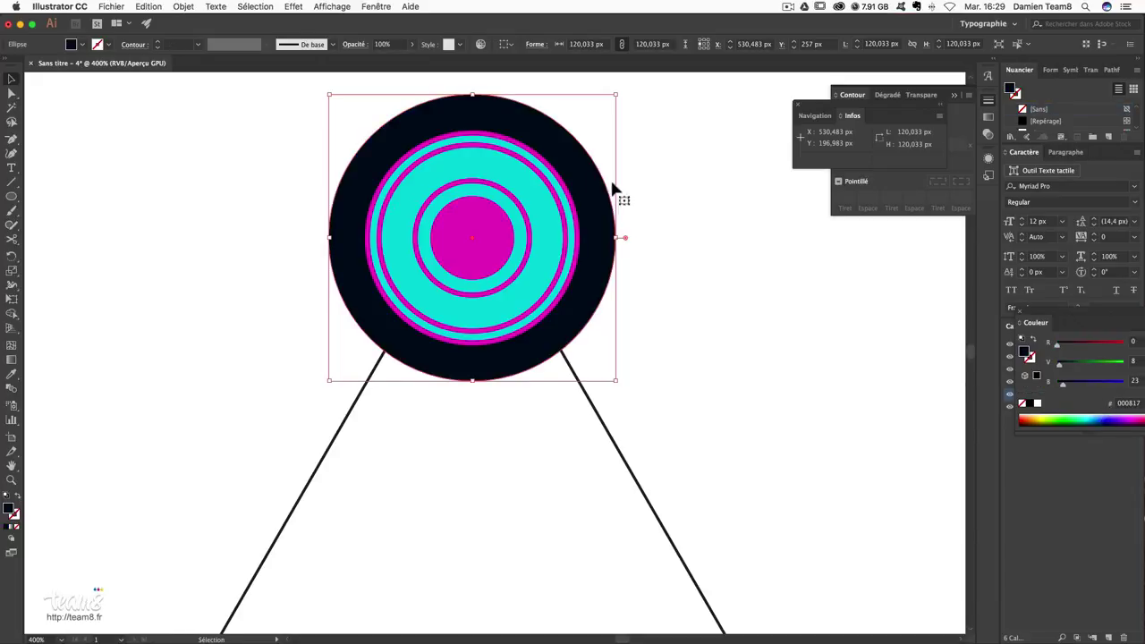
click(1109, 424)
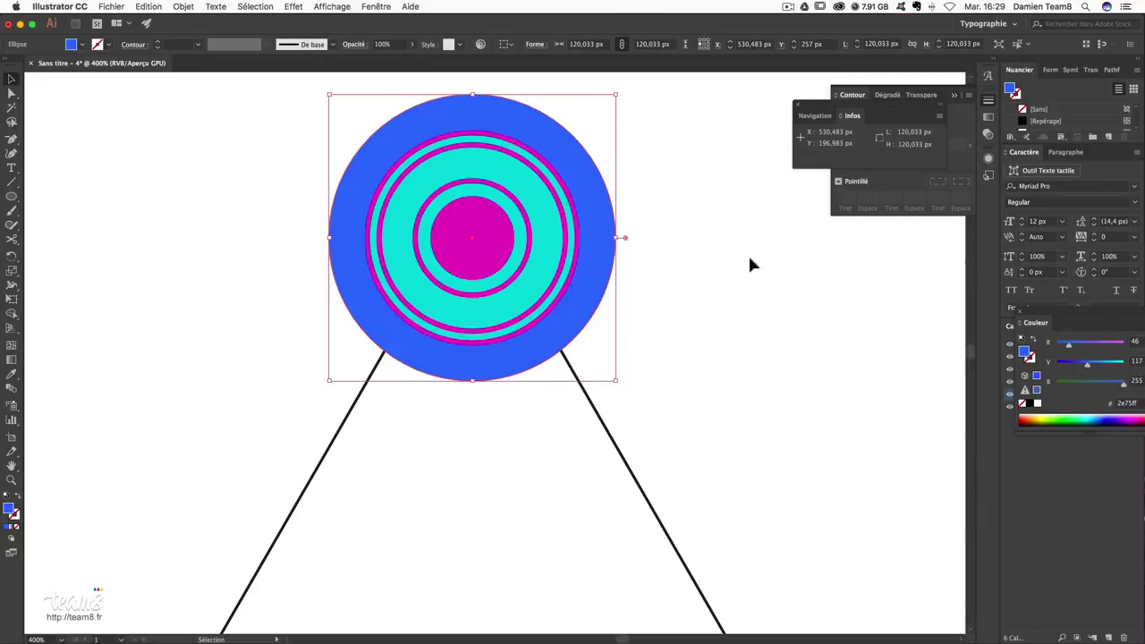
- Adjust the next ring's cyan fill and make the wide middle band yellow-green
click(505, 145)
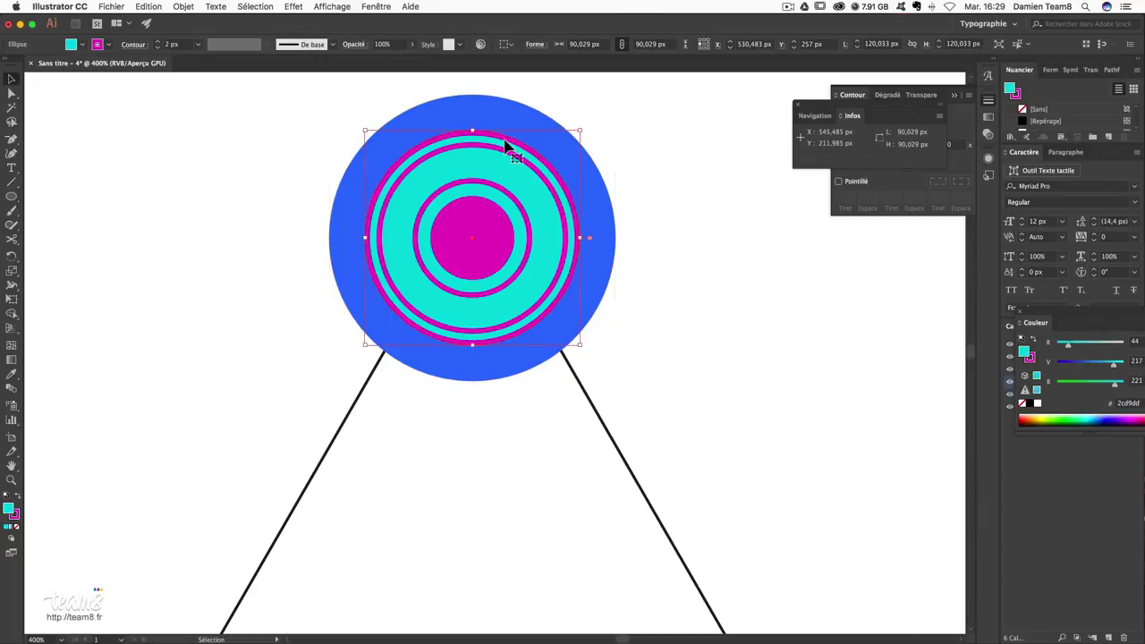
click(1081, 417)
click(1084, 424)
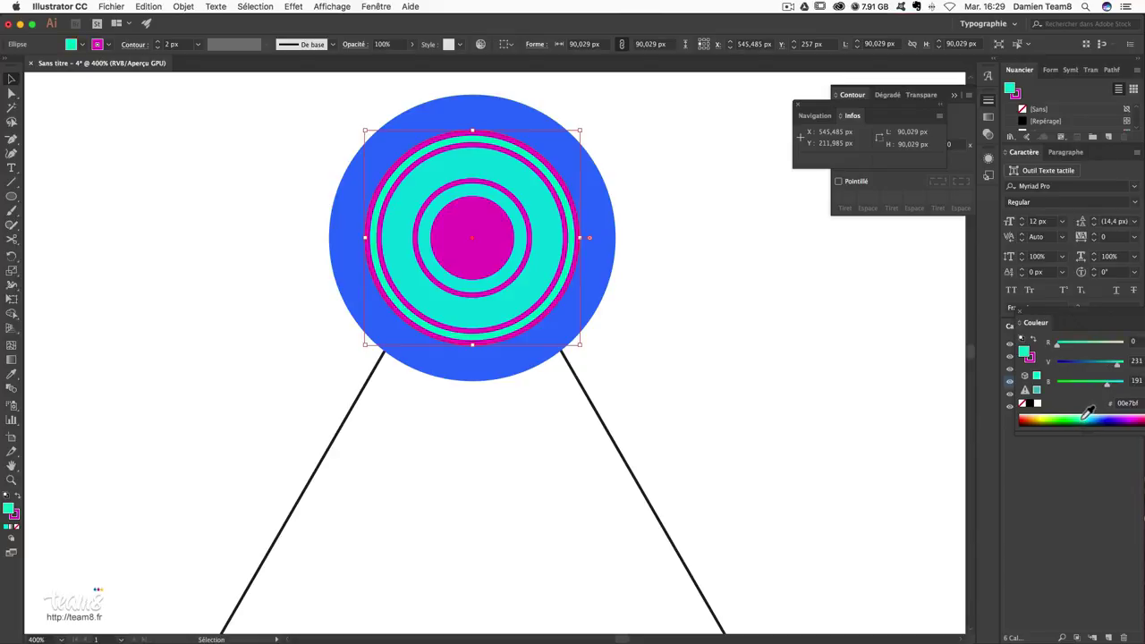
click(492, 165)
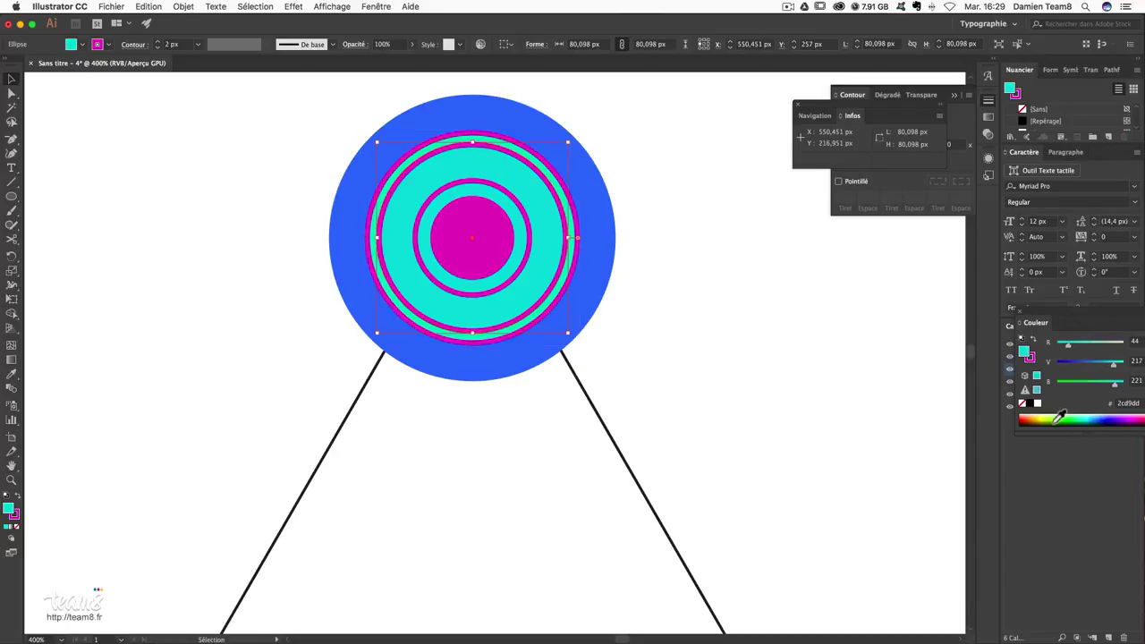
click(1054, 418)
- Fill the inner ring bright green (2eff3d), then eyedropper the centre's magenta
click(495, 199)
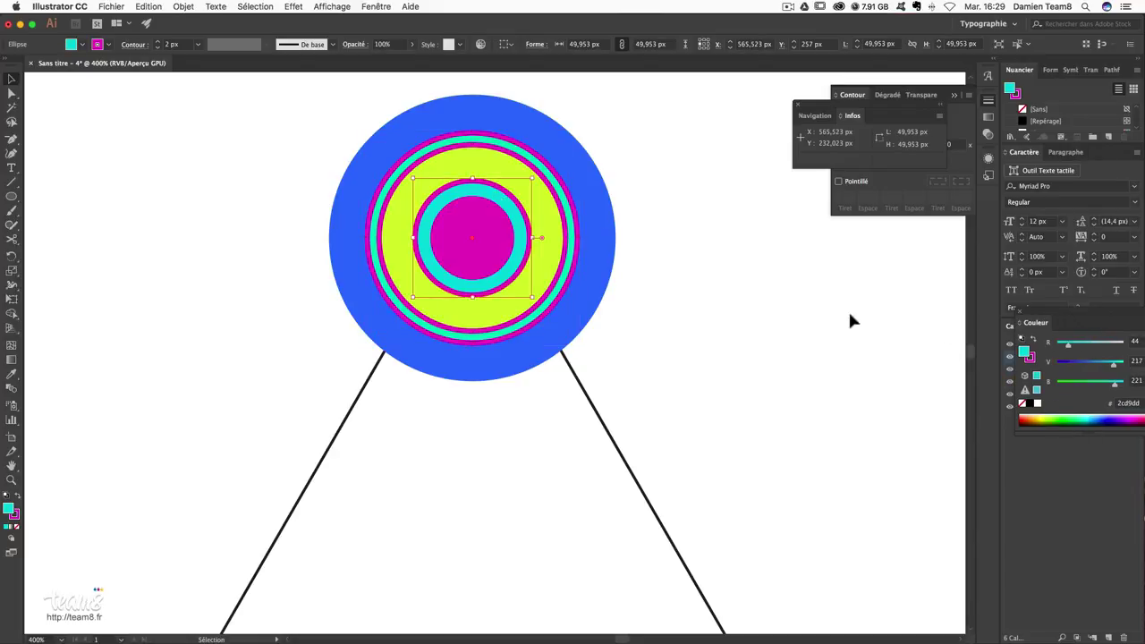
click(1020, 419)
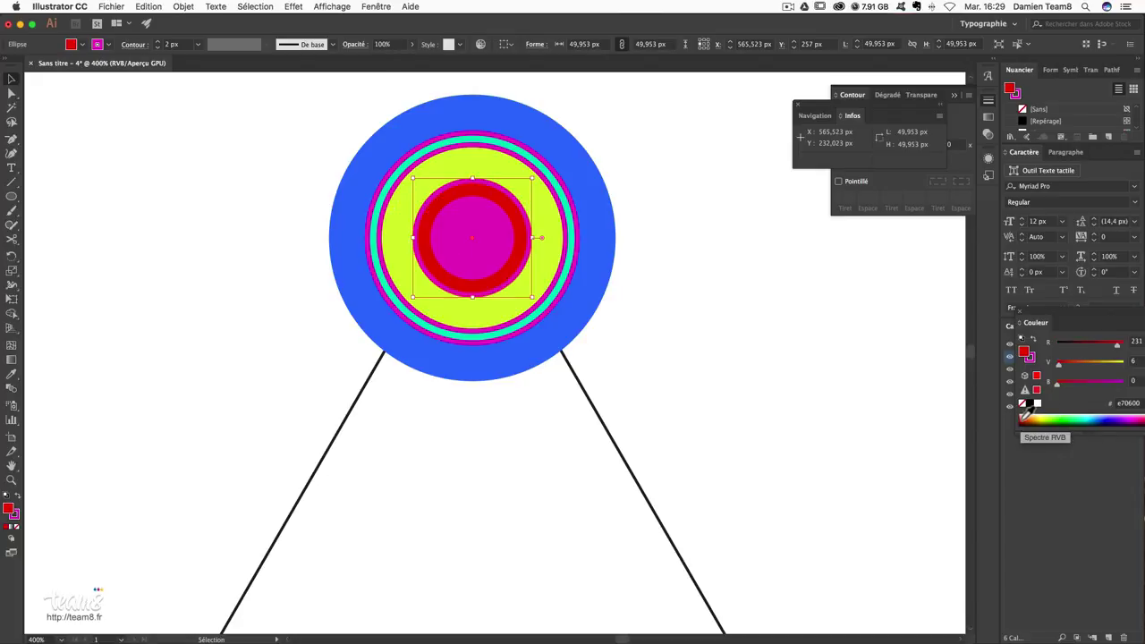
click(1115, 416)
click(1071, 417)
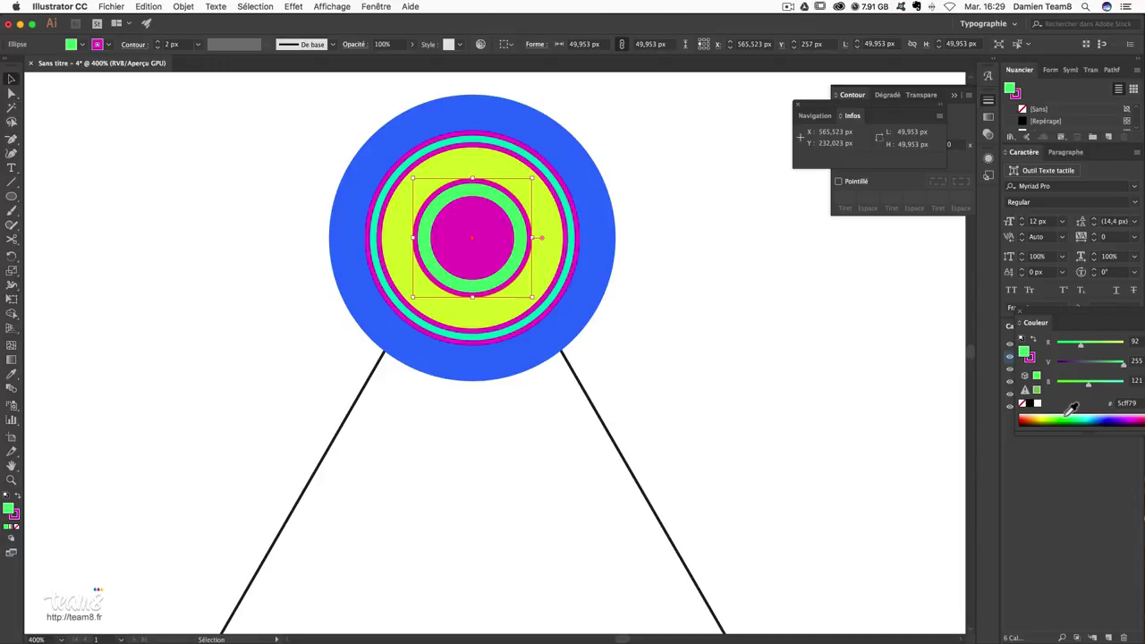
click(1063, 417)
click(1069, 416)
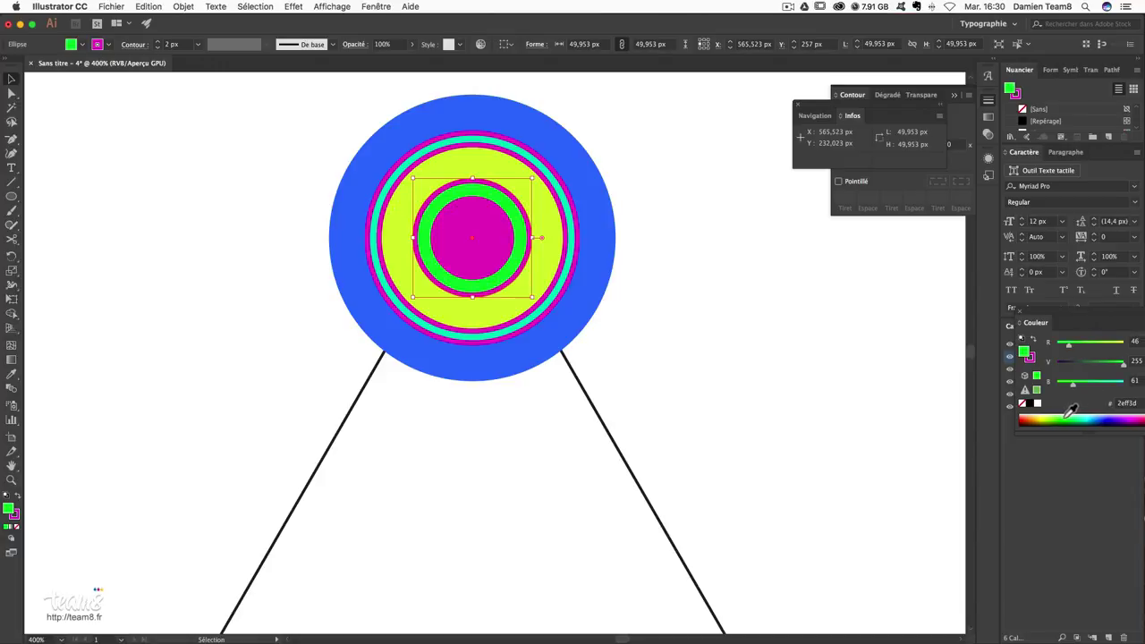
click(785, 385)
key(i)
click(486, 259)
key(v)
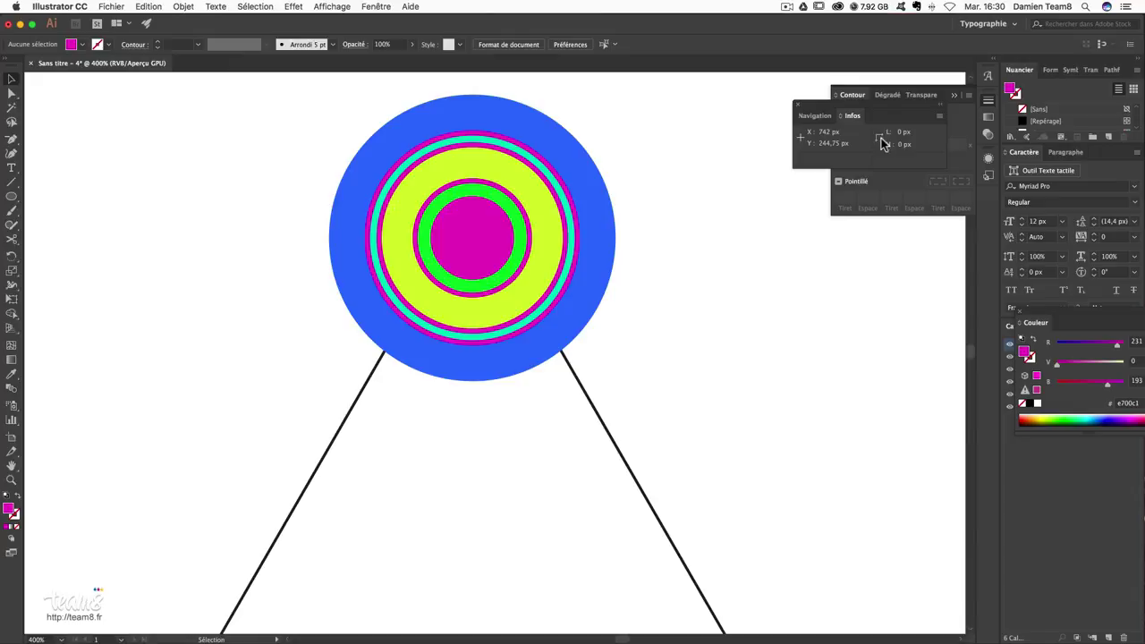
- Show the layers list and bring up the Pathfinder shape modes
click(492, 243)
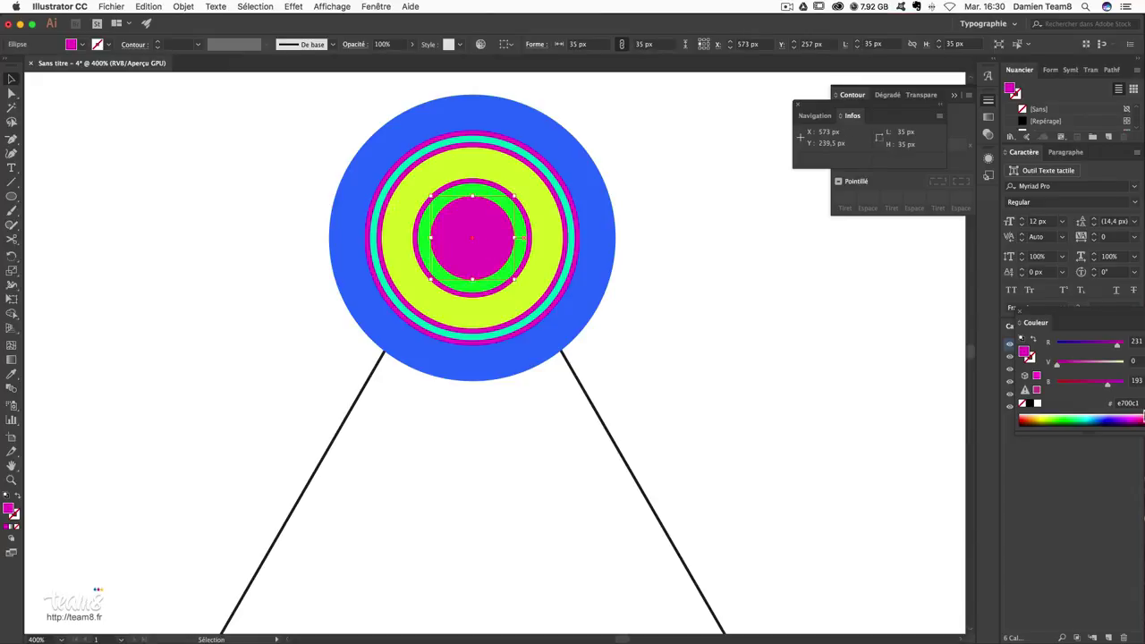
click(1011, 310)
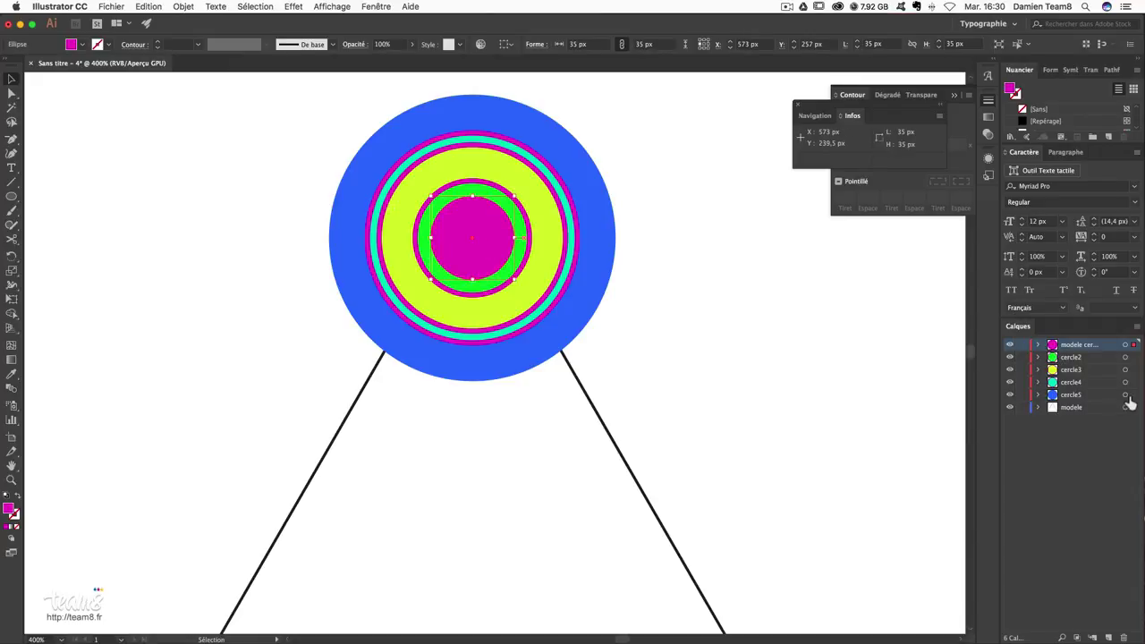
click(667, 341)
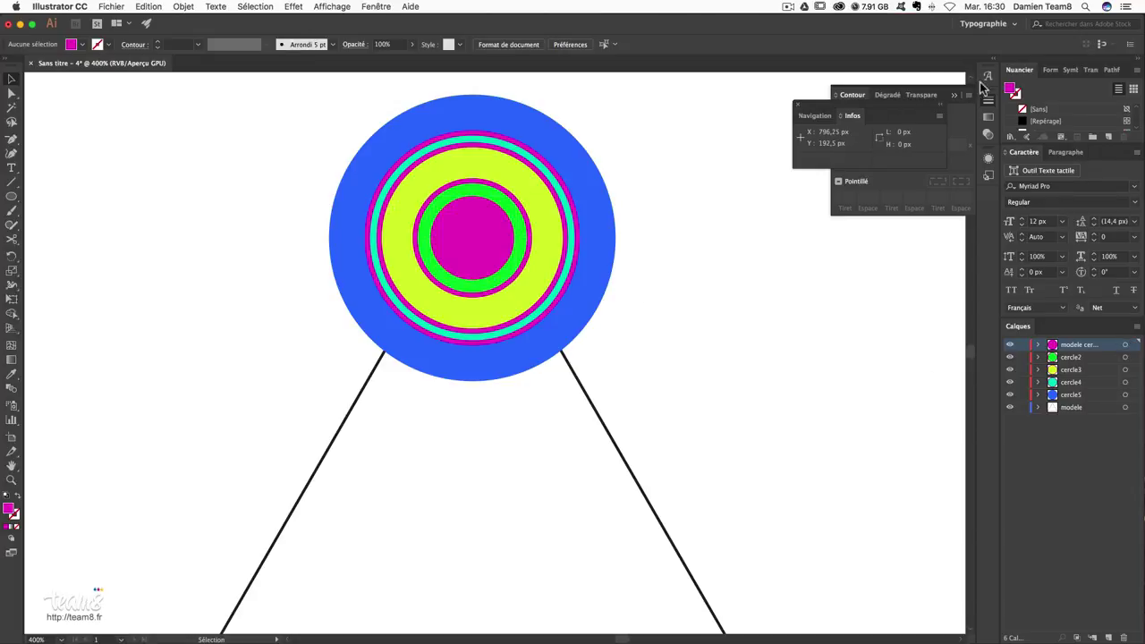
click(1111, 70)
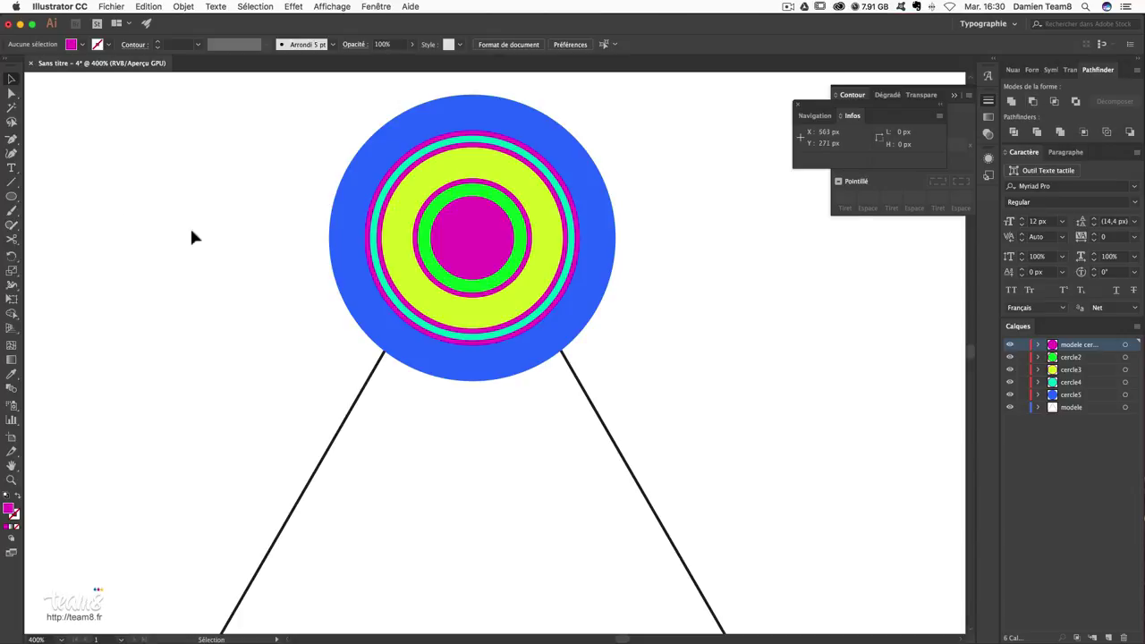
- Draw two overlapping test circles beside the spinner, the top one yellow-green
click(8, 197)
click(796, 106)
drag(750, 323, 852, 391)
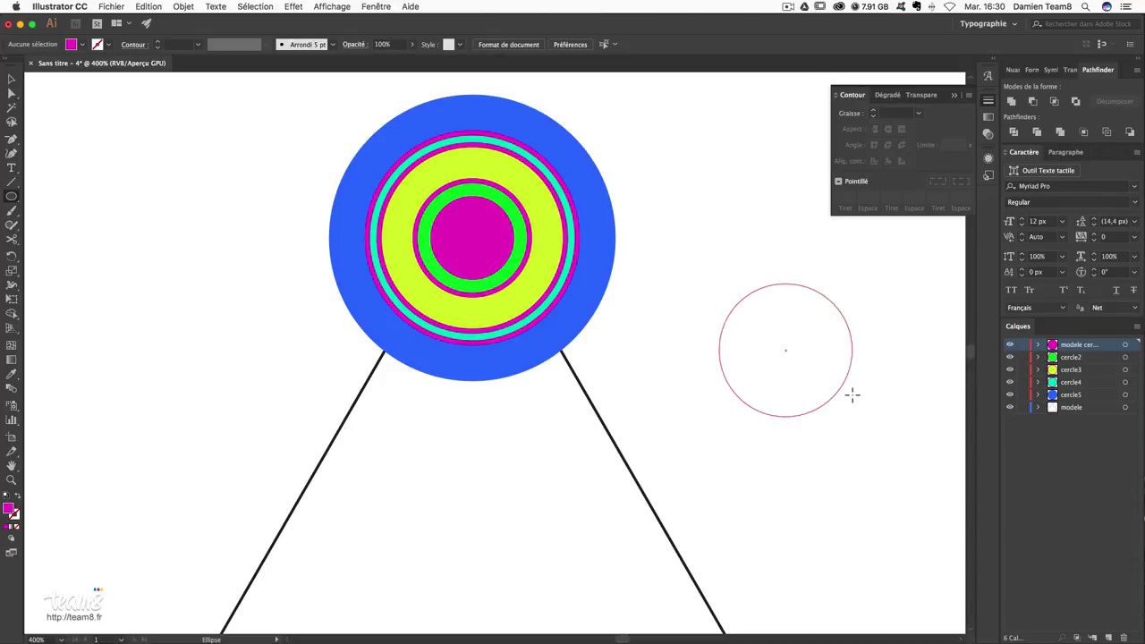
drag(732, 214, 887, 354)
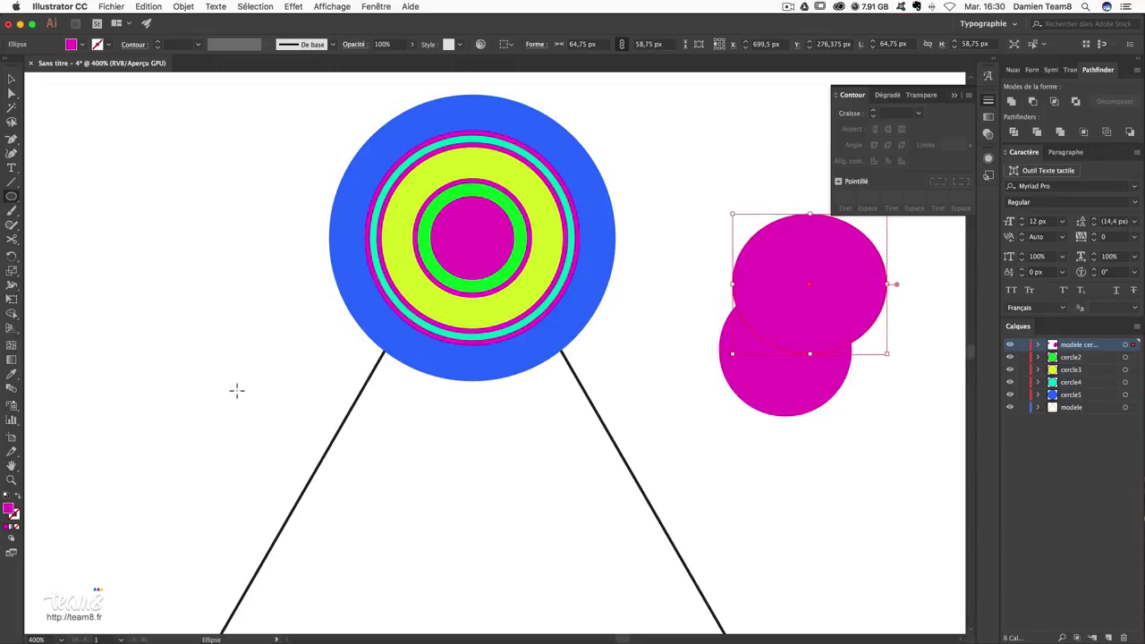
click(12, 374)
click(442, 169)
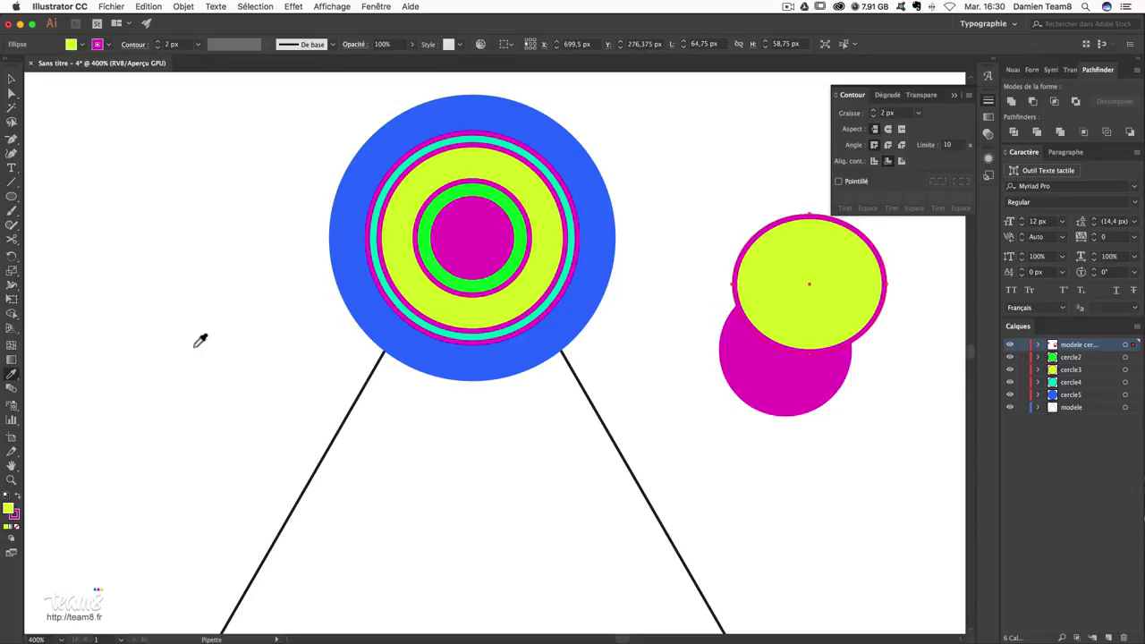
click(15, 517)
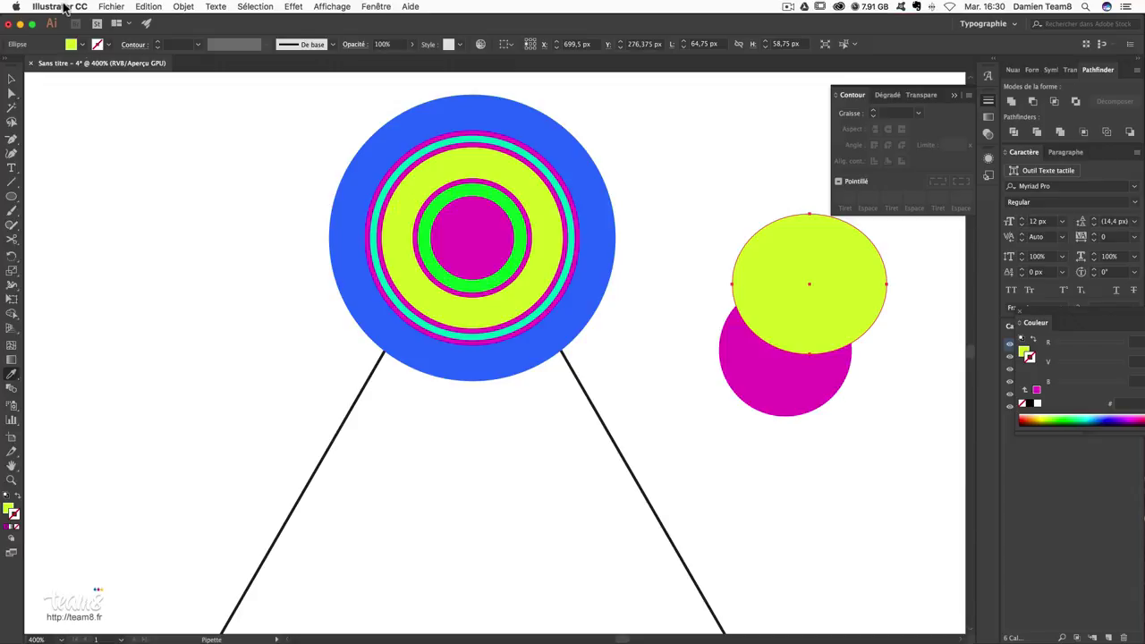
- Move the yellow circle over the magenta one and apply Minus Front to make a crescent
click(11, 79)
click(904, 428)
click(803, 298)
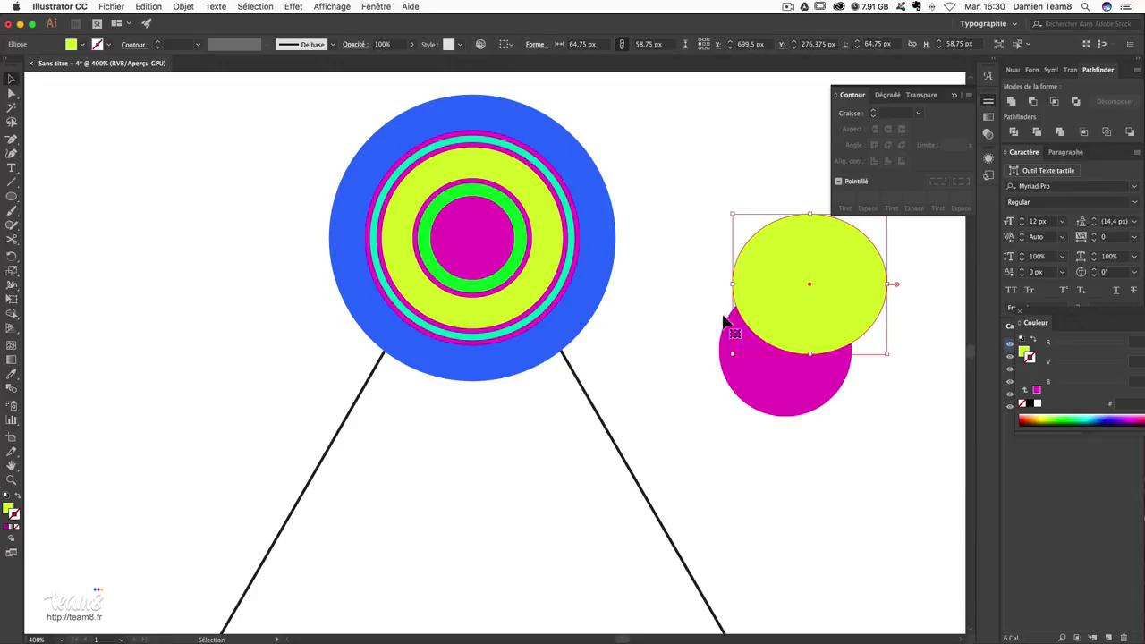
mouse_move(812, 305)
mouse_down()
mouse_move(774, 330)
mouse_move(750, 313)
mouse_up()
click(878, 437)
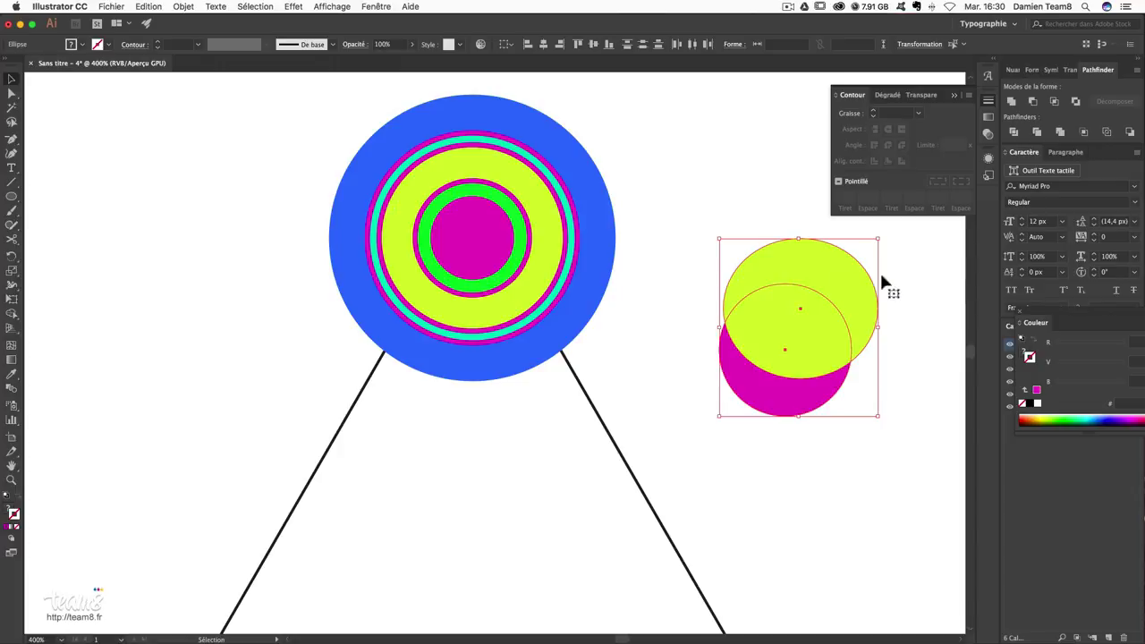
drag(884, 420, 758, 295)
click(1033, 101)
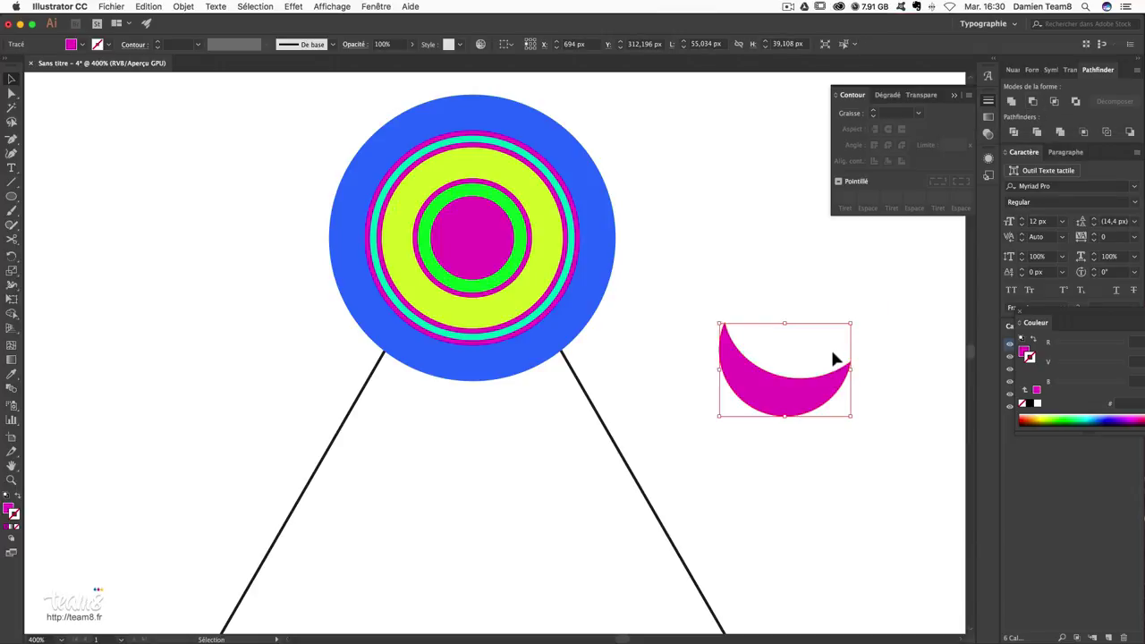
- Rotate the test crescent sideways, then delete it
click(882, 302)
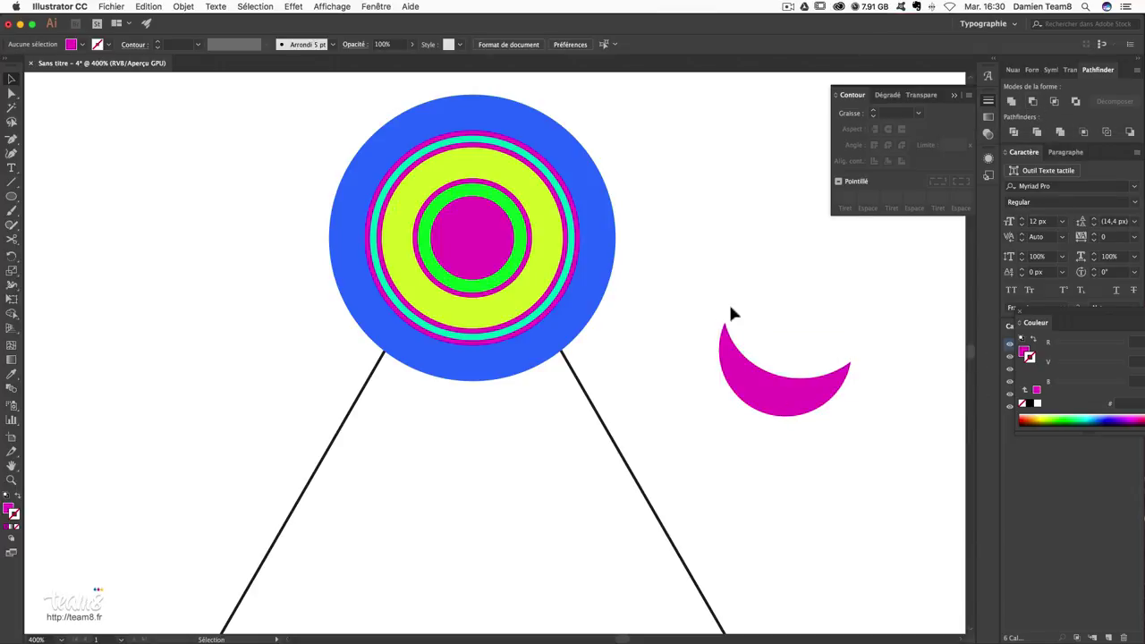
click(816, 410)
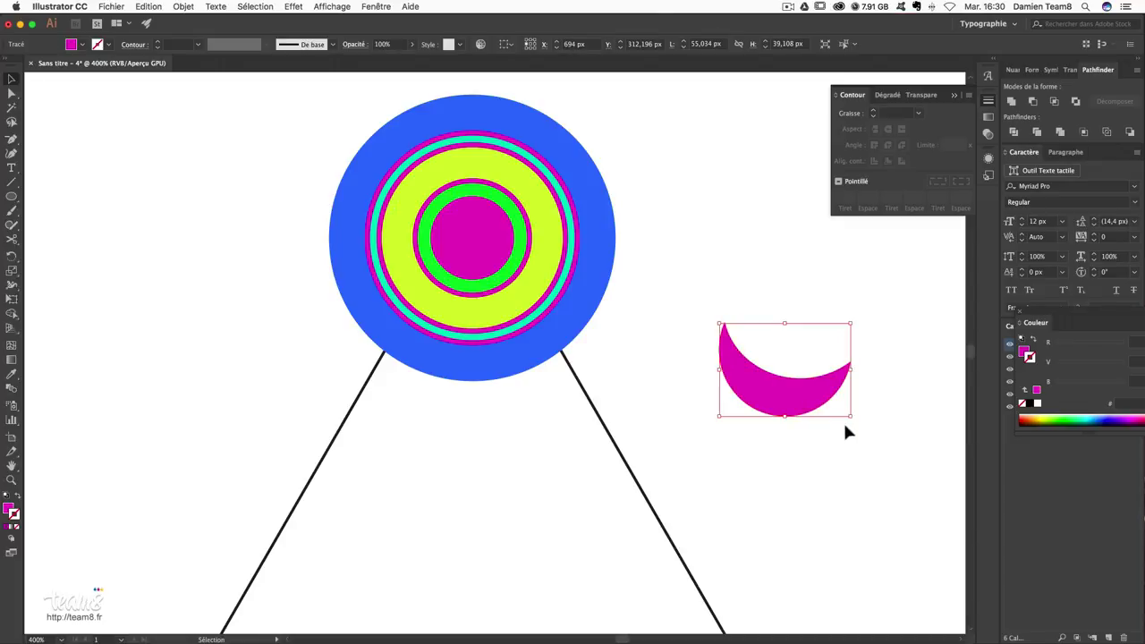
drag(854, 424, 777, 440)
click(869, 394)
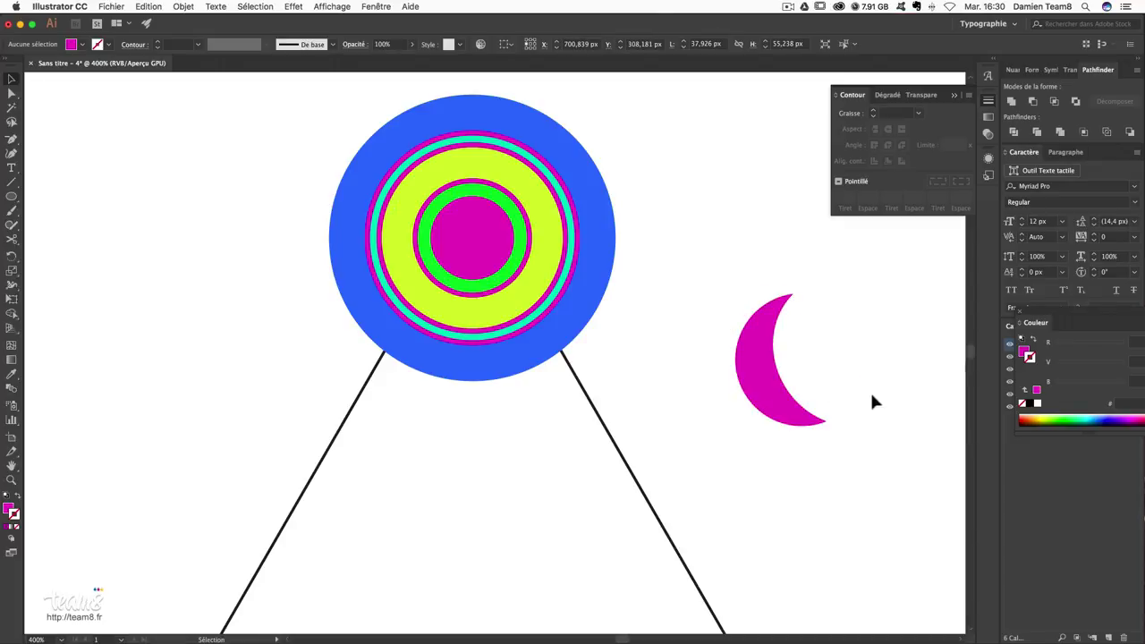
click(775, 374)
key(Delete)
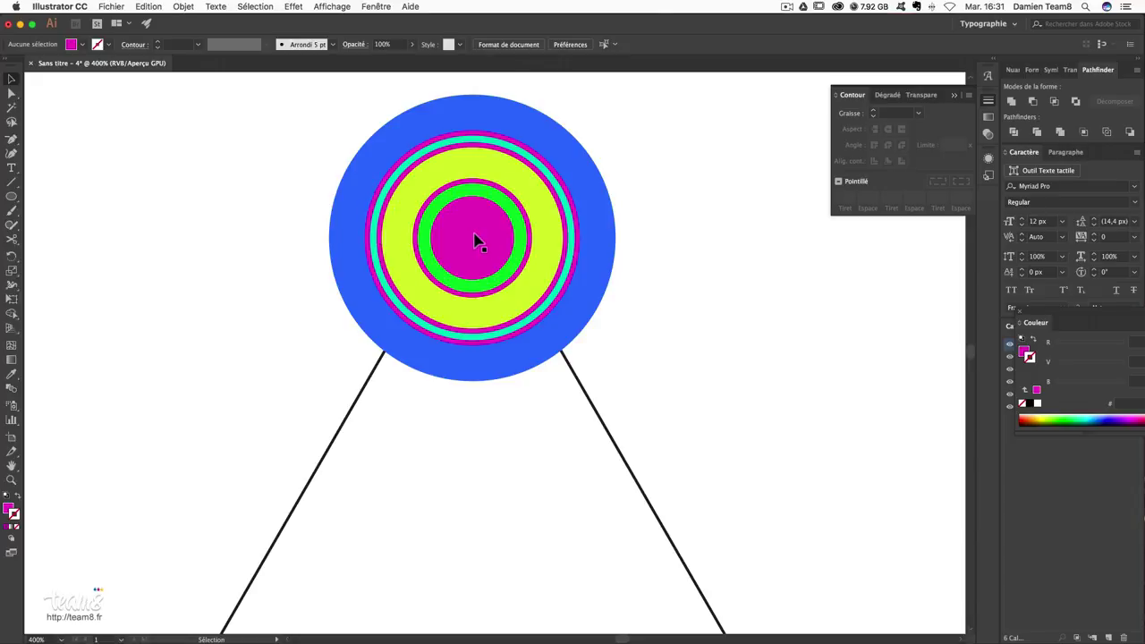
- Duplicate the circle template layer and remove the green circle's magenta outline
drag(1018, 313, 1033, 326)
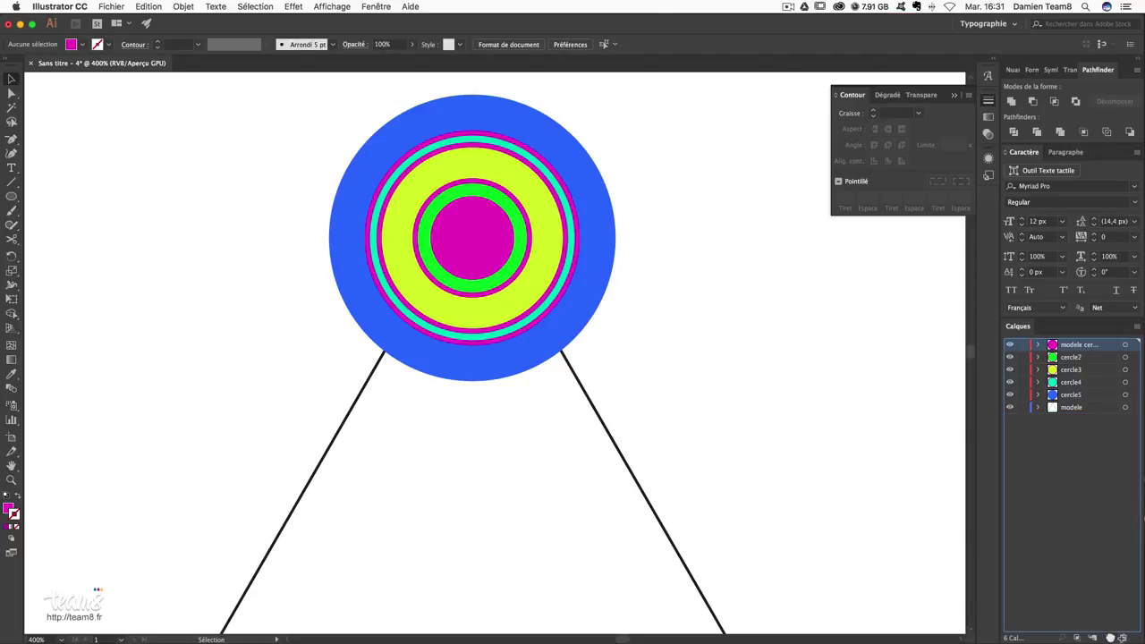
drag(1080, 348, 1108, 637)
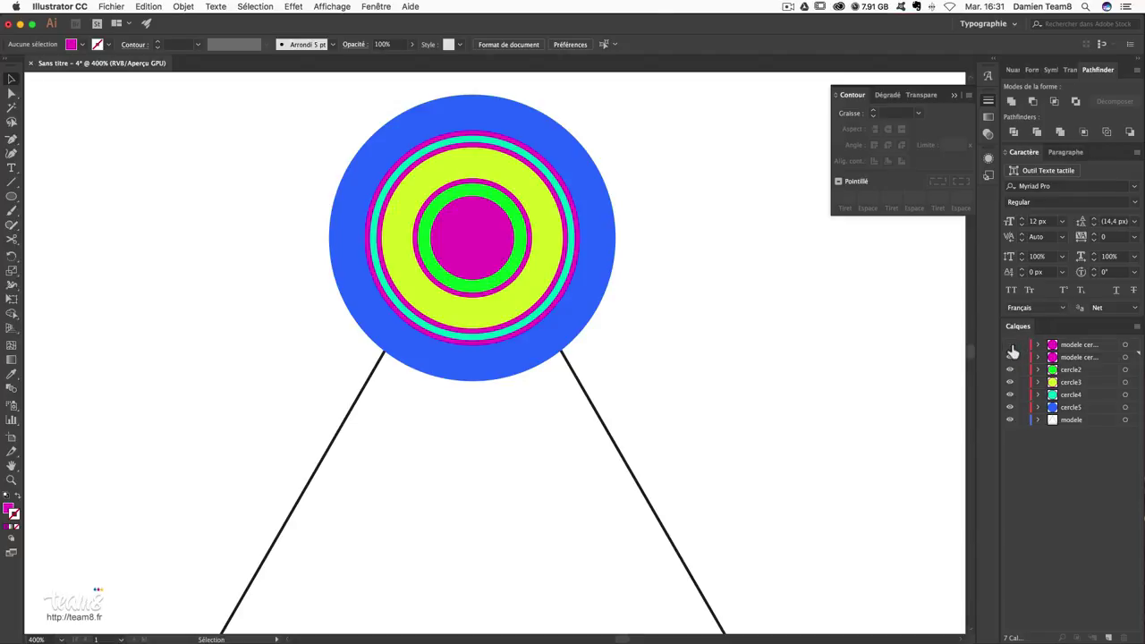
click(1076, 357)
click(510, 210)
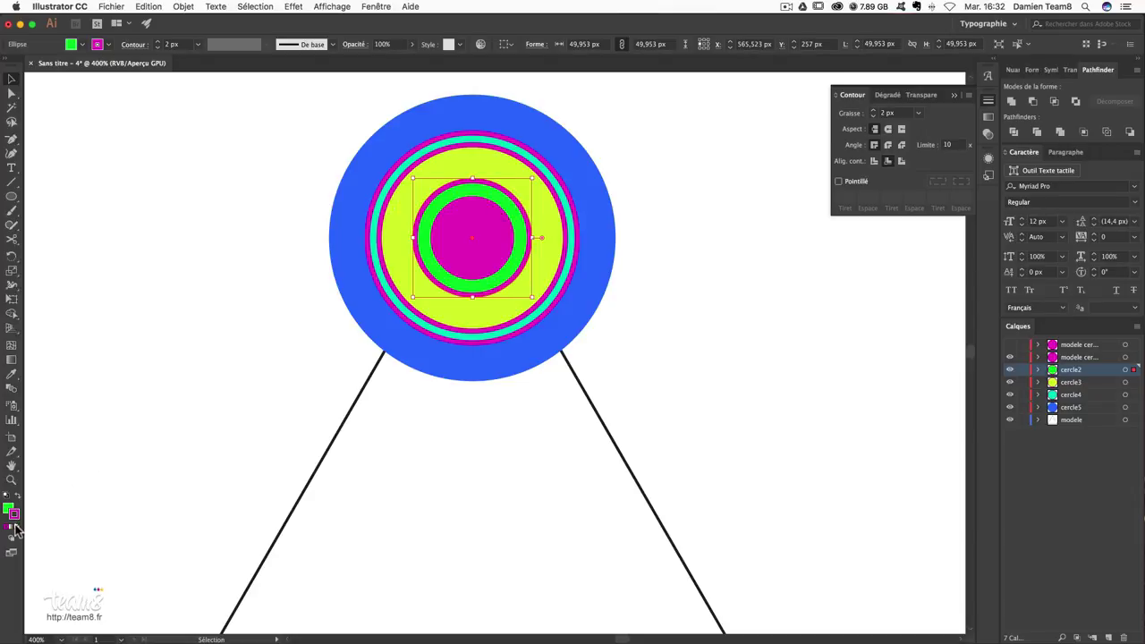
click(15, 528)
click(699, 253)
click(521, 222)
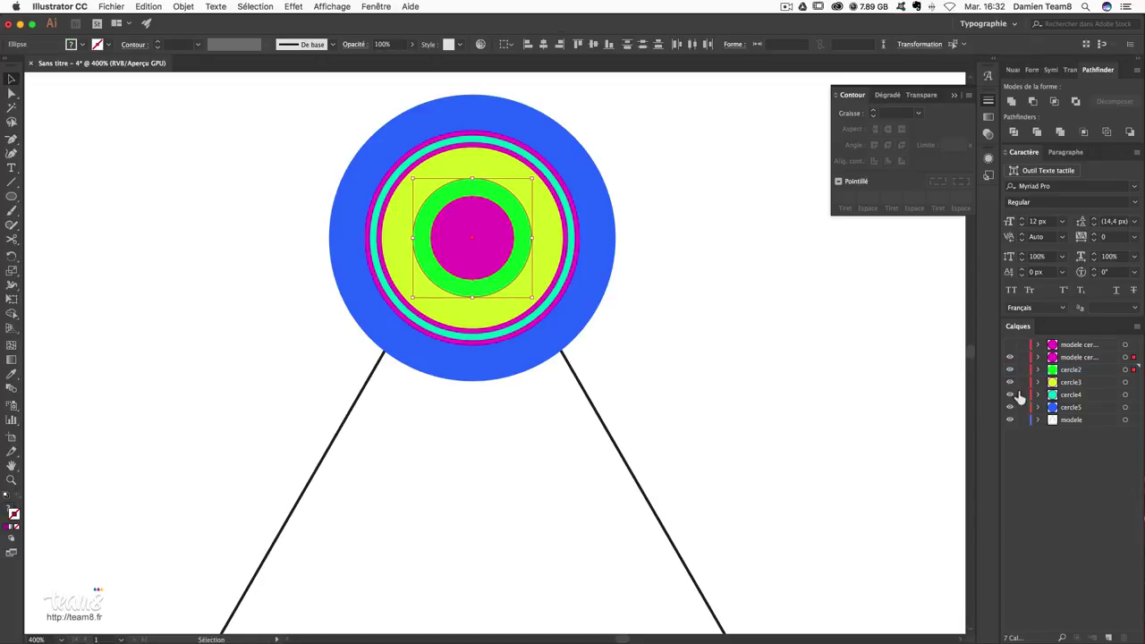
- Hide the blue and cyan circles and Minus Front the magenta centre from the green circle
drag(1011, 396, 1011, 409)
click(522, 248)
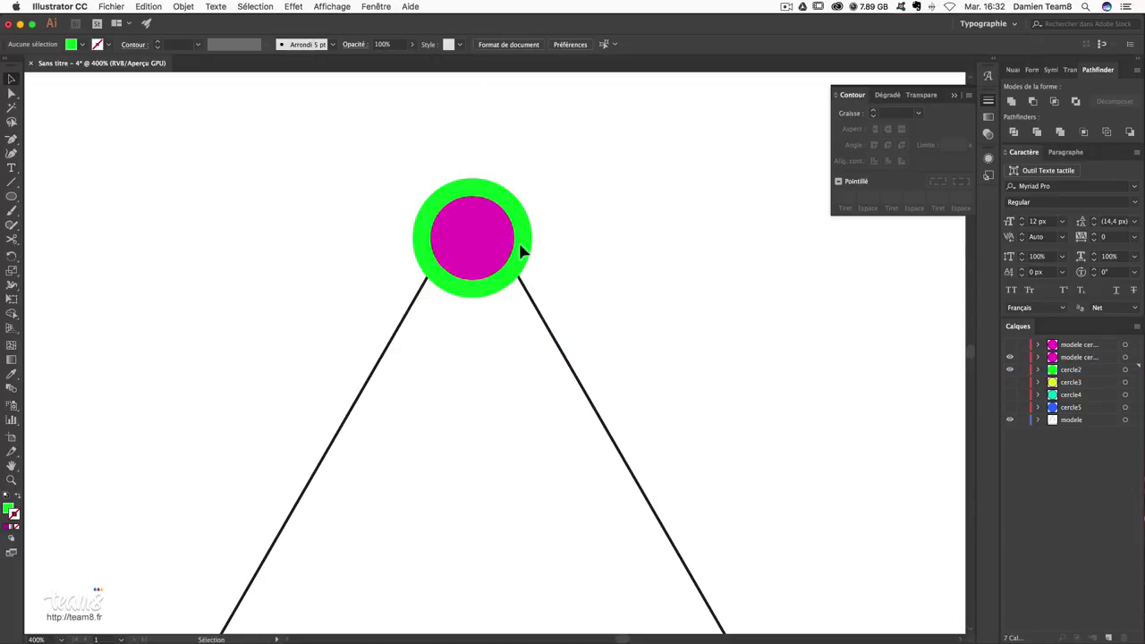
shift+click(496, 235)
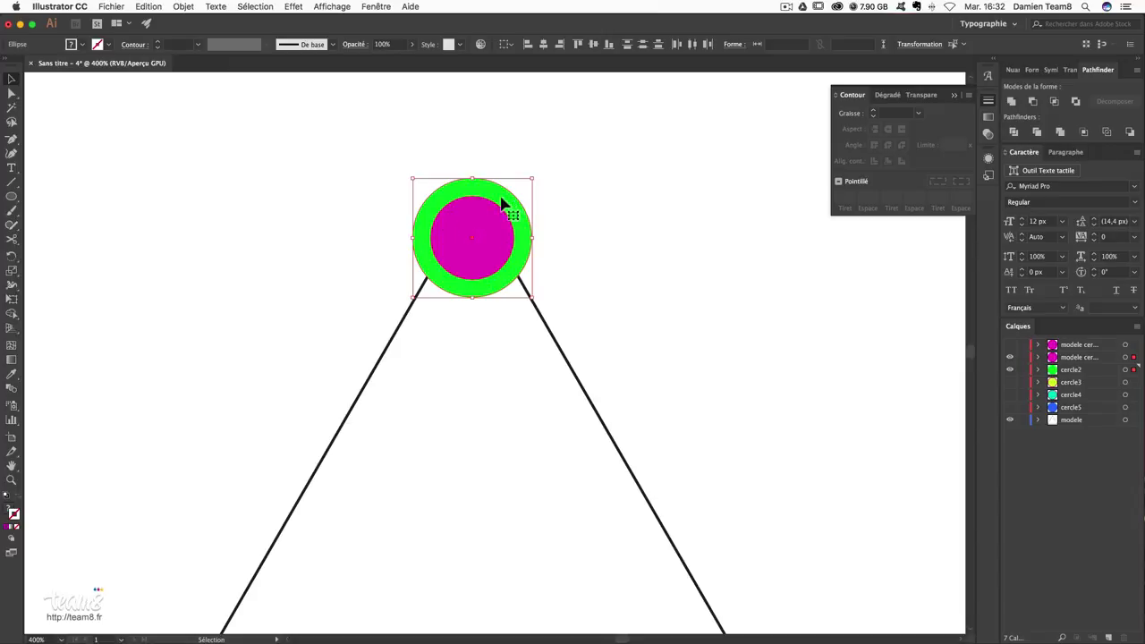
click(1033, 101)
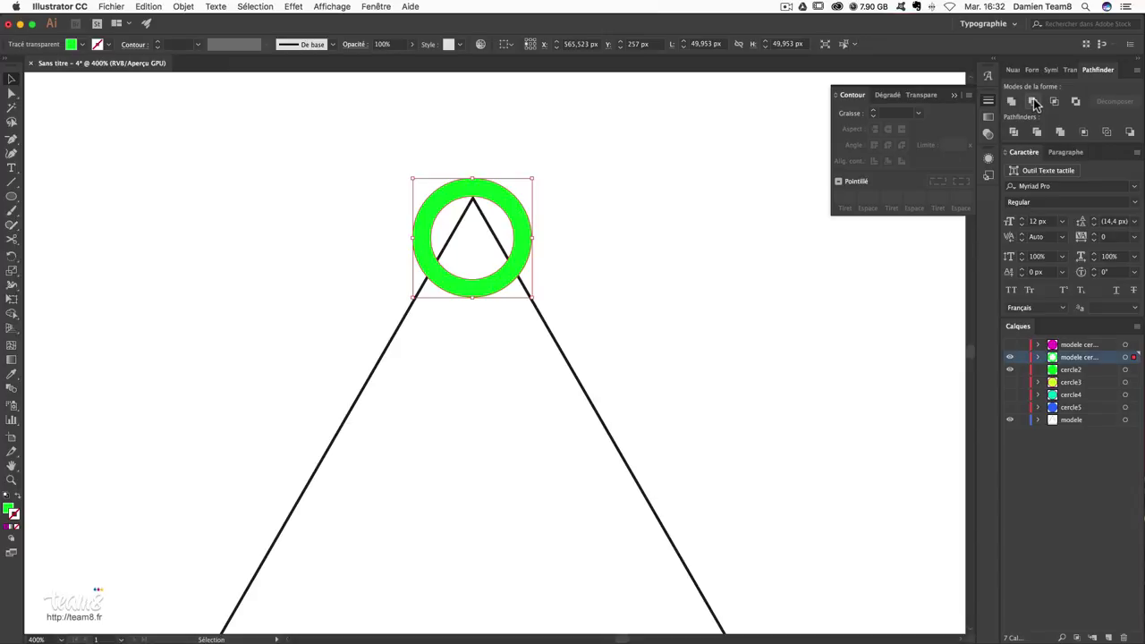
click(672, 172)
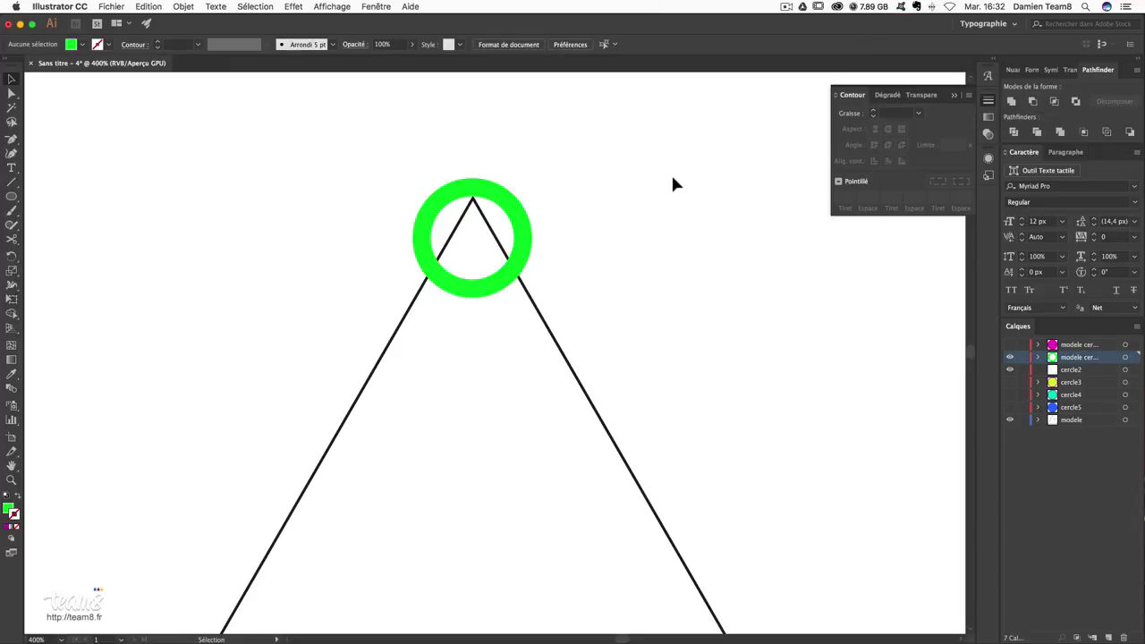
click(1073, 369)
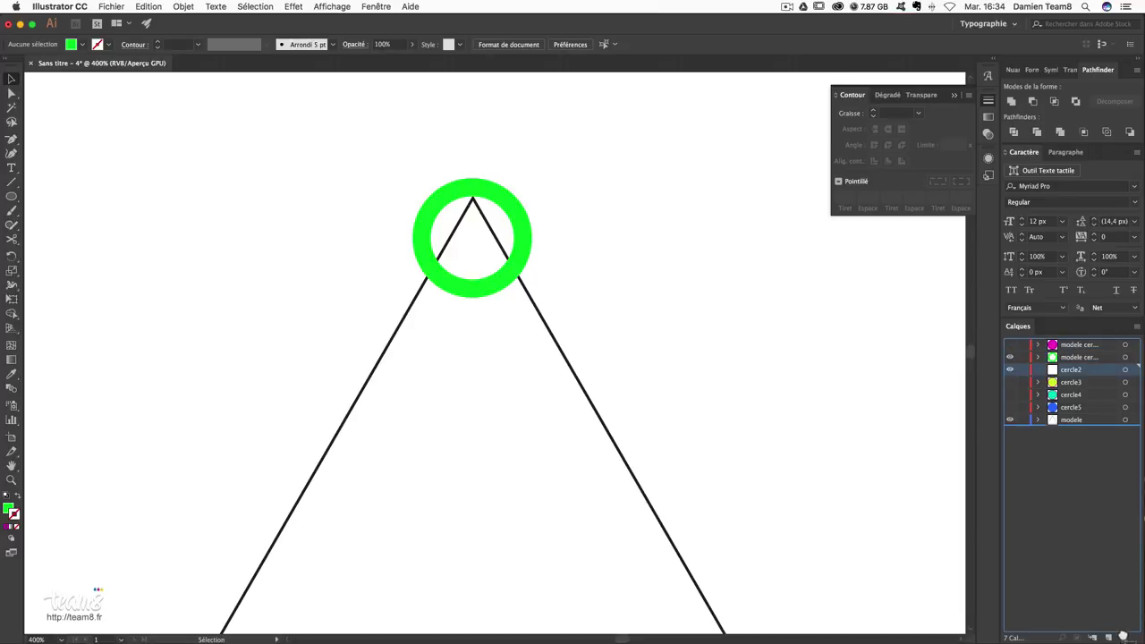
- Delete the old cercle2 layer, rename the green ring's layer cercle2, and hide it
click(1125, 636)
click(1073, 357)
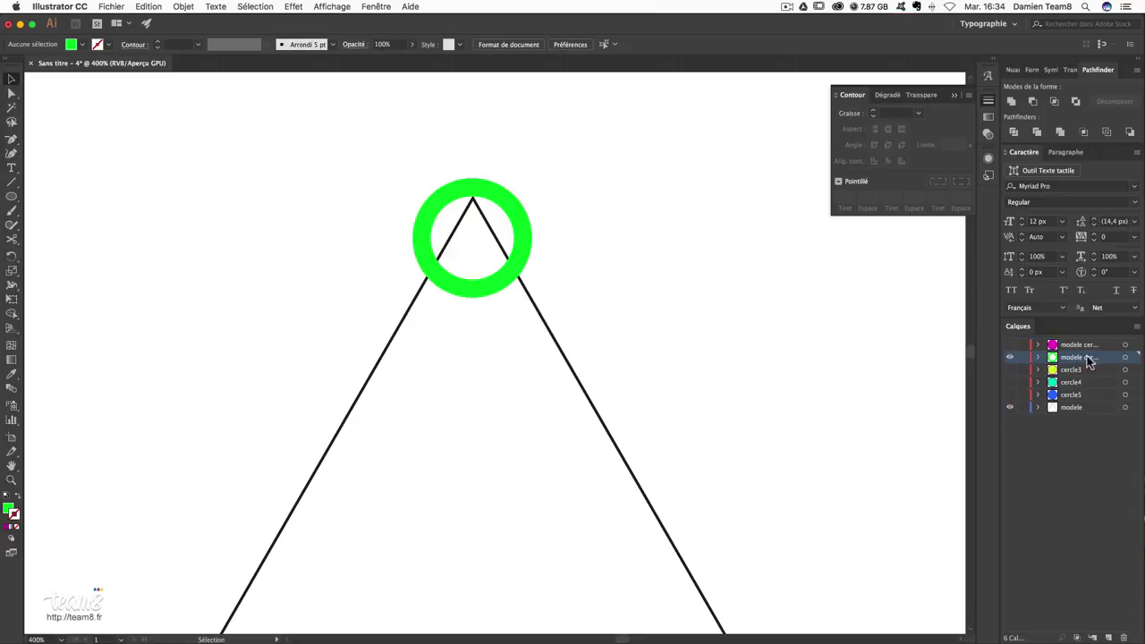
double_click(1076, 358)
text(m)
key(Return)
click(1009, 357)
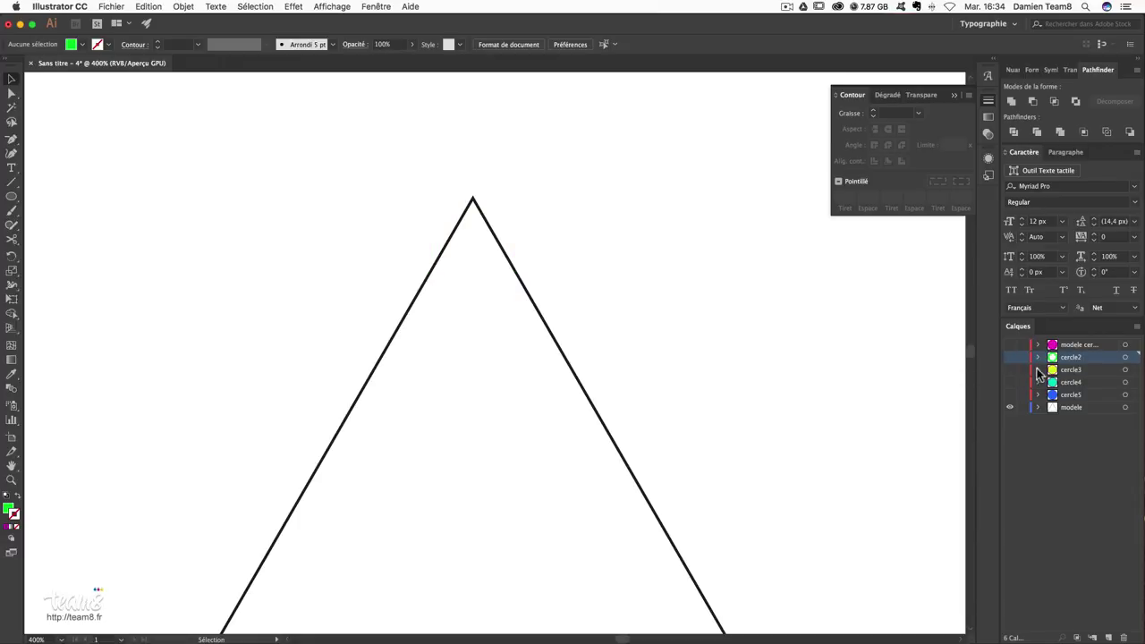
- Show cercle3 and Minus Front a template circle copy from the yellow circle
click(1011, 370)
mouse_move(1087, 370)
mouse_down()
mouse_move(1080, 357)
mouse_move(1092, 637)
mouse_up()
click(1010, 357)
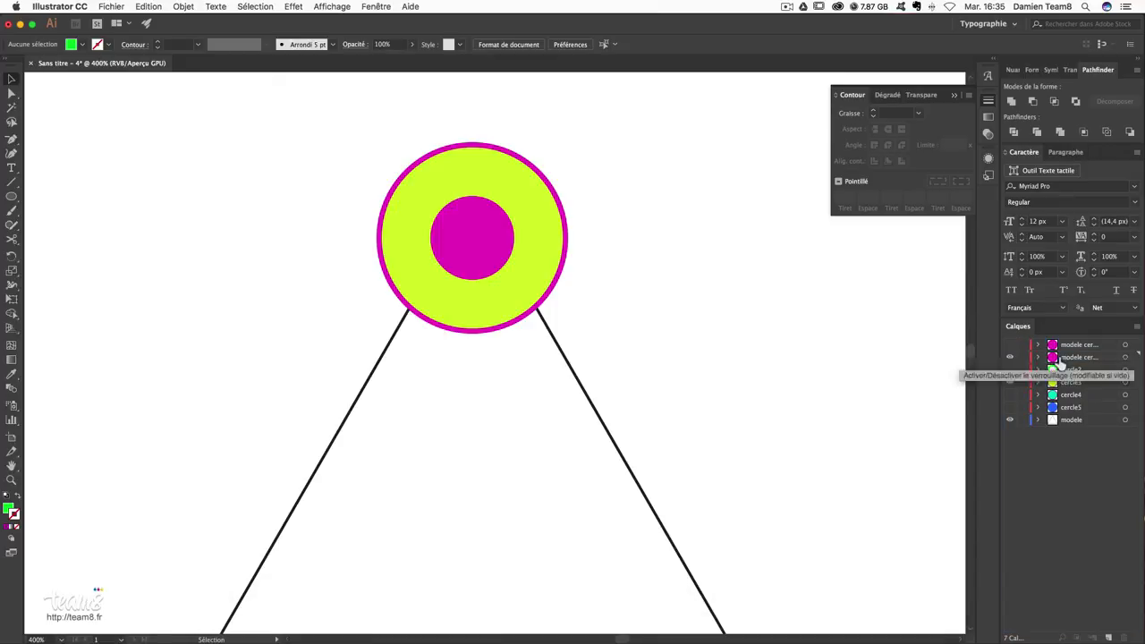
click(1126, 357)
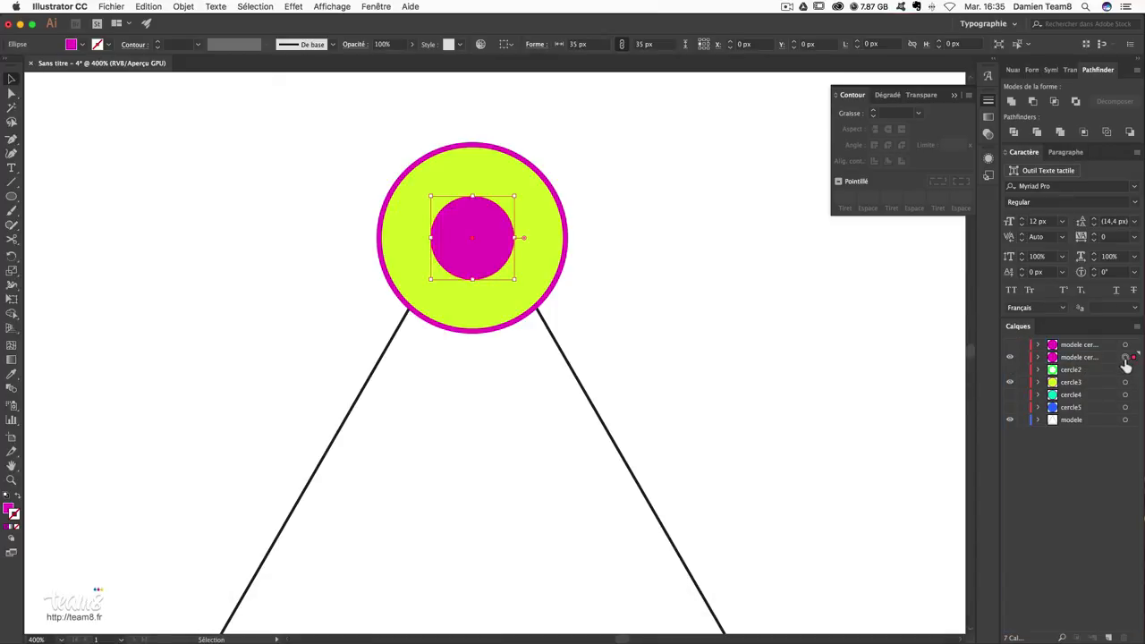
shift+click(1125, 382)
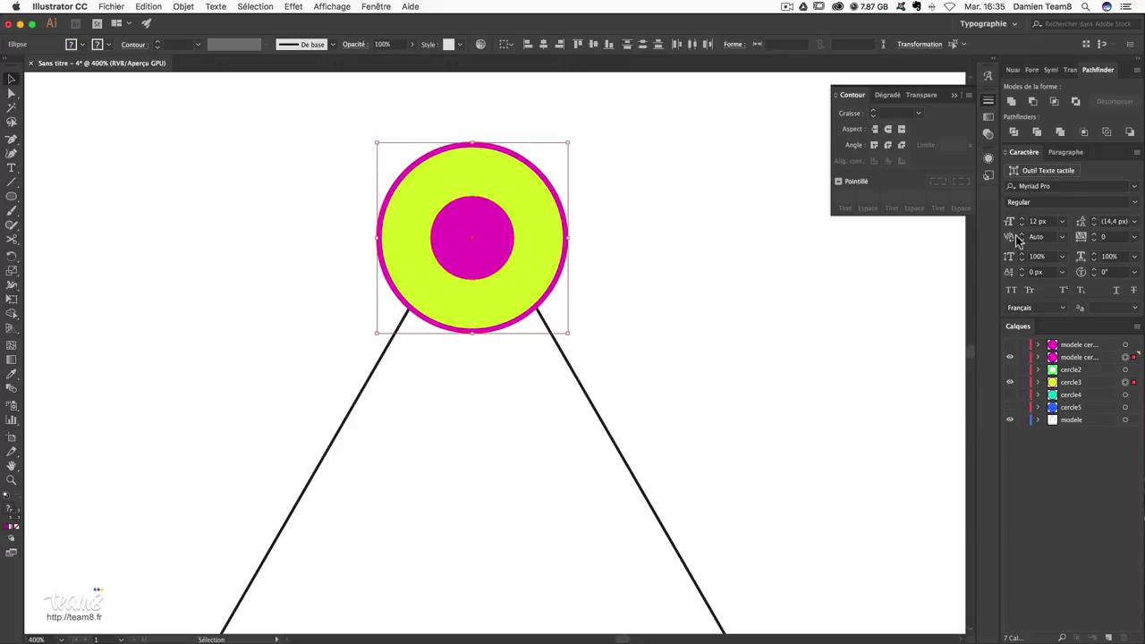
click(1032, 102)
click(886, 361)
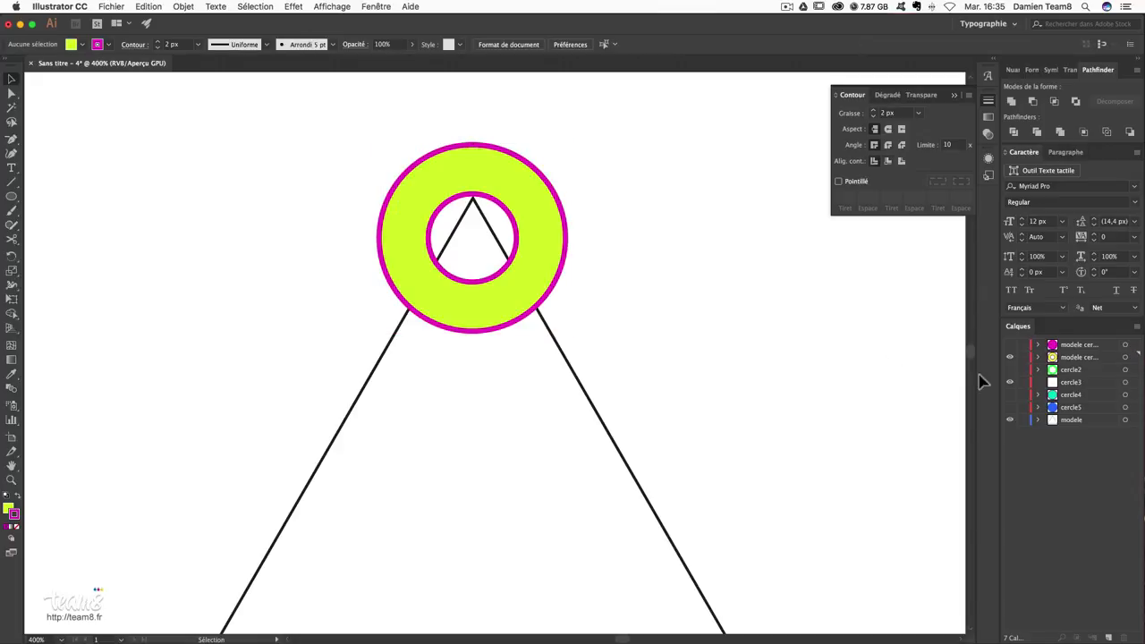
- Replace the old cercle3 layer with the yellow ring's layer, named cercle3 and hidden
click(1071, 382)
click(1123, 636)
drag(1076, 360, 1074, 372)
double_click(1074, 371)
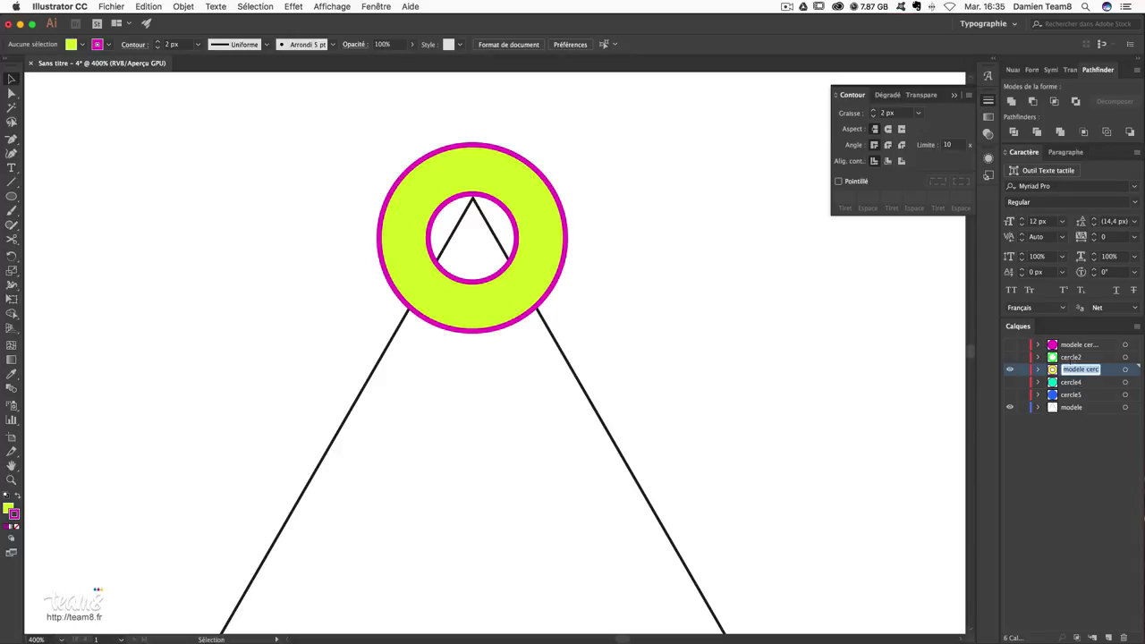
text(cercle3)
key(Return)
click(1011, 370)
click(1073, 382)
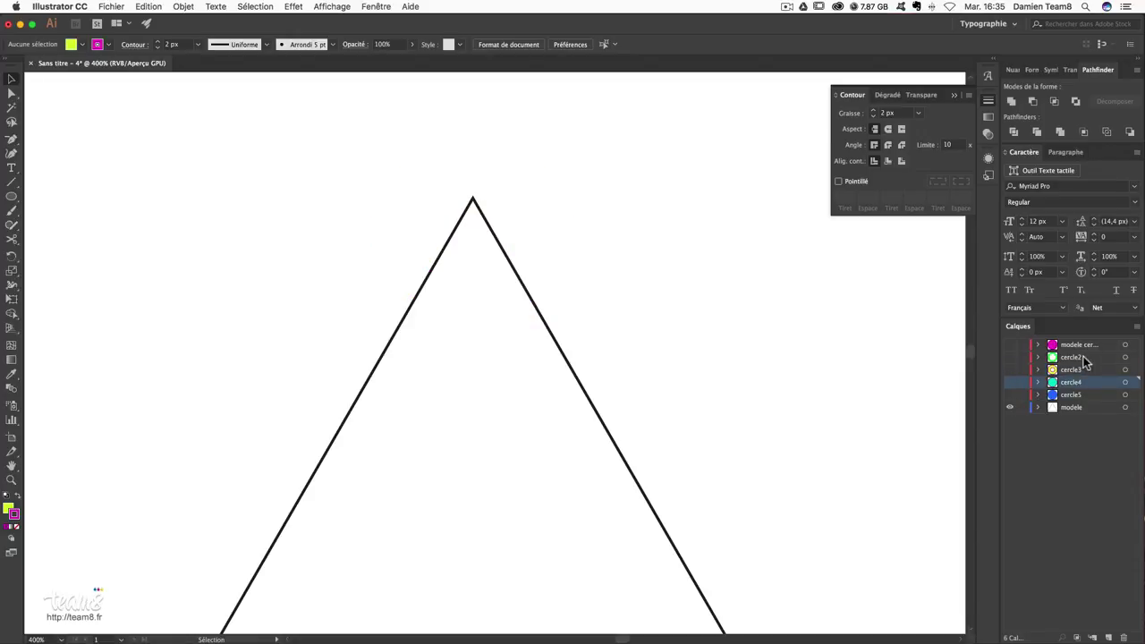
- Show cercle4 and Minus Front a template circle copy from the cyan circle
click(1010, 383)
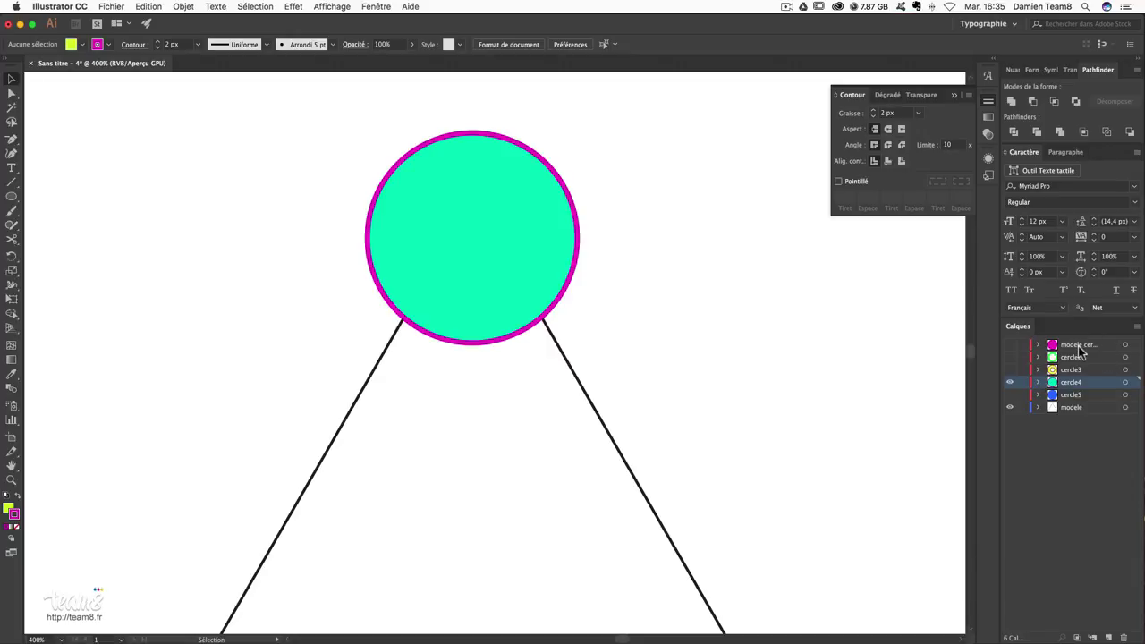
drag(1082, 348, 1109, 637)
click(1011, 357)
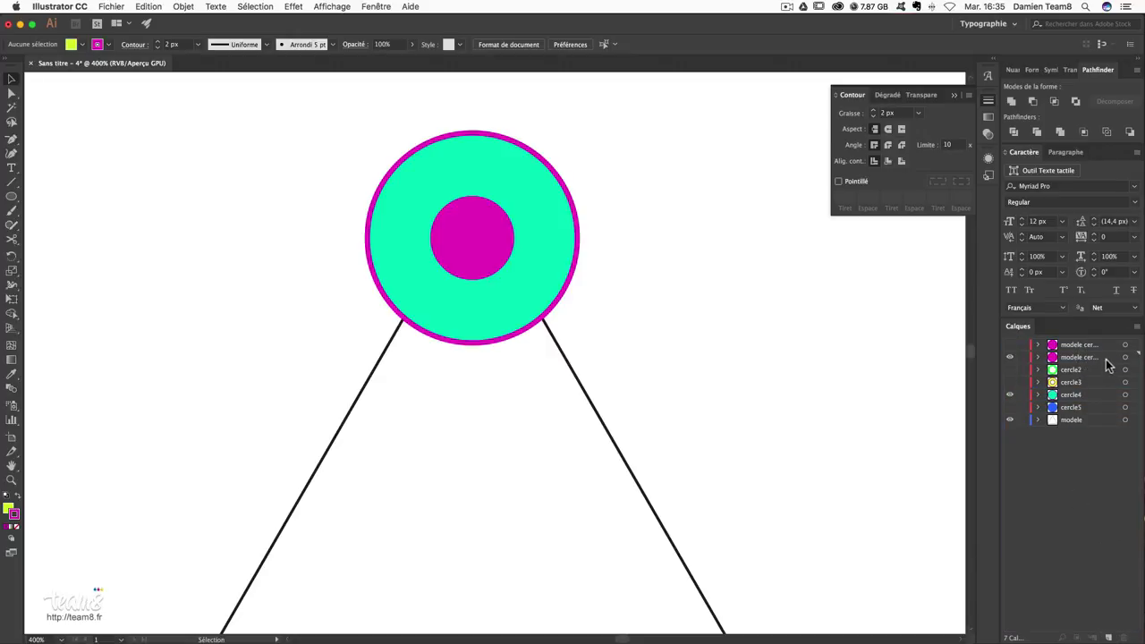
click(1125, 357)
shift+click(1126, 395)
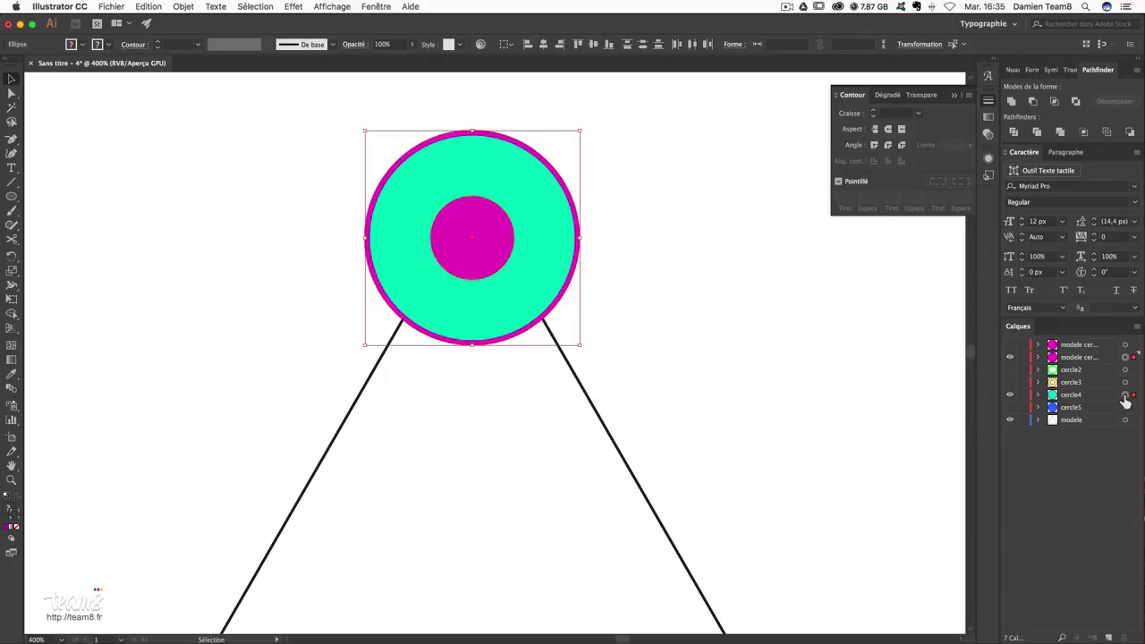
click(1034, 102)
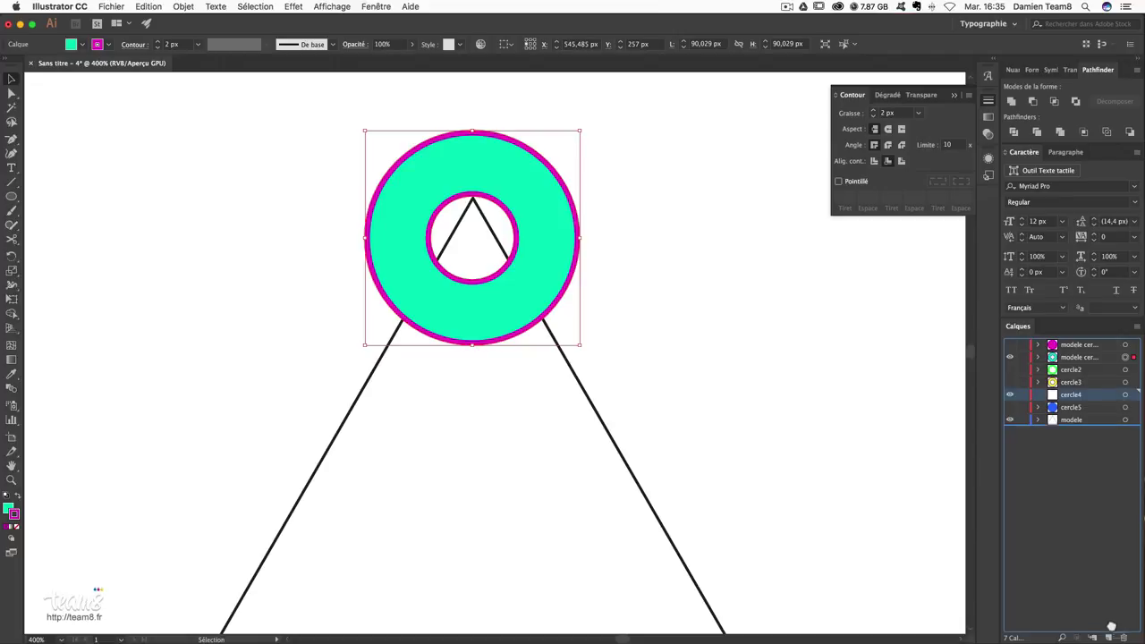
- Delete the old cercle4 layer and move the cyan ring's layer below cercle3
drag(1106, 486, 1124, 637)
drag(1083, 366, 1077, 388)
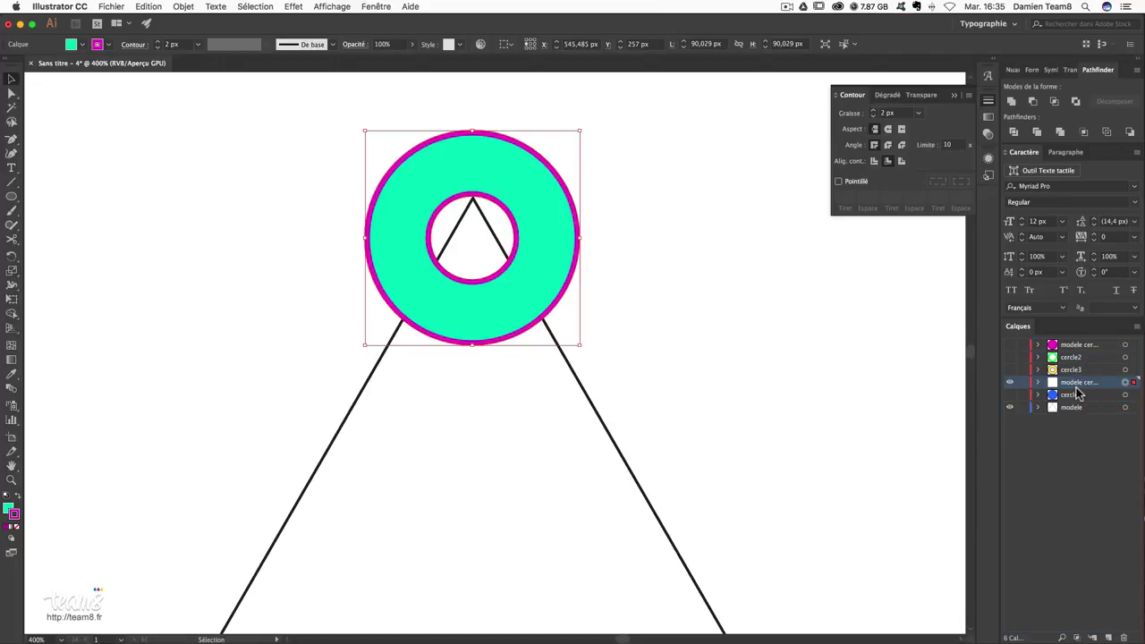
double_click(1078, 382)
- Name the cyan ring's layer cercle4, hide it, and show the blue circle in cercle5
text(cle4)
key(Return)
click(1010, 382)
click(1009, 394)
click(1111, 488)
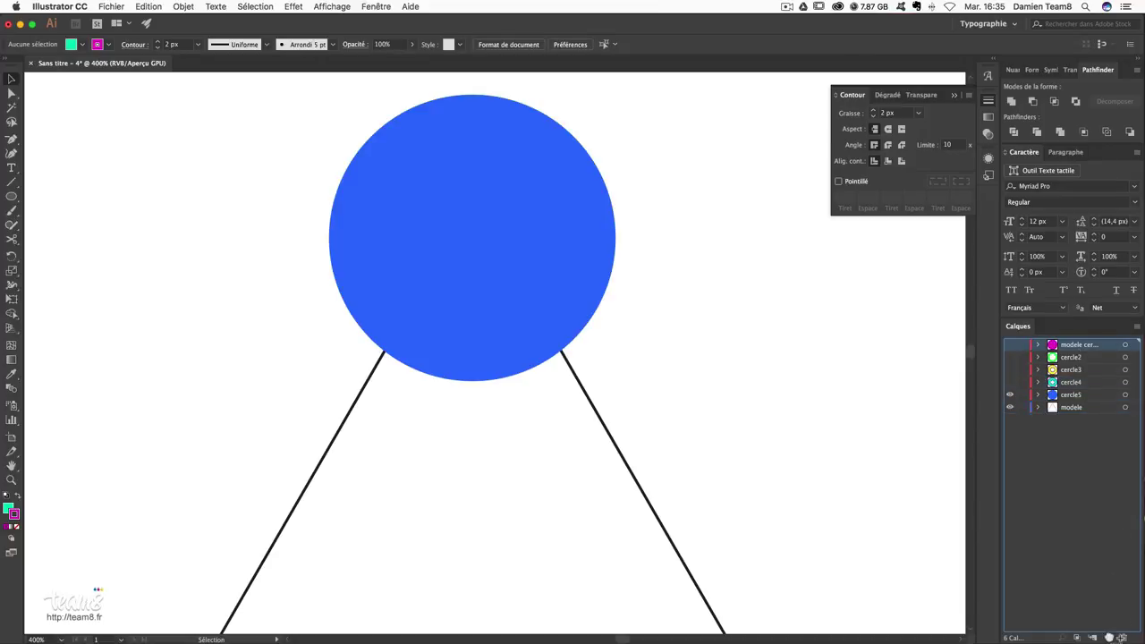
- Minus Front a template circle copy from the blue circle
drag(1114, 599, 1109, 637)
click(1010, 358)
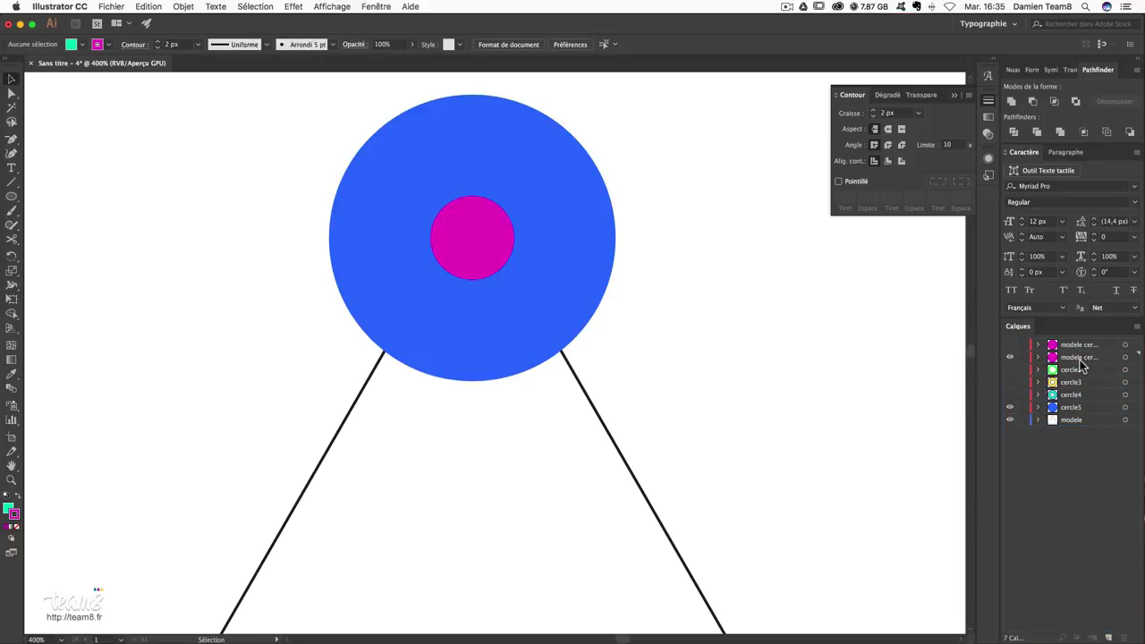
click(1126, 358)
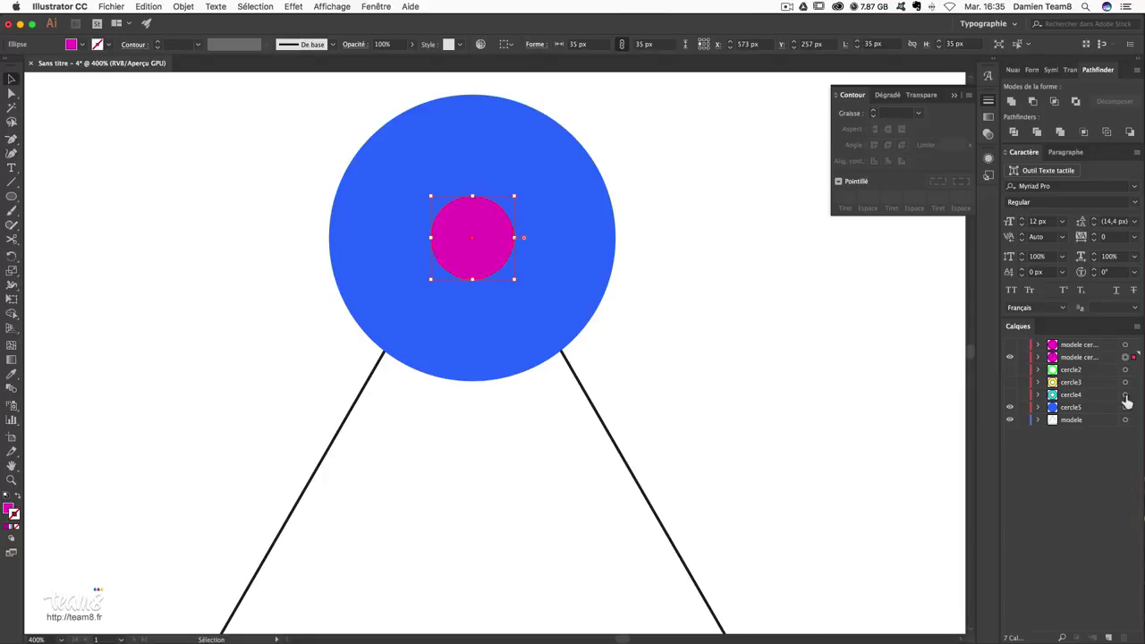
shift+click(1125, 407)
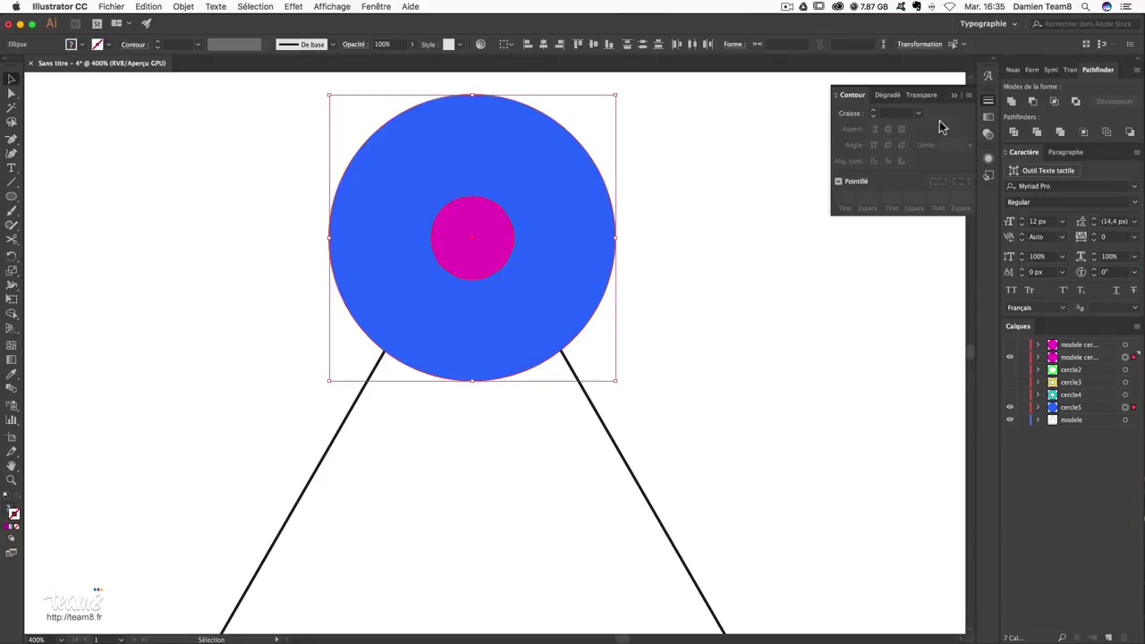
click(1032, 101)
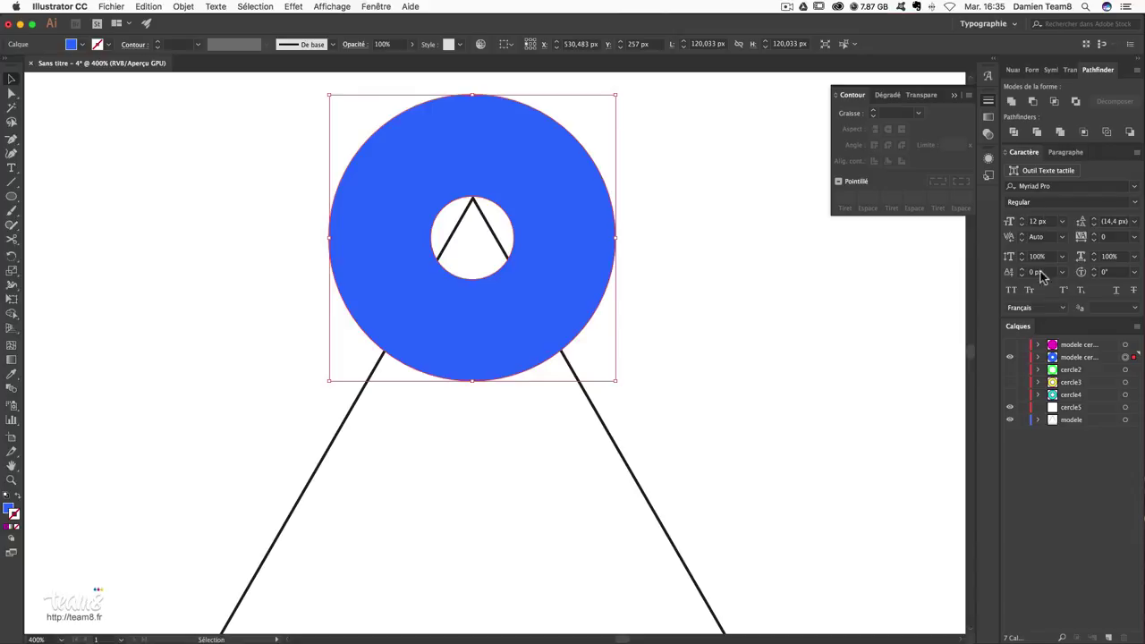
- Move the blue ring's layer below cercle4, rename it cercle5, and delete the old cercle5
drag(1072, 357, 1076, 408)
double_click(1078, 395)
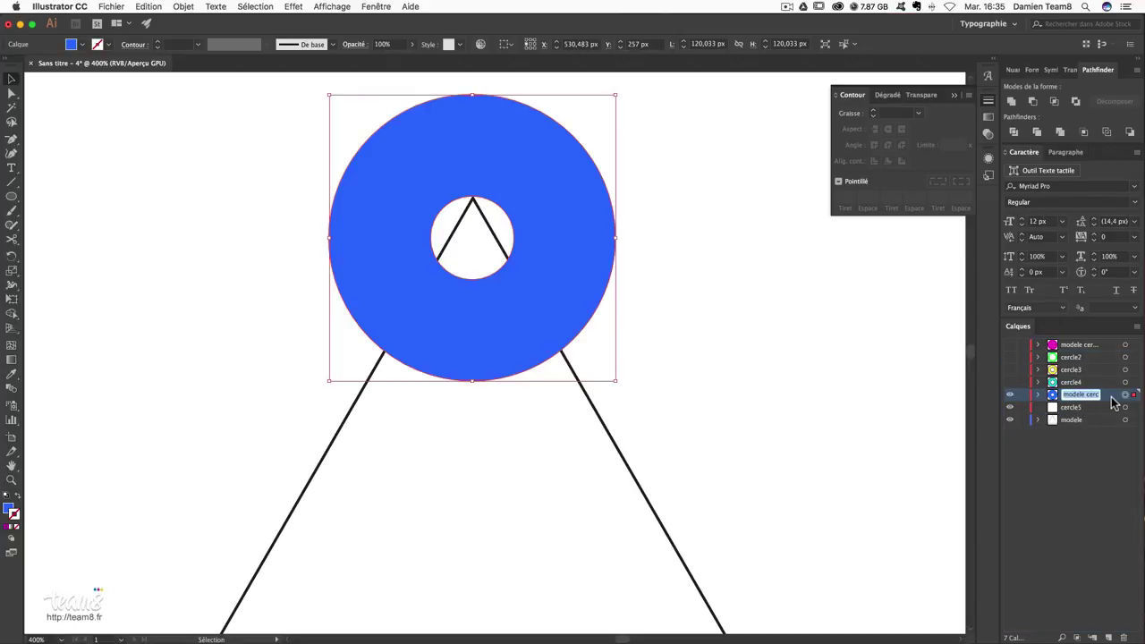
text(m)
key(Return)
drag(1091, 409, 1125, 637)
click(1073, 395)
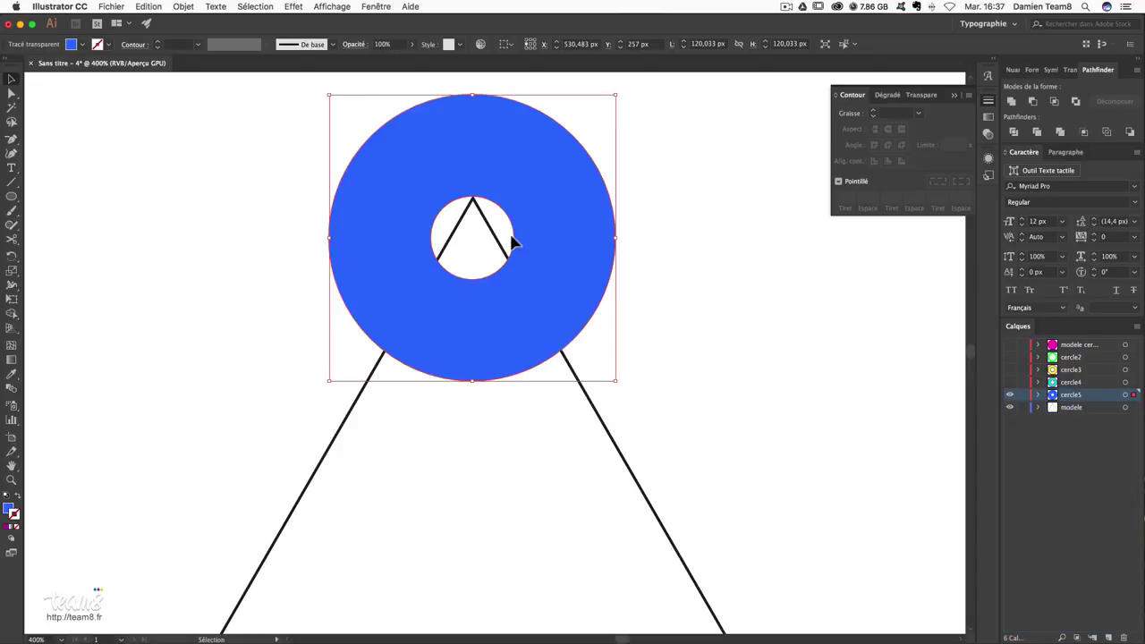
- Fill the cercle5 outer ring red (d83030) using the colour picker
double_click(8, 510)
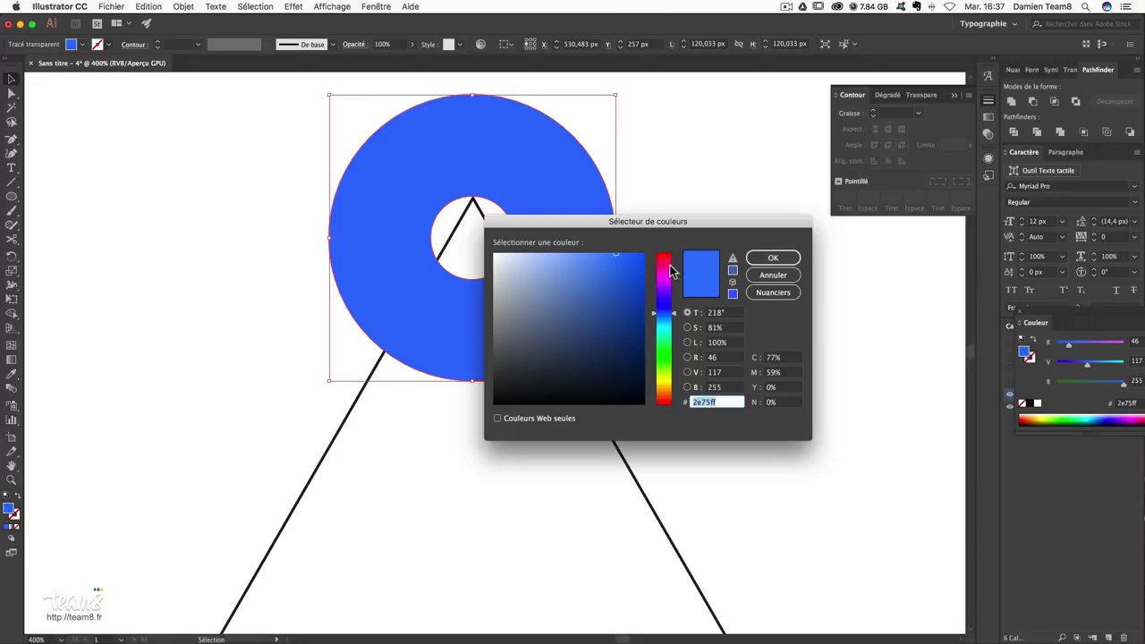
click(663, 266)
click(614, 280)
drag(615, 280, 621, 279)
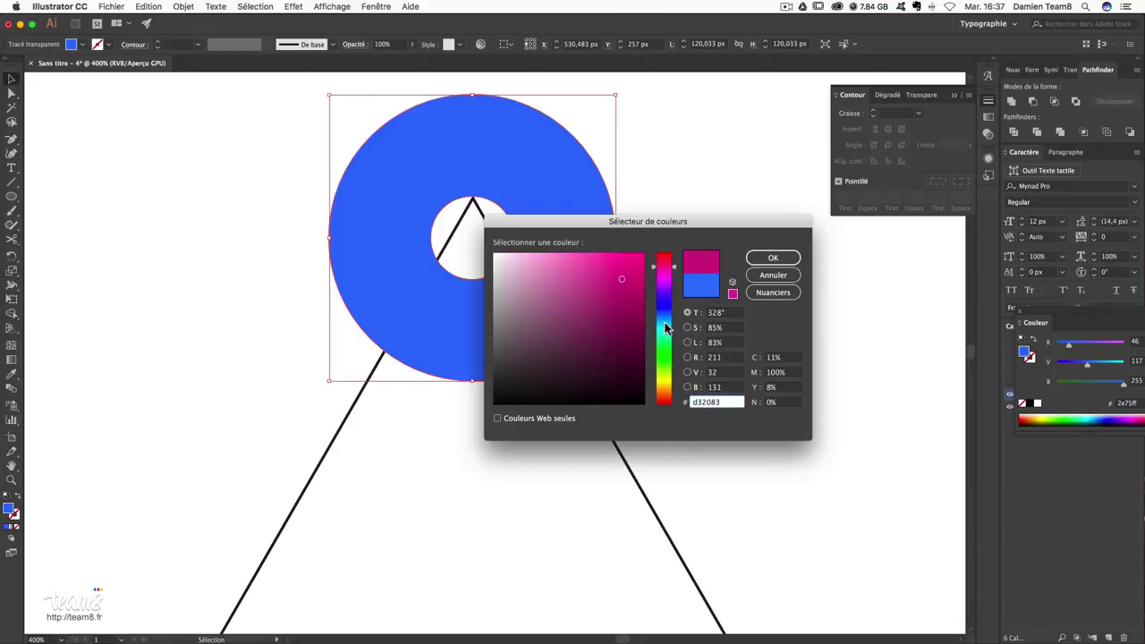
drag(664, 404, 664, 260)
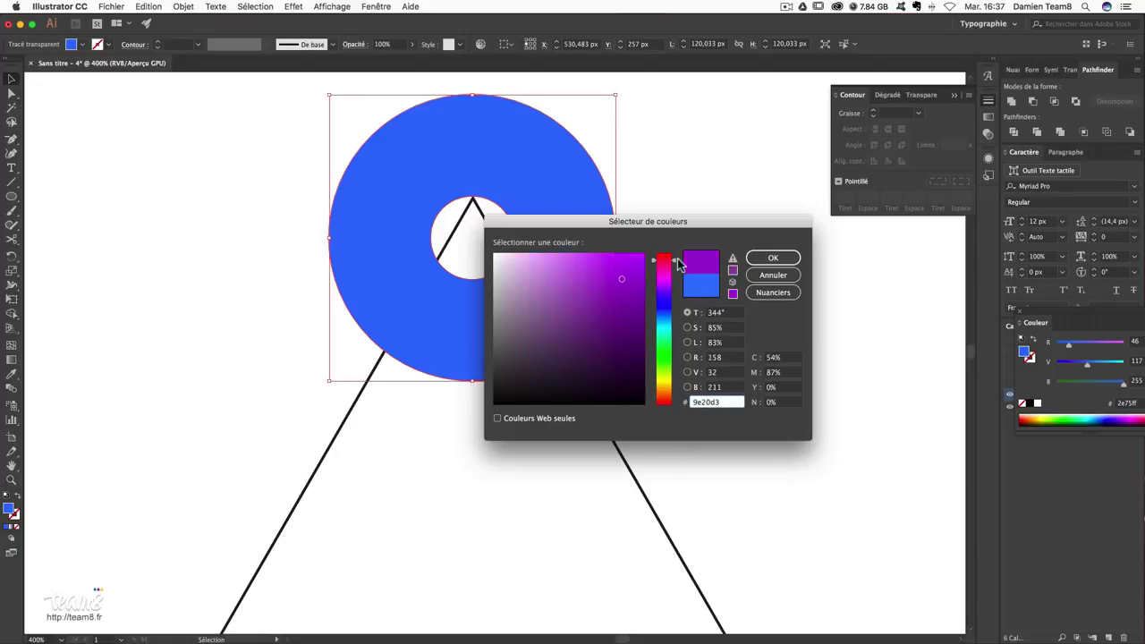
click(613, 286)
drag(667, 406, 665, 399)
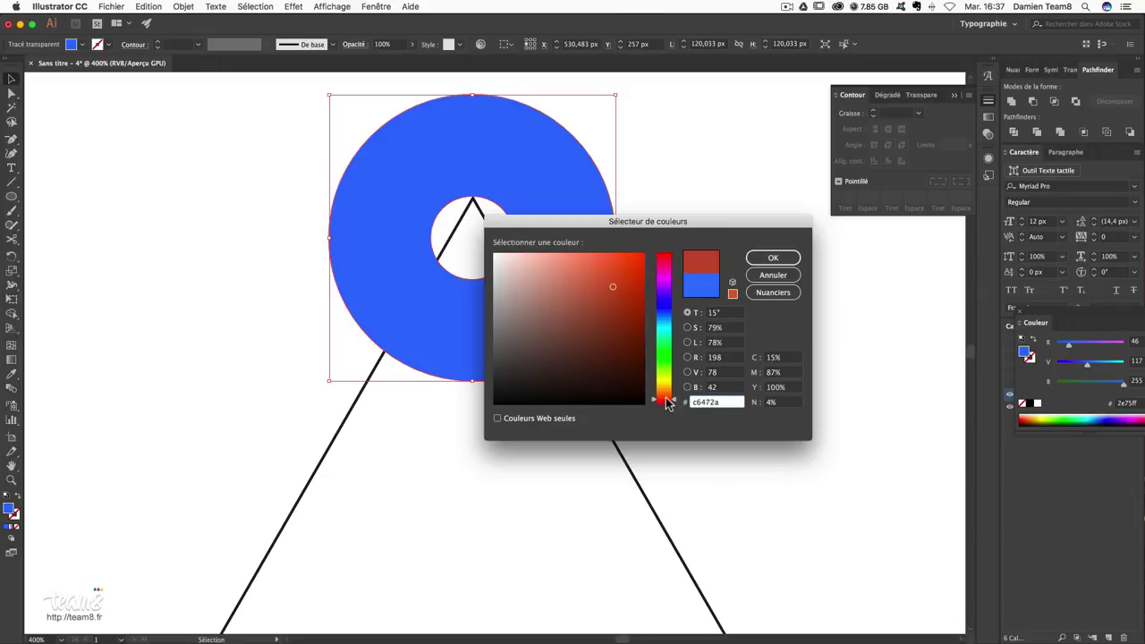
drag(600, 296, 633, 264)
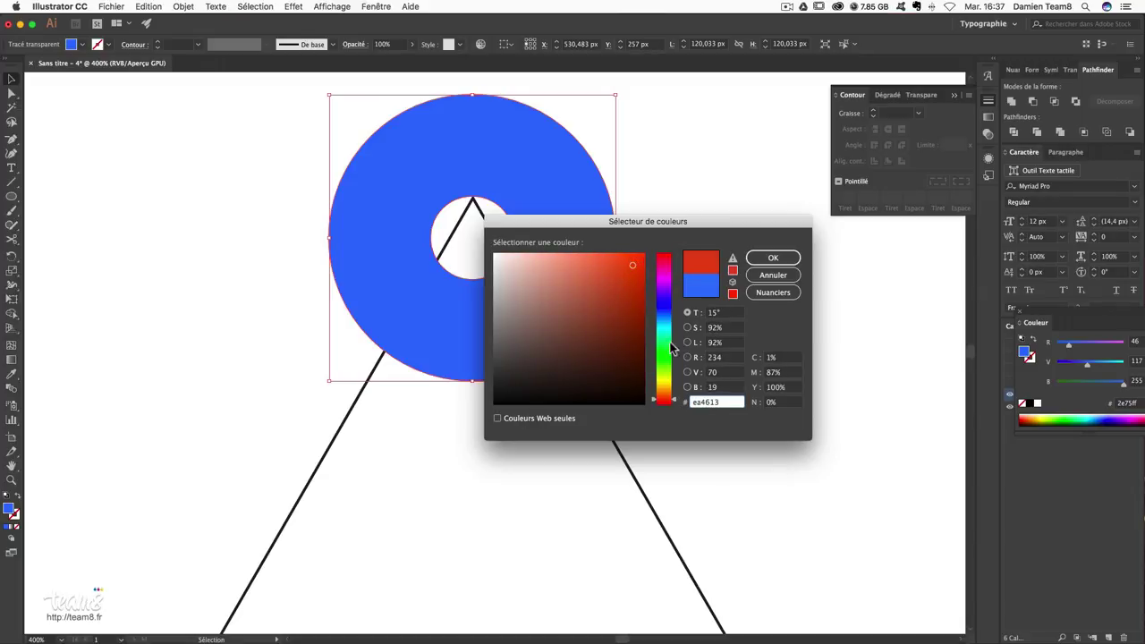
drag(678, 400, 677, 407)
drag(627, 265, 615, 275)
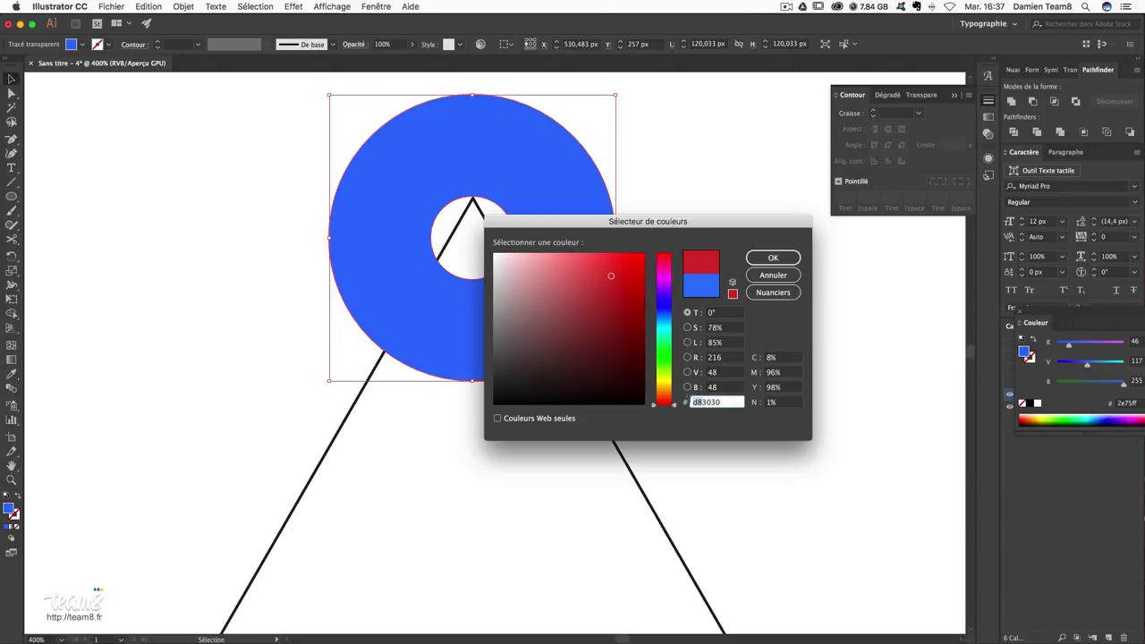
click(774, 257)
click(738, 422)
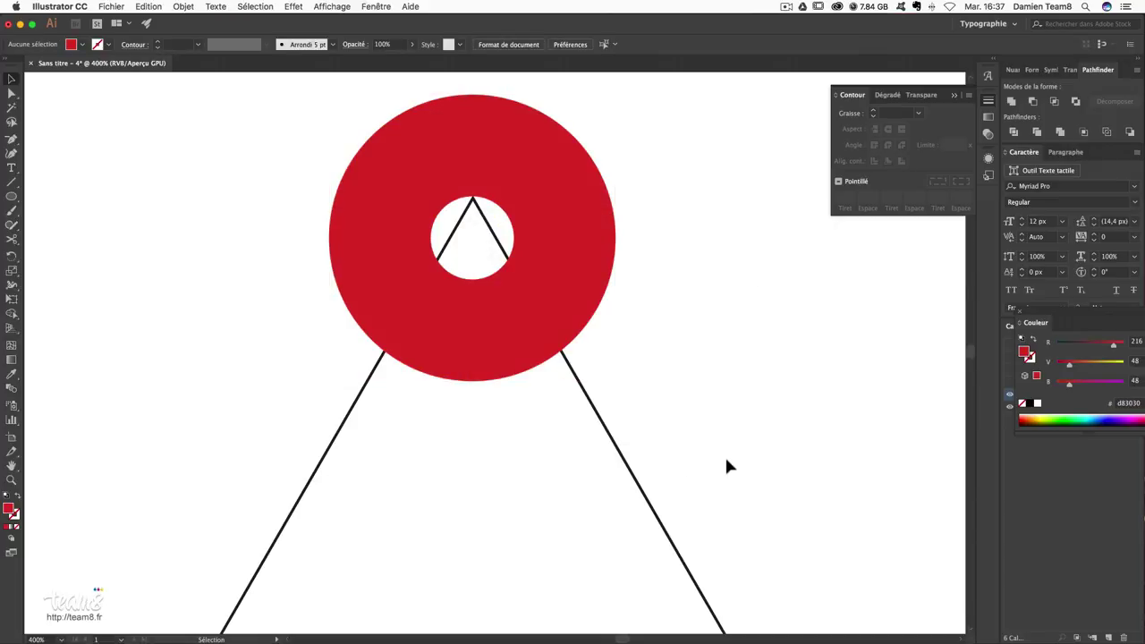
- Show the cercle4 ring and give its outline a light grey colour
click(1020, 310)
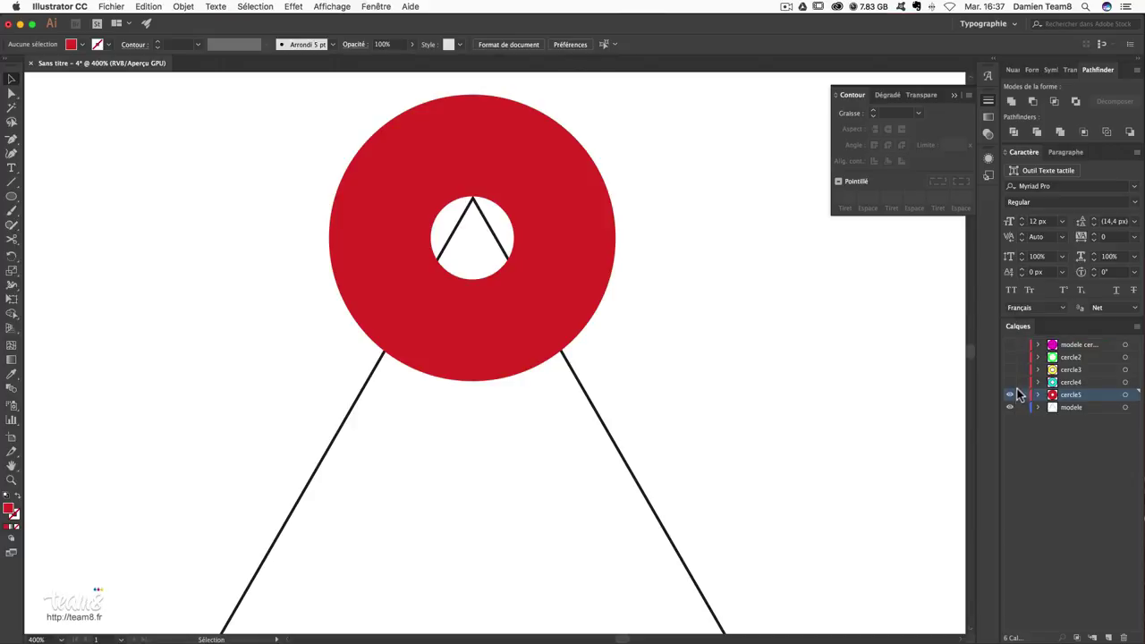
click(1010, 381)
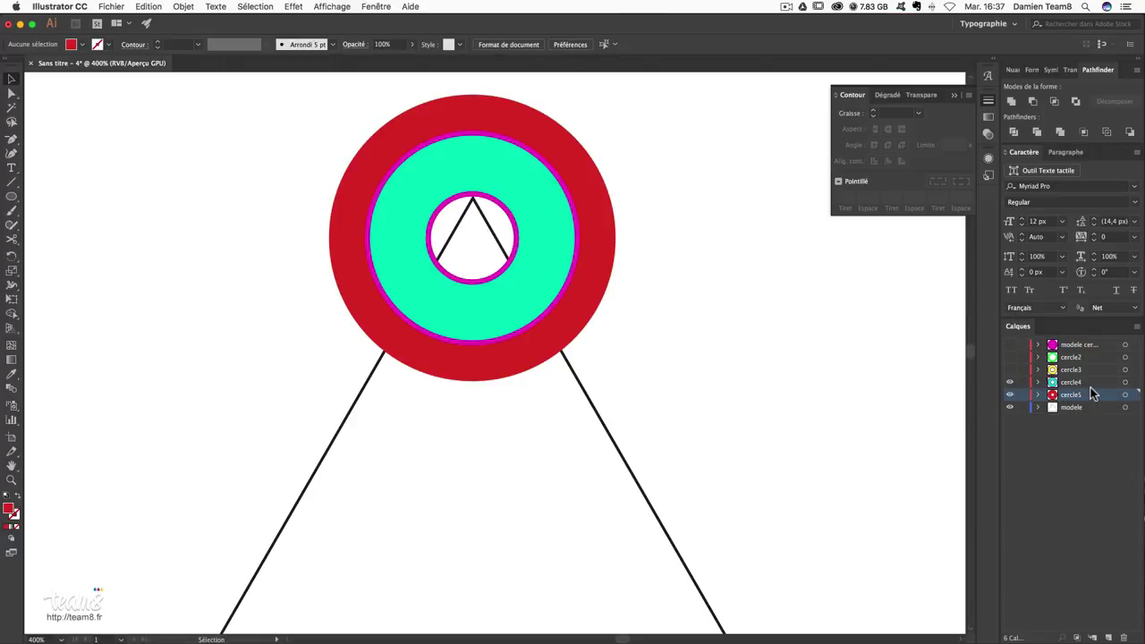
click(532, 213)
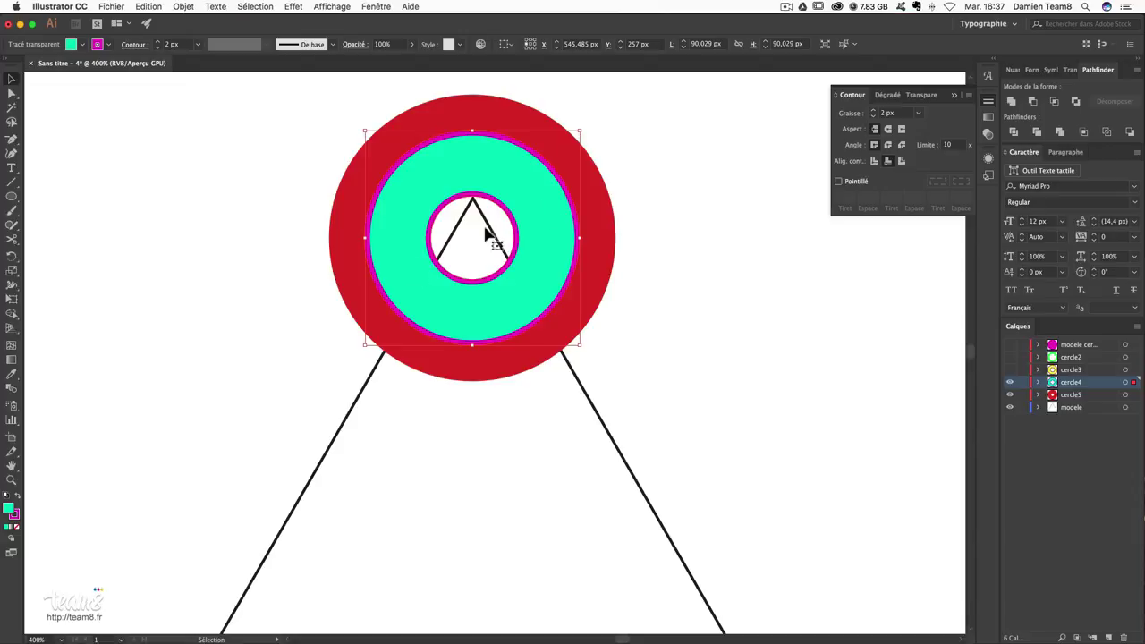
click(16, 517)
double_click(16, 515)
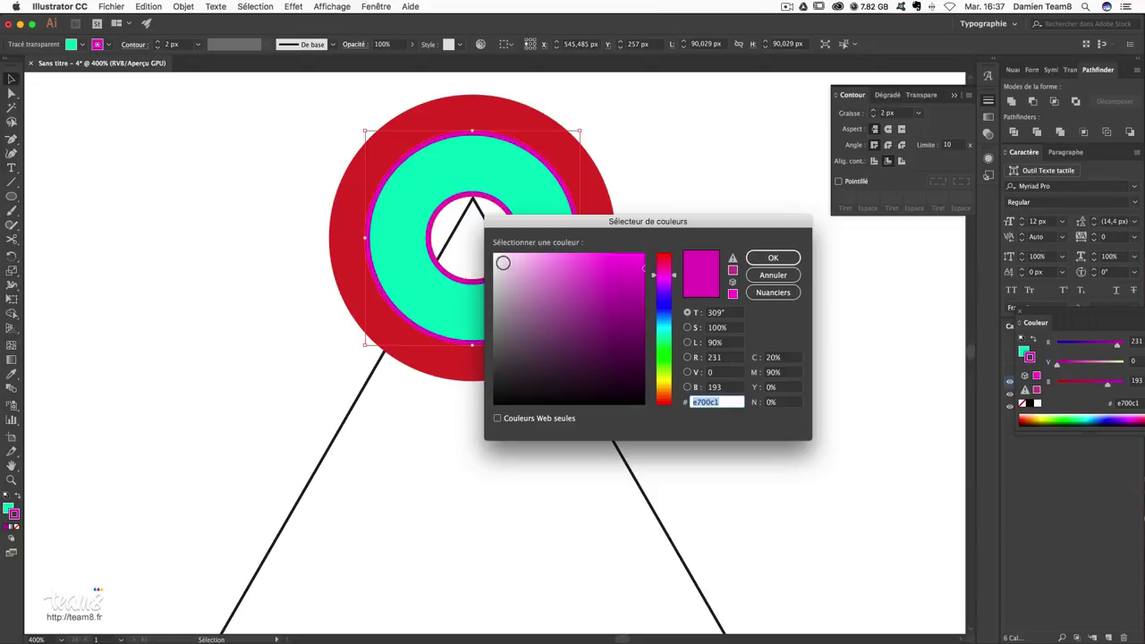
drag(494, 262, 490, 285)
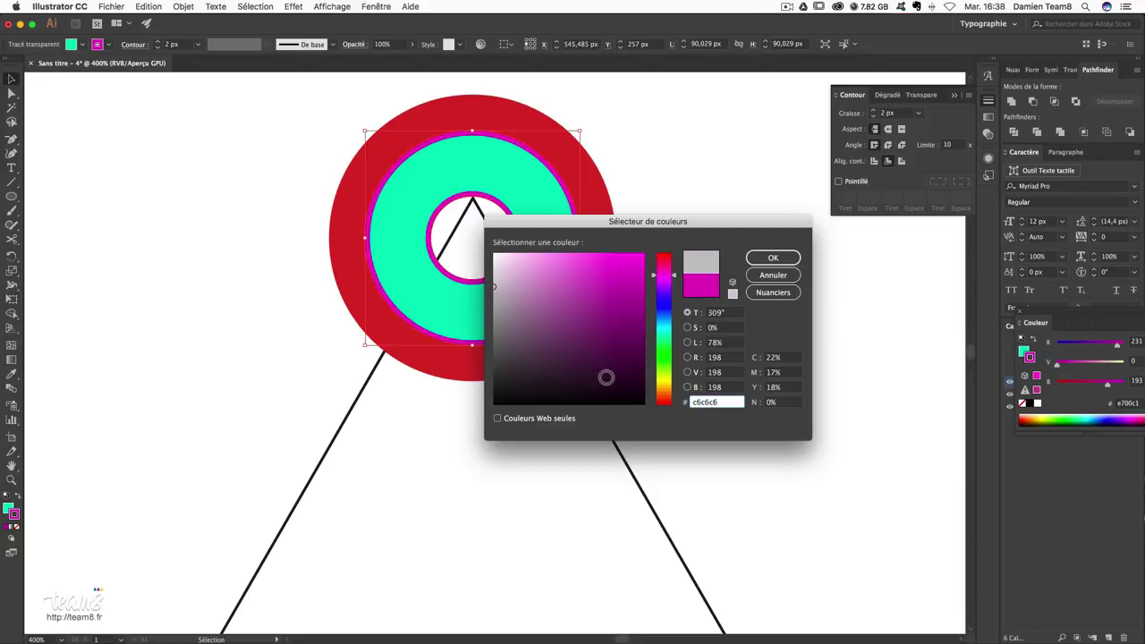
key(Return)
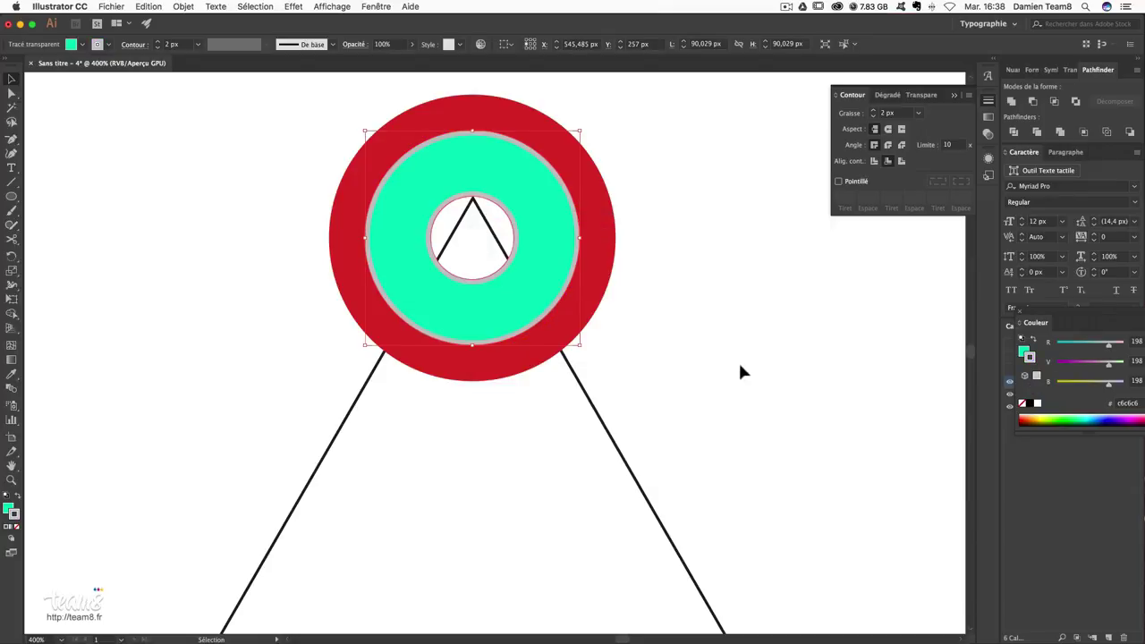
- Lighten the ring's outline grey to d1d1d1
click(725, 370)
click(557, 205)
double_click(15, 516)
click(493, 280)
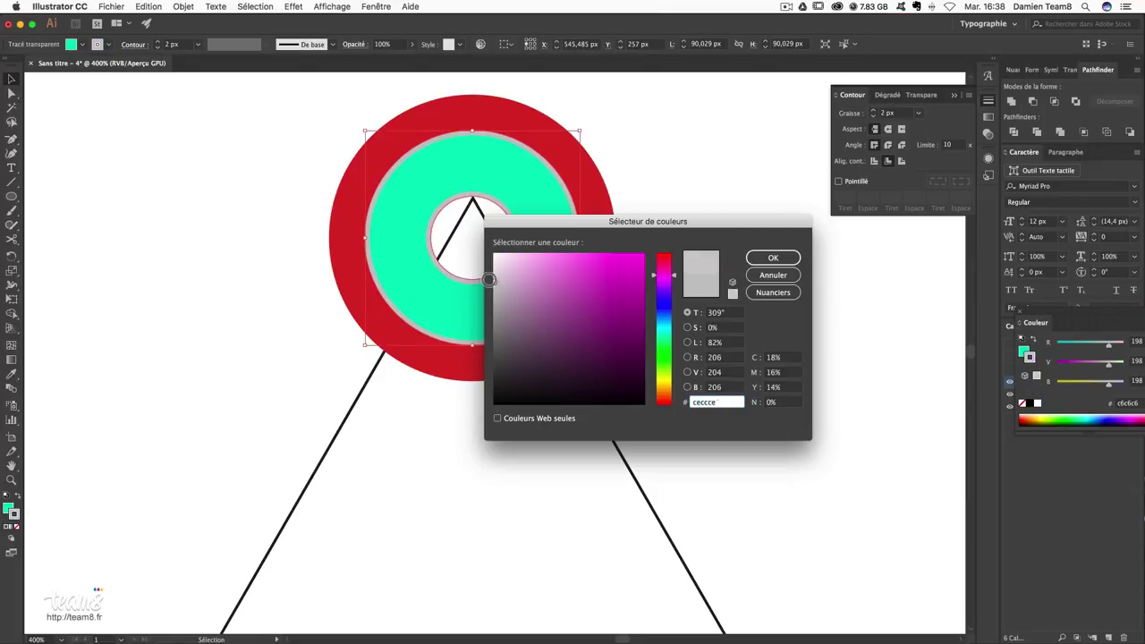
key(Return)
click(713, 270)
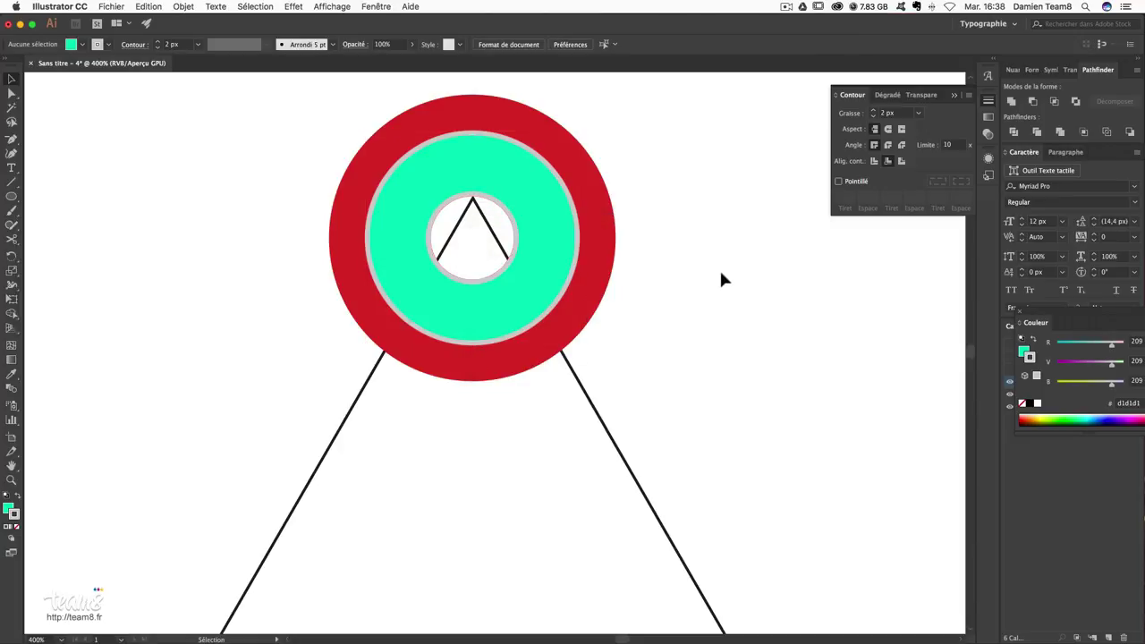
- Fill the cyan ring dark grey 303030 and float the Couleur panel
click(470, 169)
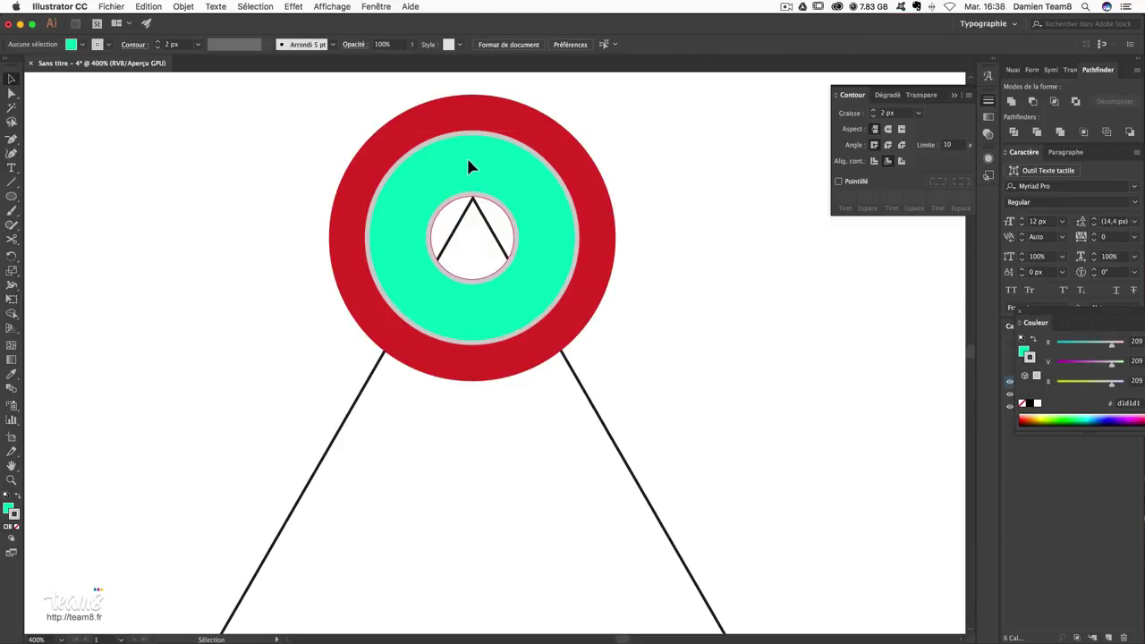
click(8, 505)
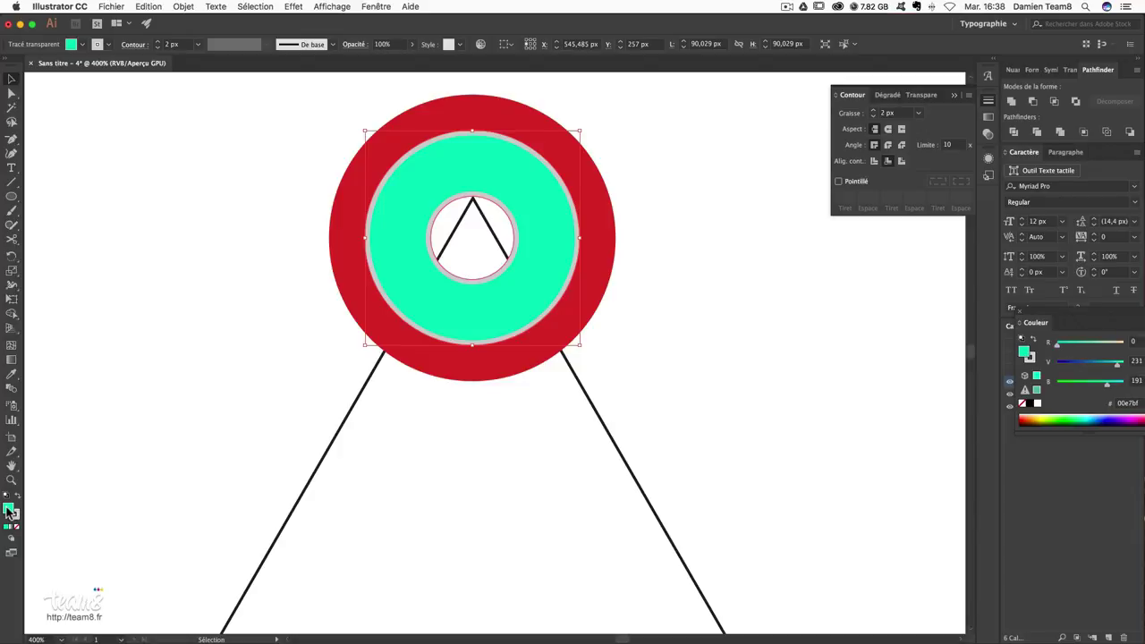
double_click(8, 511)
drag(670, 224, 751, 230)
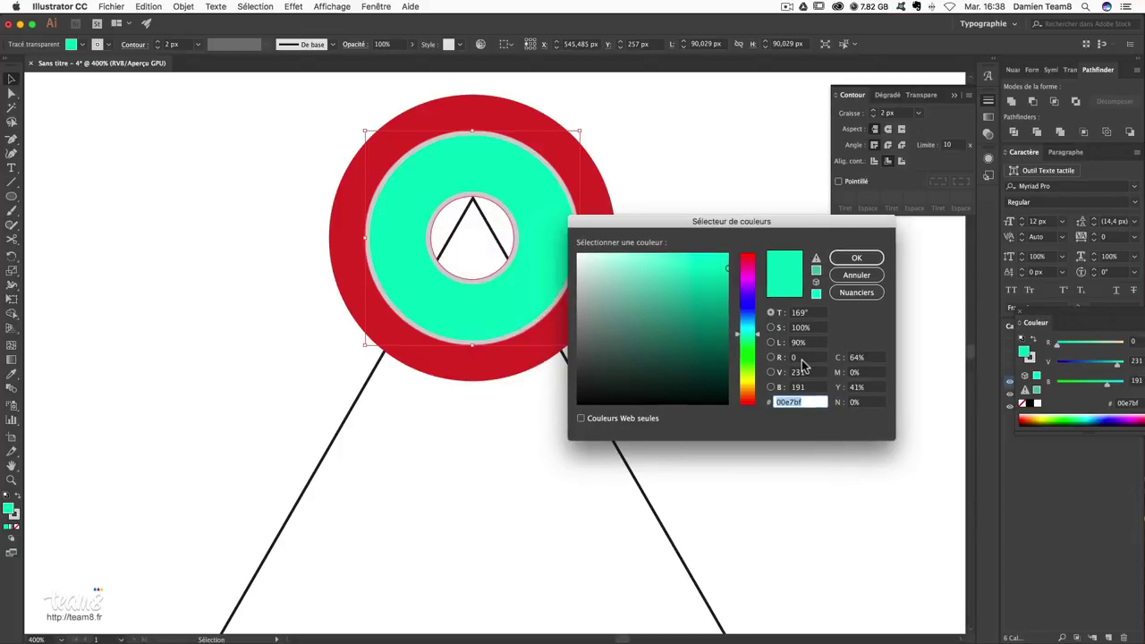
drag(627, 358, 561, 375)
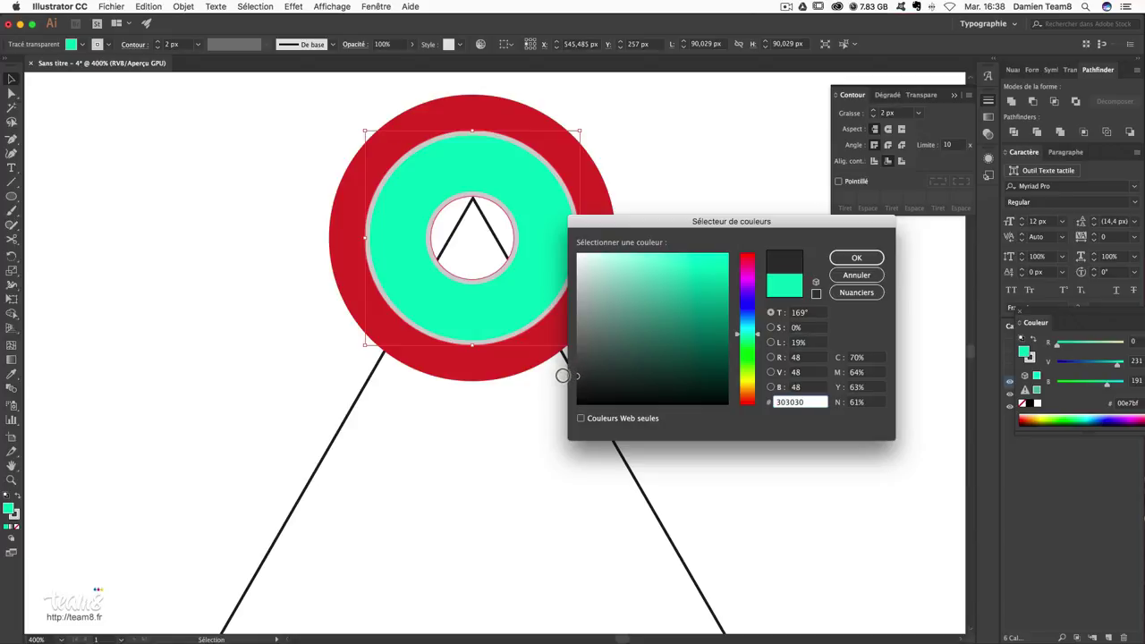
key(Return)
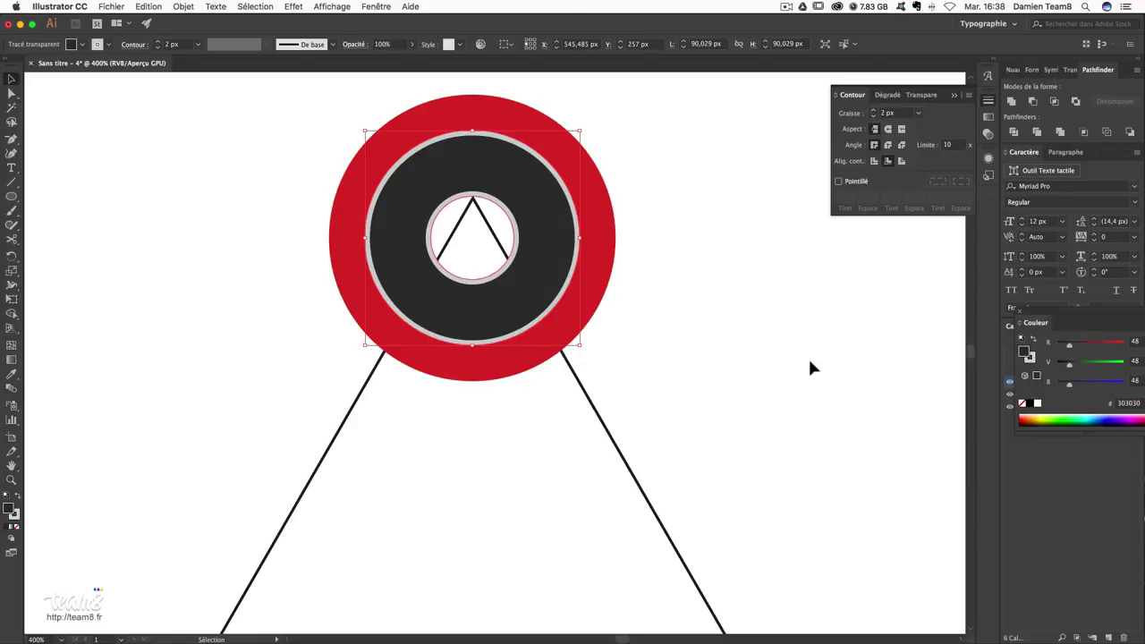
click(807, 356)
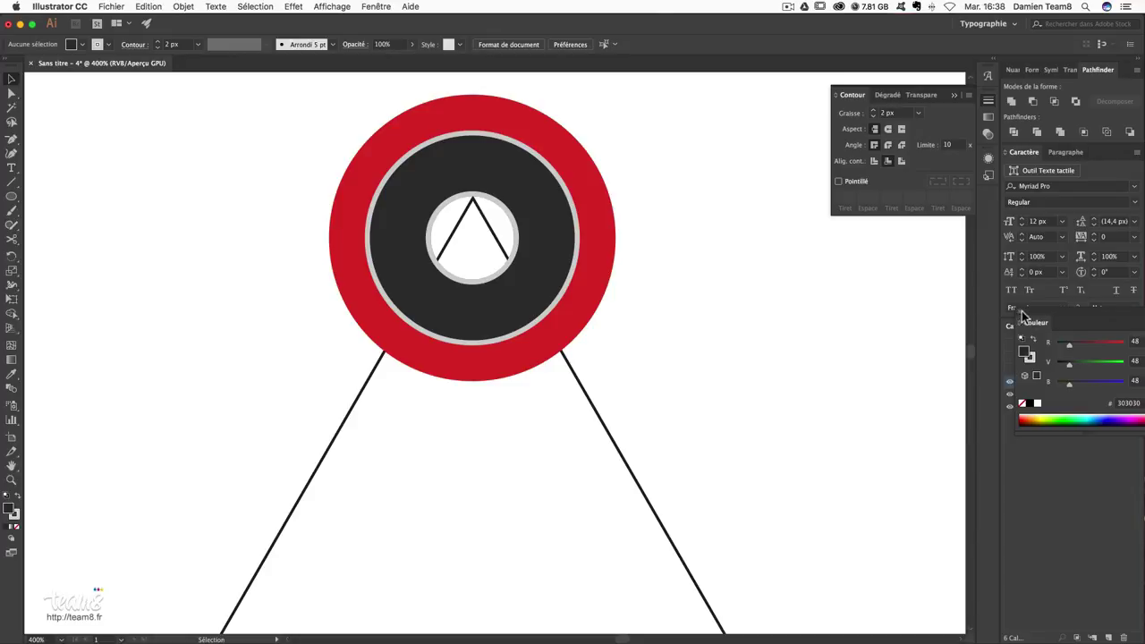
drag(1022, 315, 739, 421)
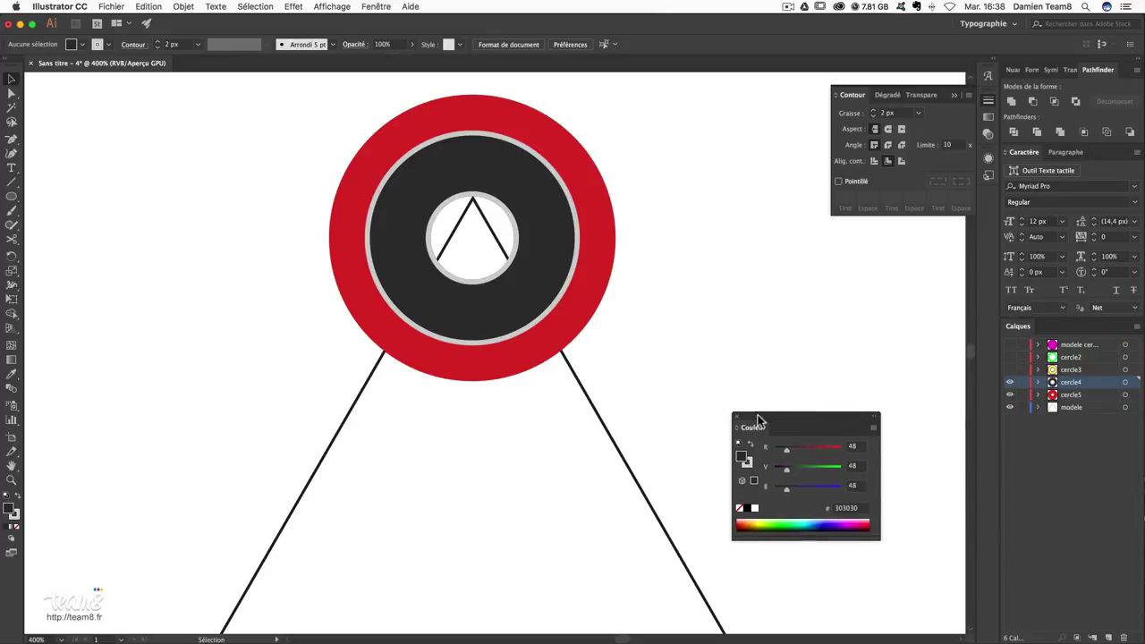
- Show the cercle3 ring and fill it dark grey 303030
click(1009, 369)
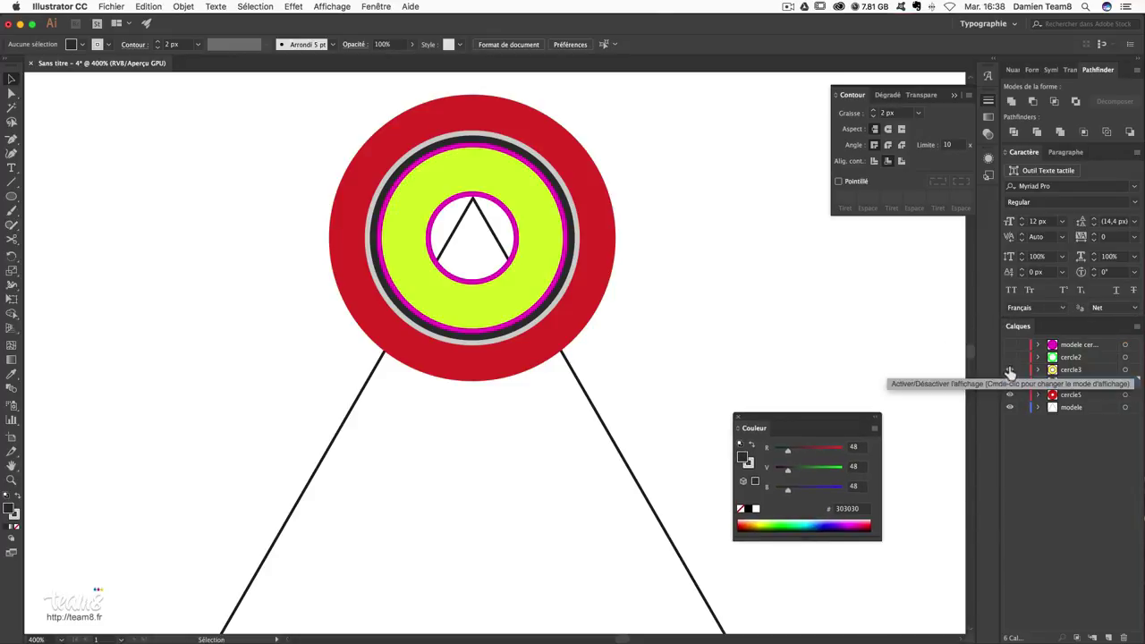
click(550, 215)
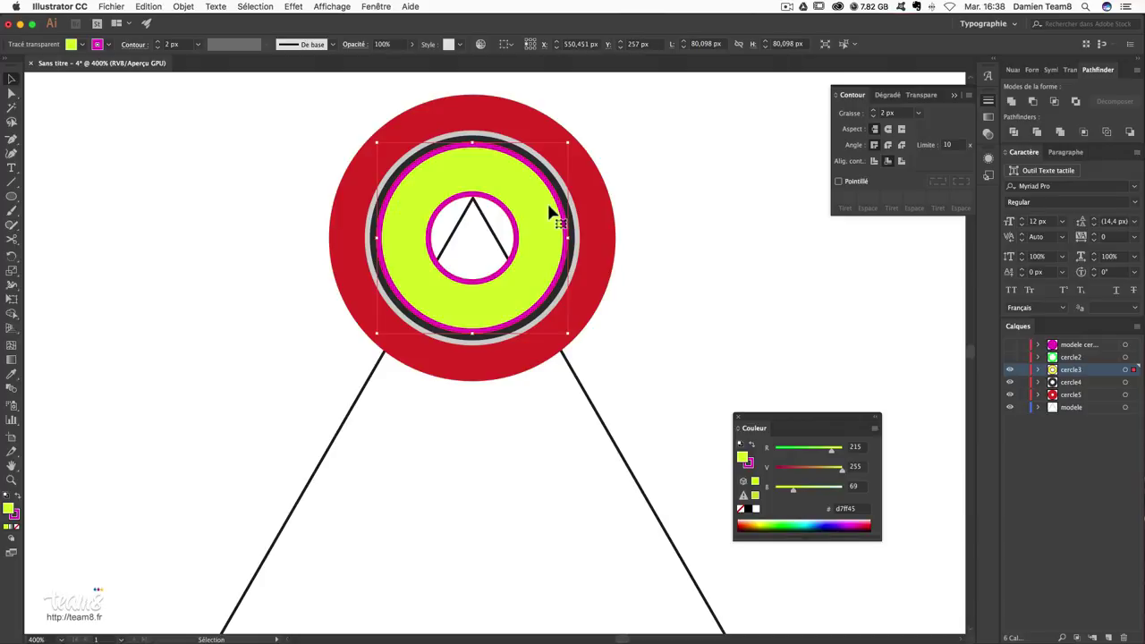
double_click(9, 510)
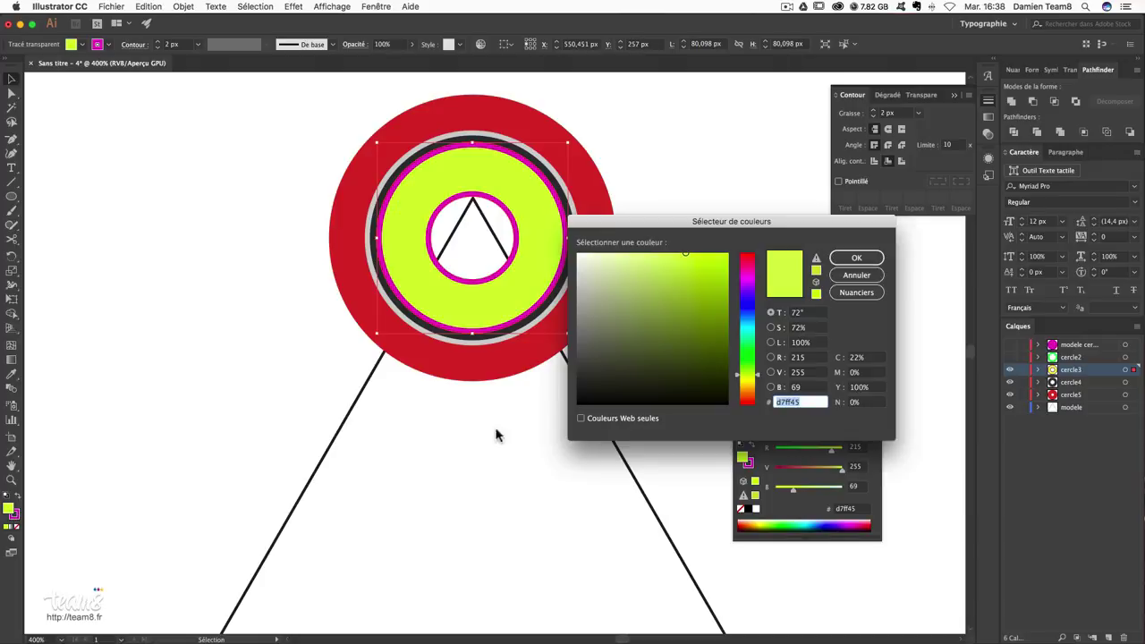
text(303030)
key(Return)
- Check the surrounding ring's outline, then set the cercle3 ring's magenta outline to d1d1d1
double_click(17, 517)
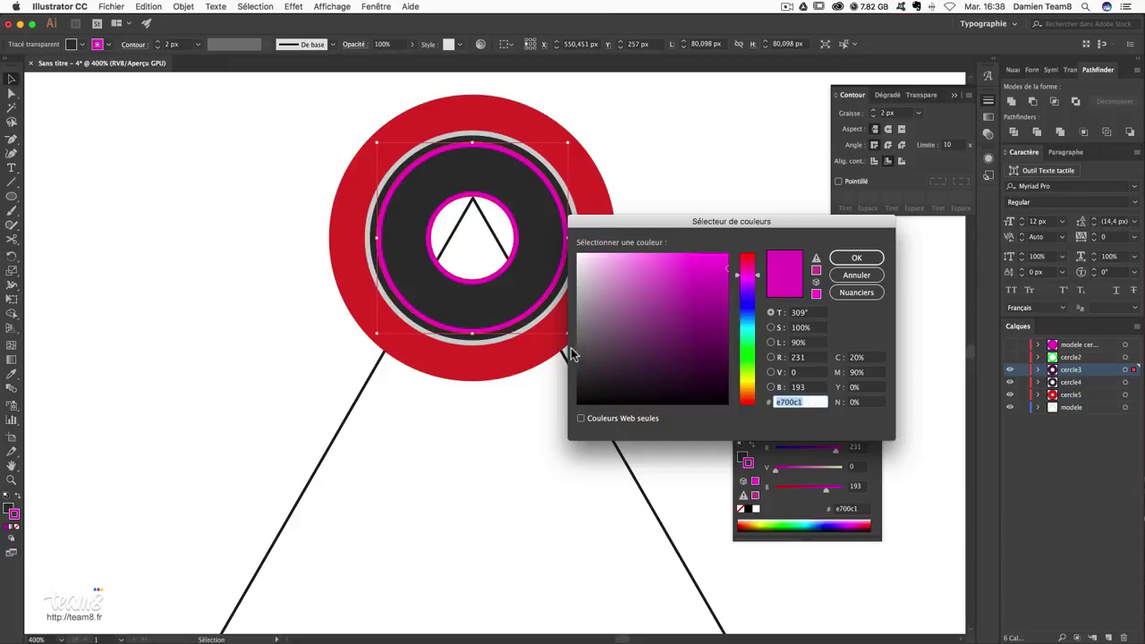
key(Return)
click(561, 187)
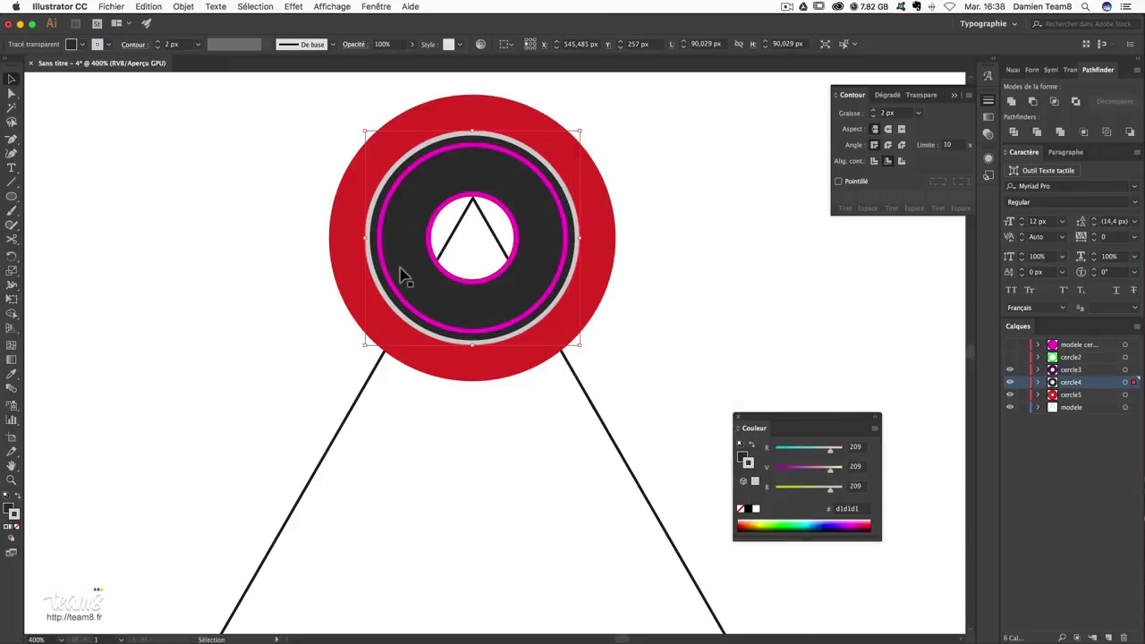
double_click(14, 514)
key(Return)
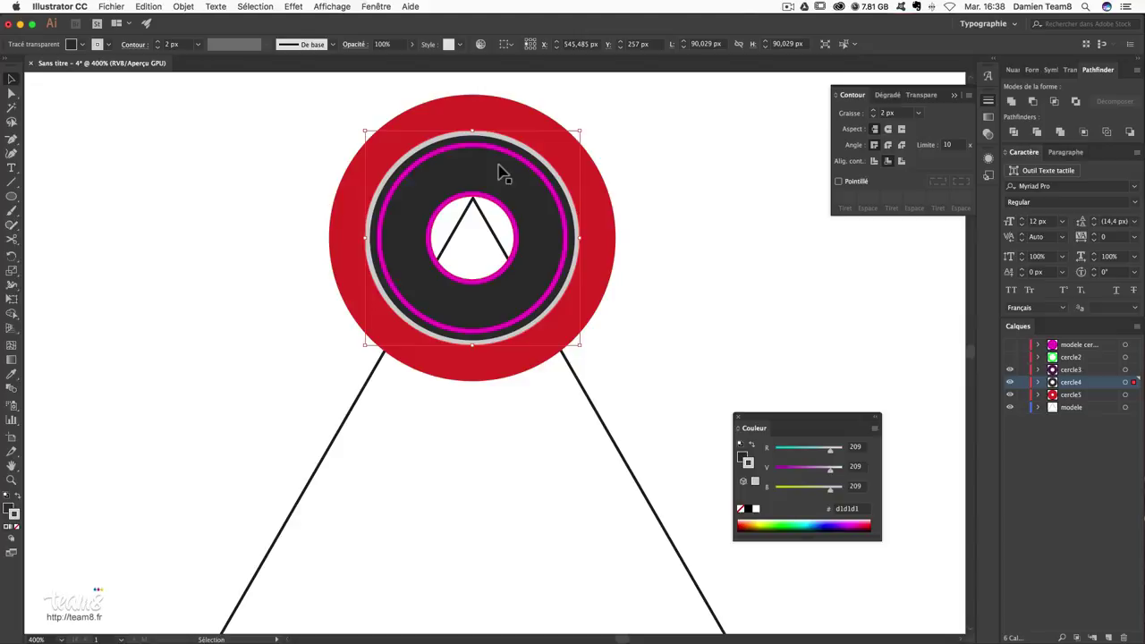
click(501, 171)
double_click(14, 514)
text(d1d1)
key(Return)
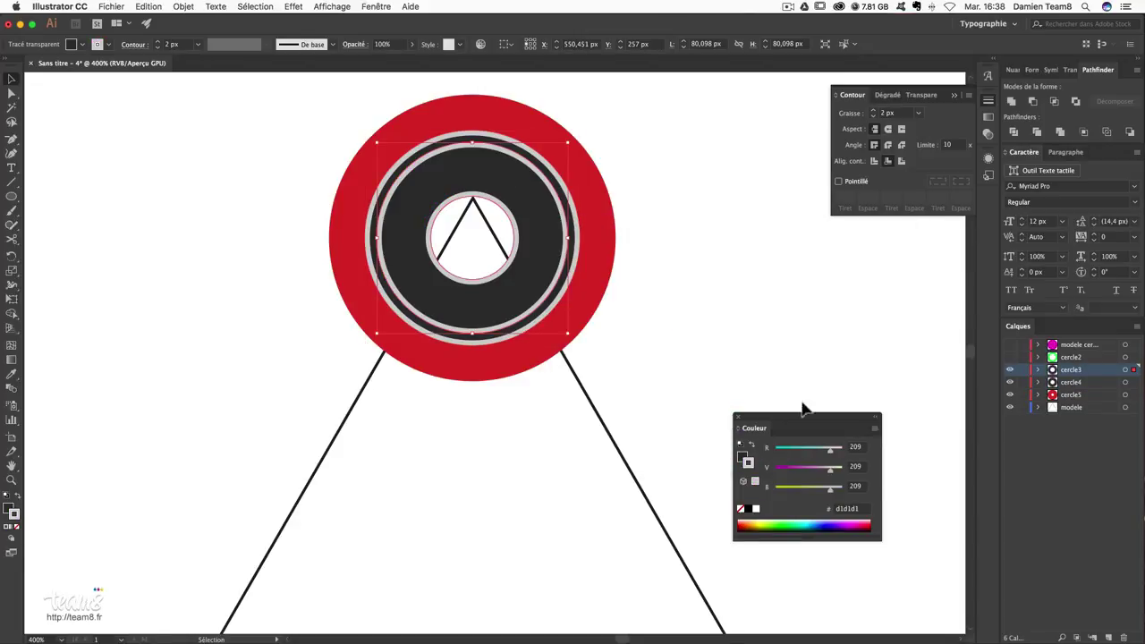
click(803, 342)
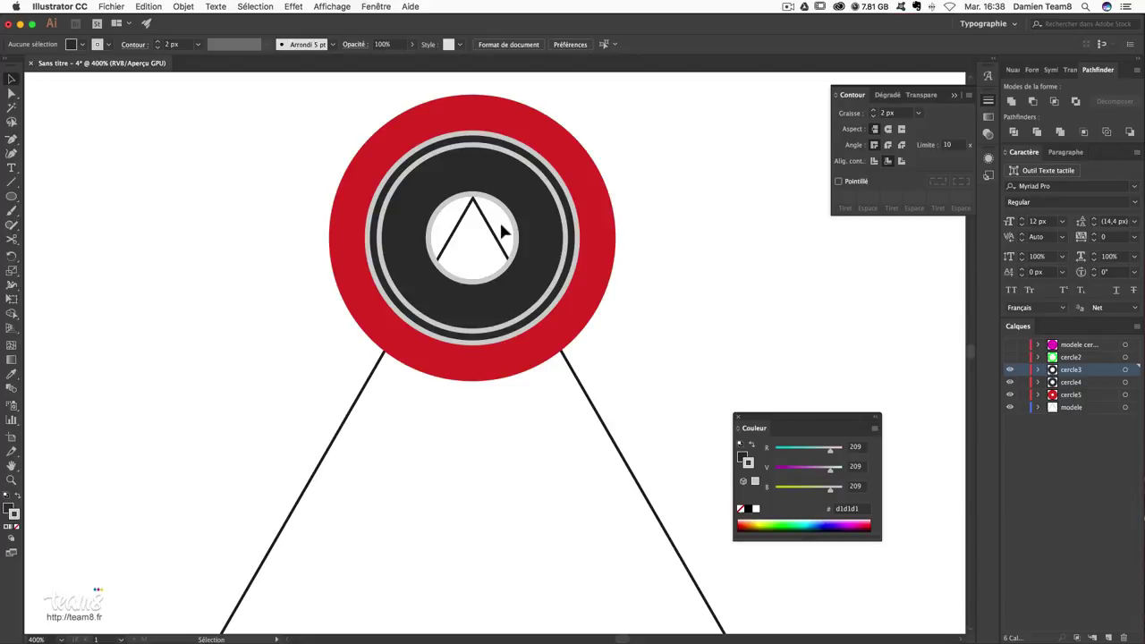
- Show the cercle2 green ring, stroke it 2 px and eyedropper the dark grey ring's colours
click(1009, 357)
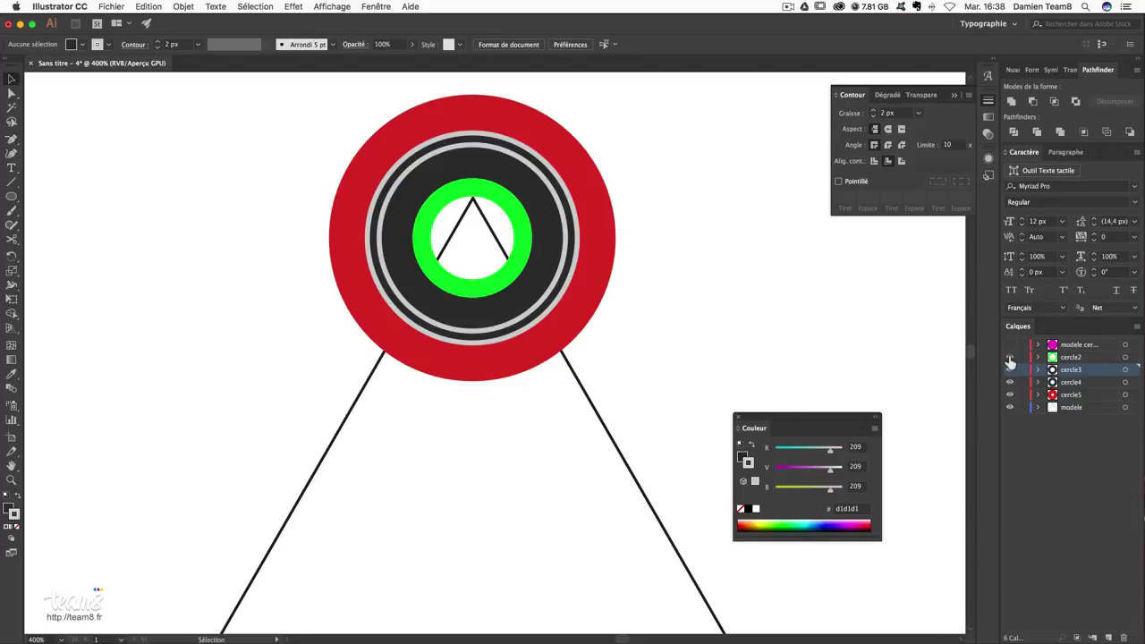
click(1125, 357)
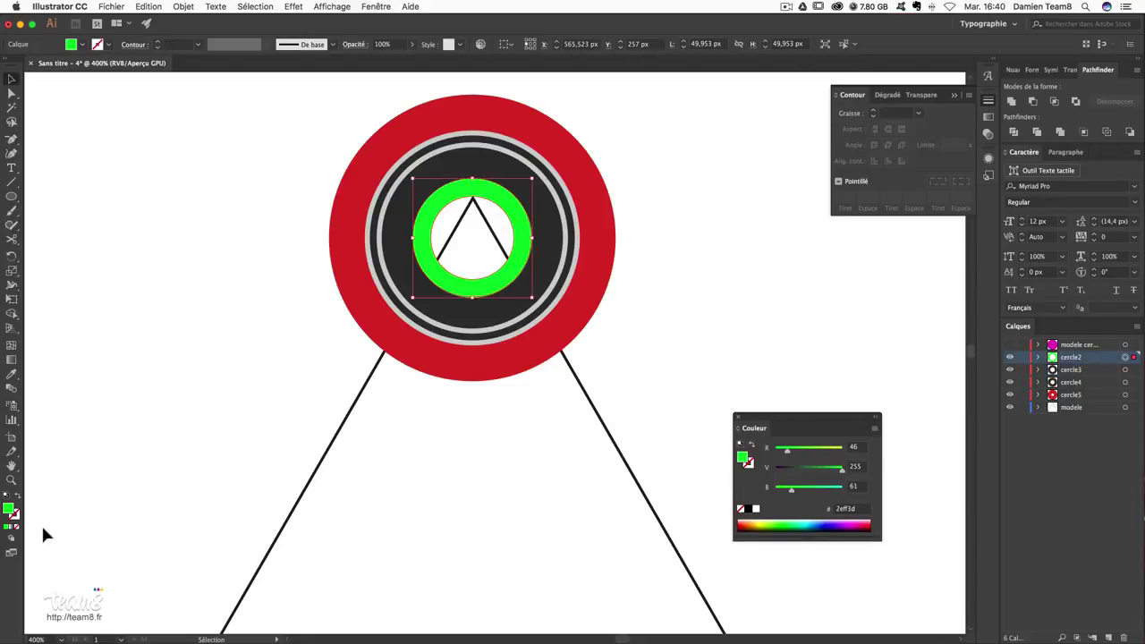
click(873, 112)
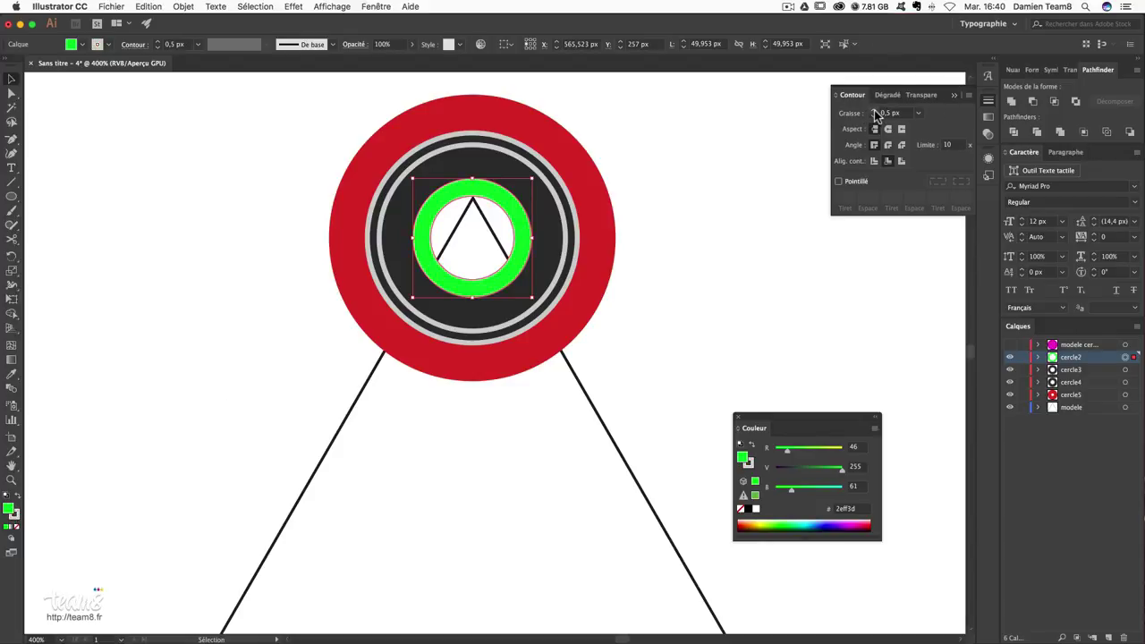
click(873, 111)
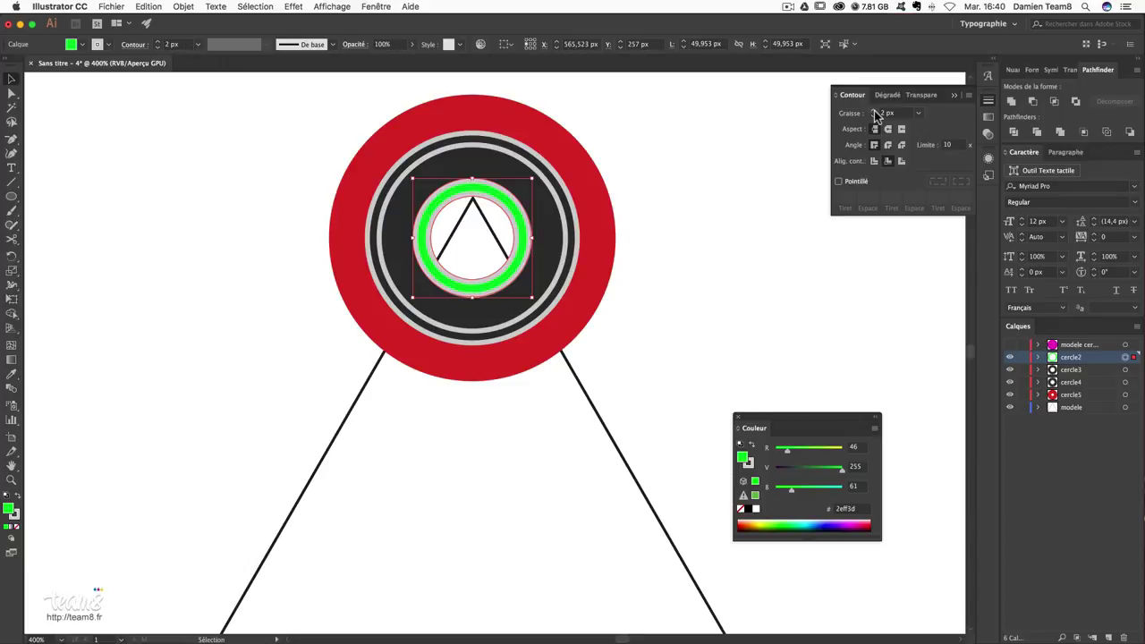
click(12, 375)
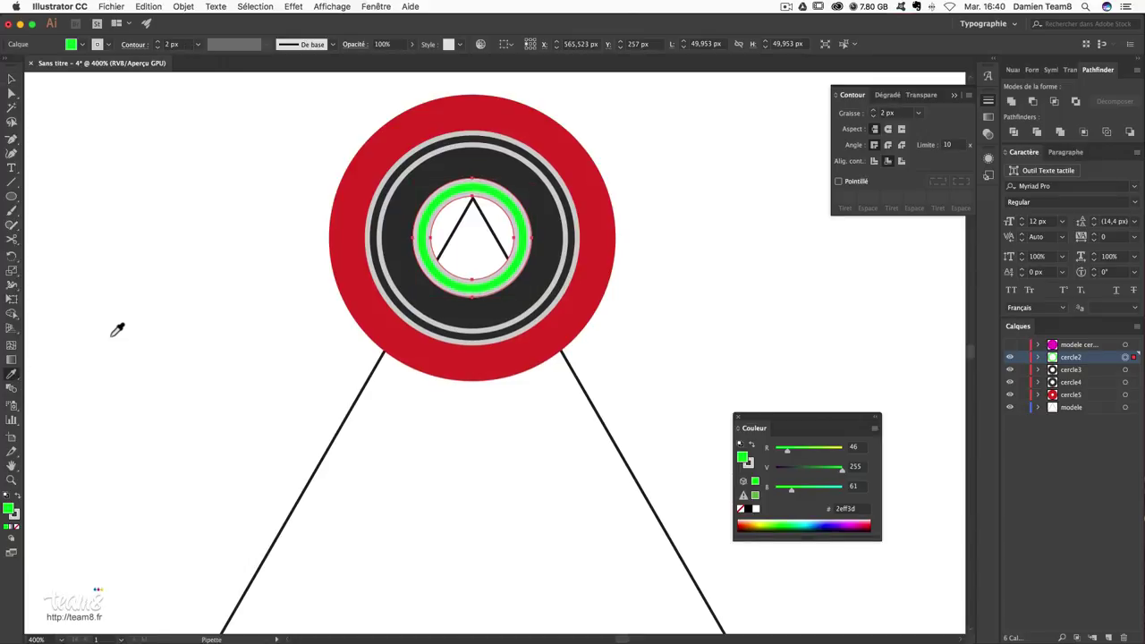
click(444, 158)
super+click(778, 257)
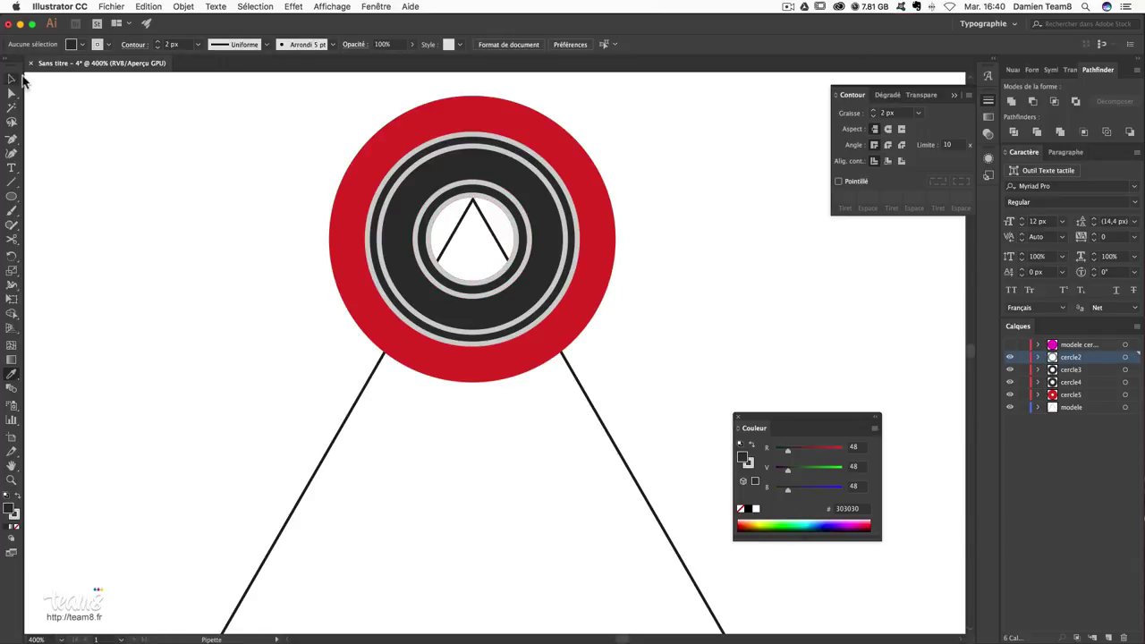
- Reduce the inner grey ring's outline weight to 1 px
key(super)
super+click(477, 158)
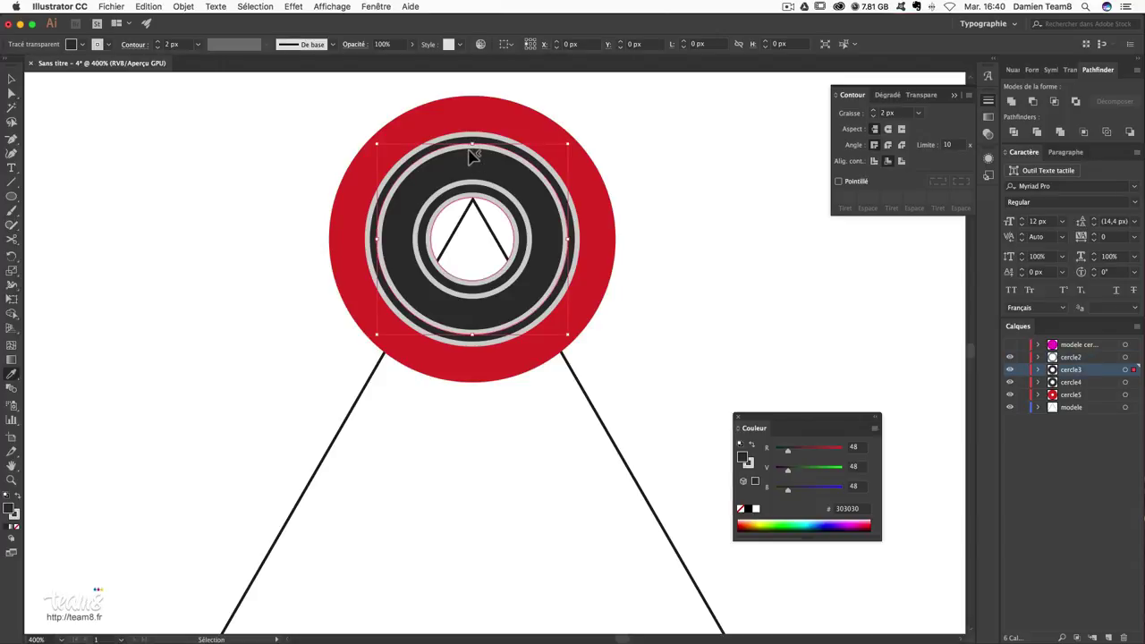
click(873, 116)
click(685, 176)
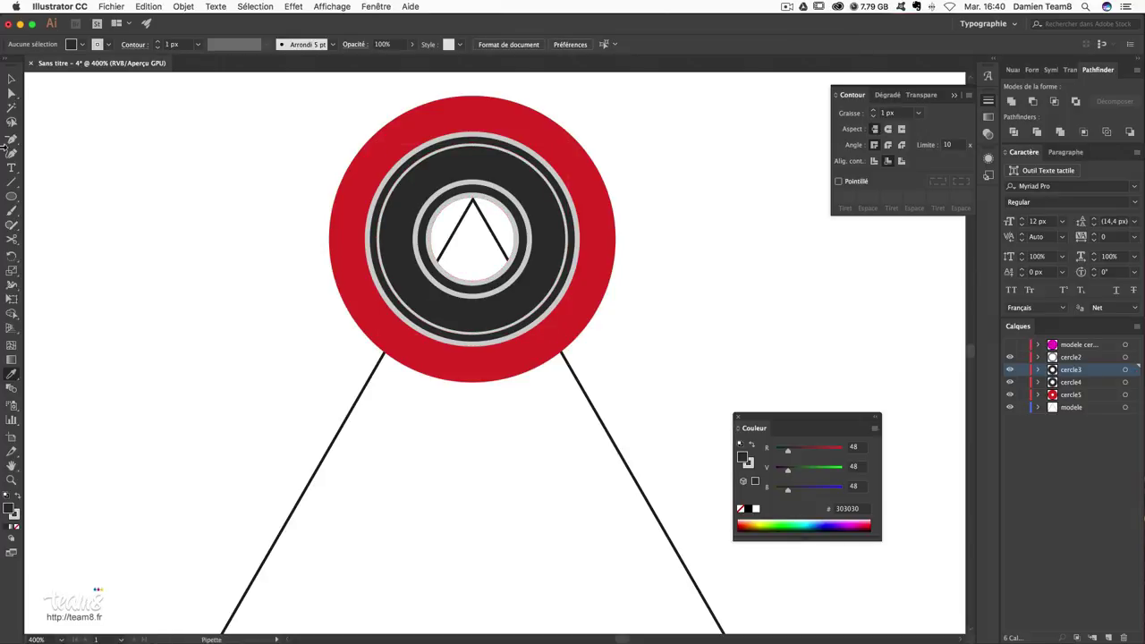
click(11, 78)
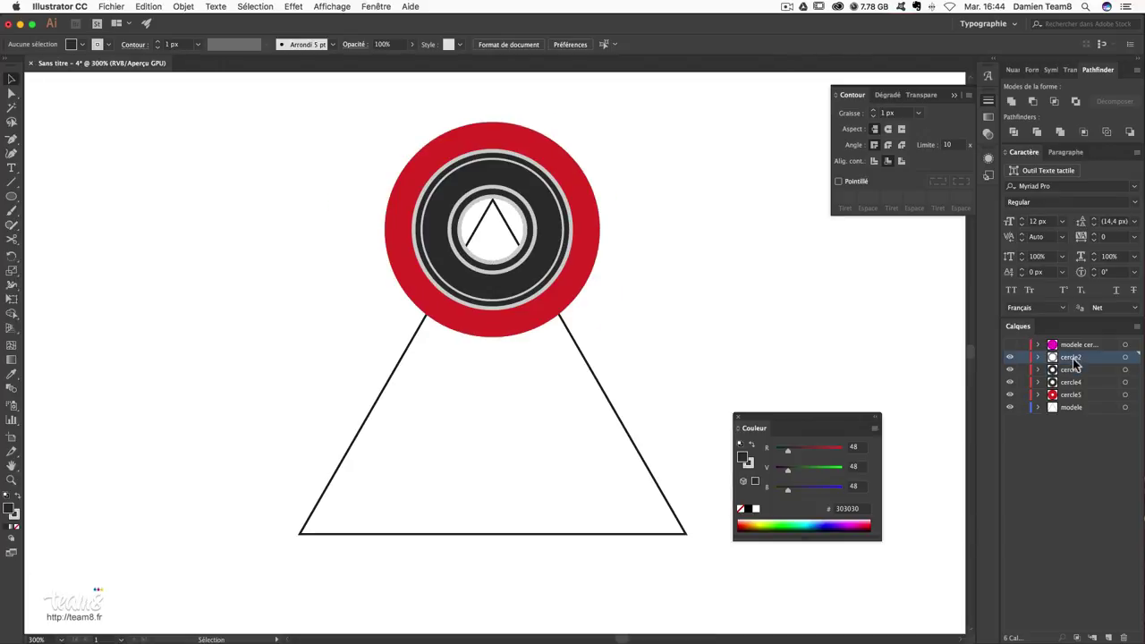
- Collect cercle2, cercle3 and cercle4 into a new layer named cercles
shift+click(1085, 383)
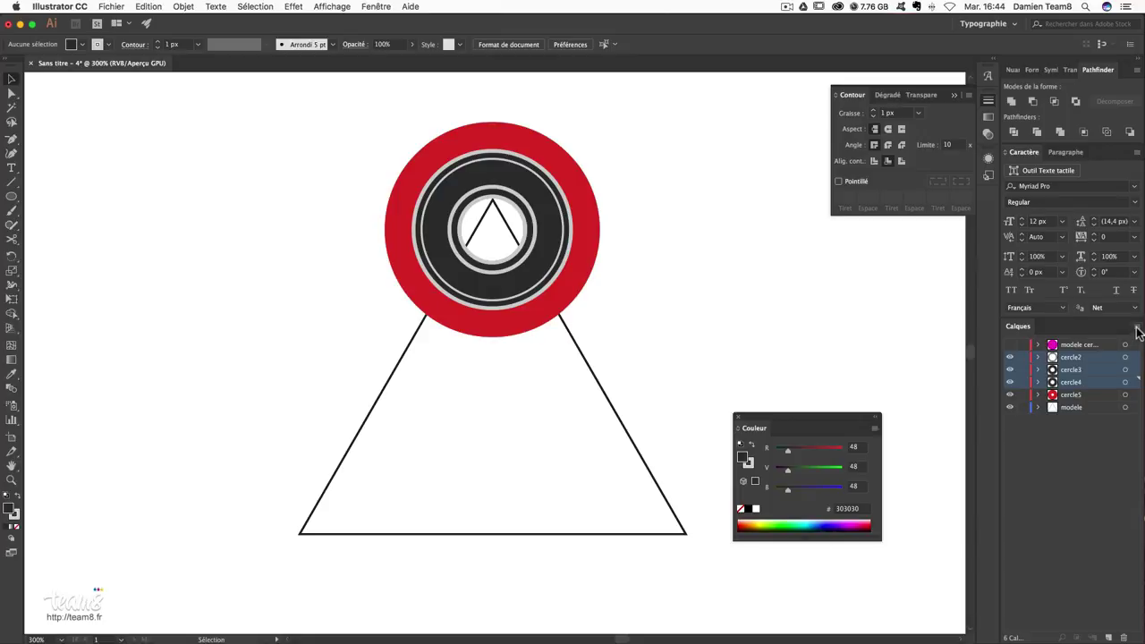
click(1138, 328)
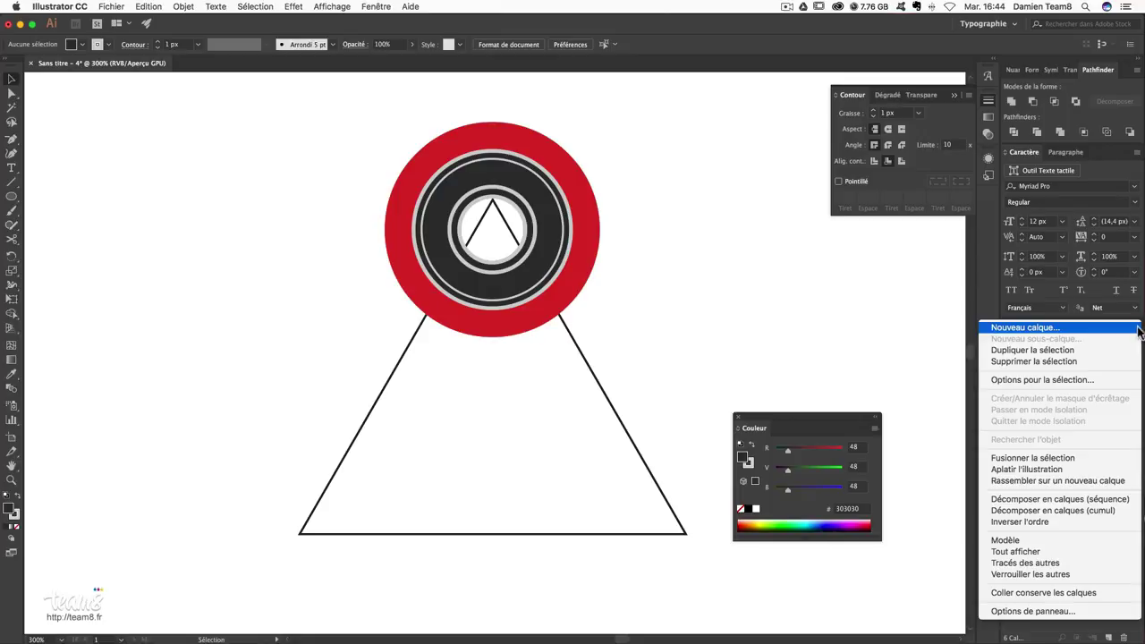
click(1043, 481)
double_click(1073, 358)
text(cercles)
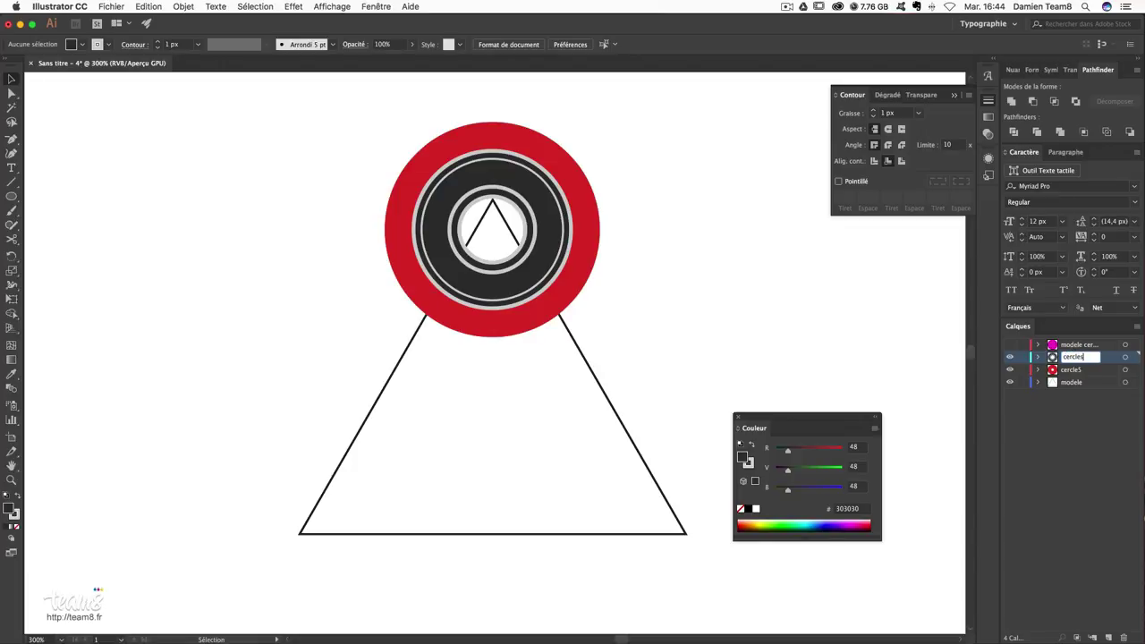
key(Return)
- Rename cercle5 to 'cercle rouge' and duplicate it together with cercles
double_click(1073, 370)
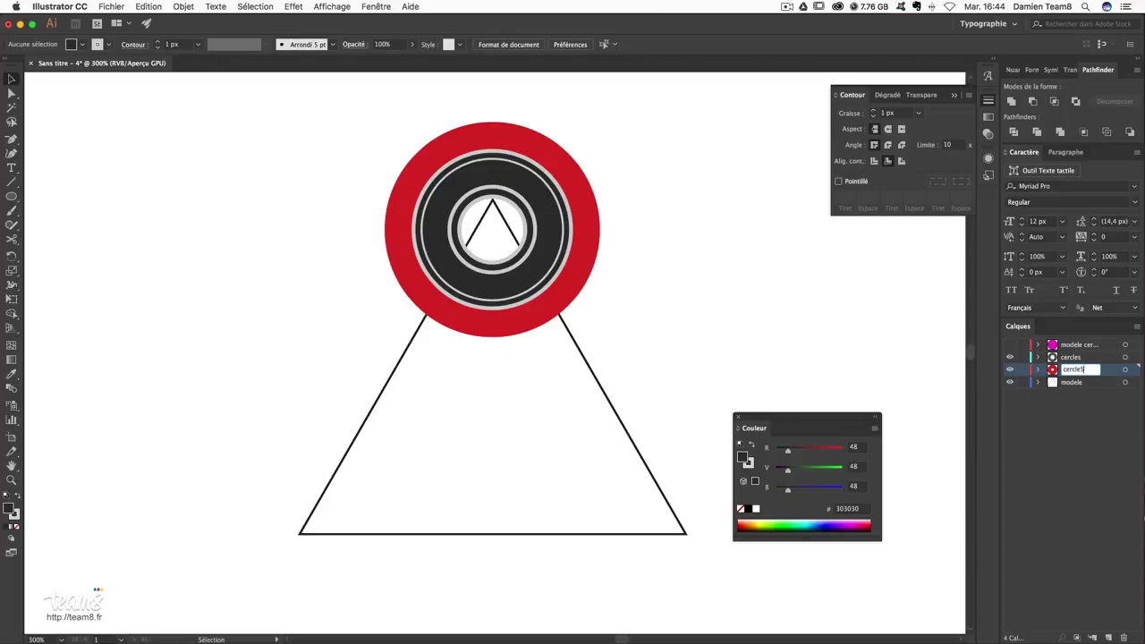
key(Return)
shift+click(1091, 360)
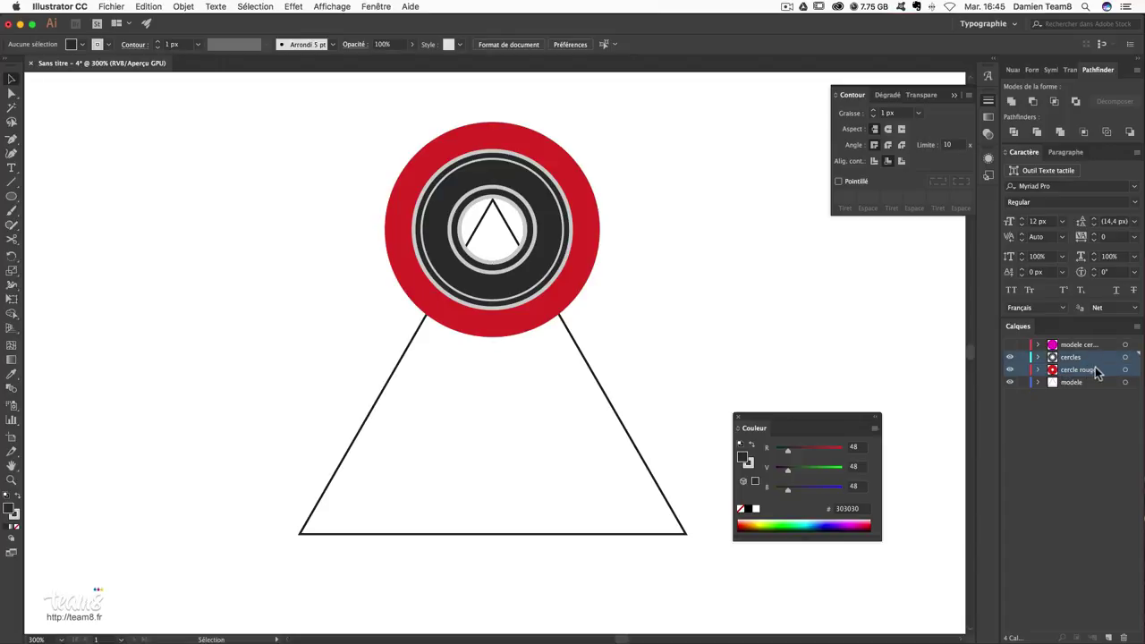
drag(1097, 372, 1109, 637)
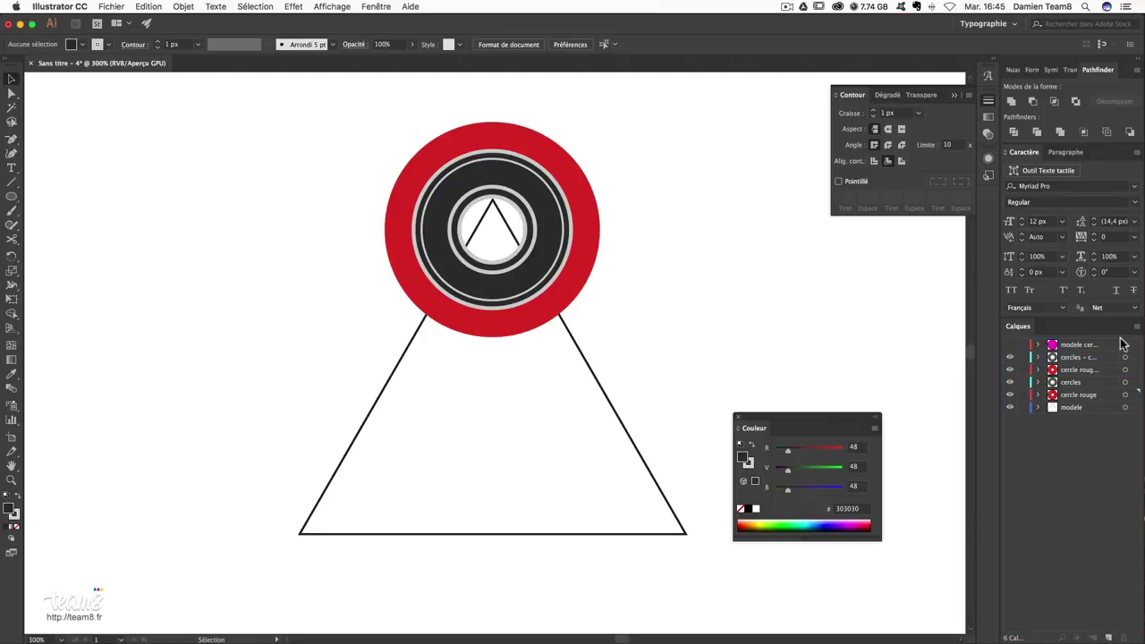
- Move the copied bearing onto the middle of the triangle's base and show the rulers
click(1125, 359)
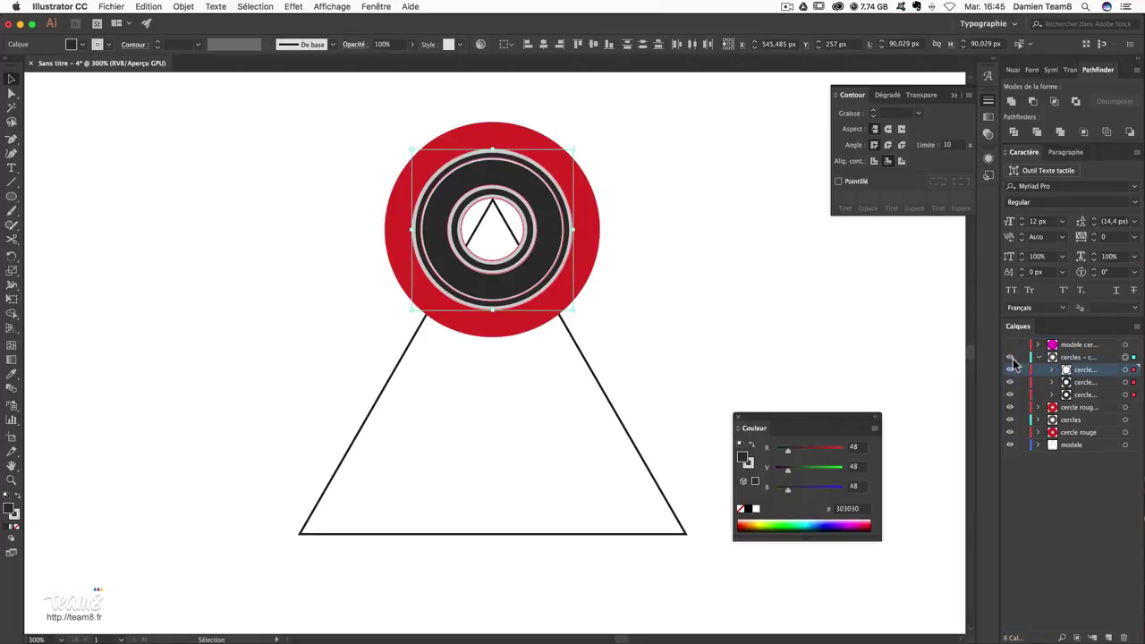
click(1042, 358)
click(1125, 357)
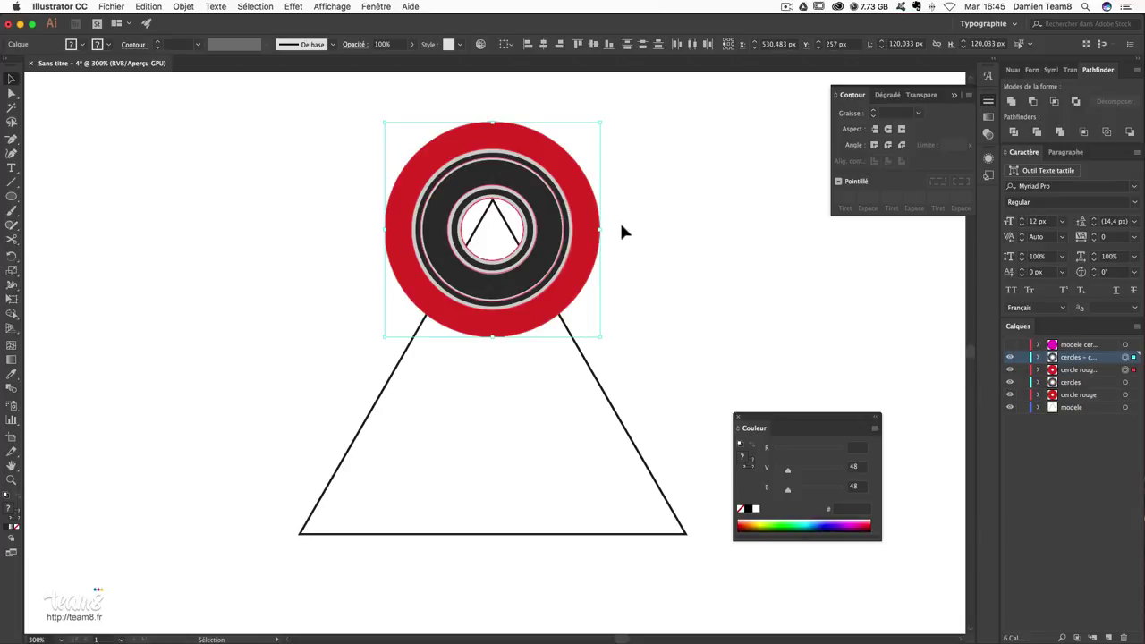
drag(587, 203, 588, 503)
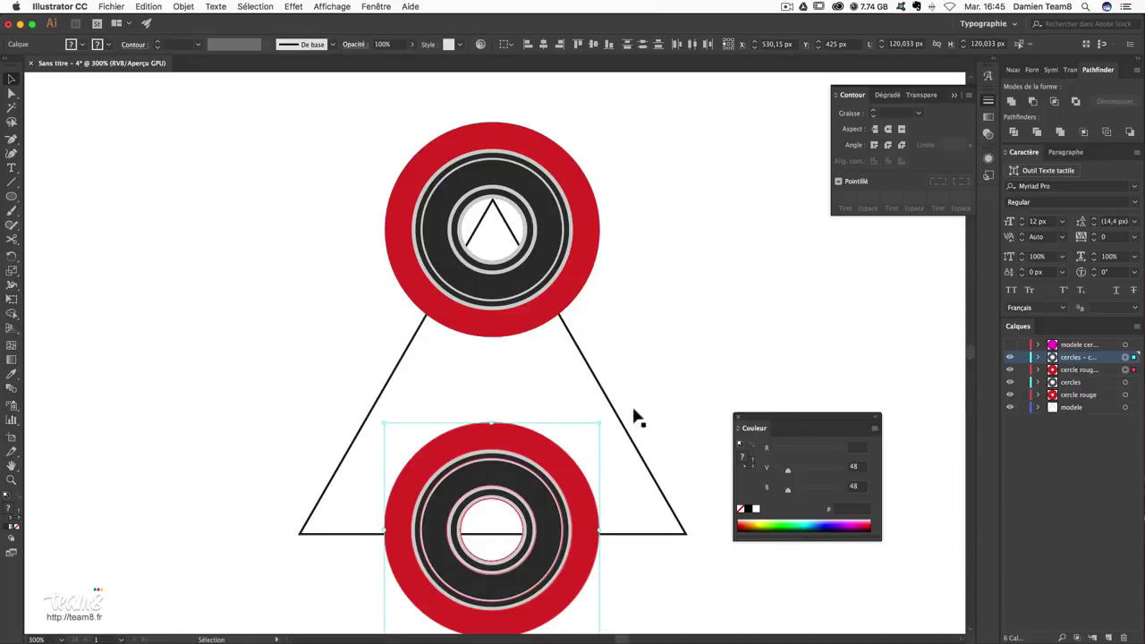
scroll(617, 458, down, 2)
click(694, 352)
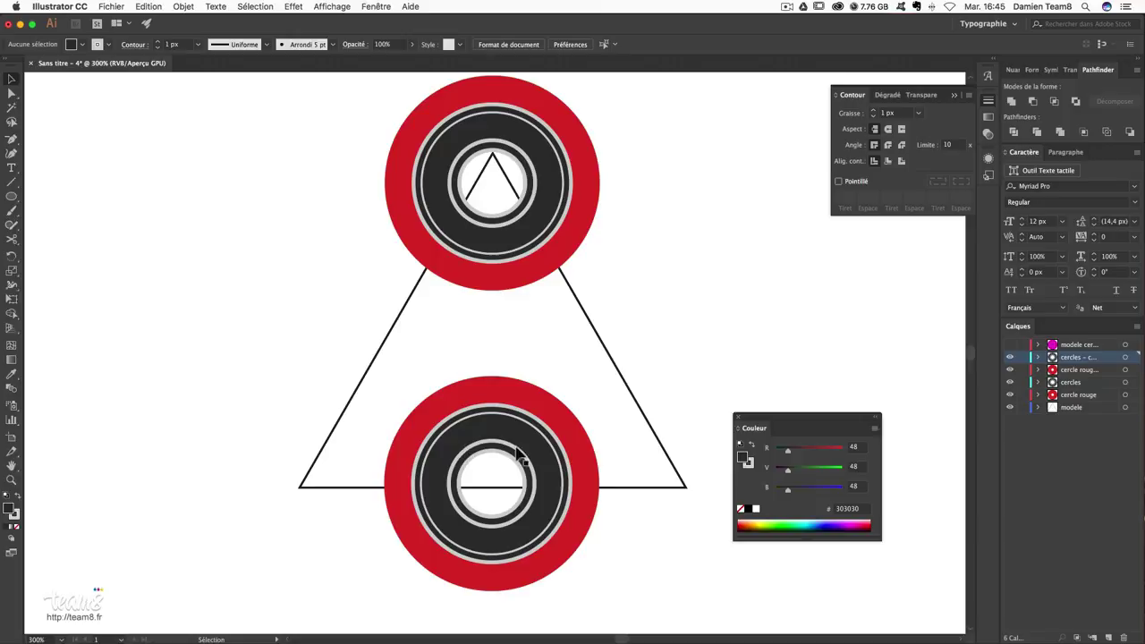
key(a)
key(super+r)
key(v)
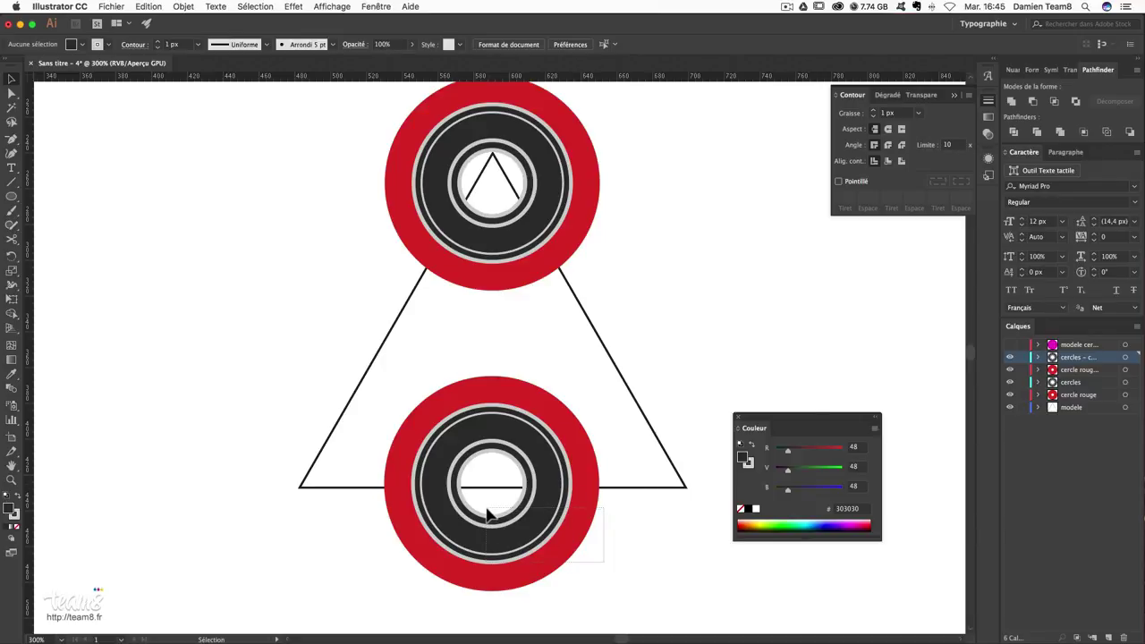
- Try moving the bottom bearing onto the triangle's right corner, then undo
click(488, 513)
drag(557, 524, 562, 505)
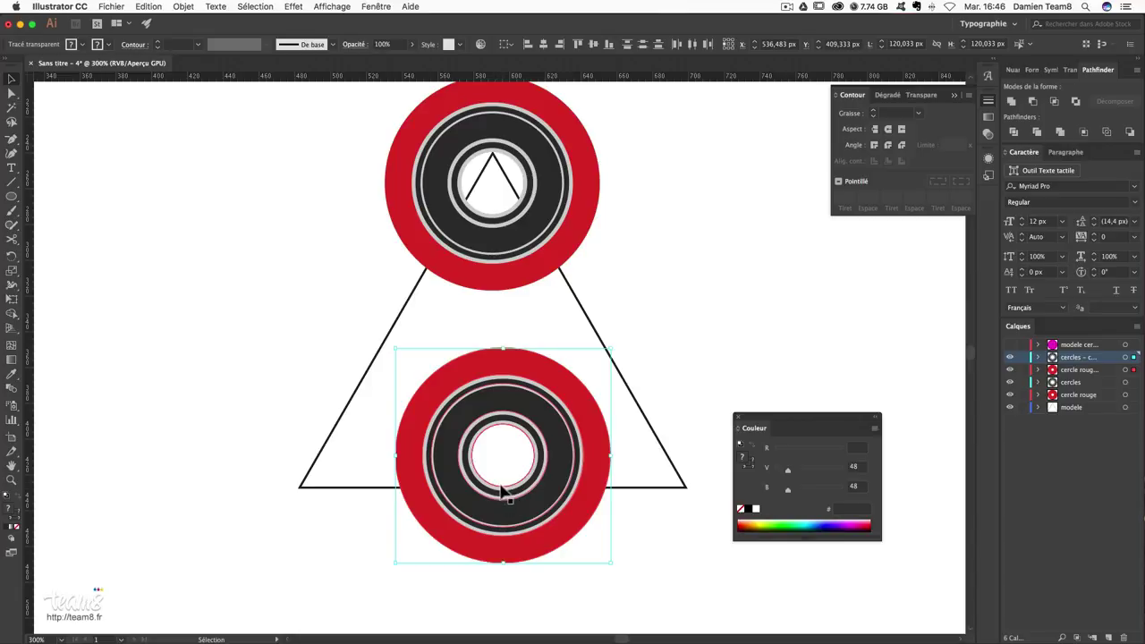
mouse_move(542, 490)
mouse_down()
mouse_move(540, 503)
mouse_move(617, 491)
mouse_up()
key(ctrl+z)
click(154, 522)
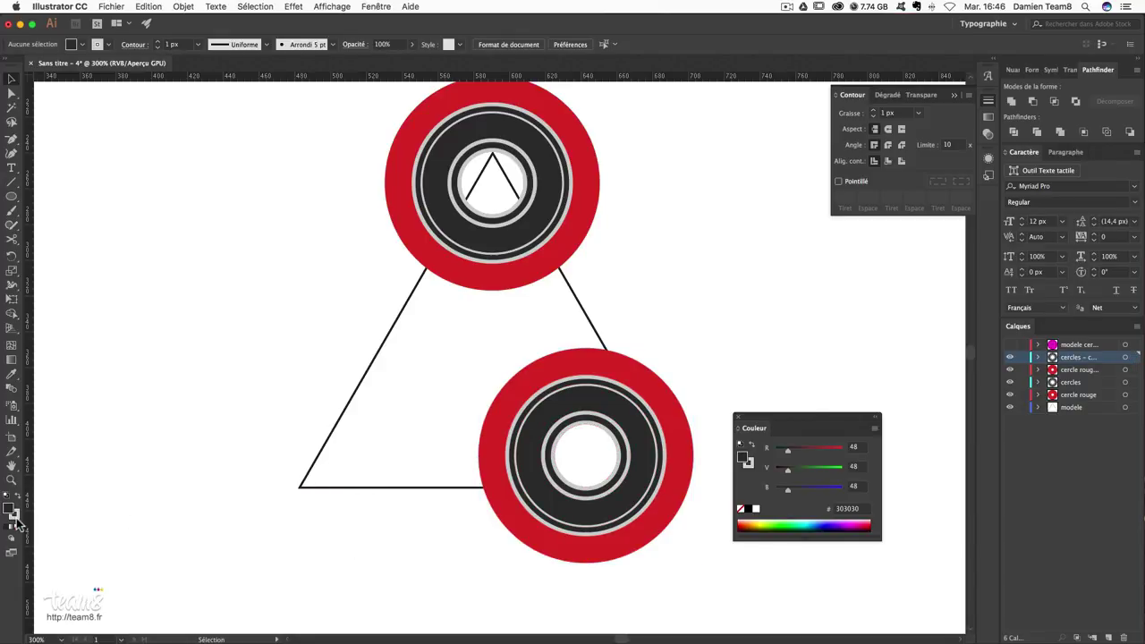
- Add a vertical guide at the triangle's left corner and park the bearing left of the triangle
drag(42, 511, 317, 506)
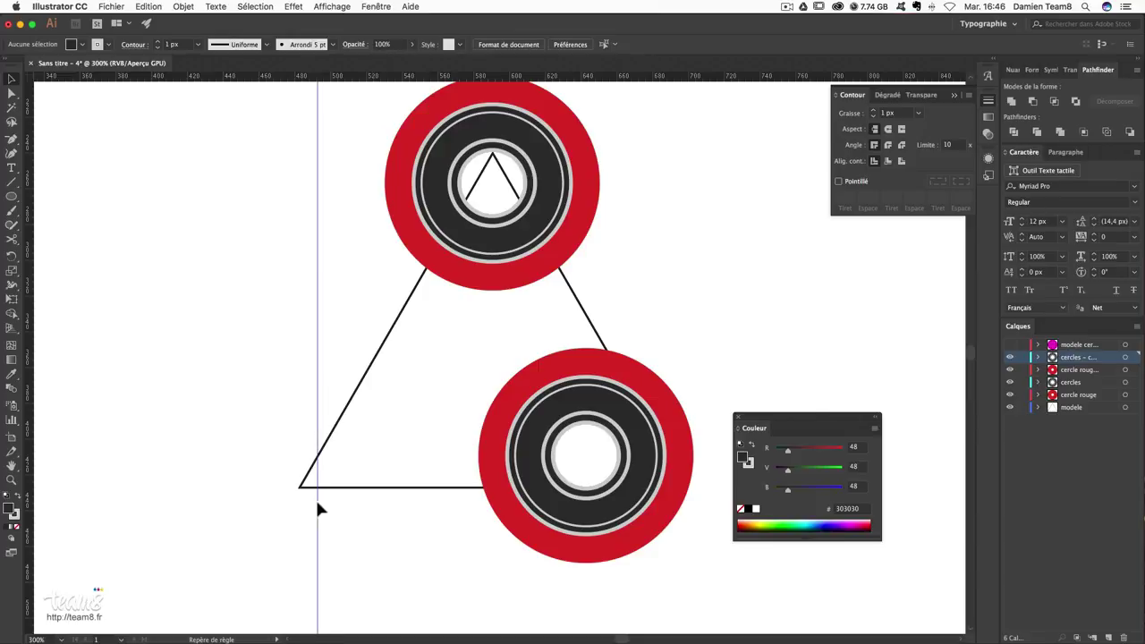
click(589, 471)
click(653, 465)
drag(674, 459, 196, 426)
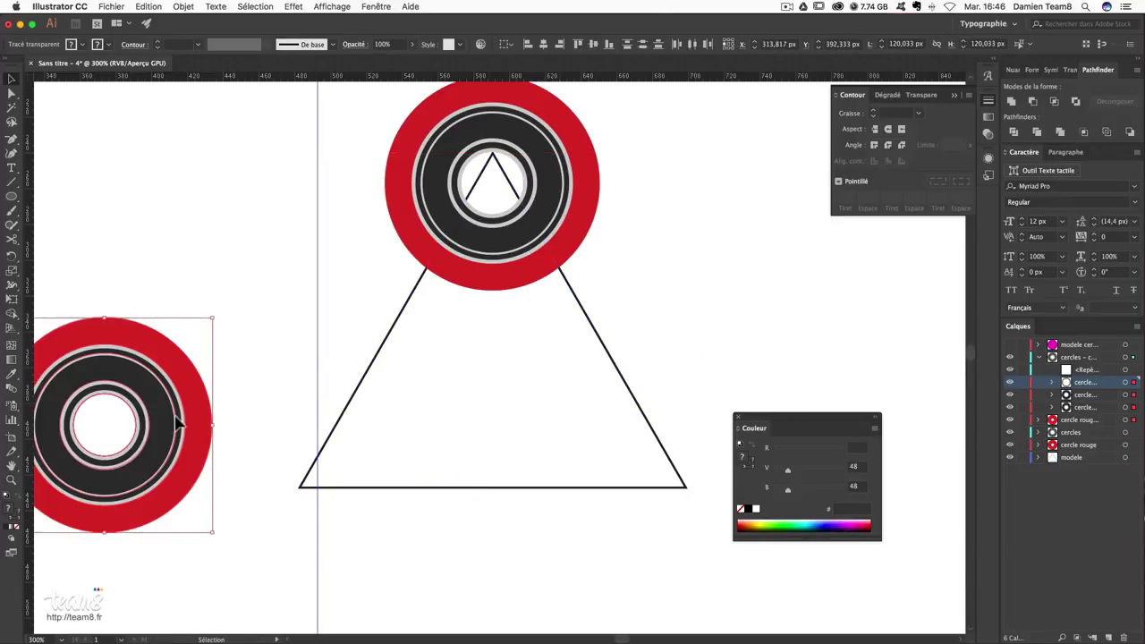
click(121, 561)
- Add a vertical guide at the triangle's right corner, deleting and redrawing a misplaced one
drag(26, 565, 671, 511)
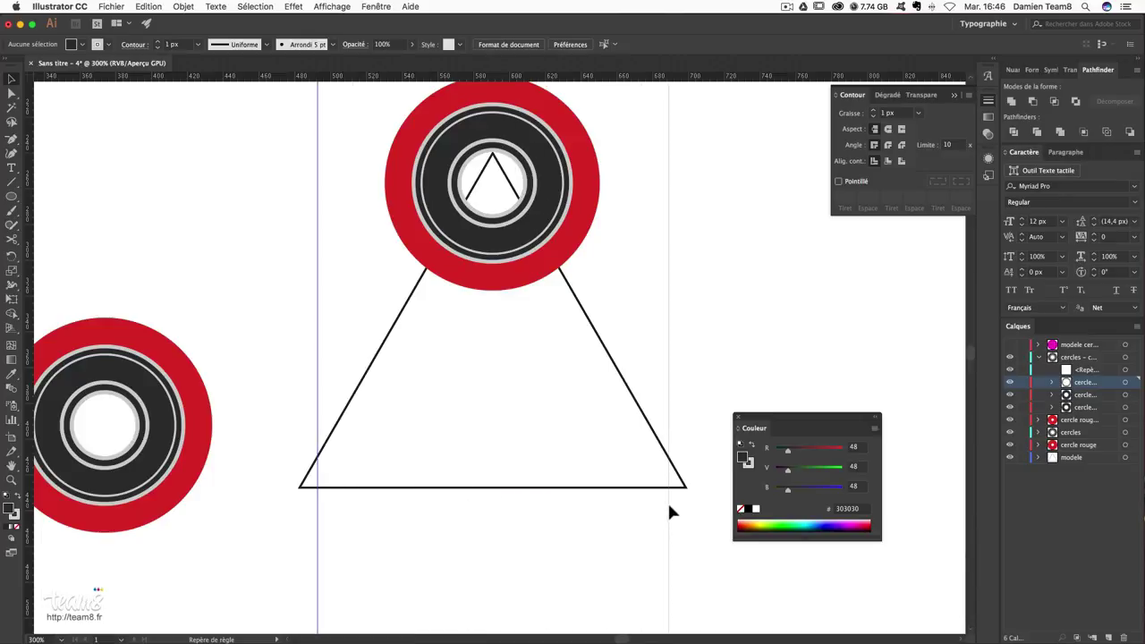
drag(669, 506, 667, 506)
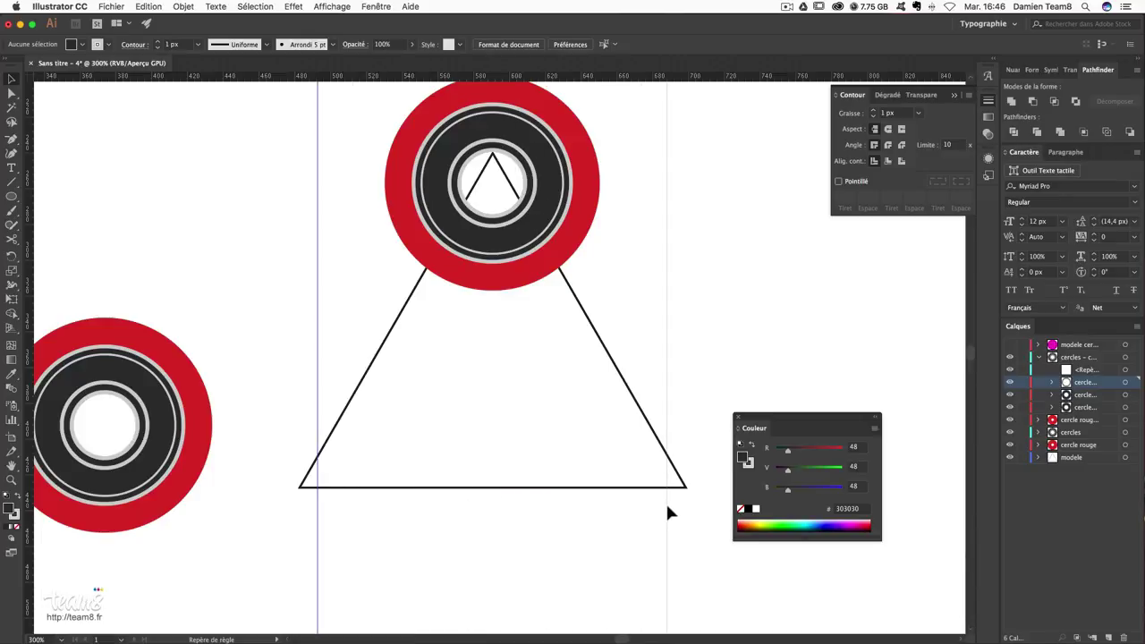
click(666, 507)
key(Delete)
mouse_move(30, 560)
mouse_down()
mouse_move(614, 521)
mouse_move(670, 507)
mouse_up()
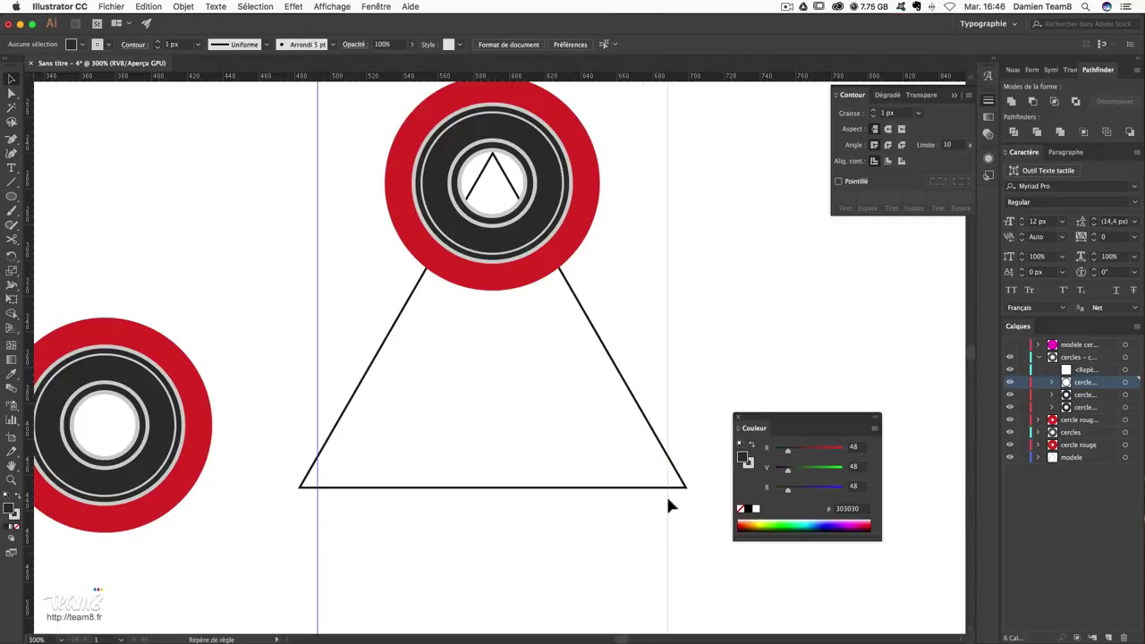
click(667, 499)
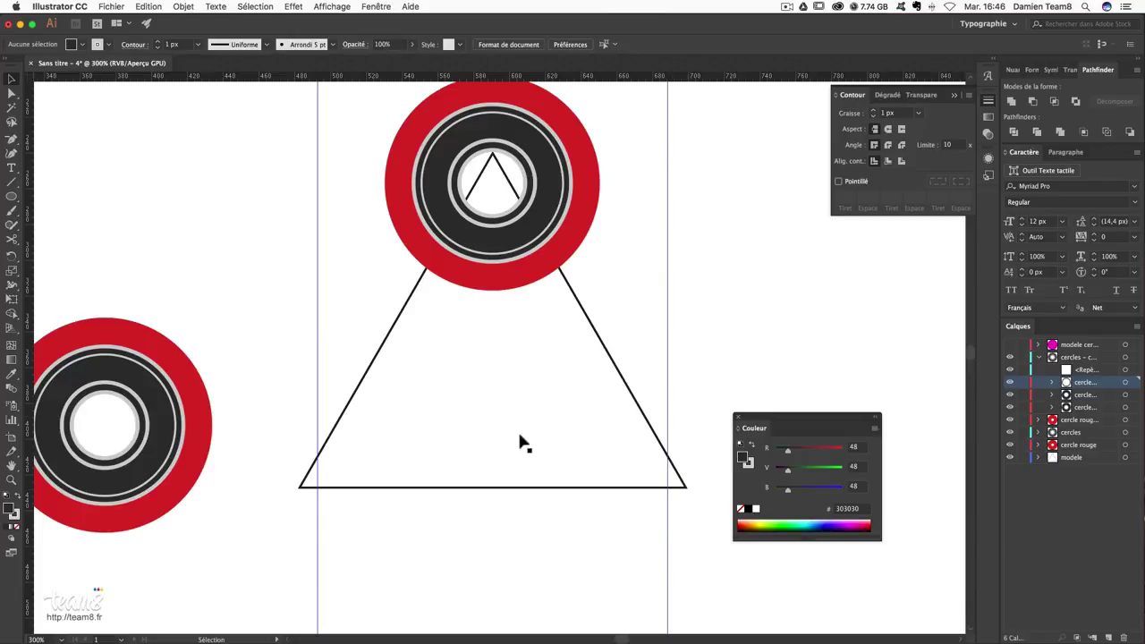
scroll(528, 514, down, 2)
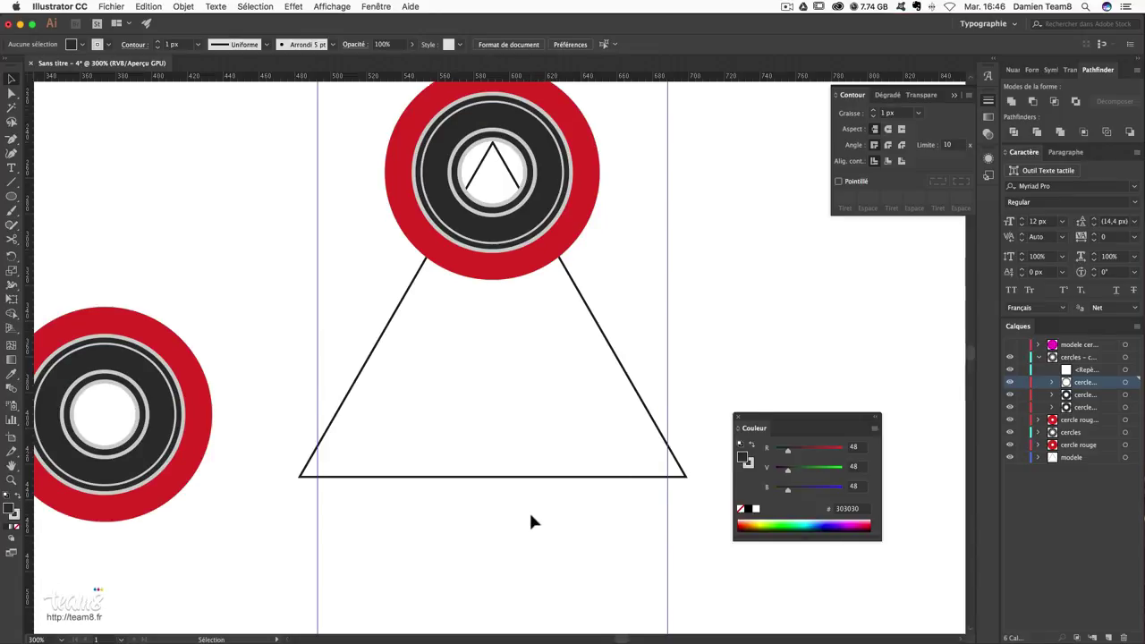
scroll(632, 508, up, 2)
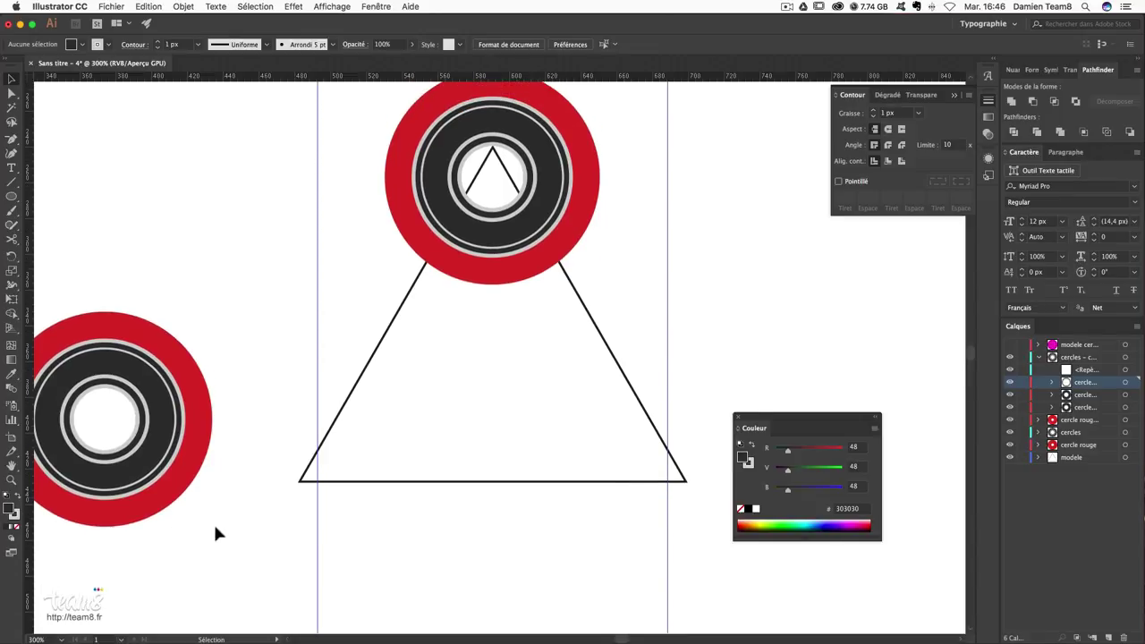
- Drag the parked red-and-grey bearing onto the triangle's bottom-left corner
click(121, 342)
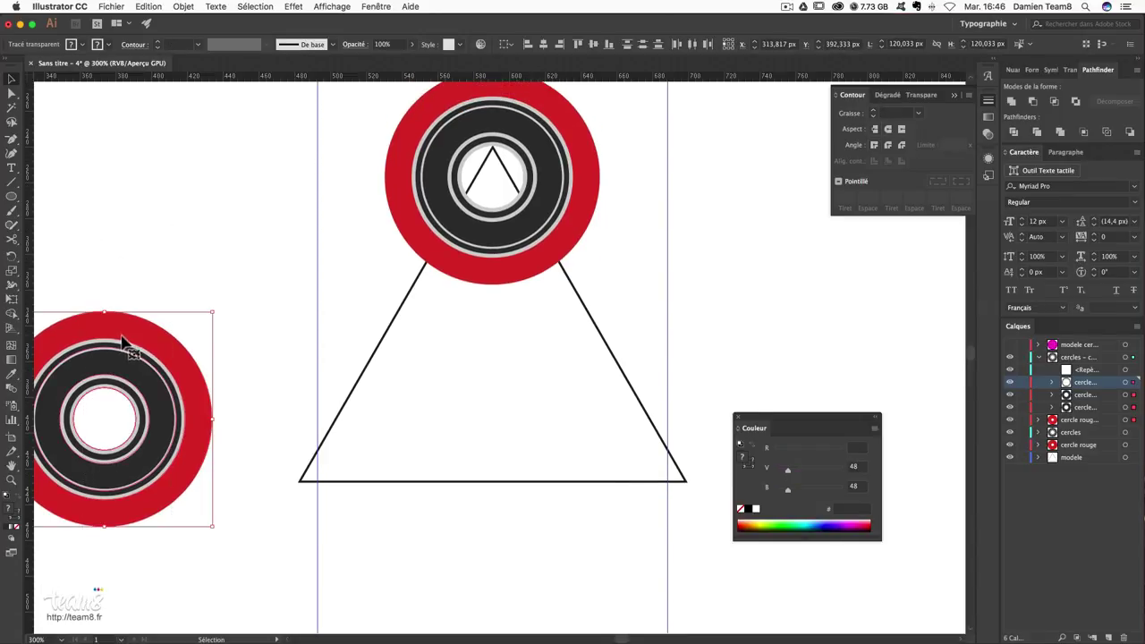
mouse_move(55, 344)
mouse_down()
mouse_move(300, 326)
mouse_move(429, 361)
mouse_up()
mouse_move(568, 411)
mouse_down()
mouse_move(580, 382)
mouse_move(588, 432)
mouse_move(608, 427)
mouse_move(446, 433)
mouse_up()
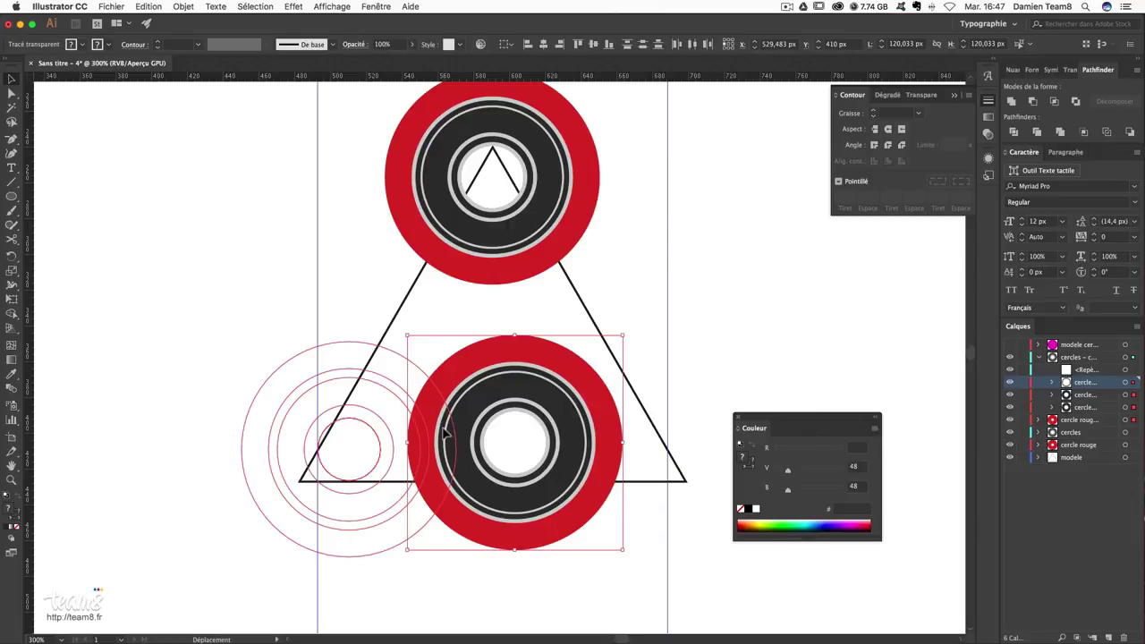
drag(444, 433, 445, 433)
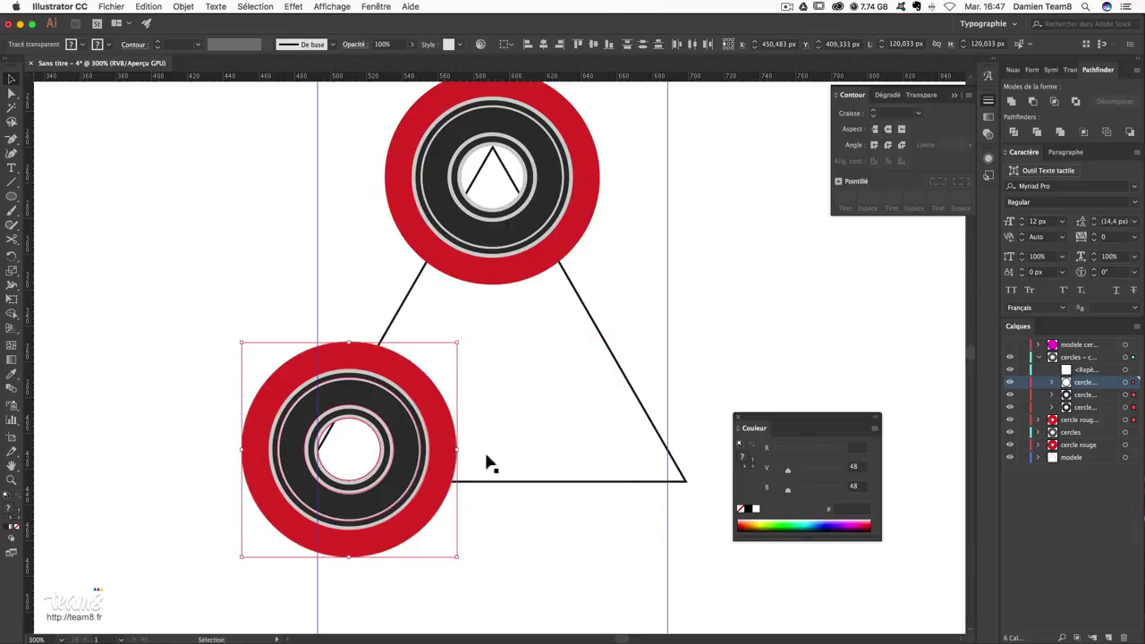
click(538, 514)
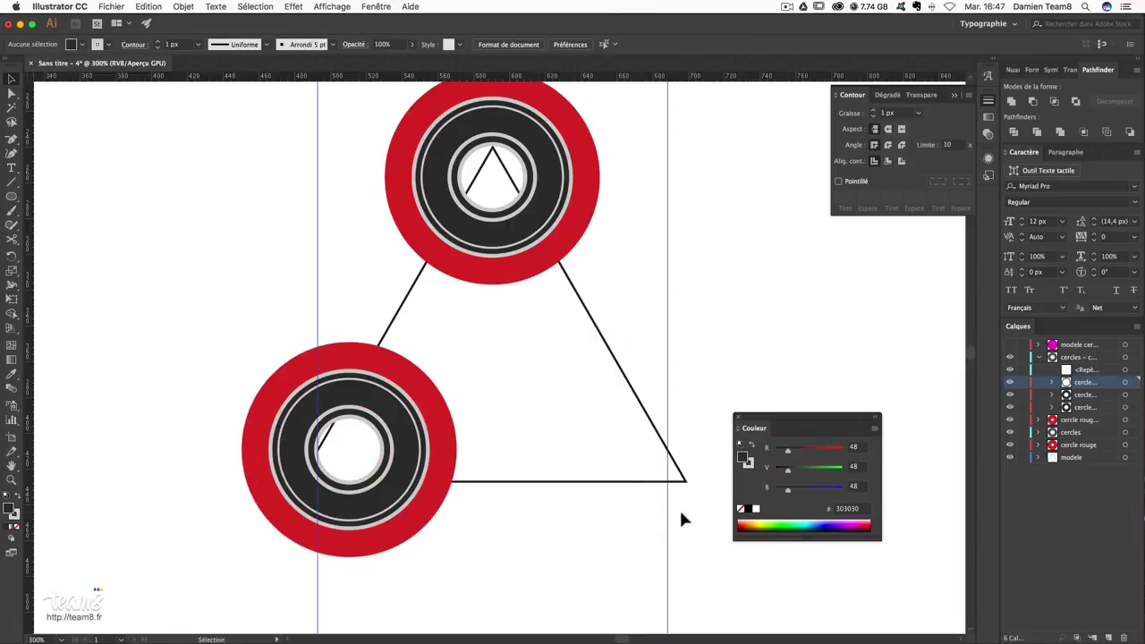
- Duplicate the bottom bearing's layers and drag the copy onto the triangle's right corner
click(1039, 357)
shift+click(1072, 370)
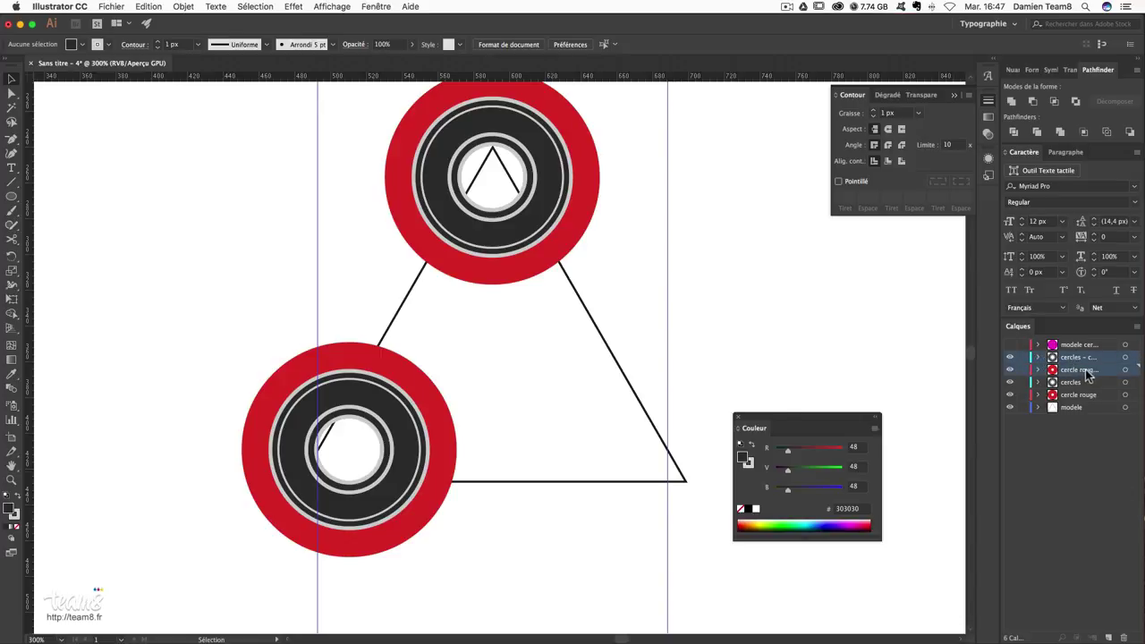
drag(1086, 374, 1108, 636)
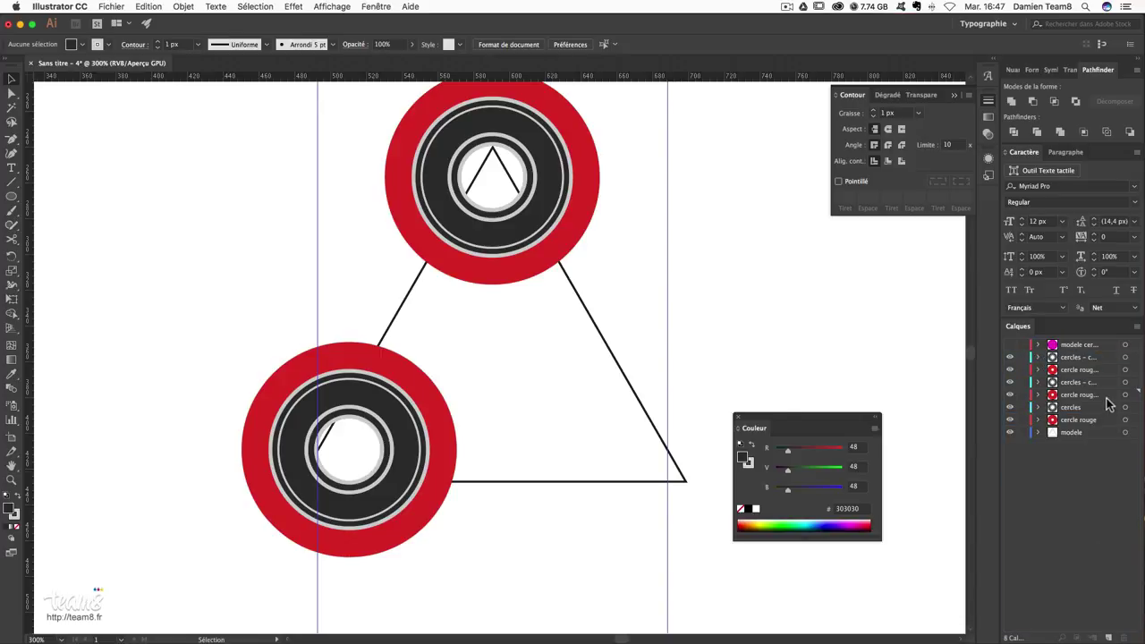
click(1127, 358)
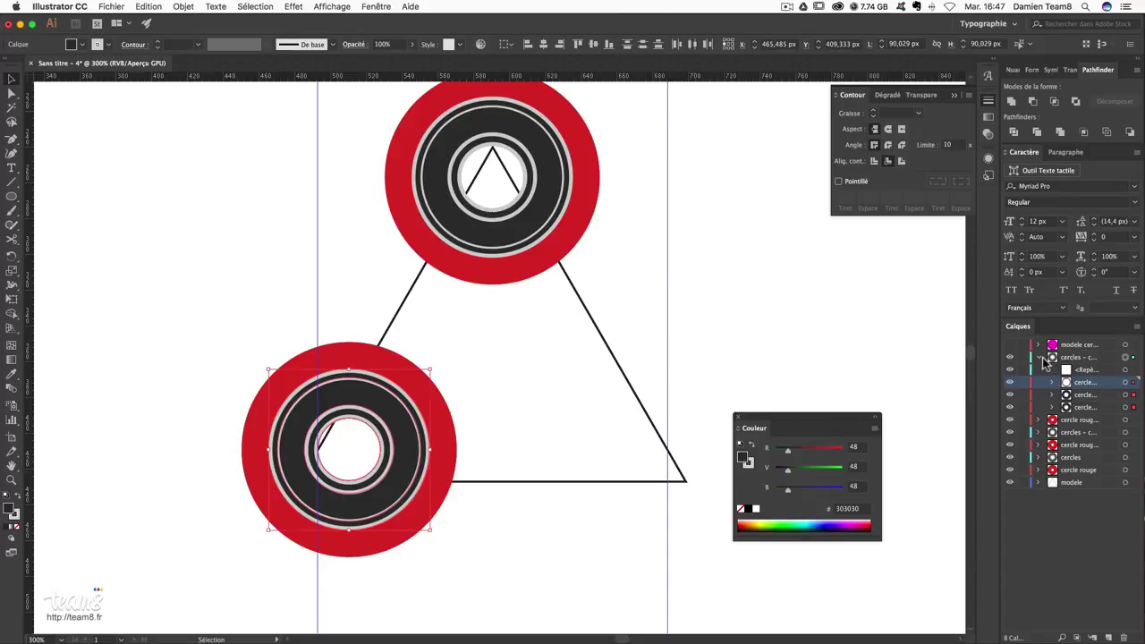
shift+click(1125, 420)
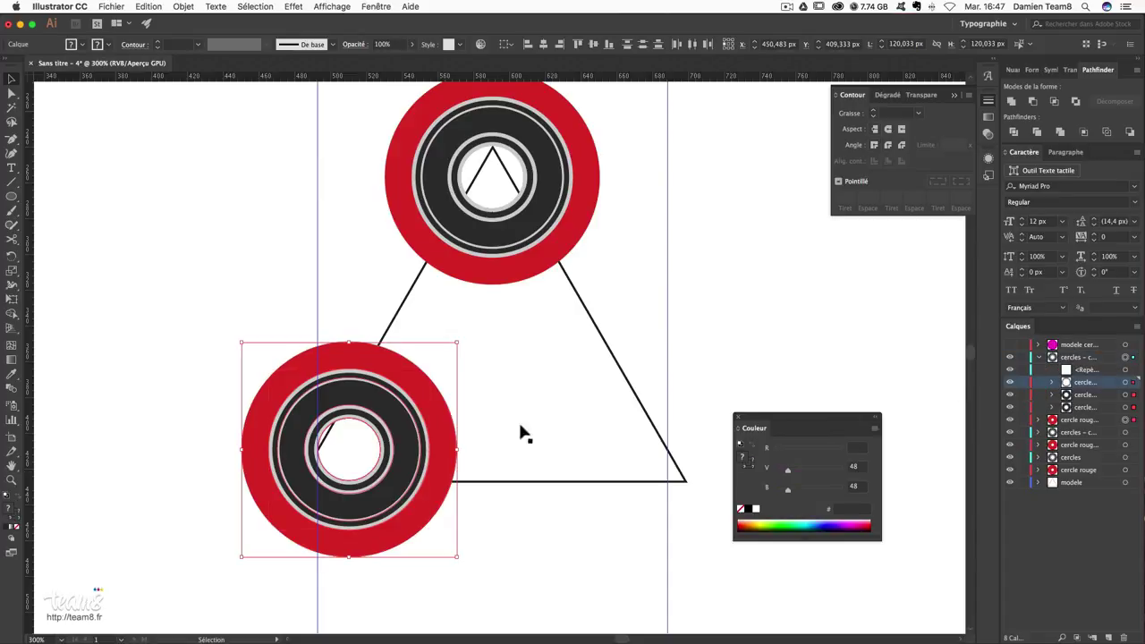
drag(447, 435, 597, 427)
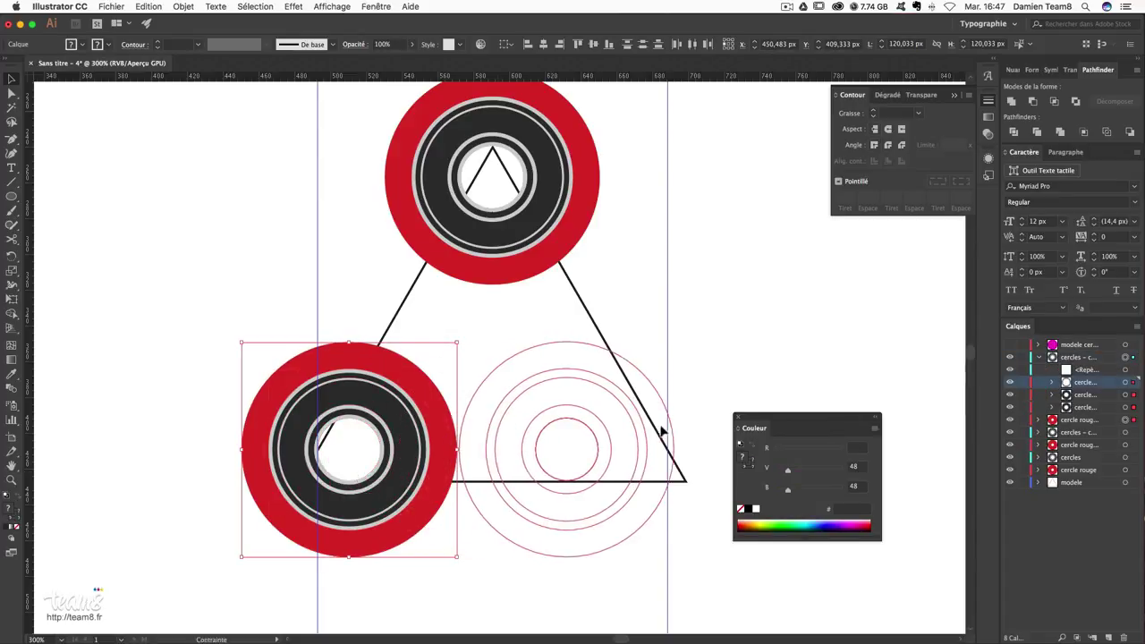
drag(598, 426, 719, 418)
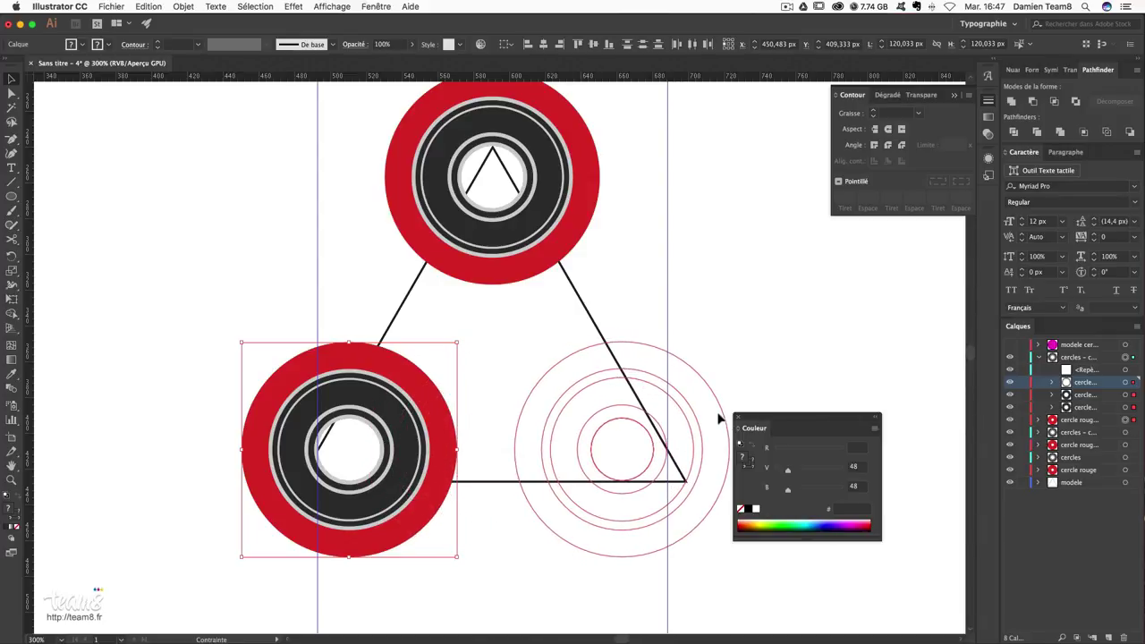
drag(718, 413, 733, 414)
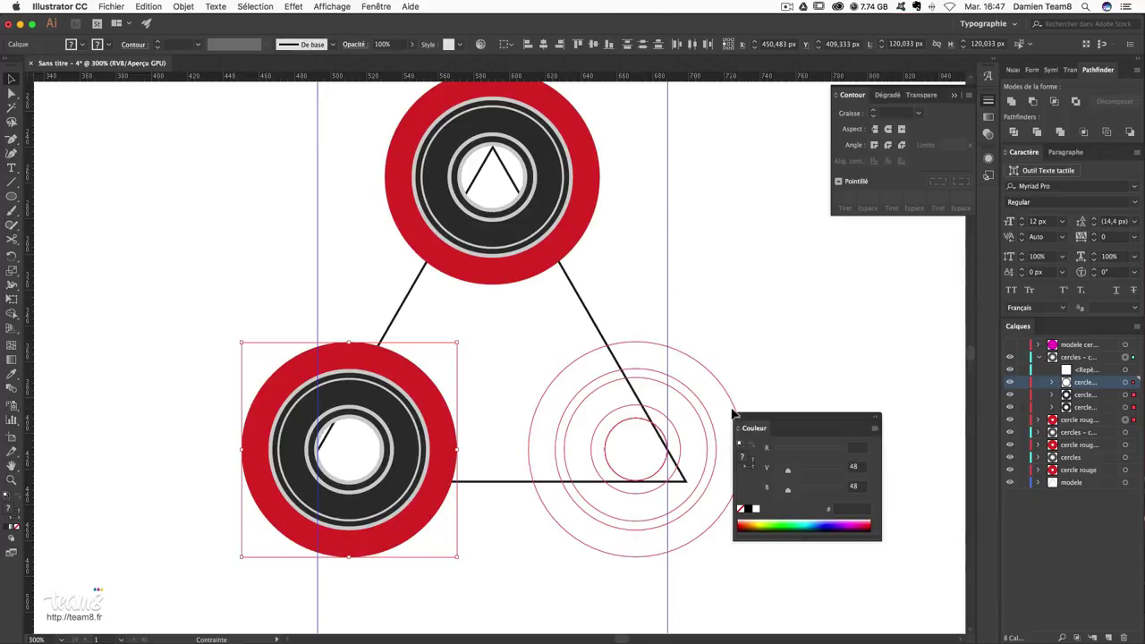
drag(732, 414, 732, 414)
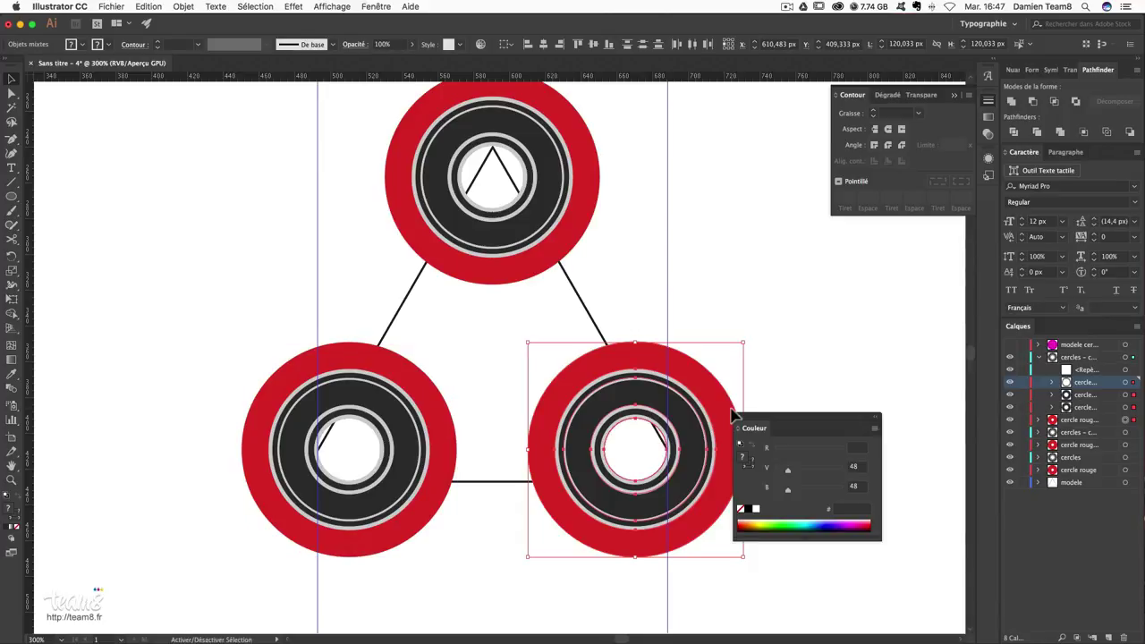
click(823, 370)
- Undo the misplaced copy and place the bearing again on the triangle's right corner
key(ctrl+z)
key(ctrl+z)
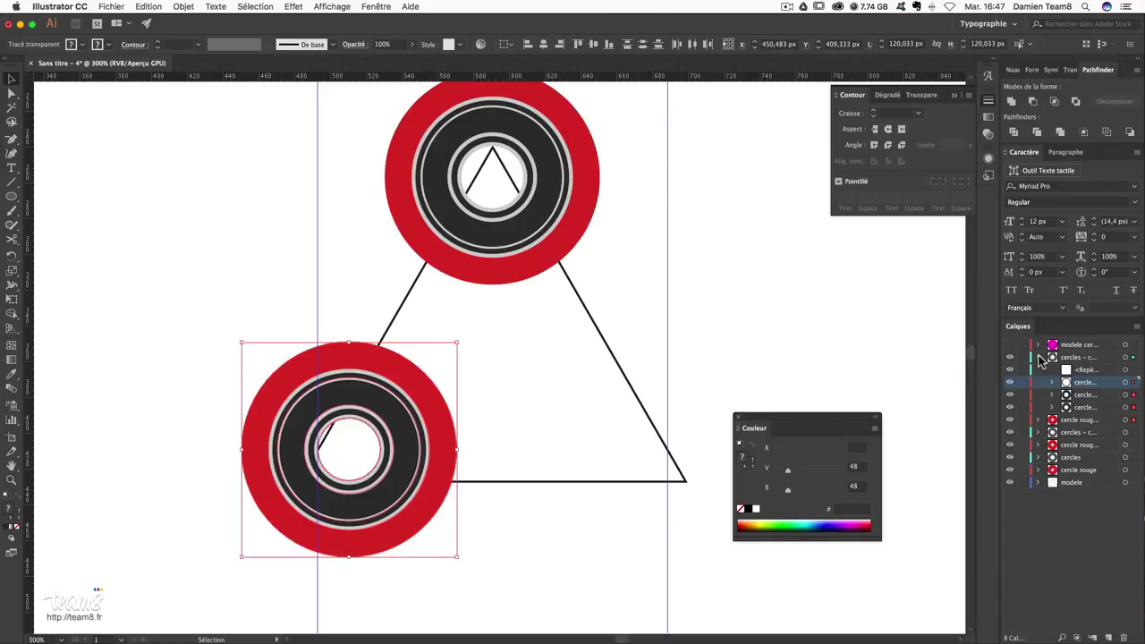
click(1039, 357)
click(1125, 358)
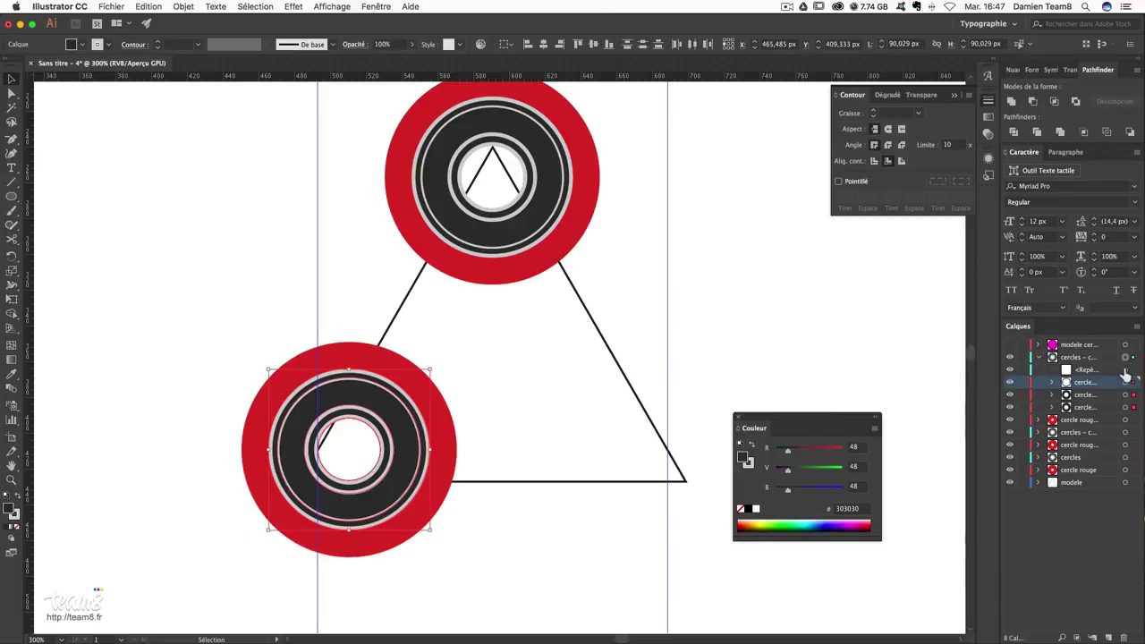
click(1038, 357)
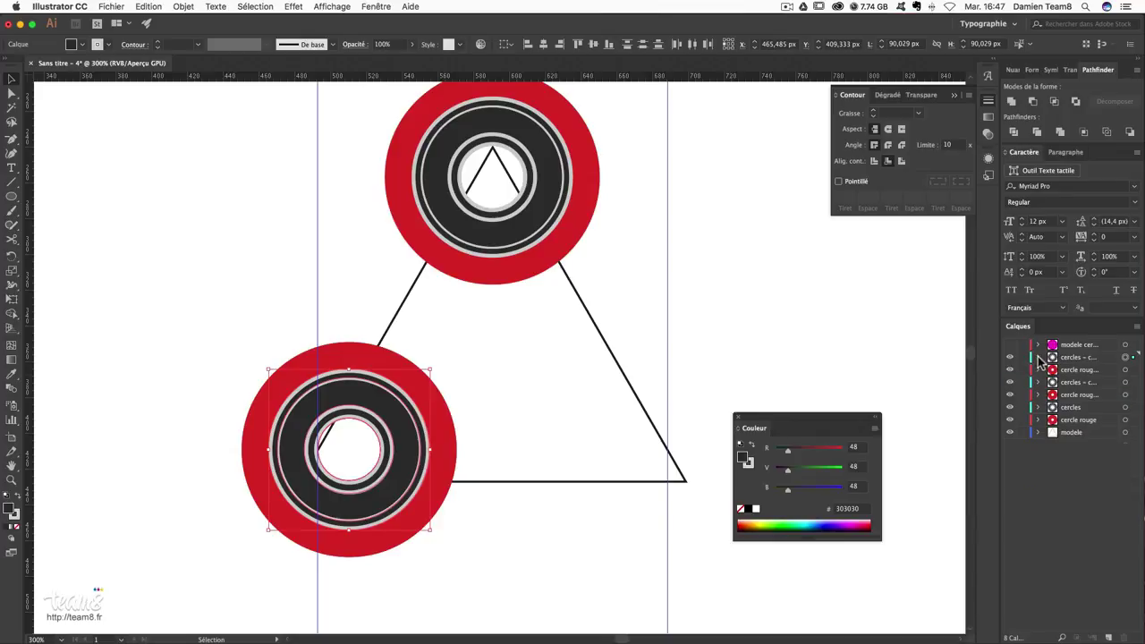
shift+click(1125, 370)
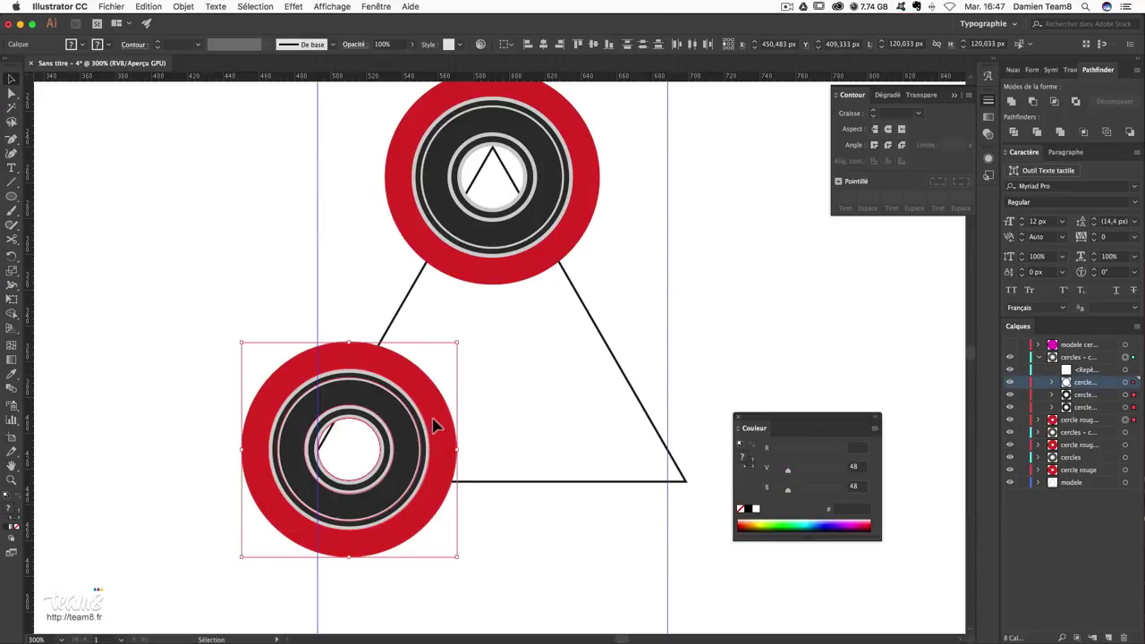
drag(434, 426, 721, 416)
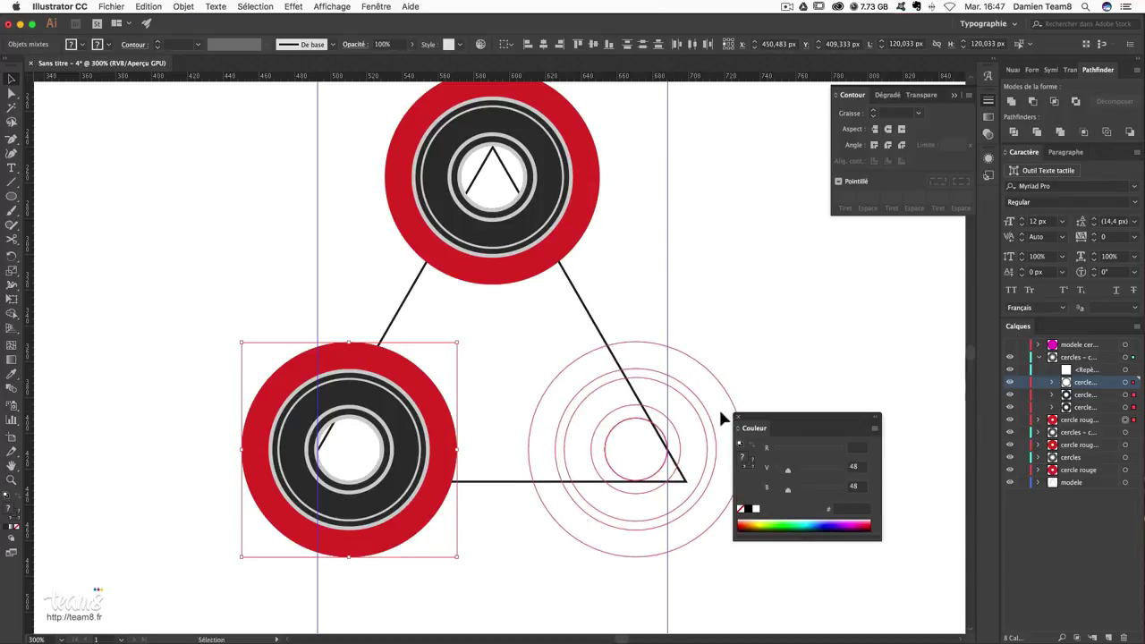
drag(721, 416, 720, 416)
click(806, 366)
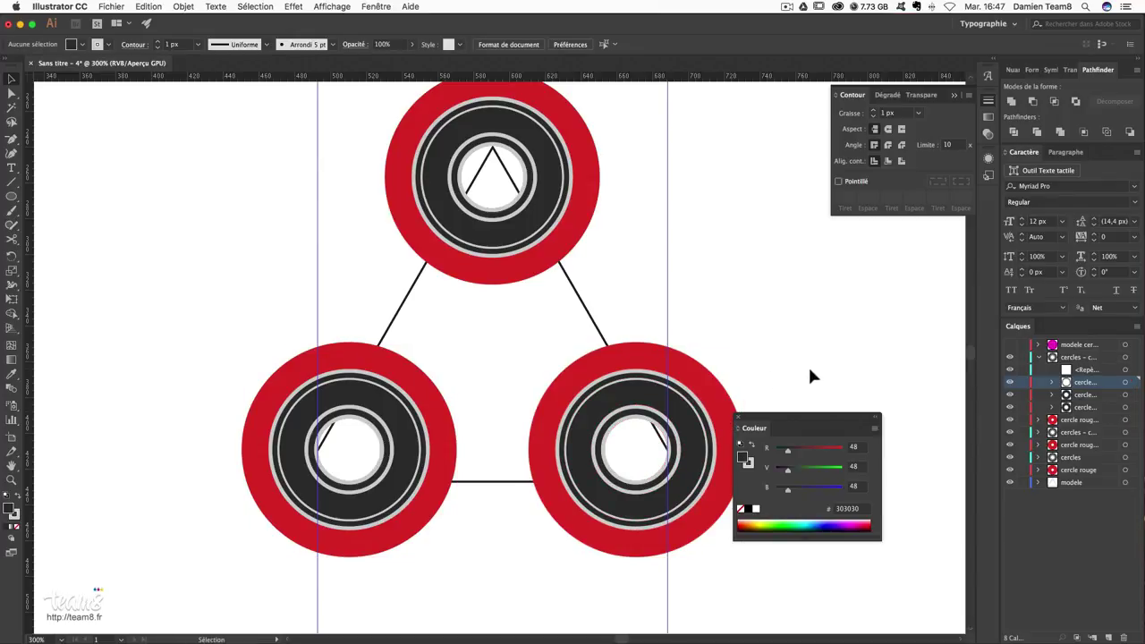
- Select the top bearing's dark ring, collapsing the ring layers in the Layers panel
click(1039, 357)
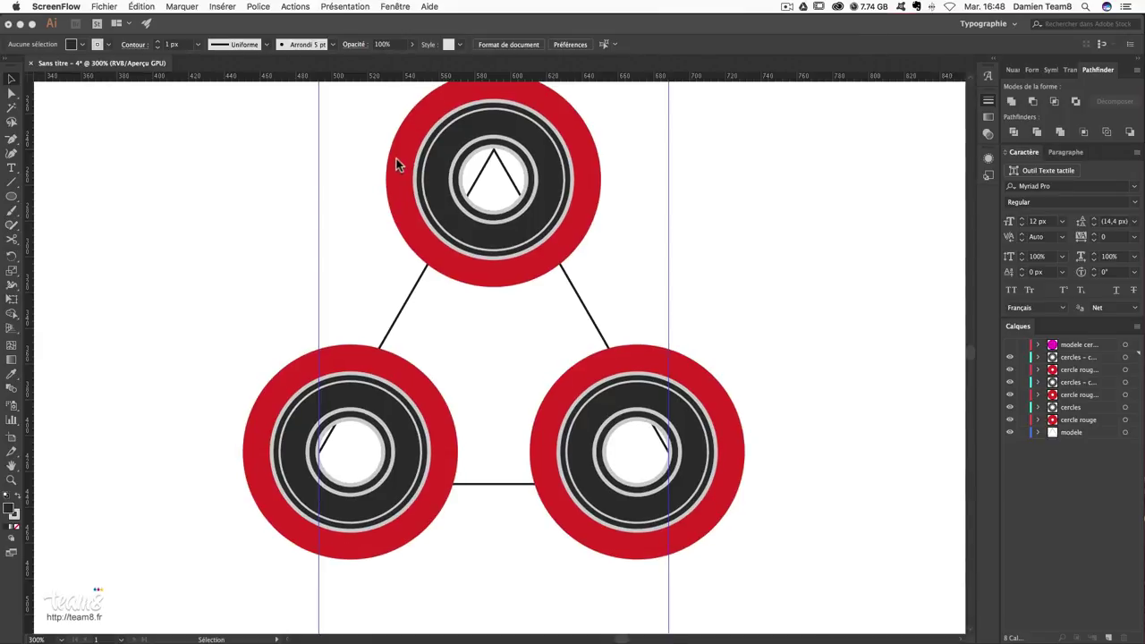
scroll(425, 144, up, 2)
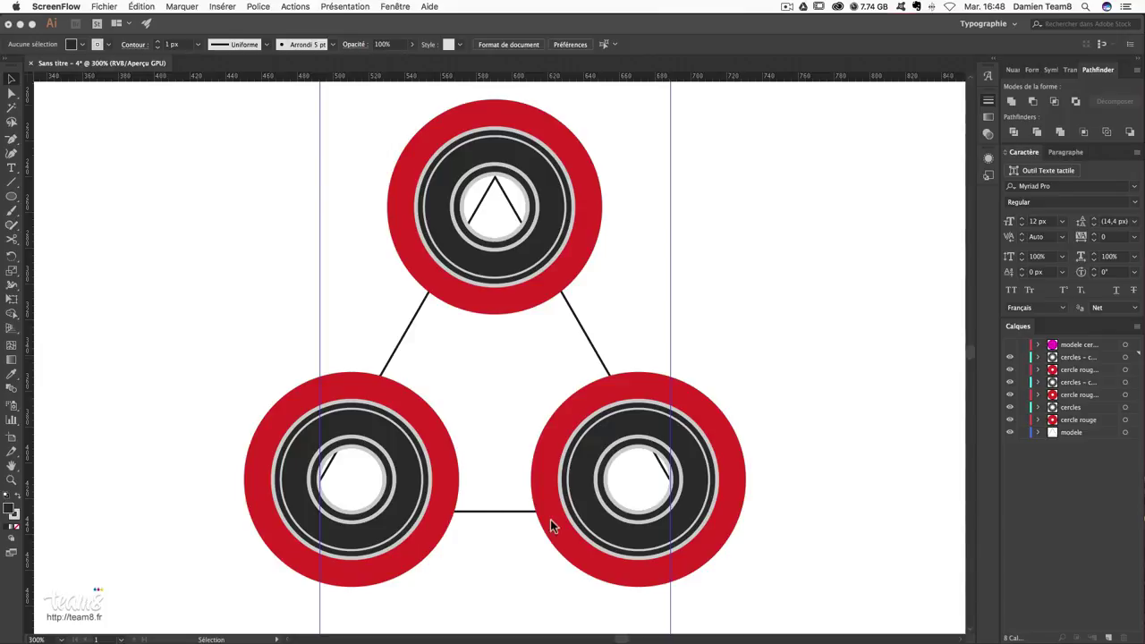
click(447, 195)
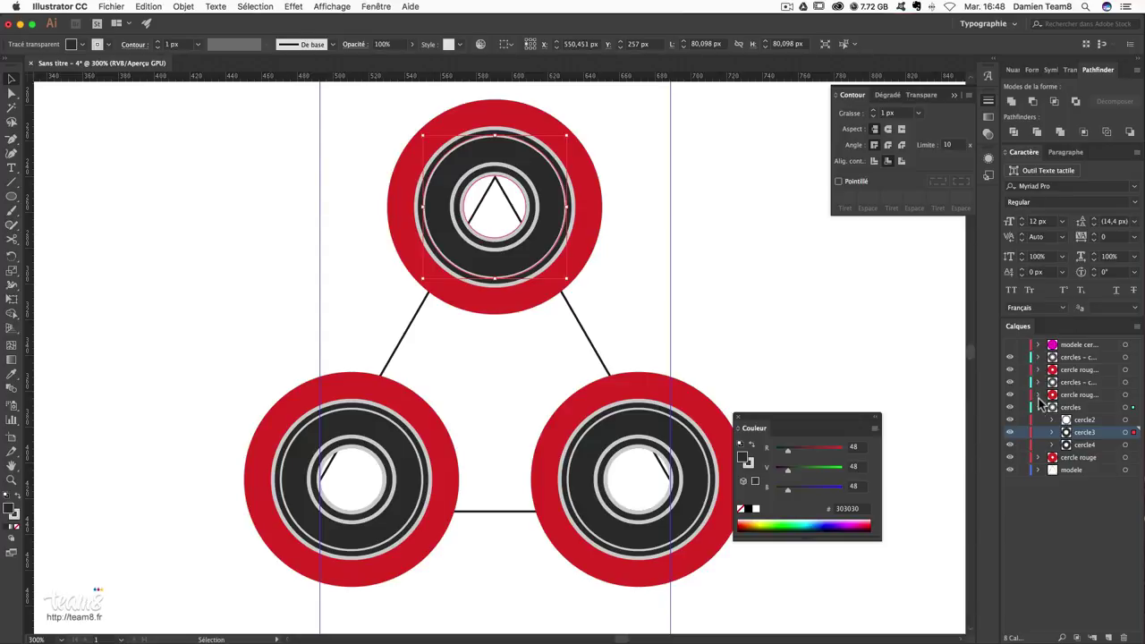
click(1067, 359)
- Create a new layer named 'cercle vide'
click(1108, 636)
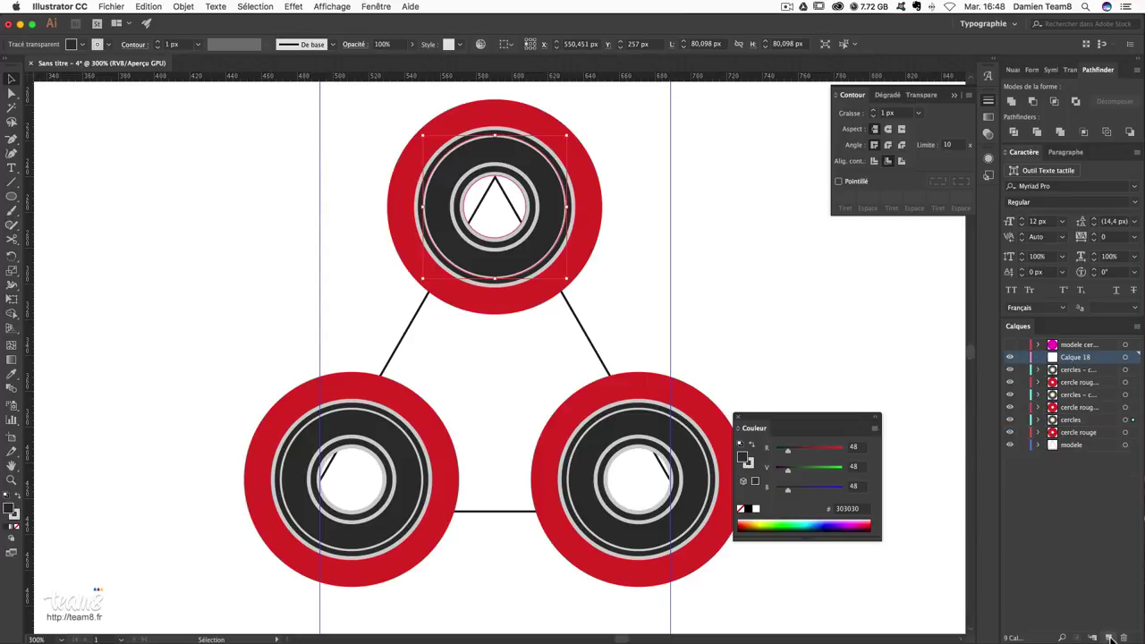
double_click(1078, 357)
text(ercle vid)
key(Return)
- Paste the dark ring in front, remove its stroke and move it up-left between bearings
key(ctrl+v)
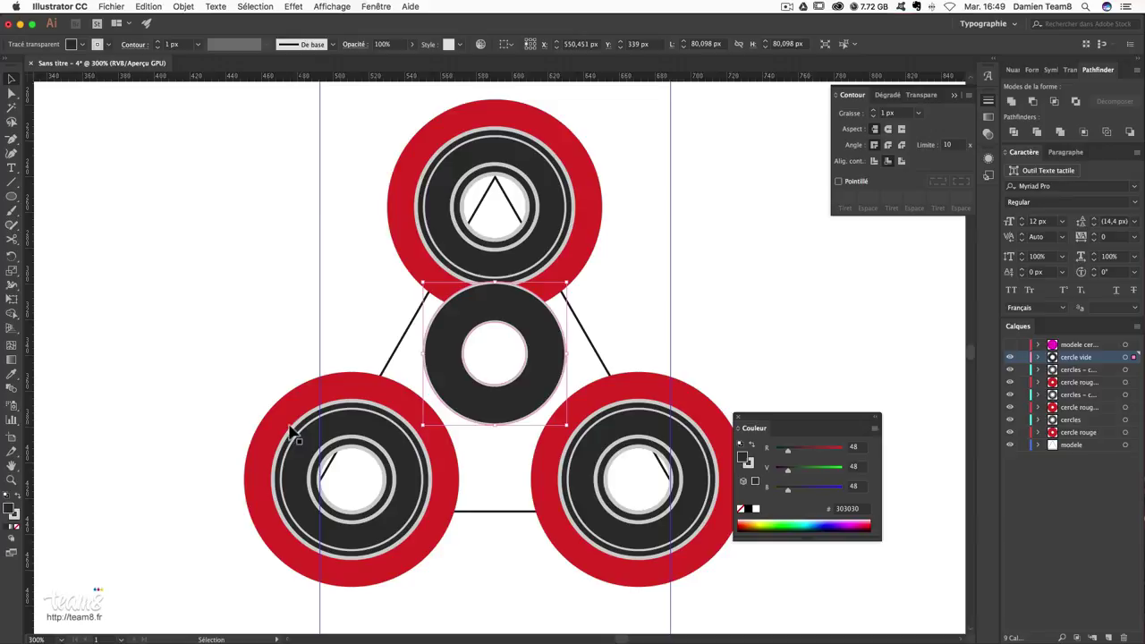
click(15, 518)
click(17, 526)
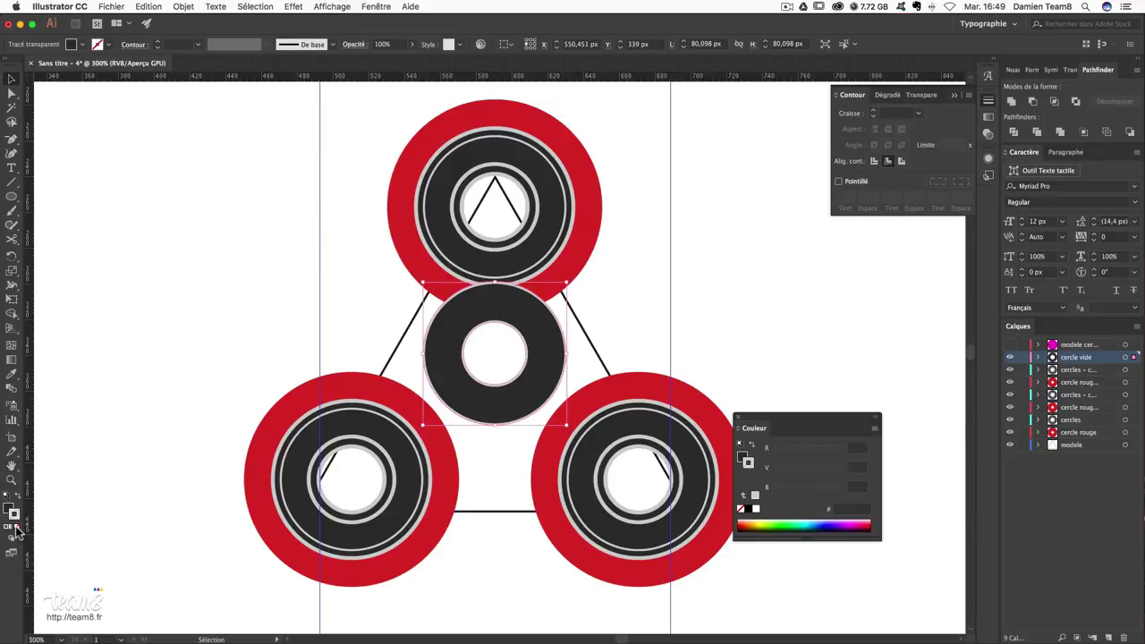
drag(555, 358, 404, 301)
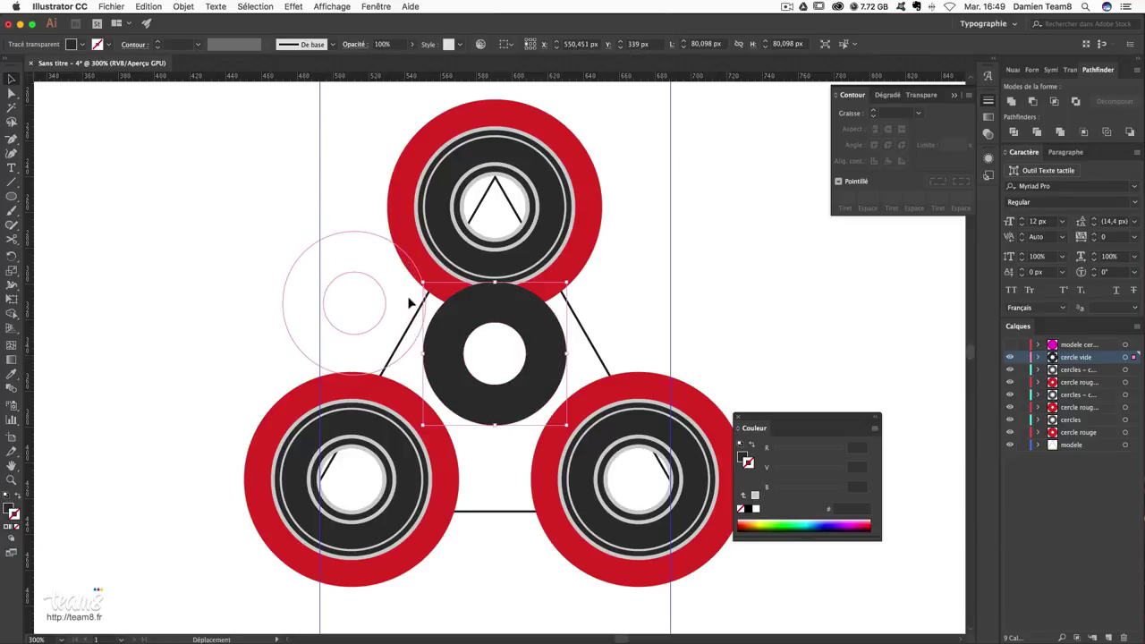
drag(404, 302, 396, 299)
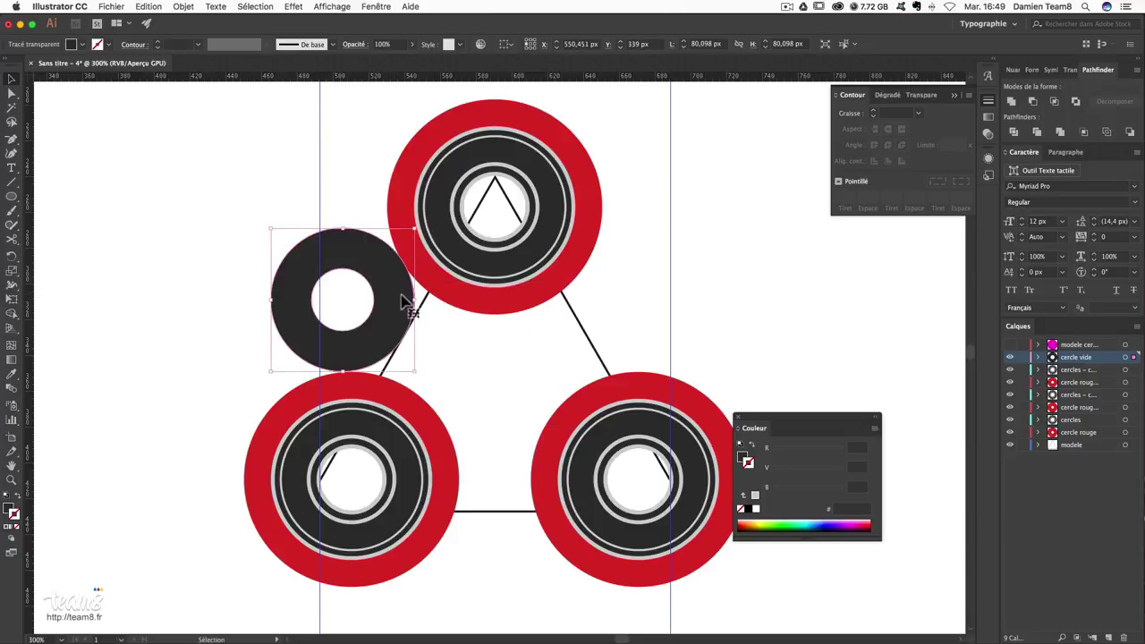
- Zoom in and nudge the dark grey ring slightly right and down into the left gap
click(788, 300)
key(ctrl+plus)
key(ctrl+plus)
drag(493, 319, 695, 384)
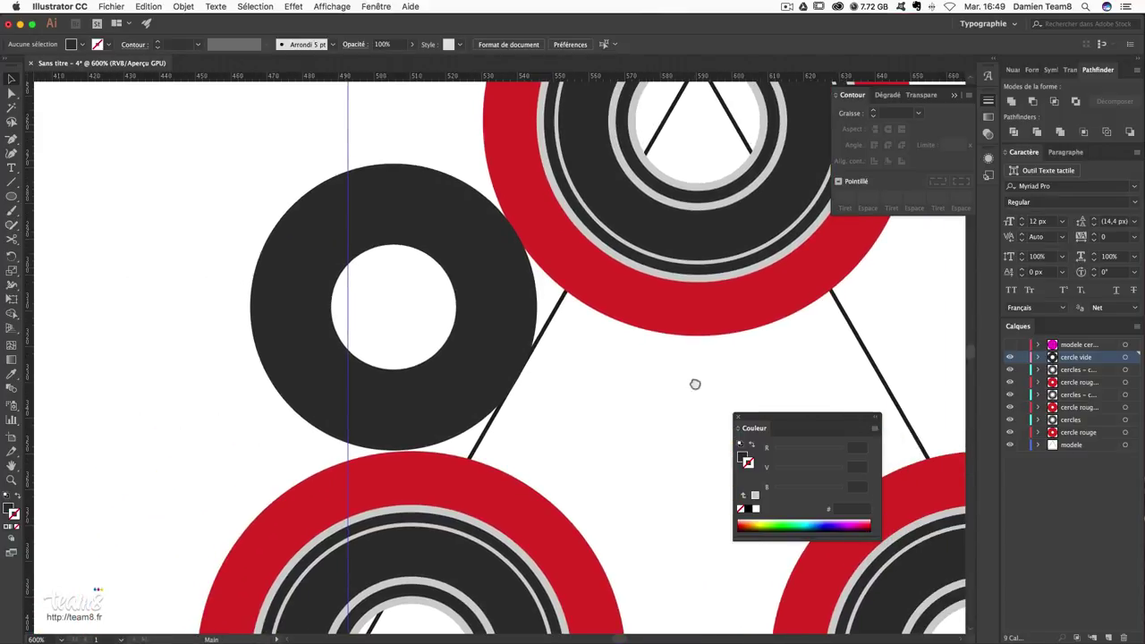
click(501, 252)
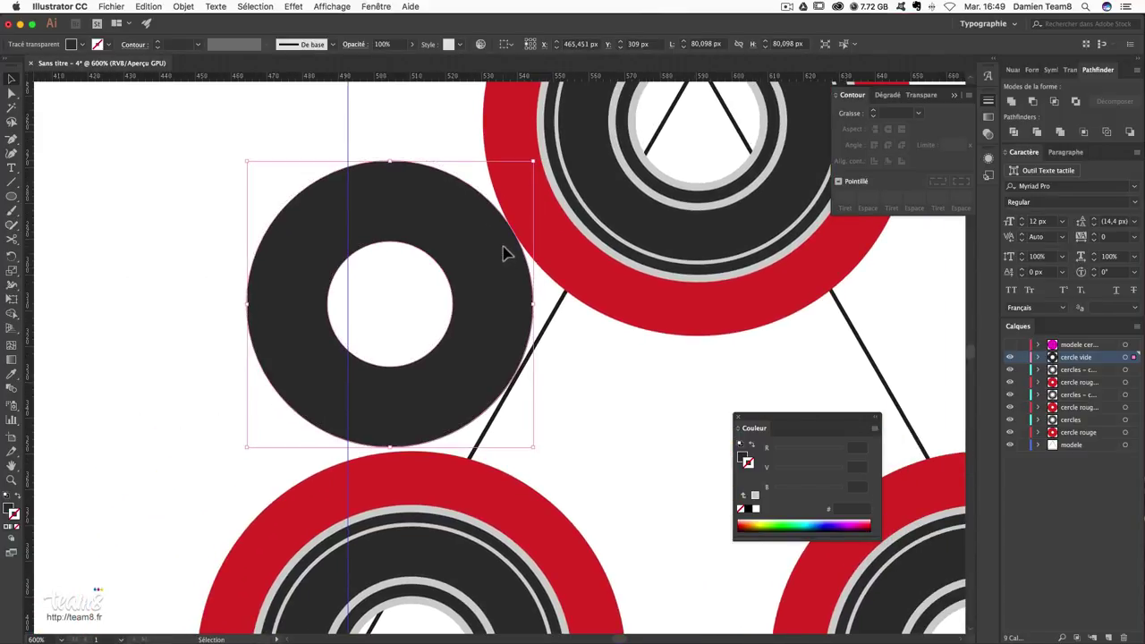
drag(503, 253, 511, 259)
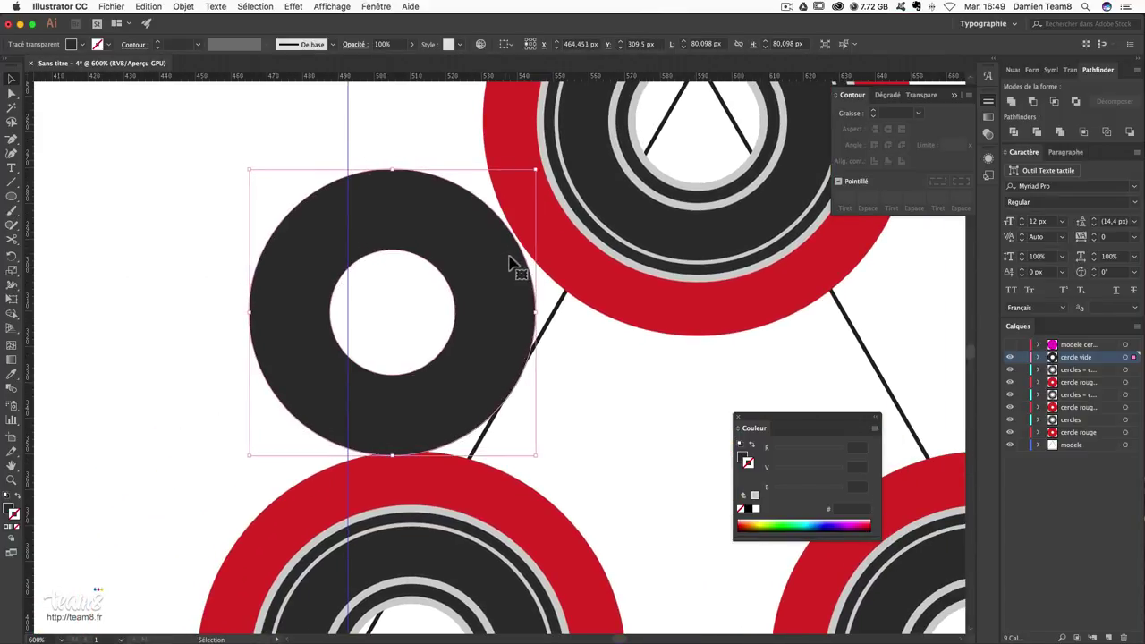
drag(511, 260, 511, 258)
click(676, 400)
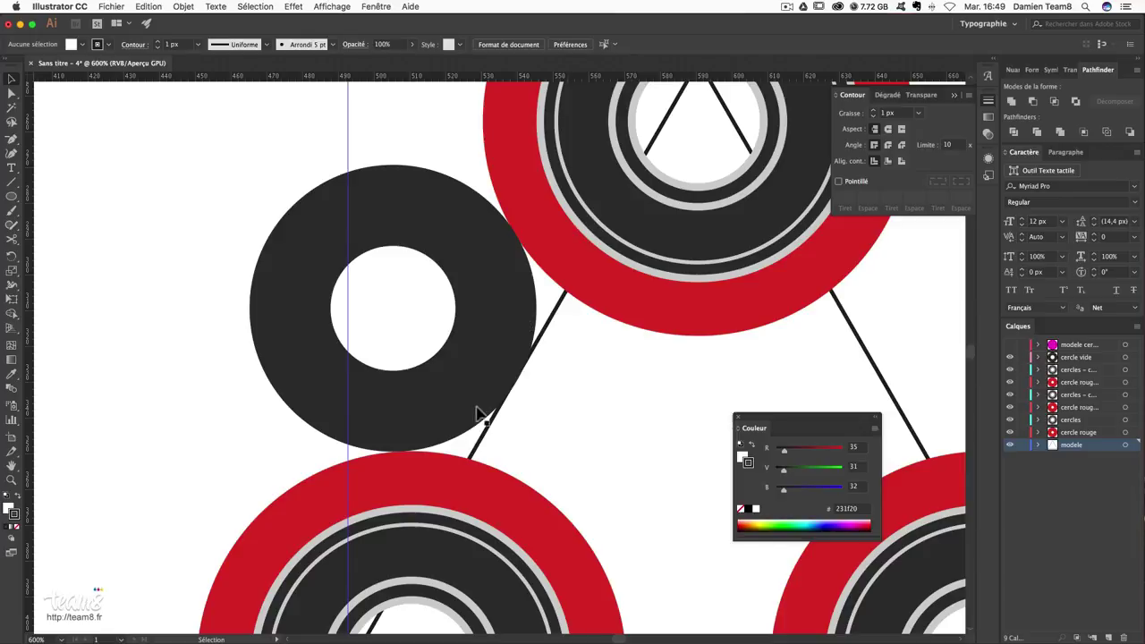
- Fine-tune the ring against the triangle's left side, then zoom back out to the whole spinner
key(ctrl+plus)
key(ctrl+plus)
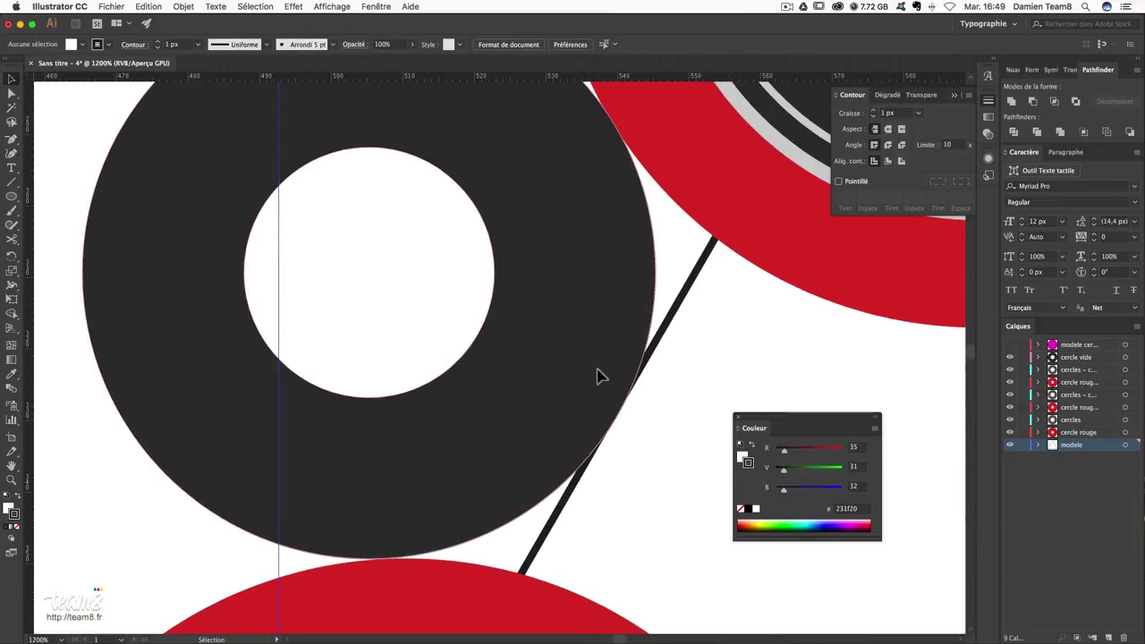
drag(599, 377, 634, 298)
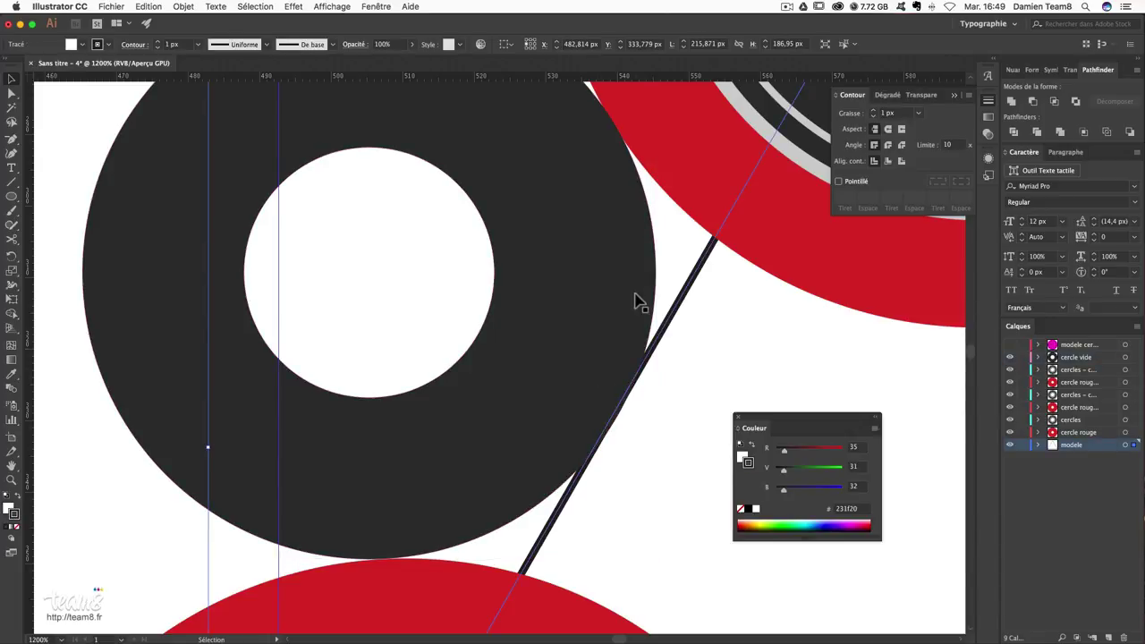
click(673, 240)
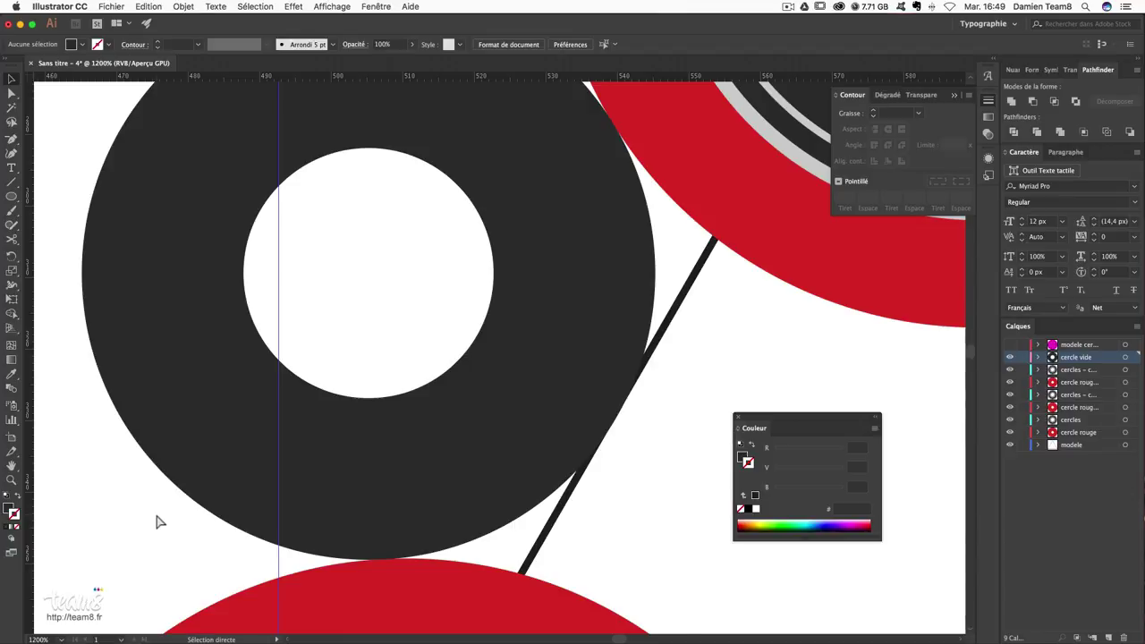
key(ctrl+minus)
key(ctrl+minus)
key(ctrl+minus)
key(ctrl+minus)
drag(456, 501, 316, 483)
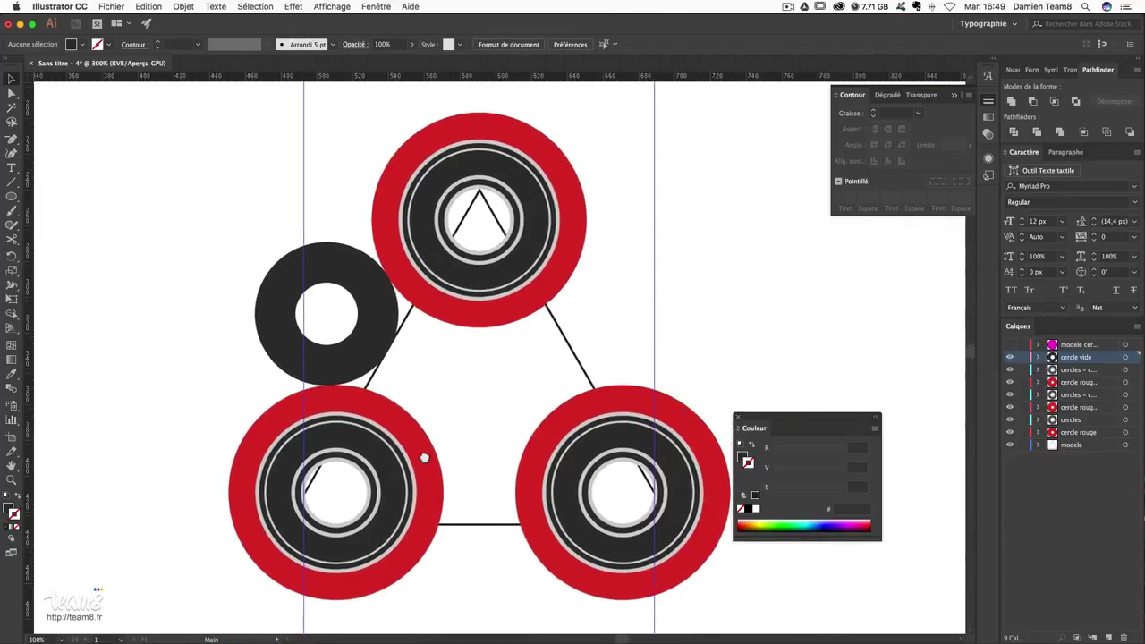
click(366, 362)
- Duplicate the 'cercle vide' layer and move the ring copy horizontally into the right-hand gap
drag(1087, 359, 1109, 637)
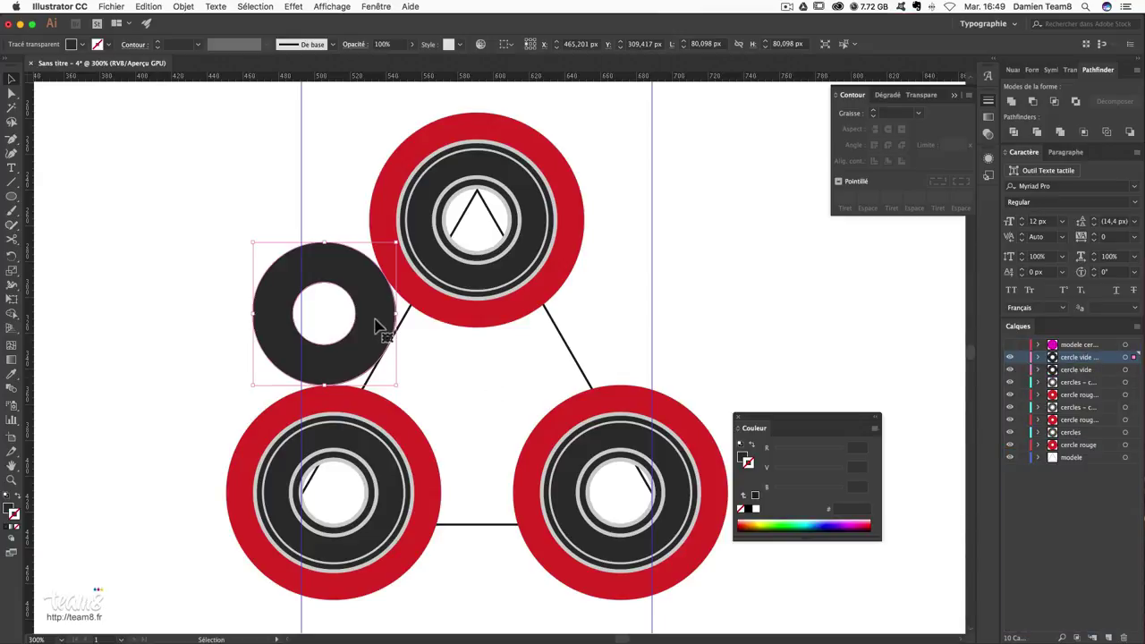
drag(376, 326, 680, 326)
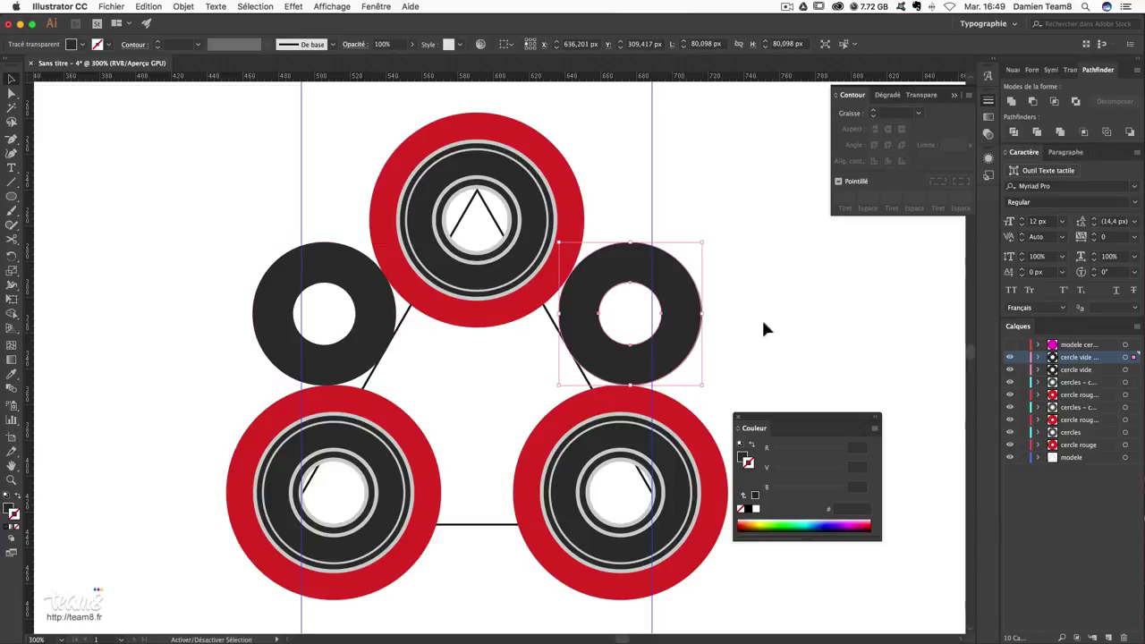
click(828, 326)
key(super+plus)
scroll(829, 325, down, 1)
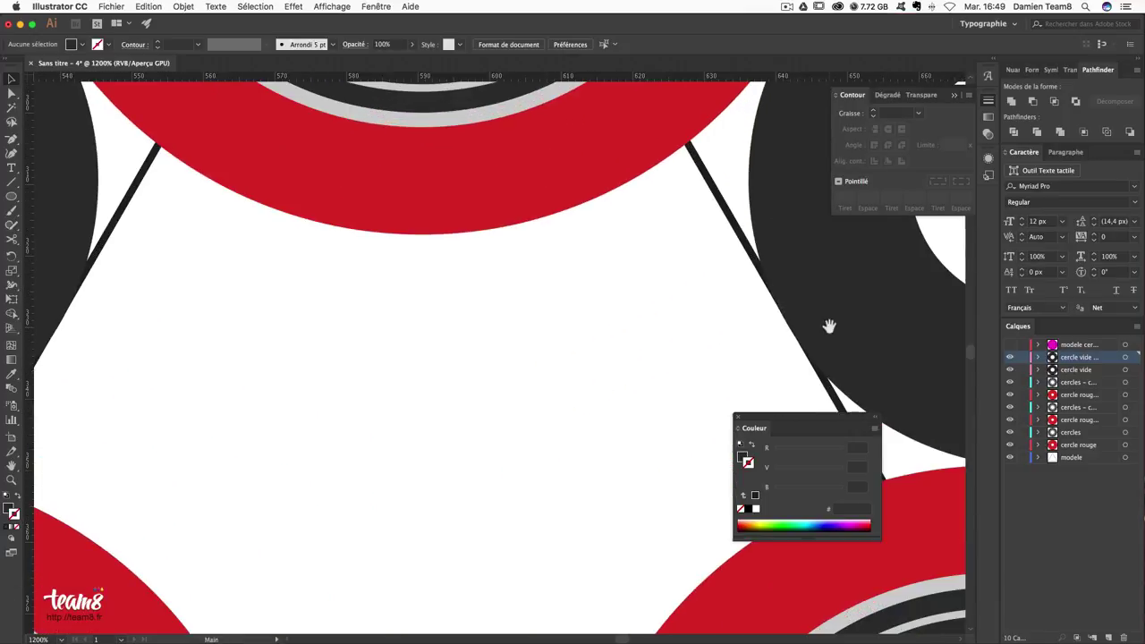
key(super+plus)
mouse_move(166, 462)
mouse_down()
mouse_move(145, 350)
mouse_move(220, 436)
mouse_up()
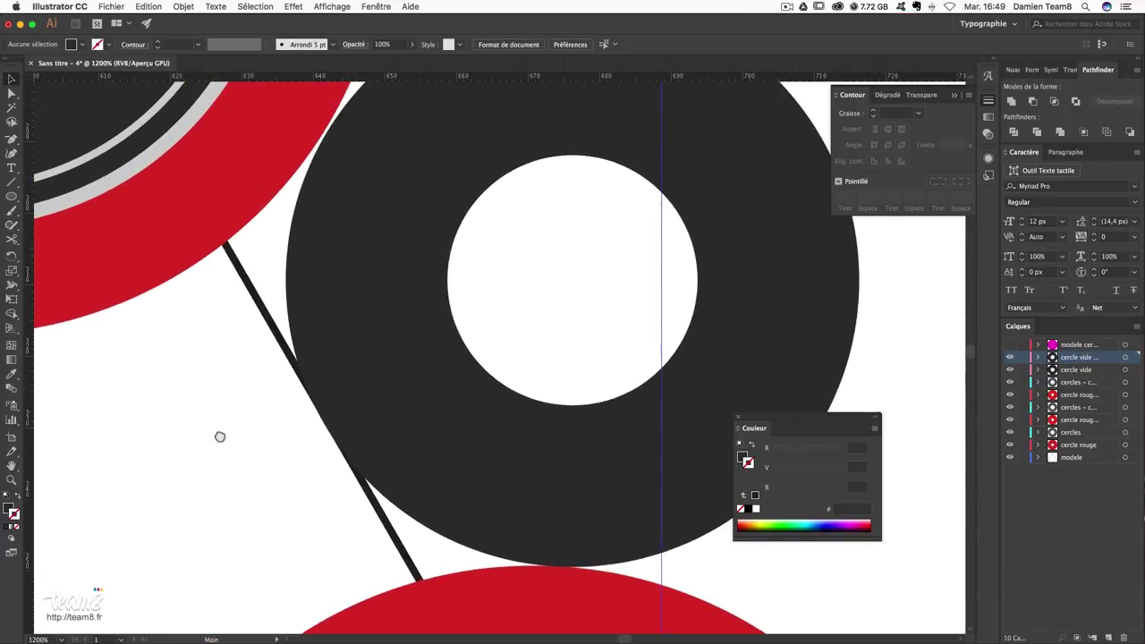
- Check the right ring's alignment at close zoom, then zoom out to the whole spinner
click(342, 298)
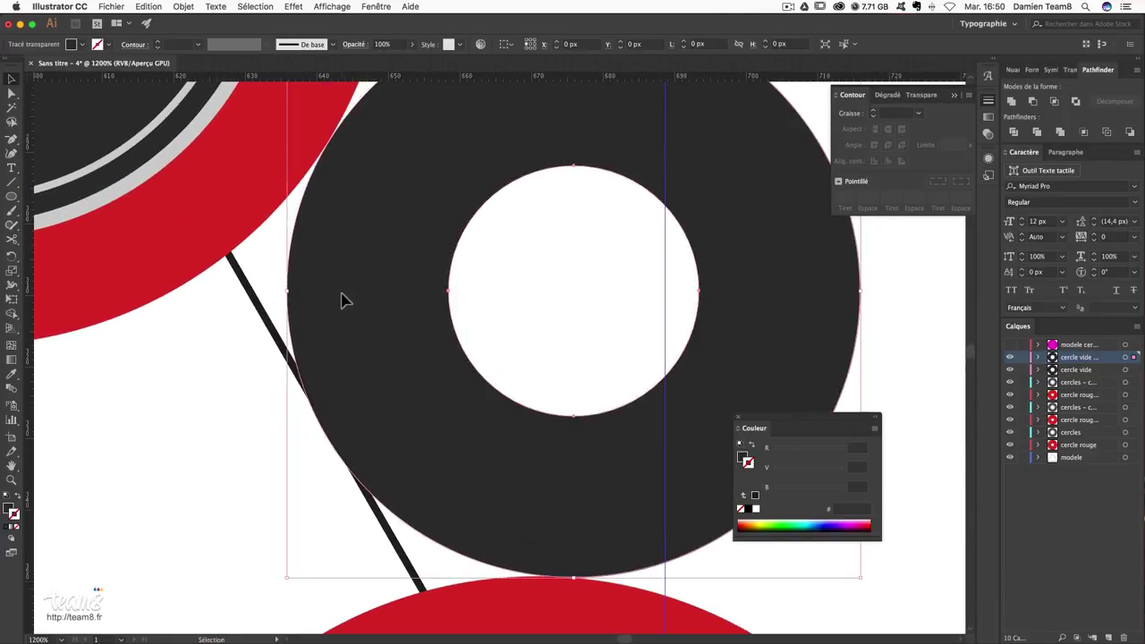
click(885, 348)
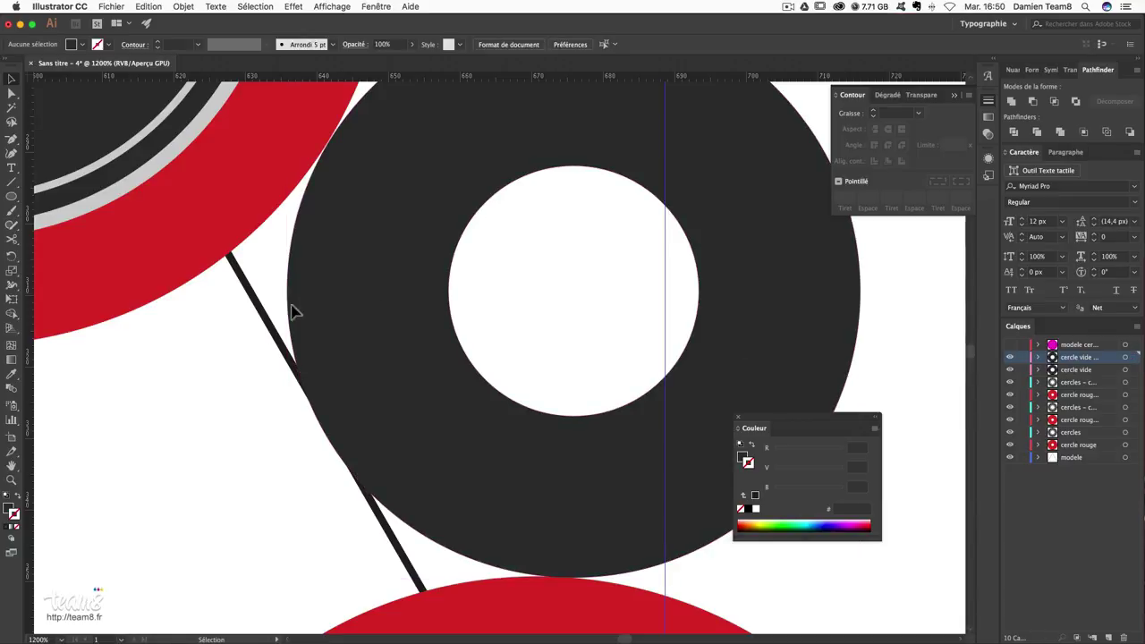
click(355, 284)
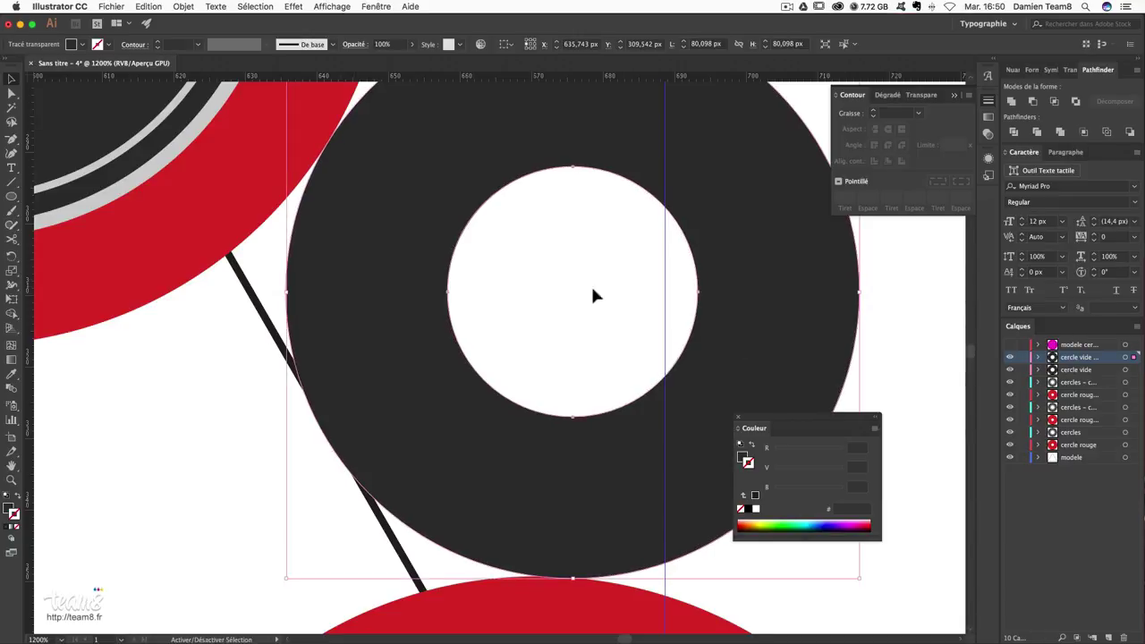
click(897, 296)
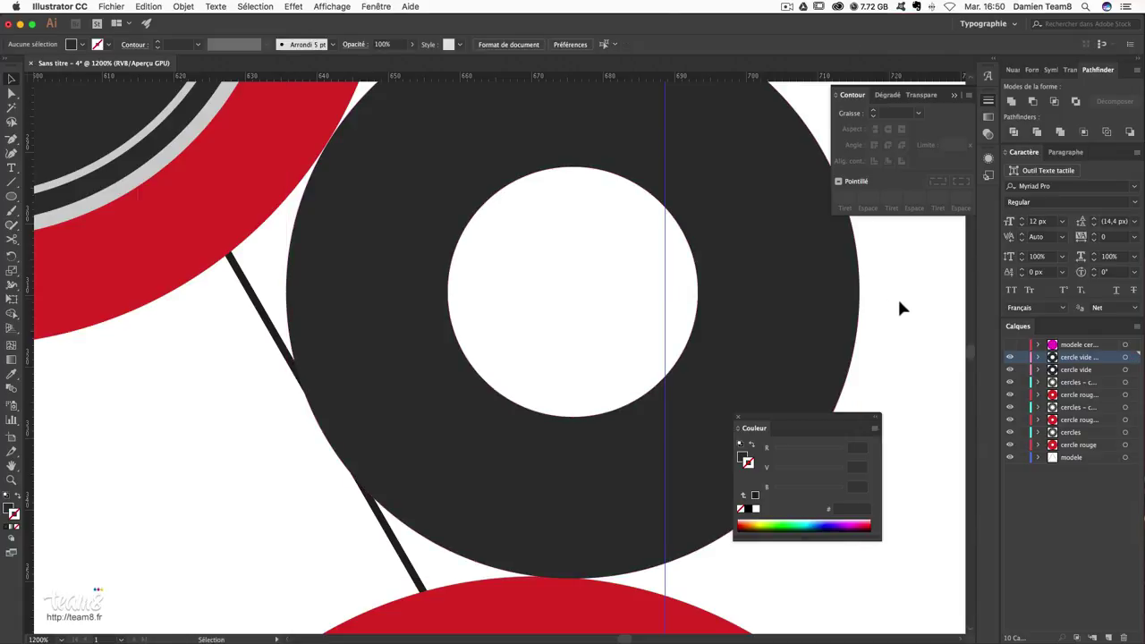
click(365, 284)
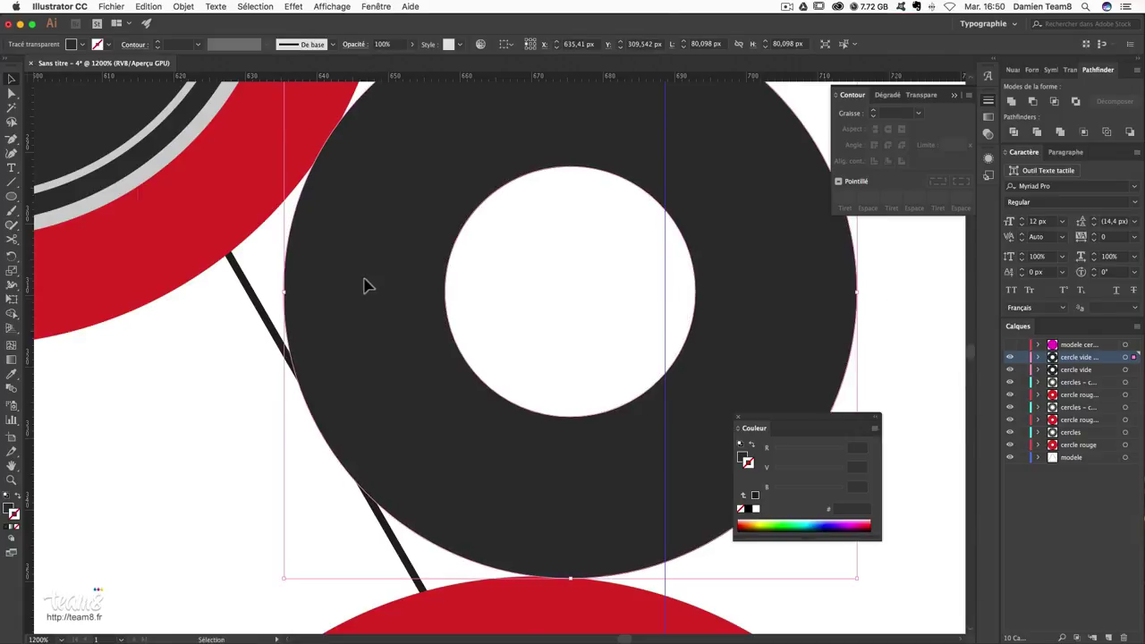
click(883, 313)
click(365, 228)
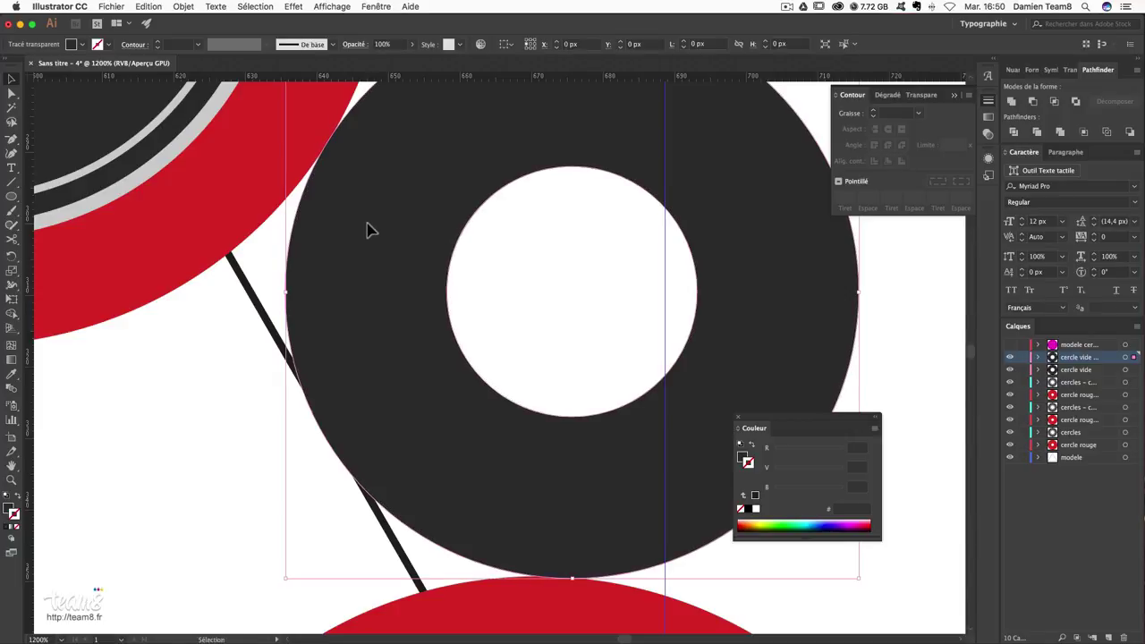
click(881, 249)
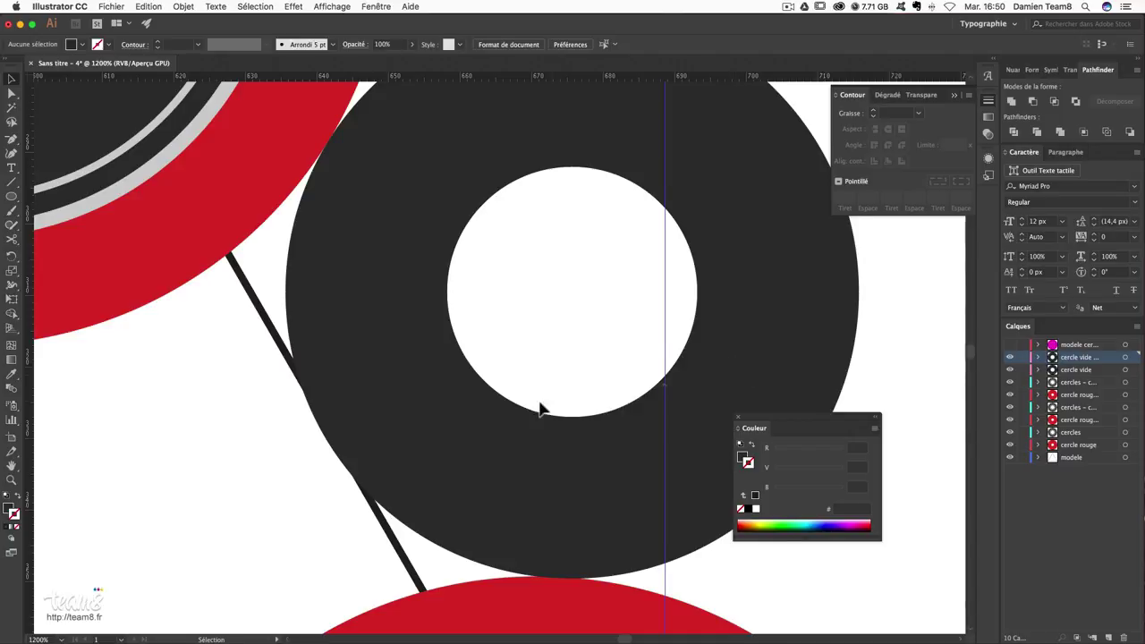
scroll(541, 407, left, 2)
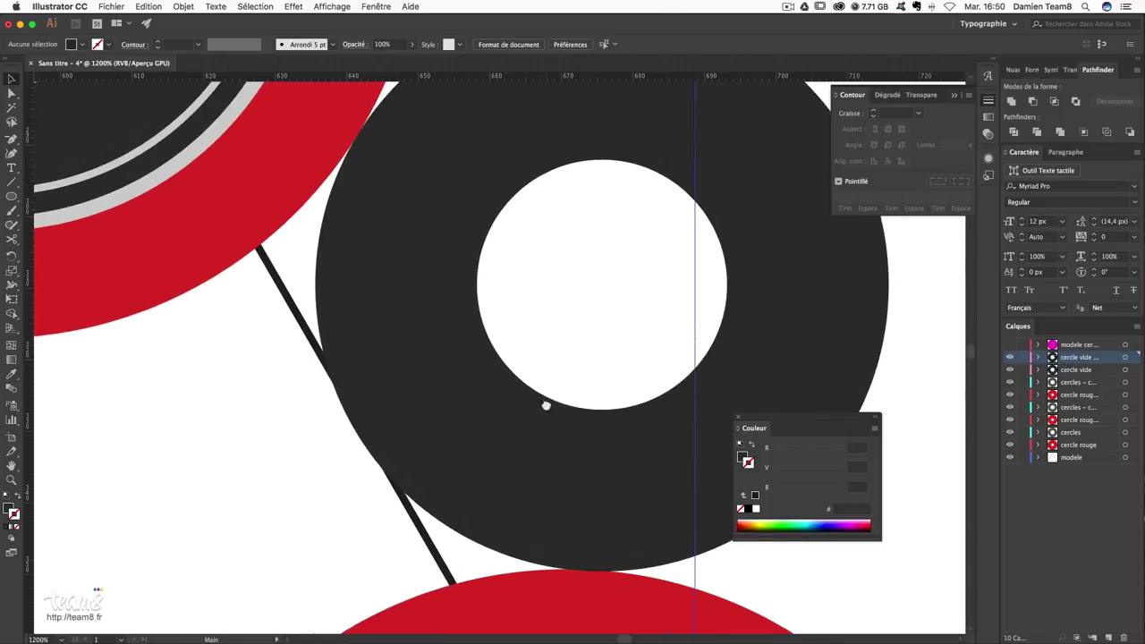
click(436, 213)
click(933, 302)
key(ctrl+minus)
key(ctrl+minus)
key(ctrl+minus)
key(ctrl+minus)
mouse_move(546, 412)
mouse_down()
mouse_move(626, 332)
mouse_move(656, 341)
mouse_up()
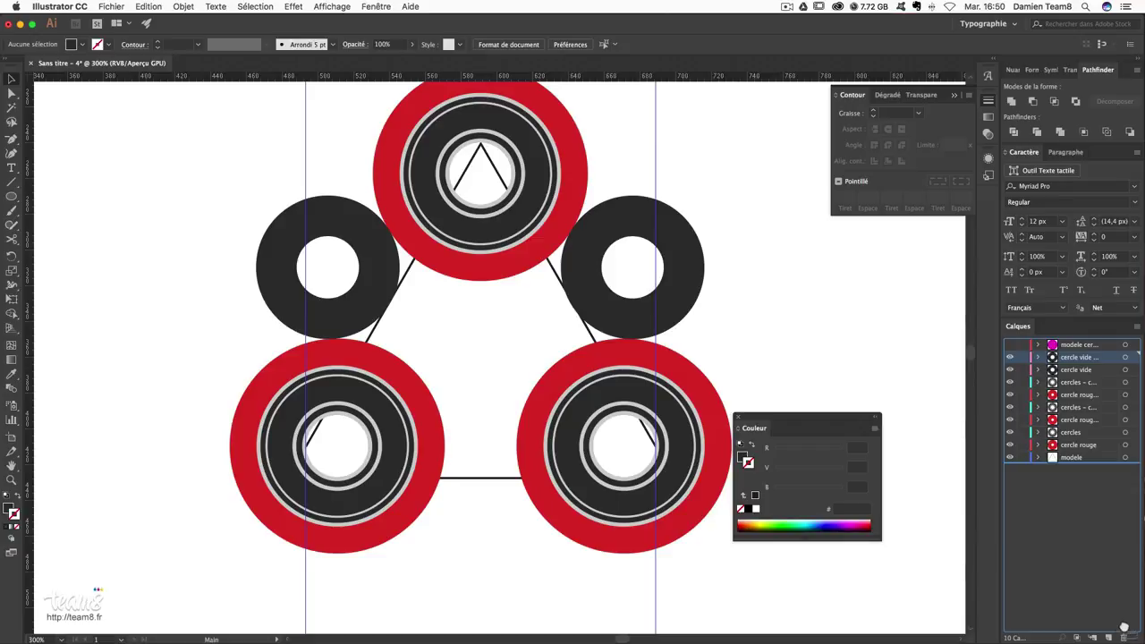
- Duplicate the 'cercle vide' layer again and move the copy into the bottom gap
drag(1082, 358, 1108, 636)
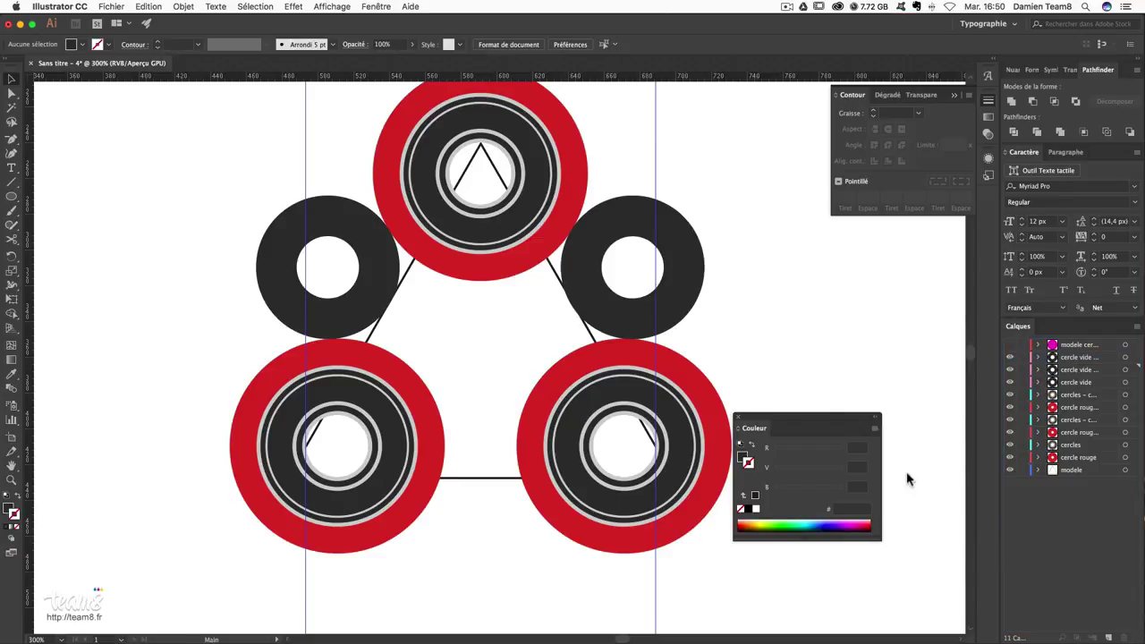
click(1125, 357)
drag(689, 252, 536, 529)
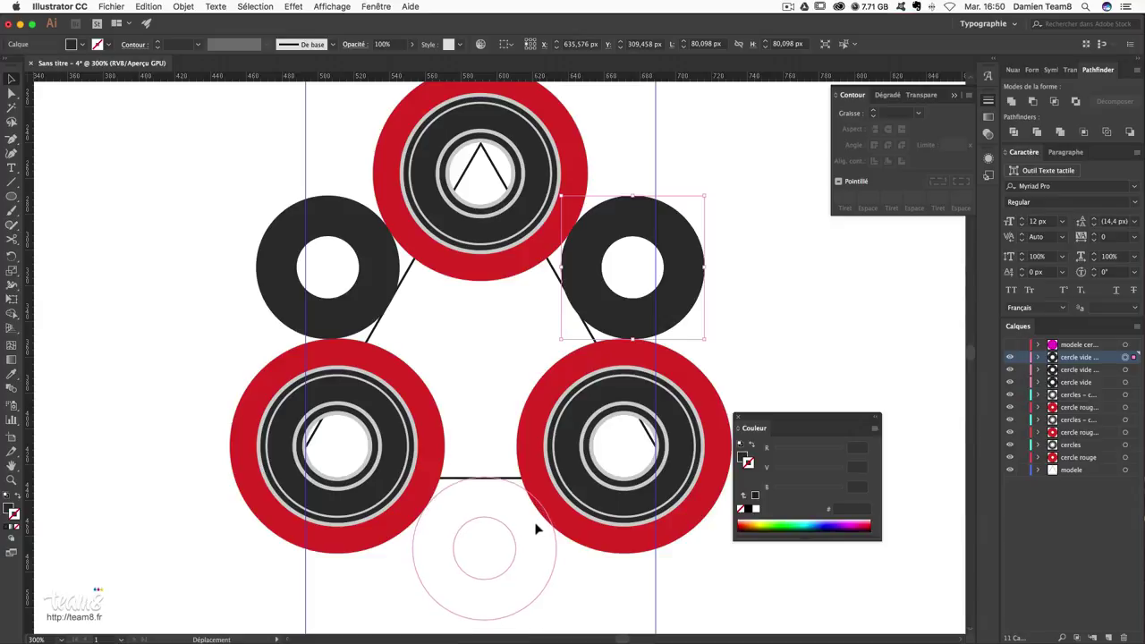
drag(536, 530, 532, 534)
key(super+plus)
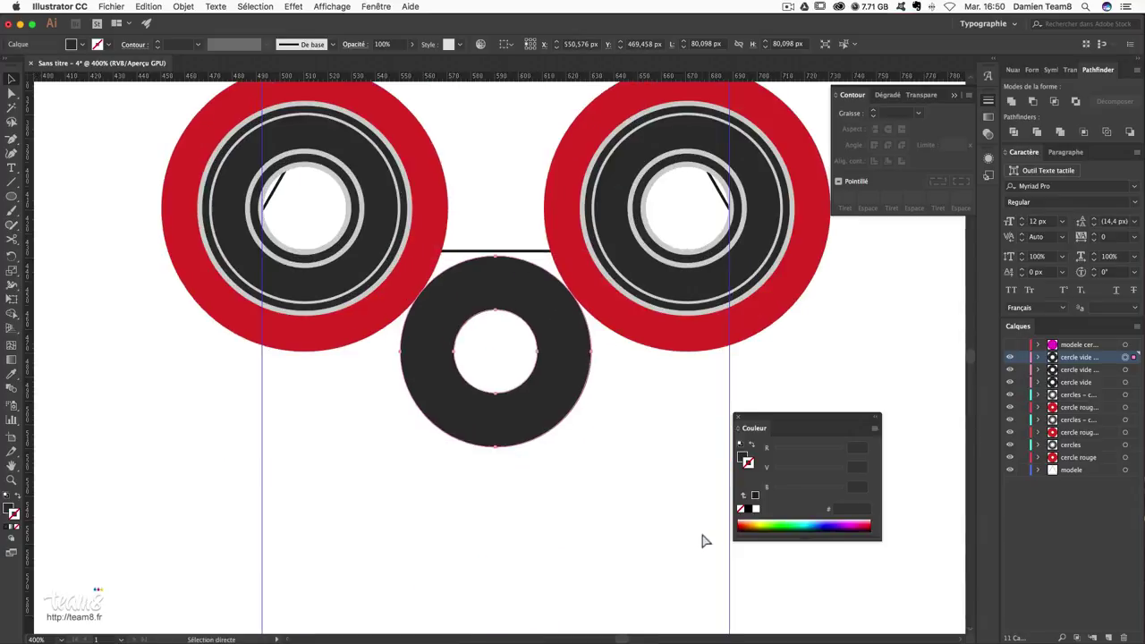
key(super+plus)
- At 1600% zoom, nudge the bottom ring slightly left against the triangle's base, then zoom out
key(v)
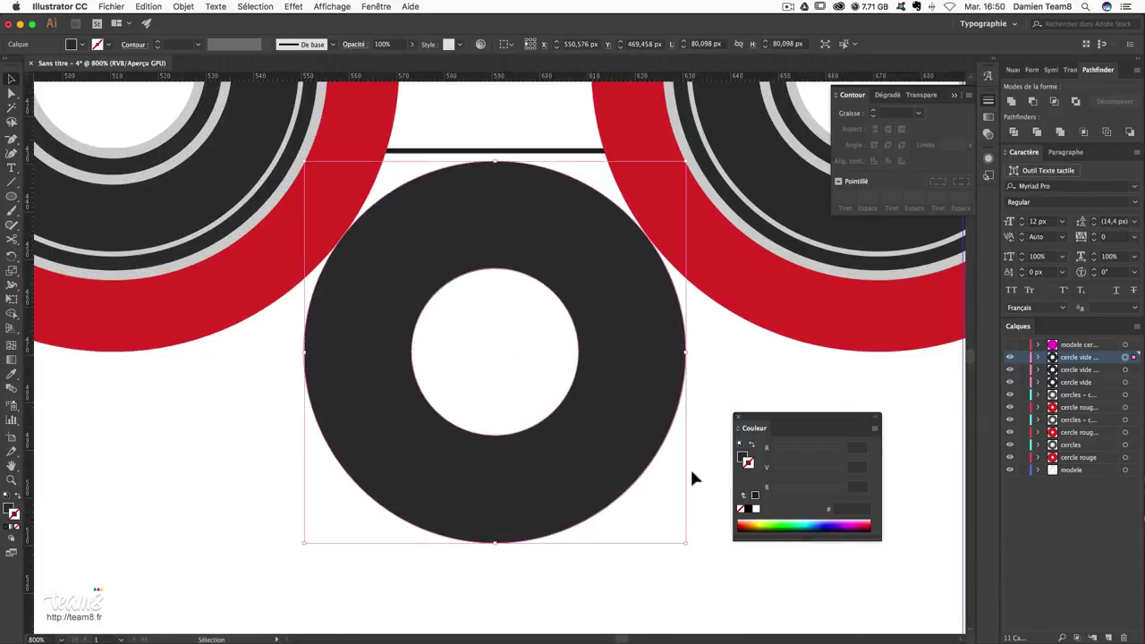
drag(511, 179, 493, 320)
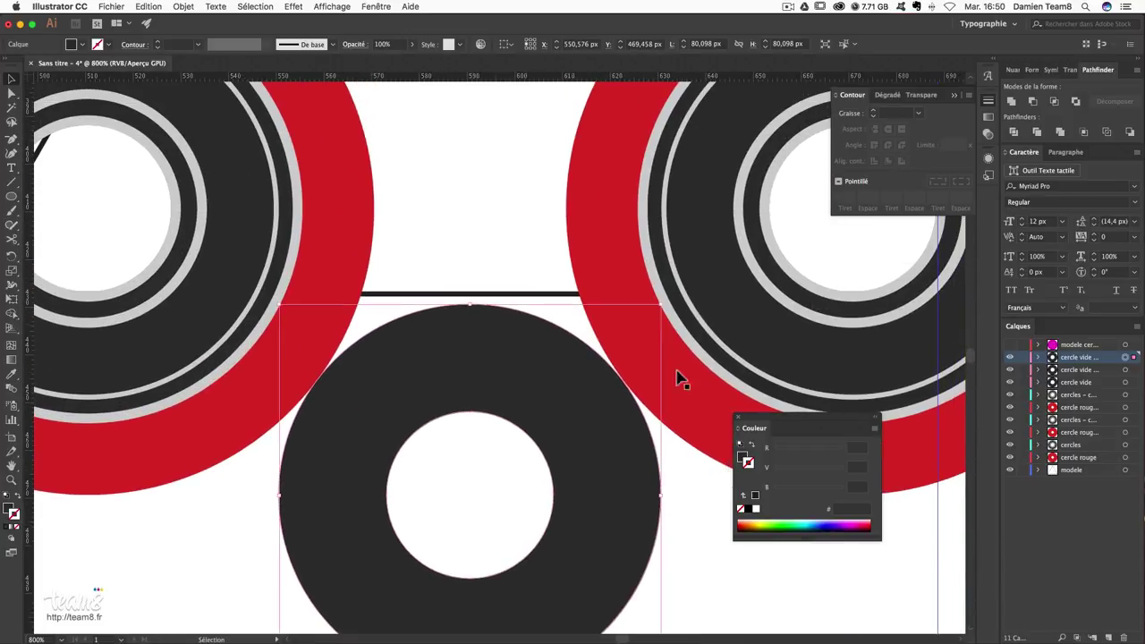
key(super+plus)
key(super+plus)
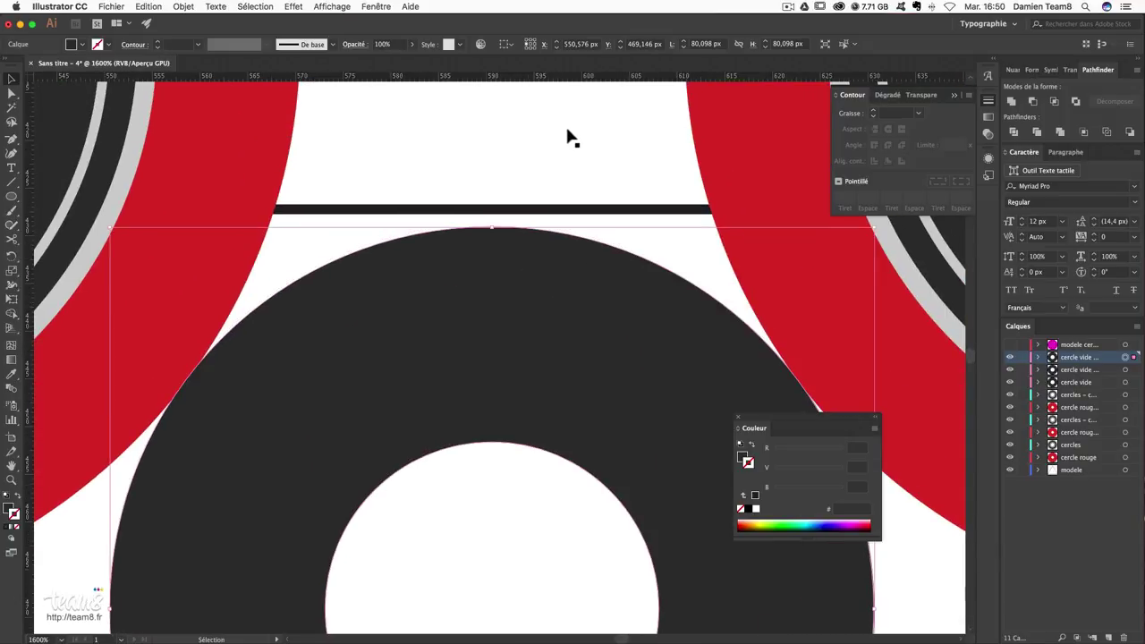
click(630, 209)
click(914, 561)
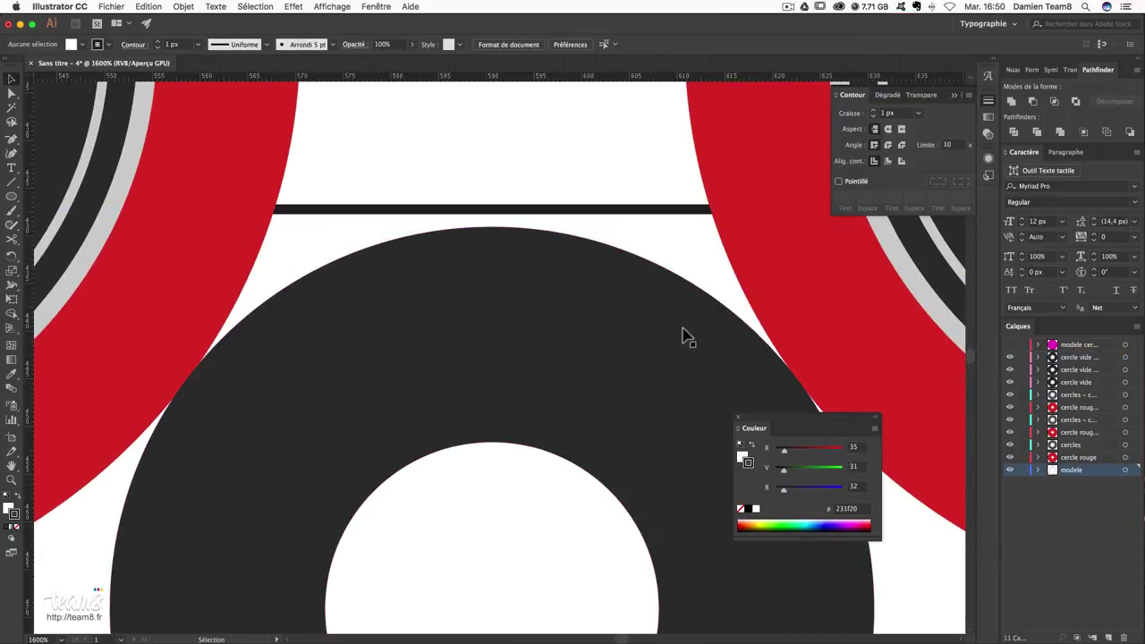
click(683, 335)
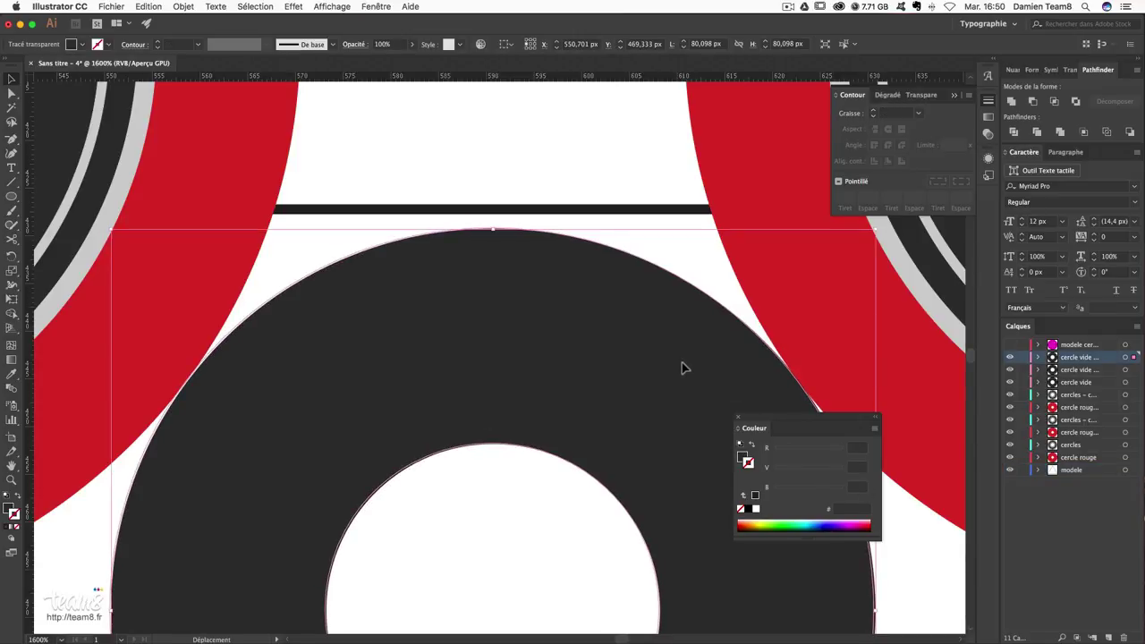
drag(681, 367, 680, 367)
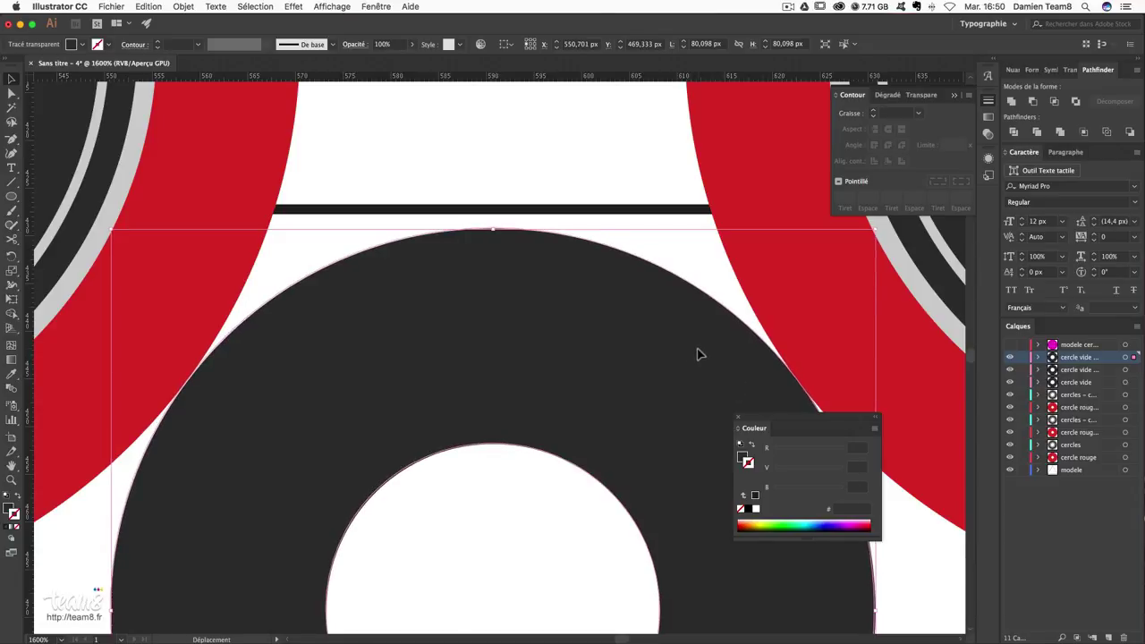
click(905, 537)
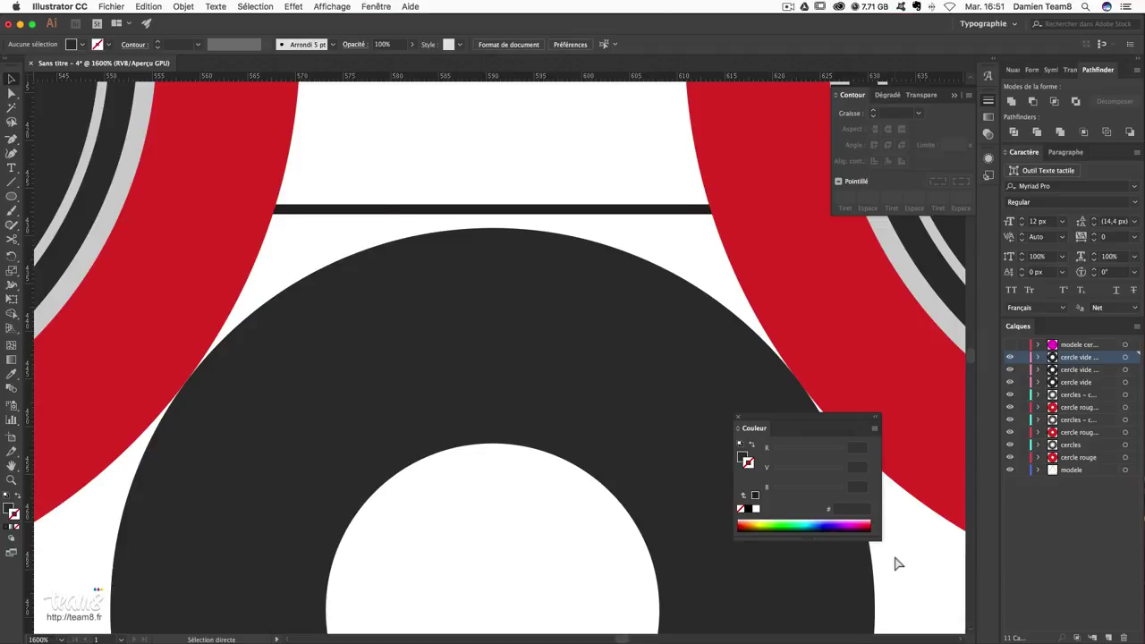
key(ctrl+minus)
key(ctrl+minus)
key(ctrl+minus)
key(ctrl+minus)
key(ctrl+minus)
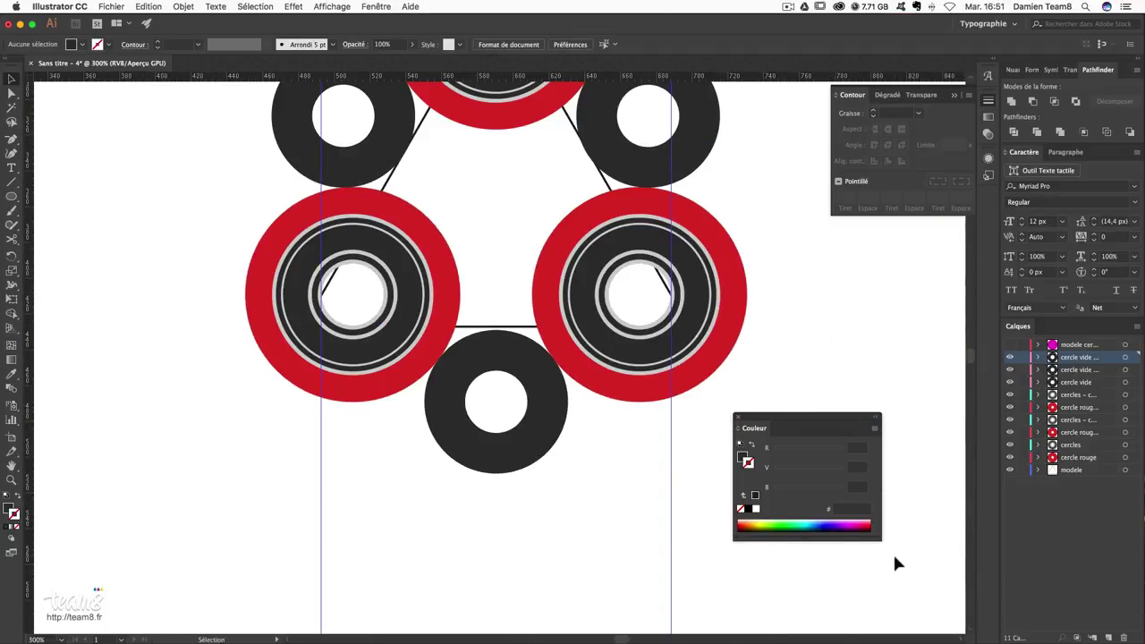
- Add the empty layer Calque 21 and switch to the Pen (Plume) tool
drag(600, 233, 588, 409)
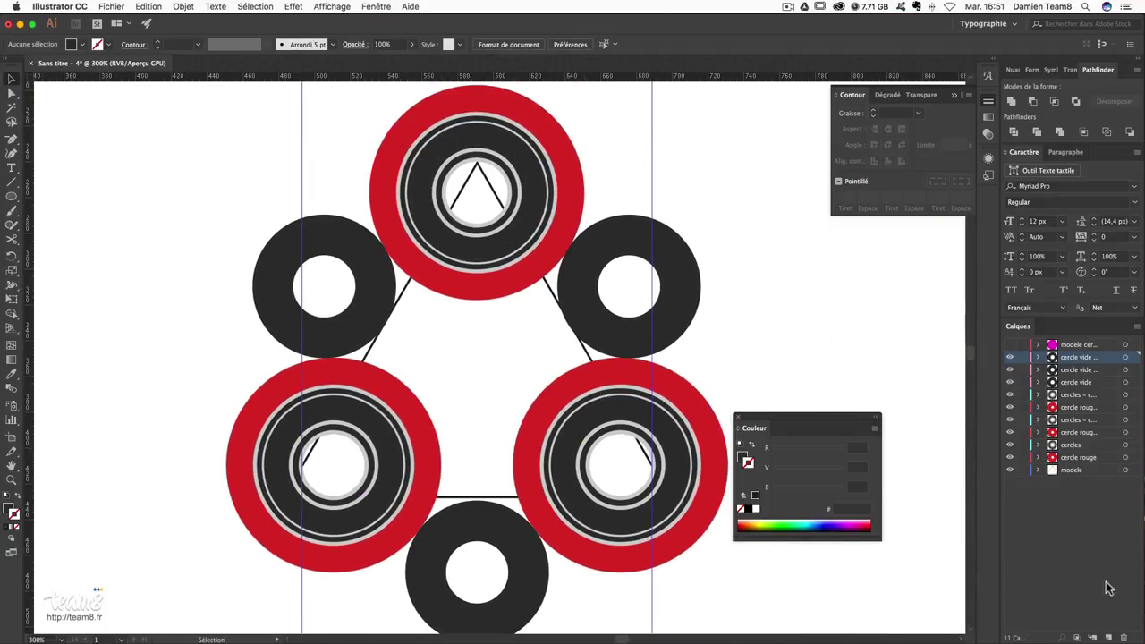
click(1109, 637)
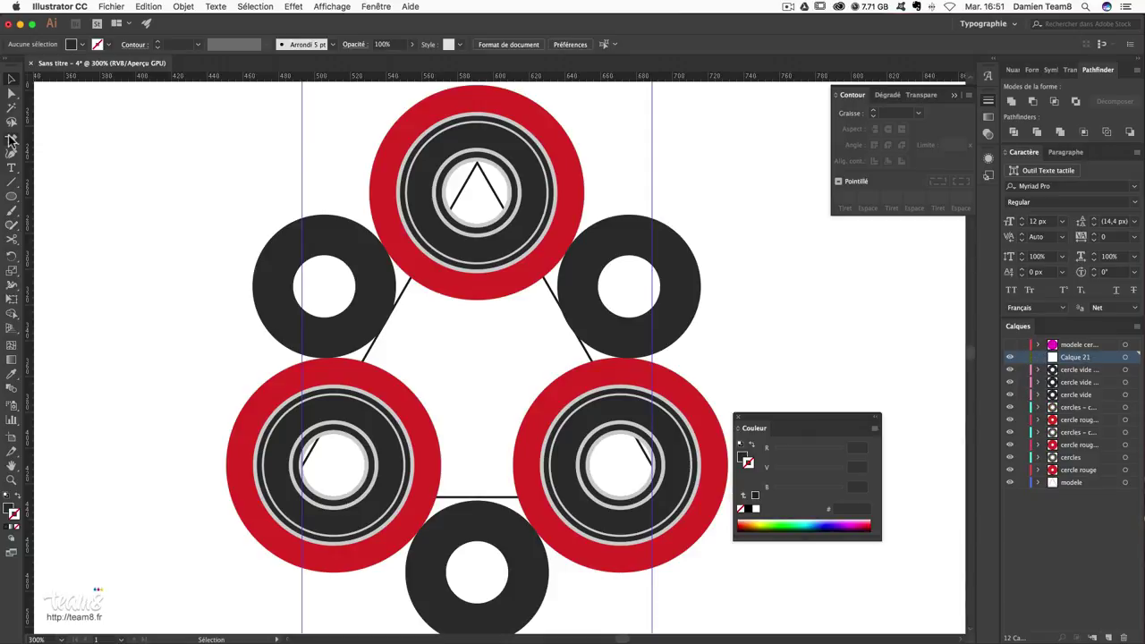
drag(11, 141, 47, 141)
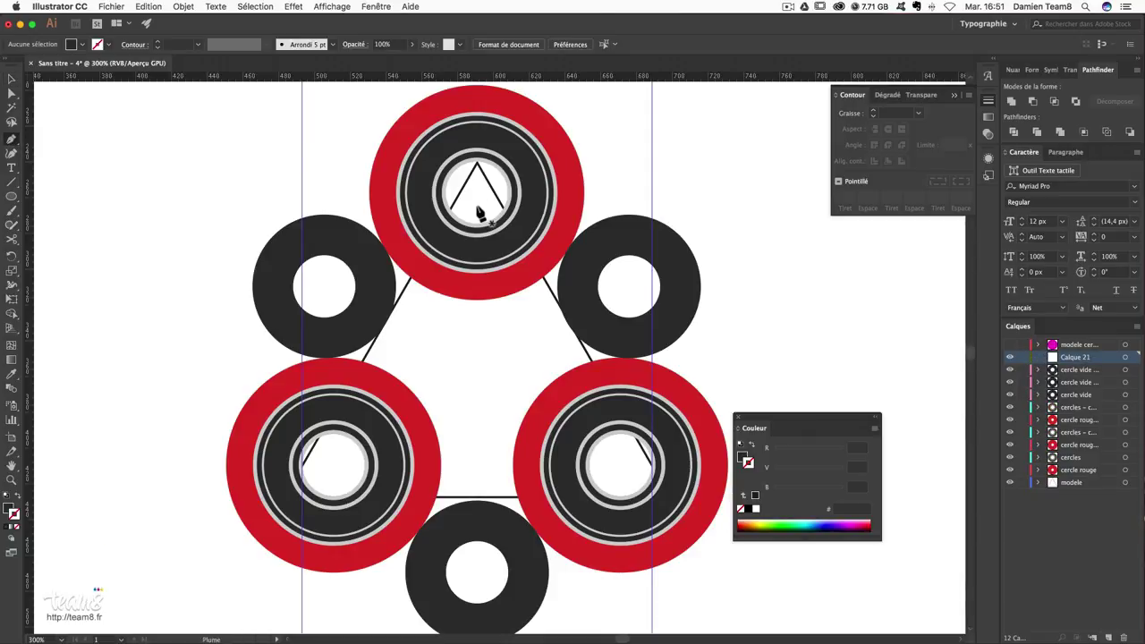
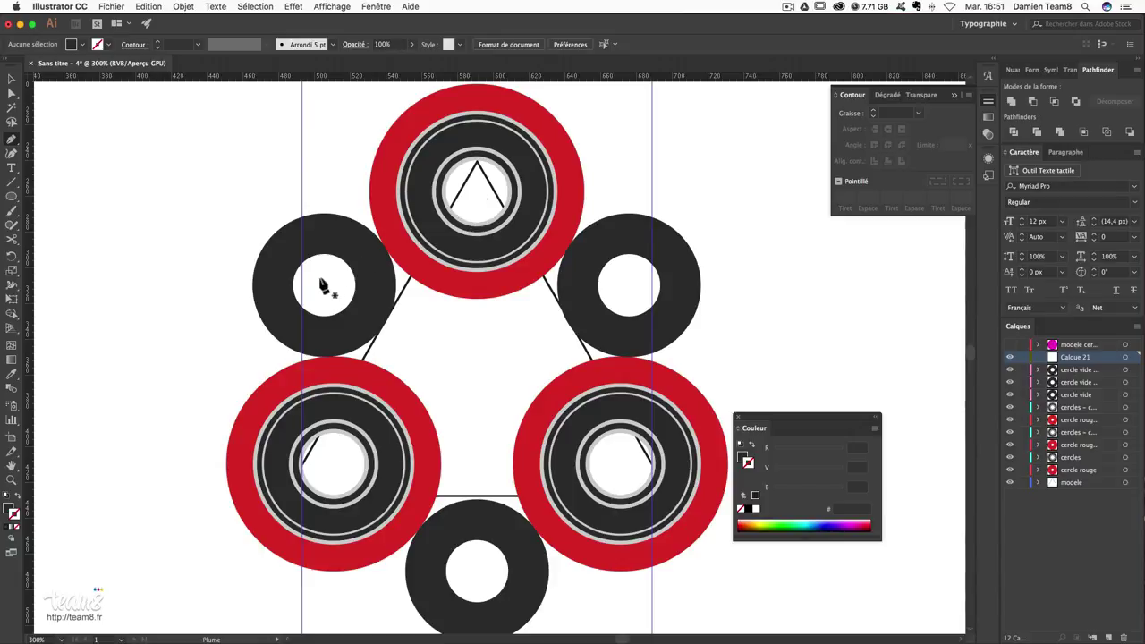
- Draw a closed hexagon through the six ring centres with the Pen tool
click(475, 192)
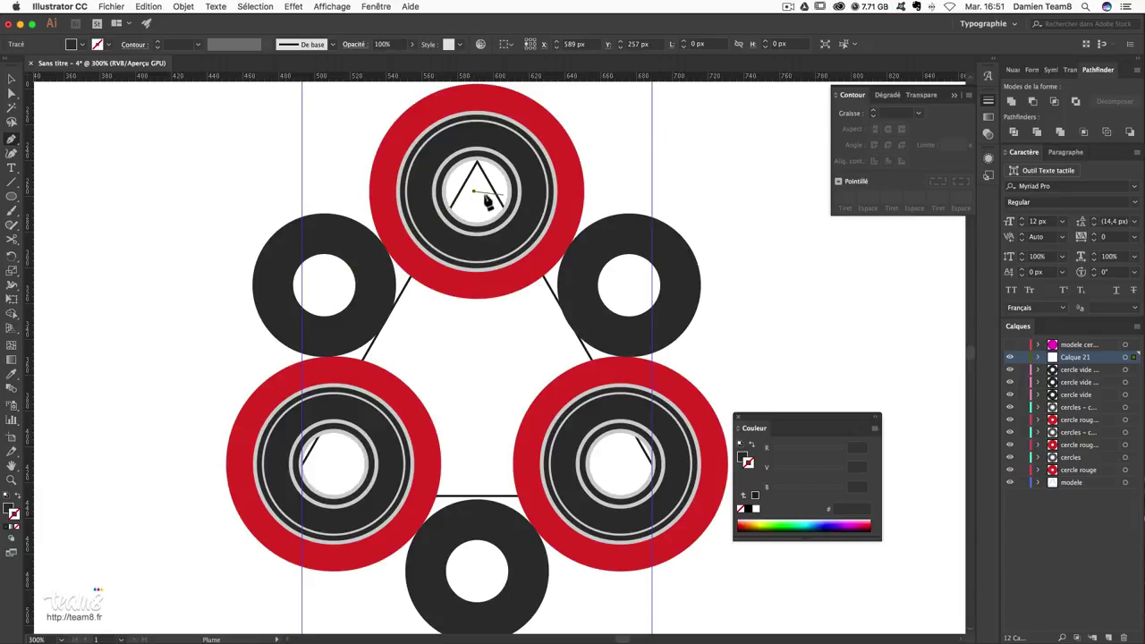
click(322, 289)
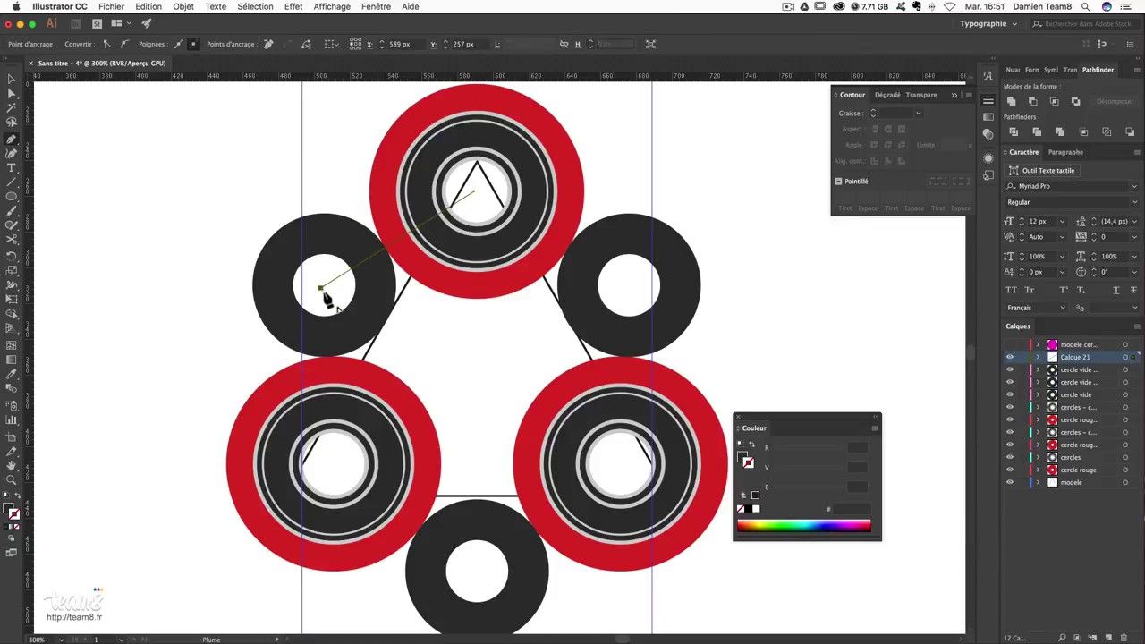
click(333, 469)
click(476, 572)
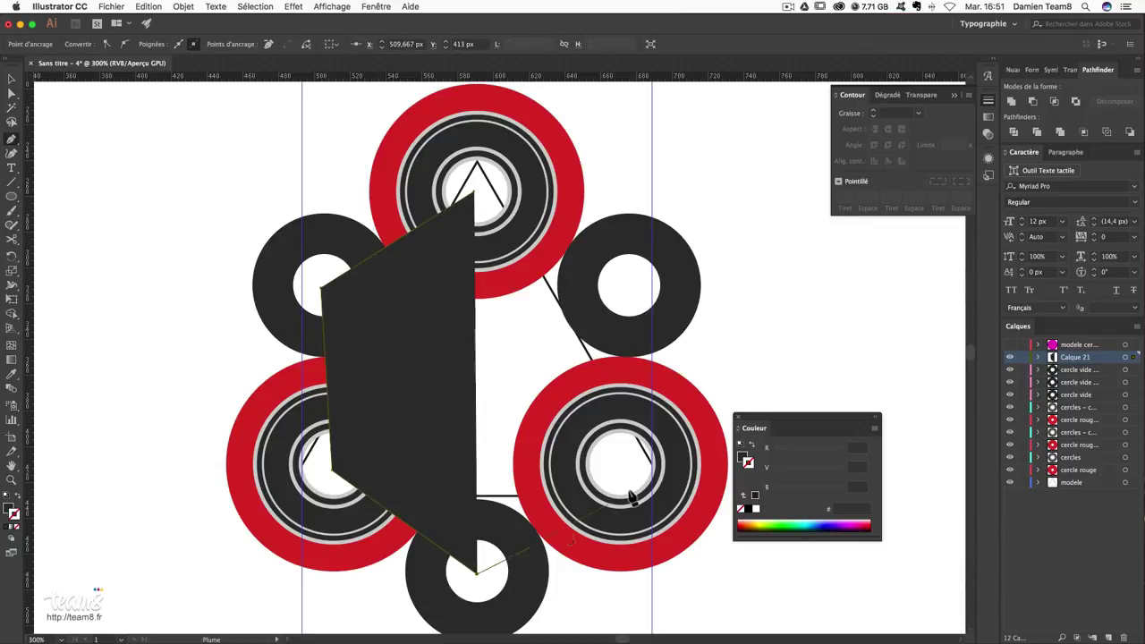
click(625, 469)
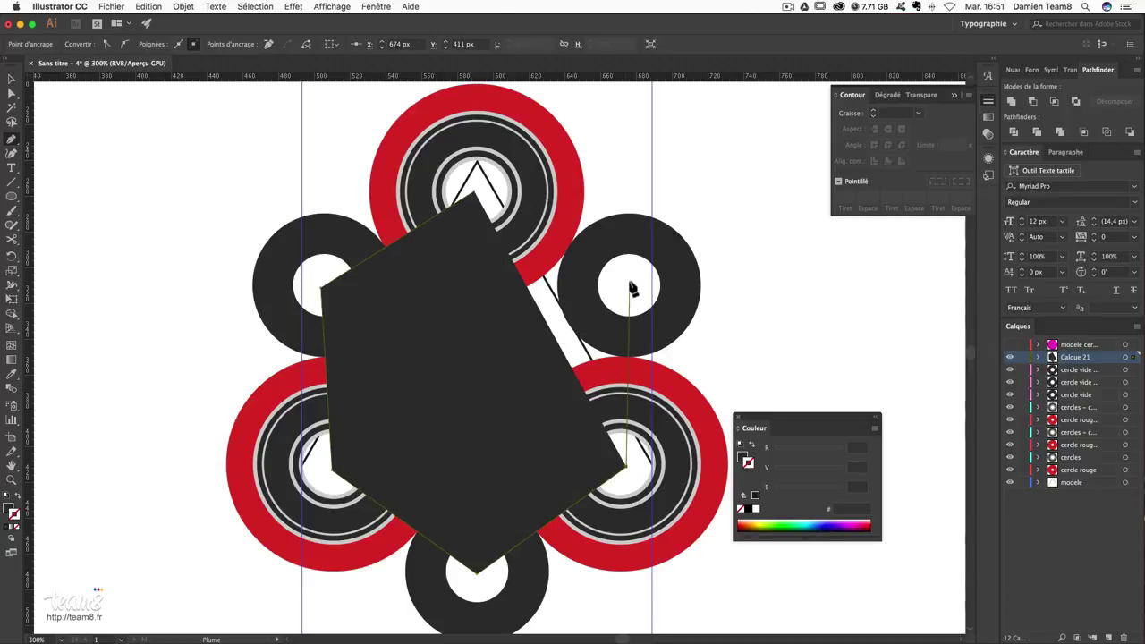
click(626, 286)
click(475, 193)
- Move the dark hexagon's layer below the red circles in the Layers panel
click(11, 78)
click(156, 163)
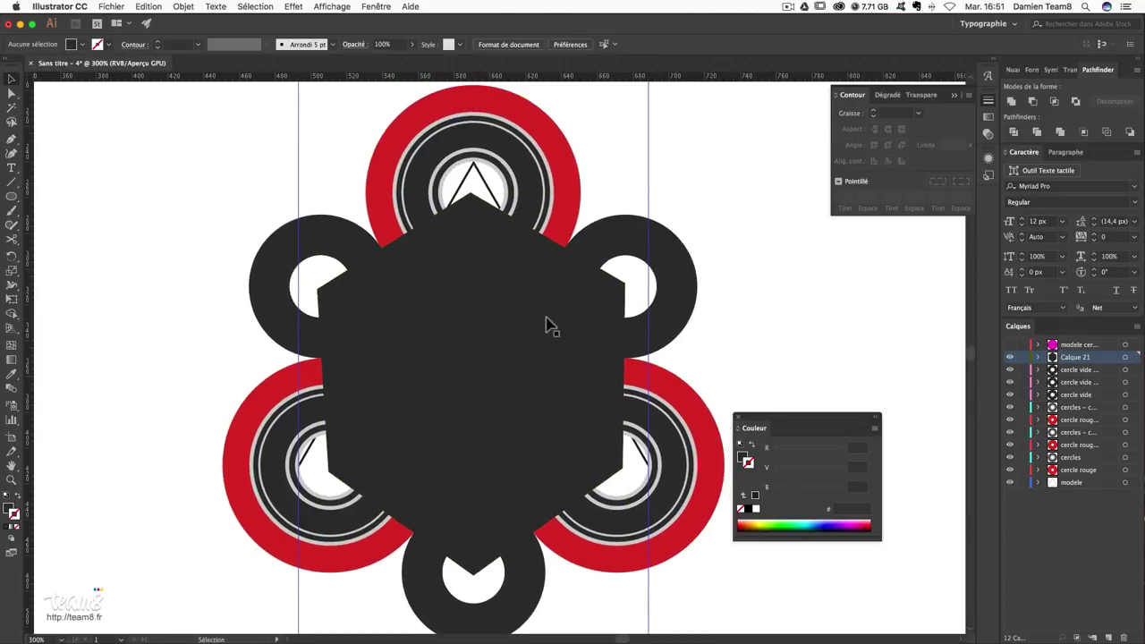
click(531, 317)
drag(1085, 358, 1105, 473)
click(820, 359)
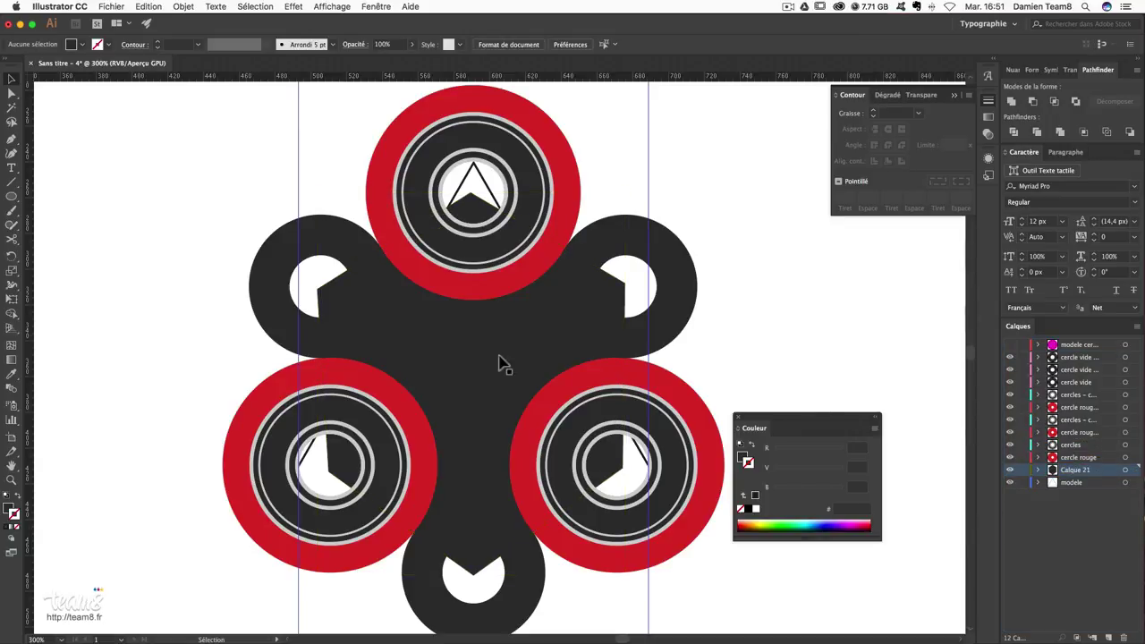
- Hide the three 'cercle vide' ring layers and select the three red circles plus the hexagon
click(1010, 357)
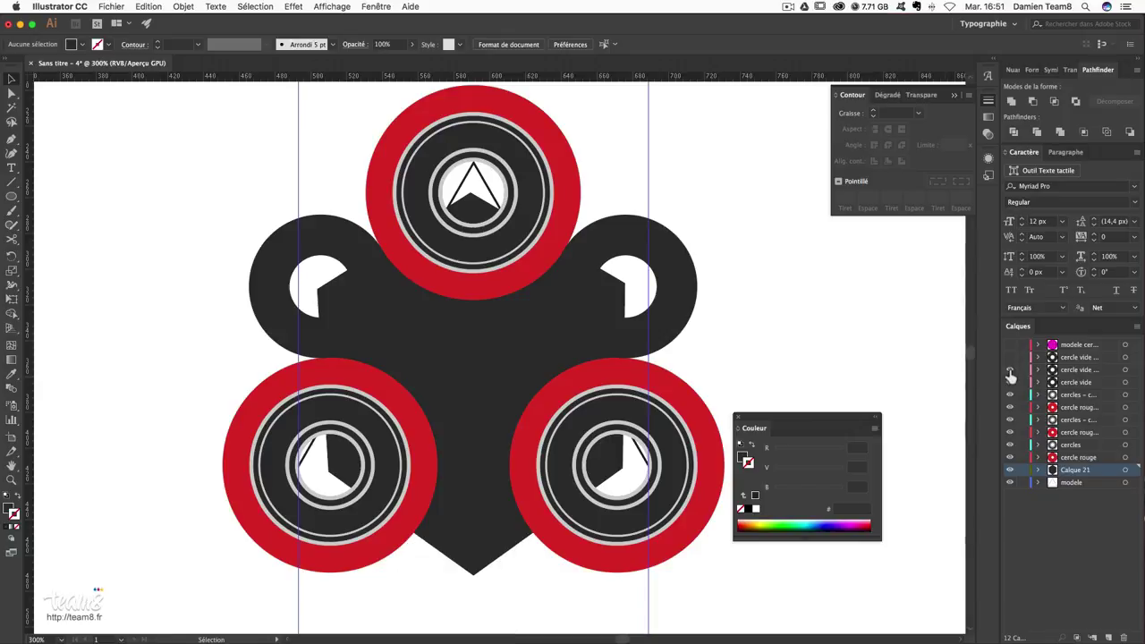
click(1009, 382)
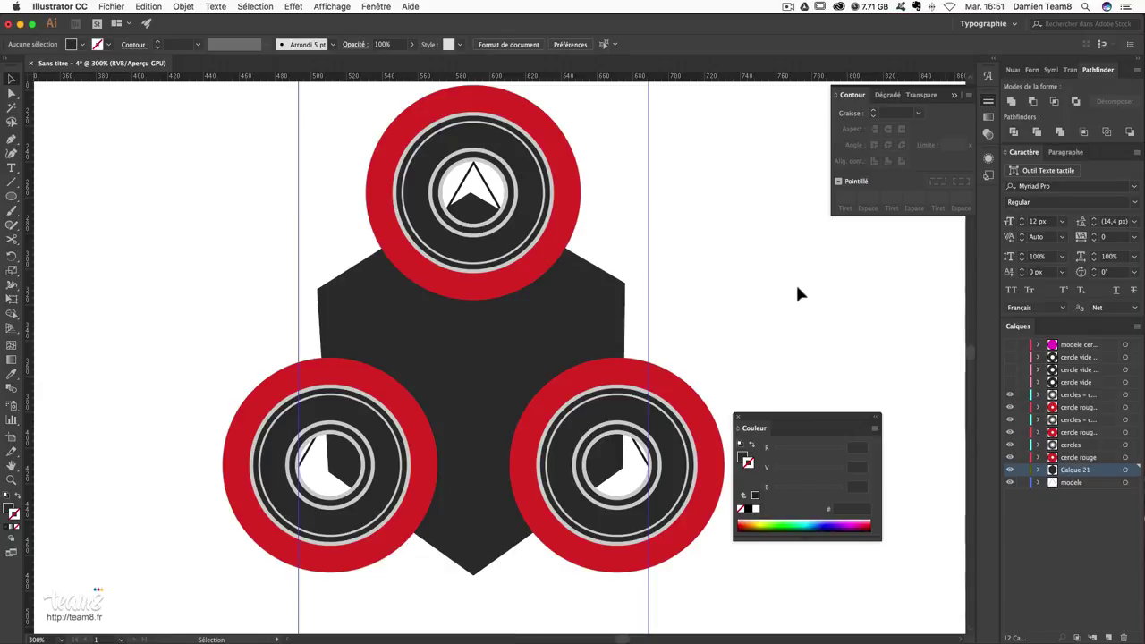
click(560, 240)
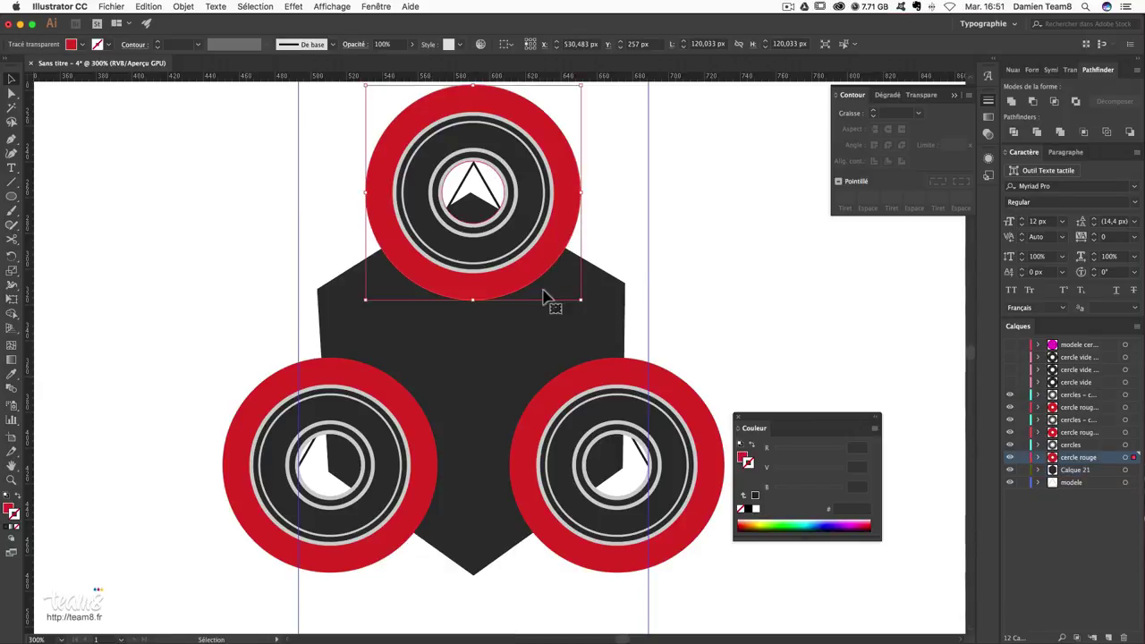
shift+click(424, 429)
shift+click(529, 426)
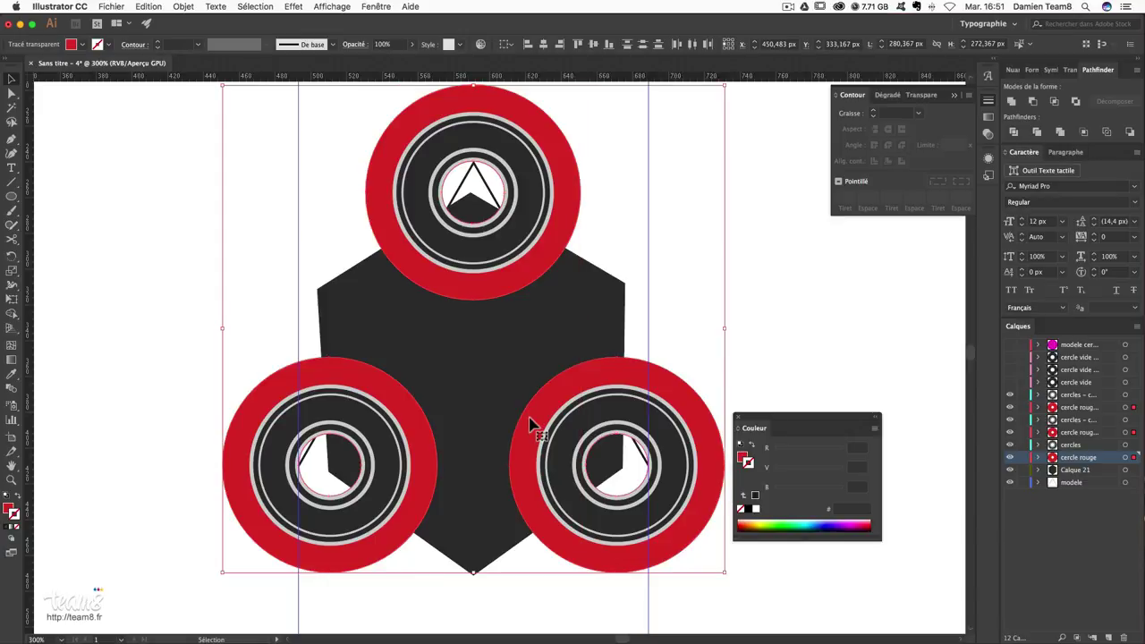
shift+click(452, 355)
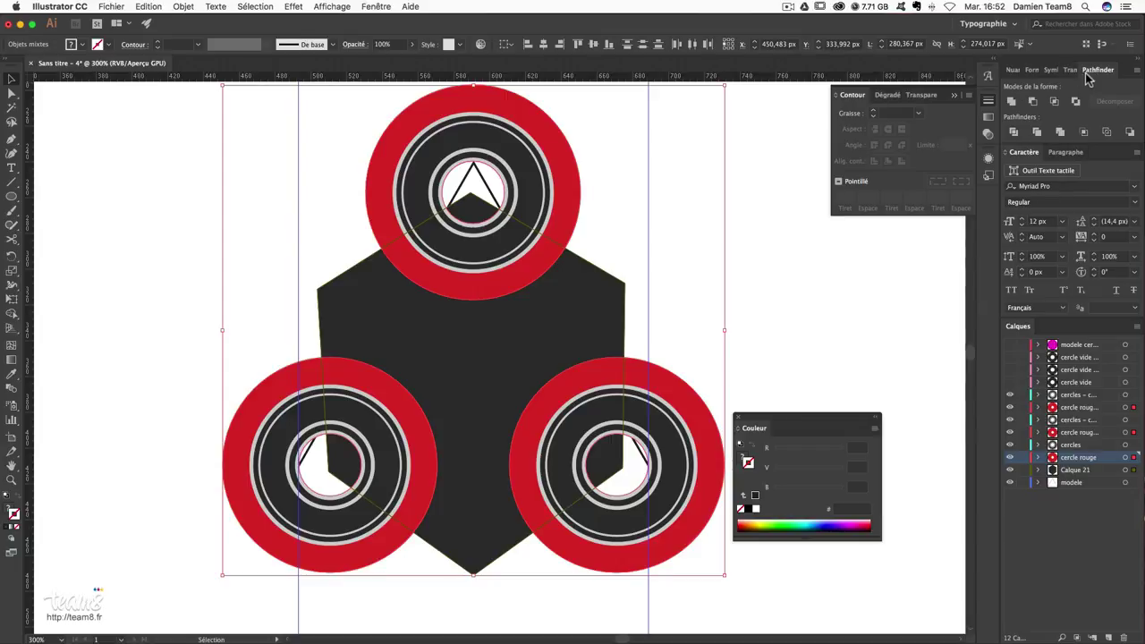
- Unite the red circles and hexagon into one red shape placed beneath the bearing circles
click(1011, 102)
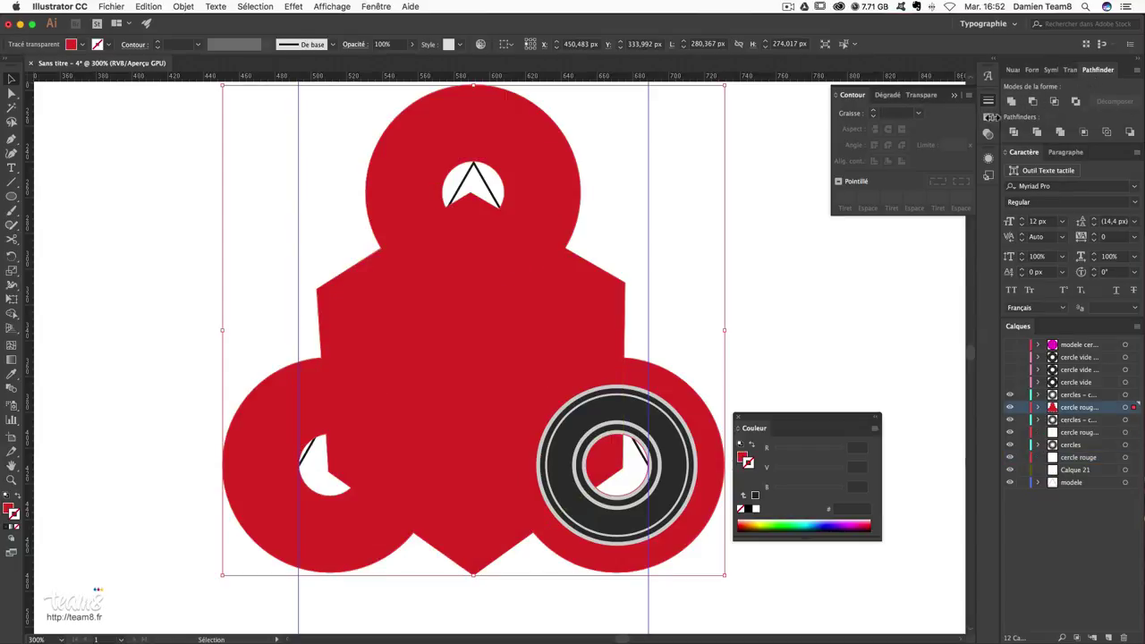
click(804, 248)
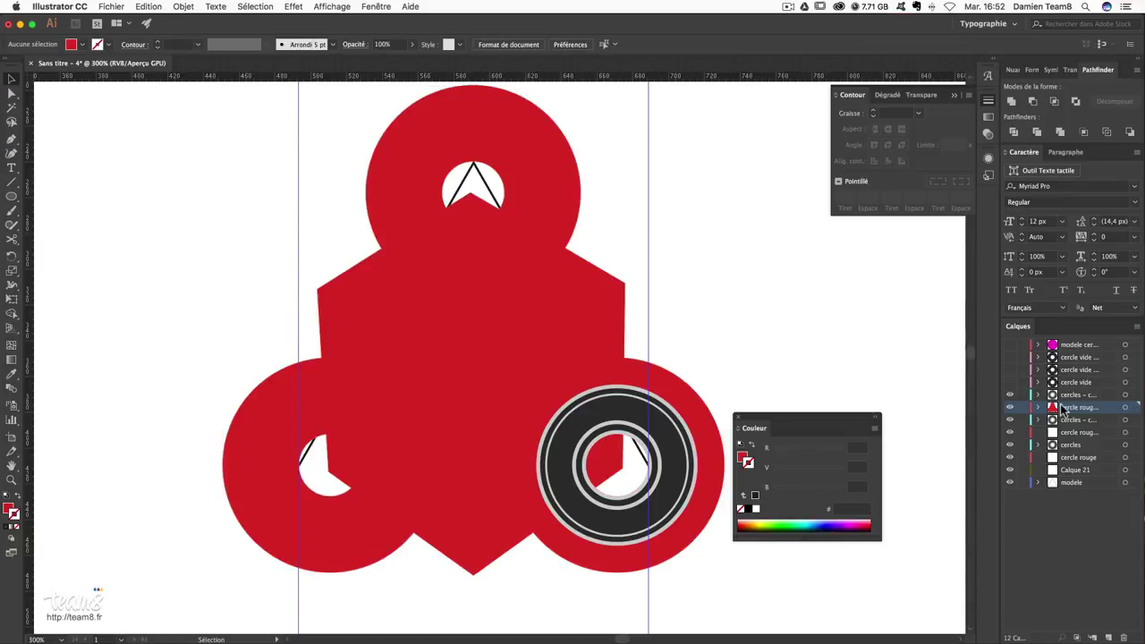
drag(1062, 408, 1085, 470)
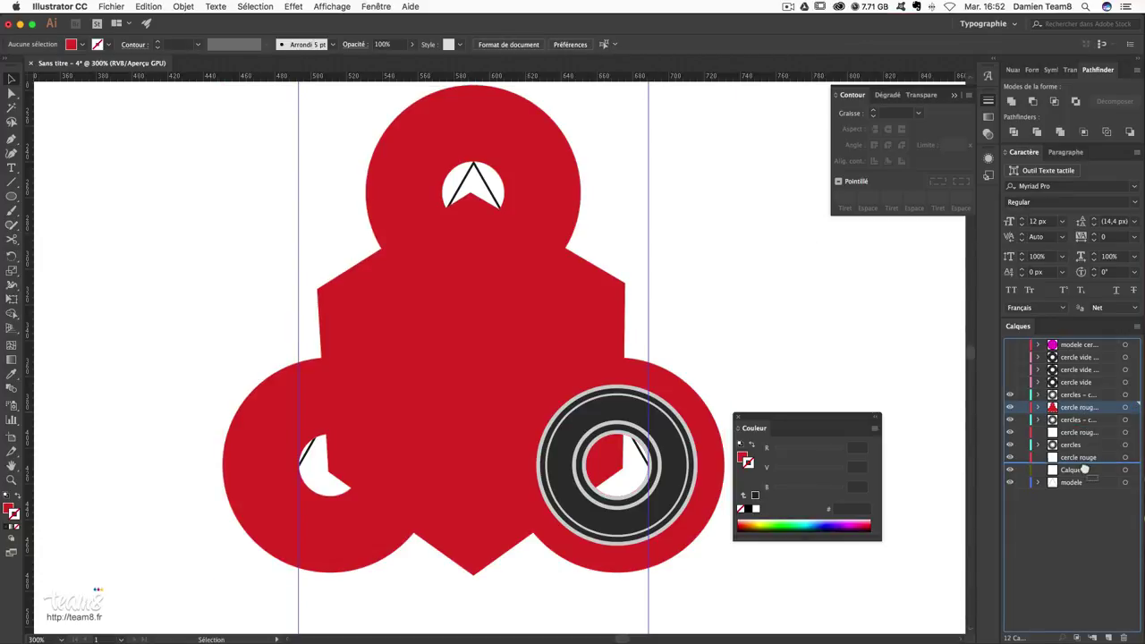
drag(1085, 459, 1081, 456)
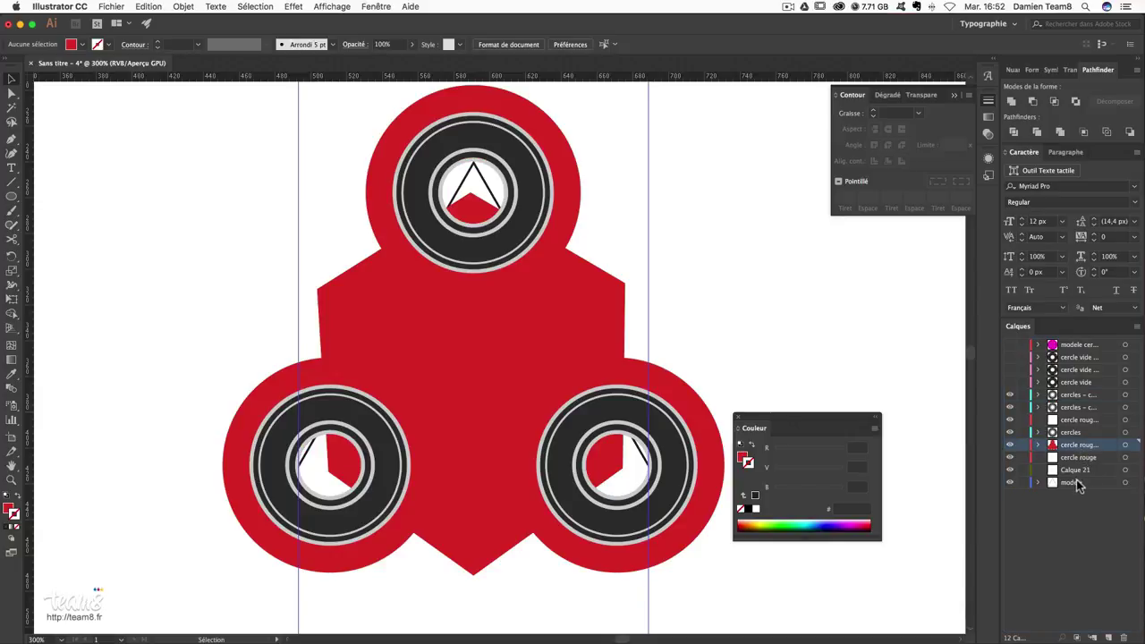
- Hide the 'modele' template, delete the three emptied layers, and show the 'cercle vide' rings
click(1010, 482)
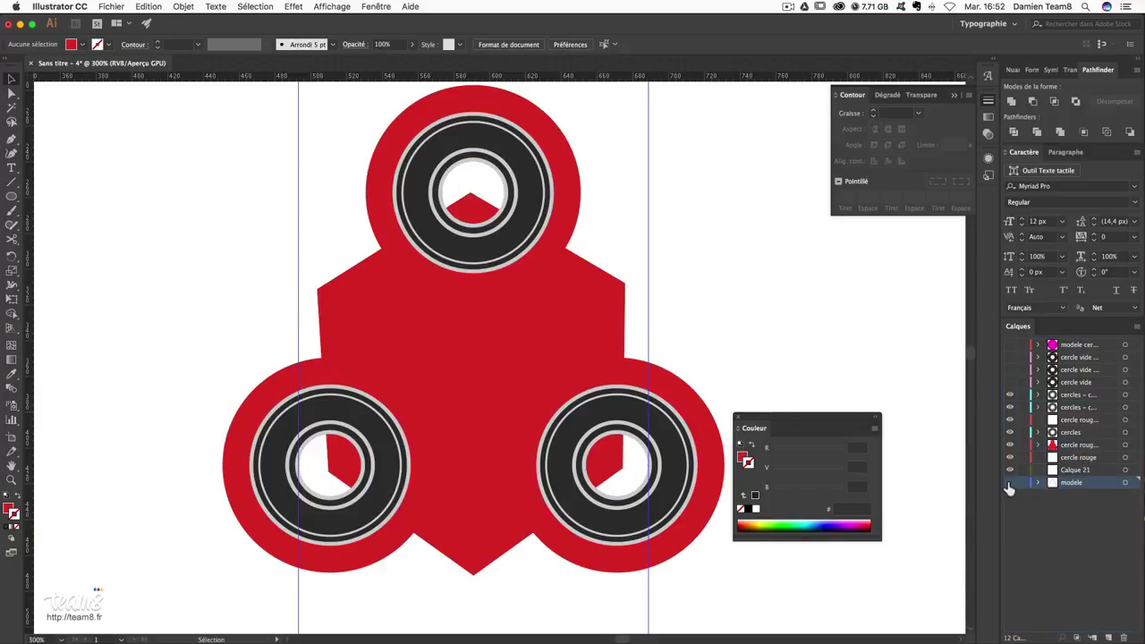
click(1081, 471)
super+click(1082, 457)
super+click(1082, 423)
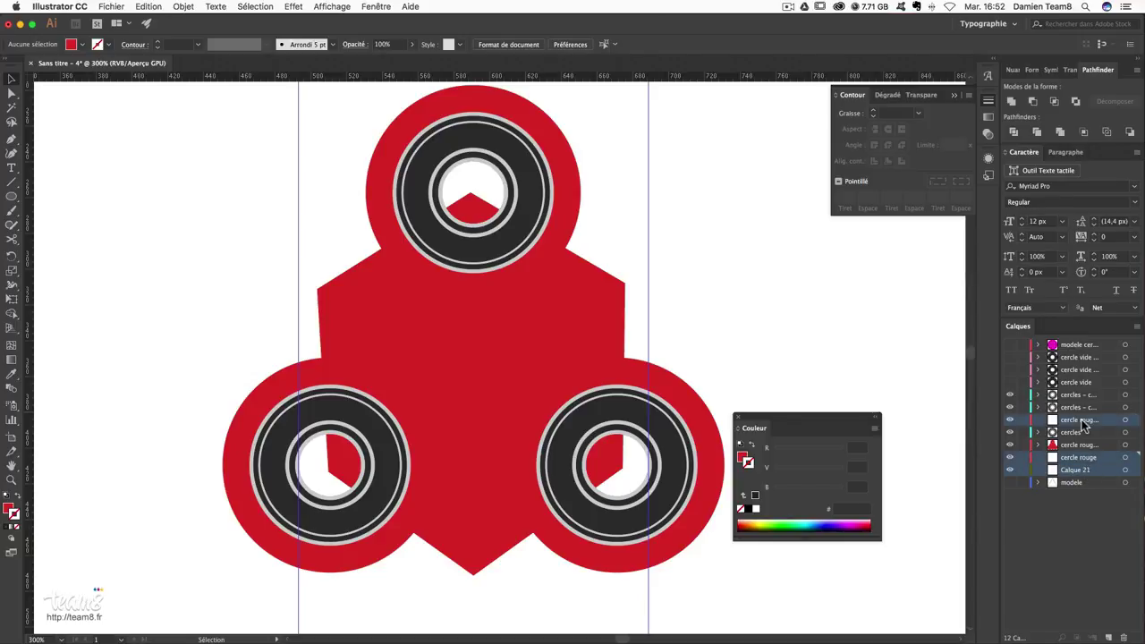
drag(1084, 472, 1126, 633)
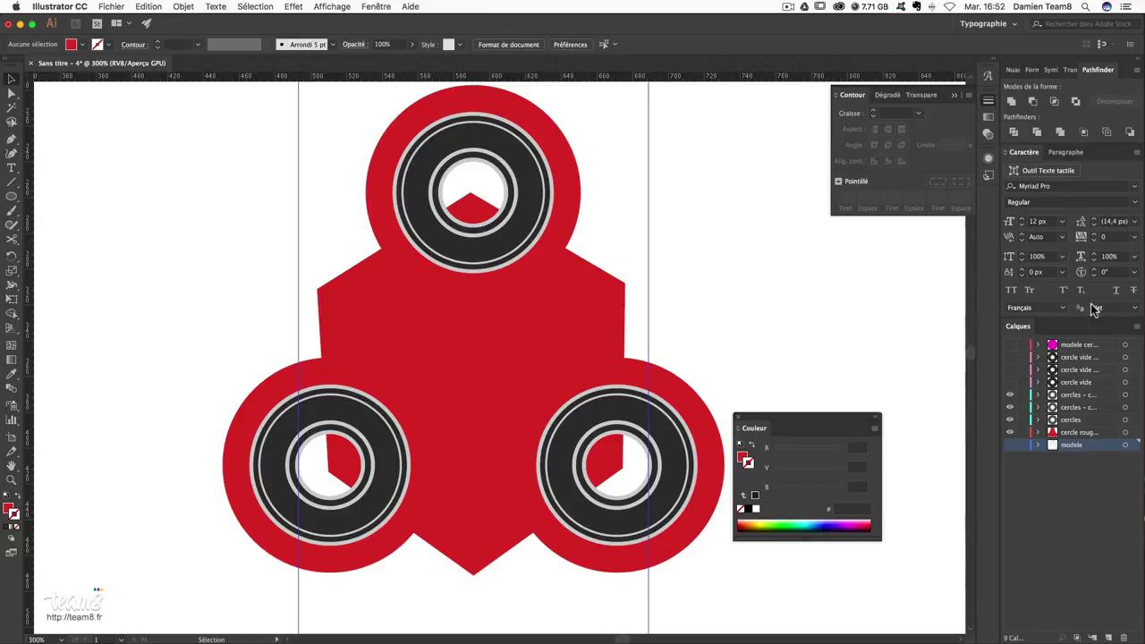
drag(1009, 357, 1009, 382)
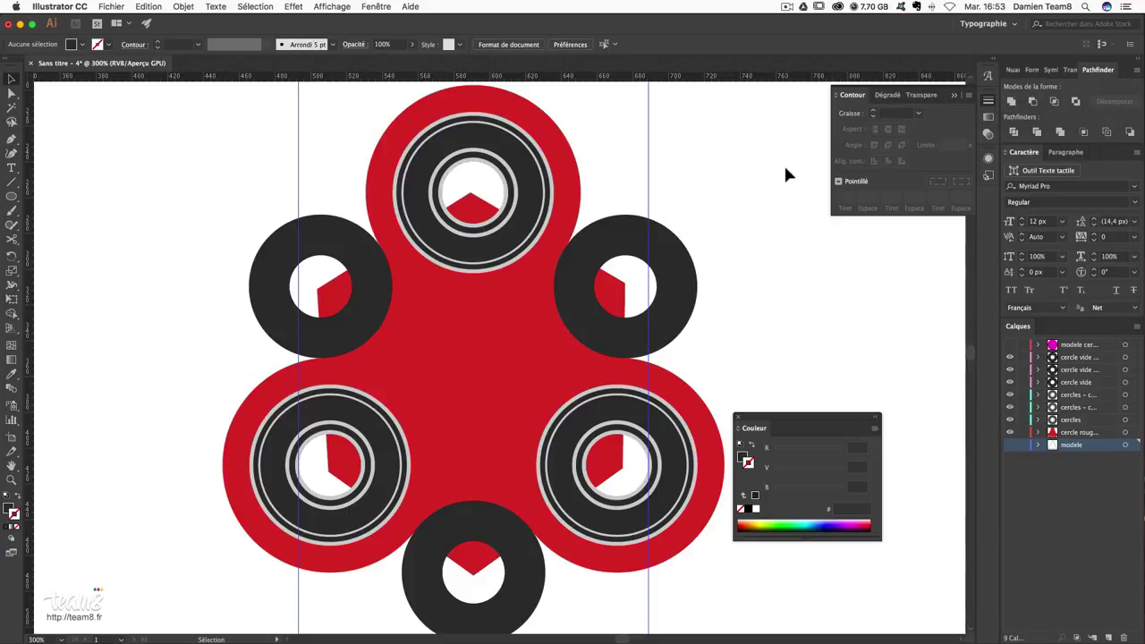
- Rename the 'cercle rouge' layer to 'forme principale'
click(338, 246)
shift+click(438, 318)
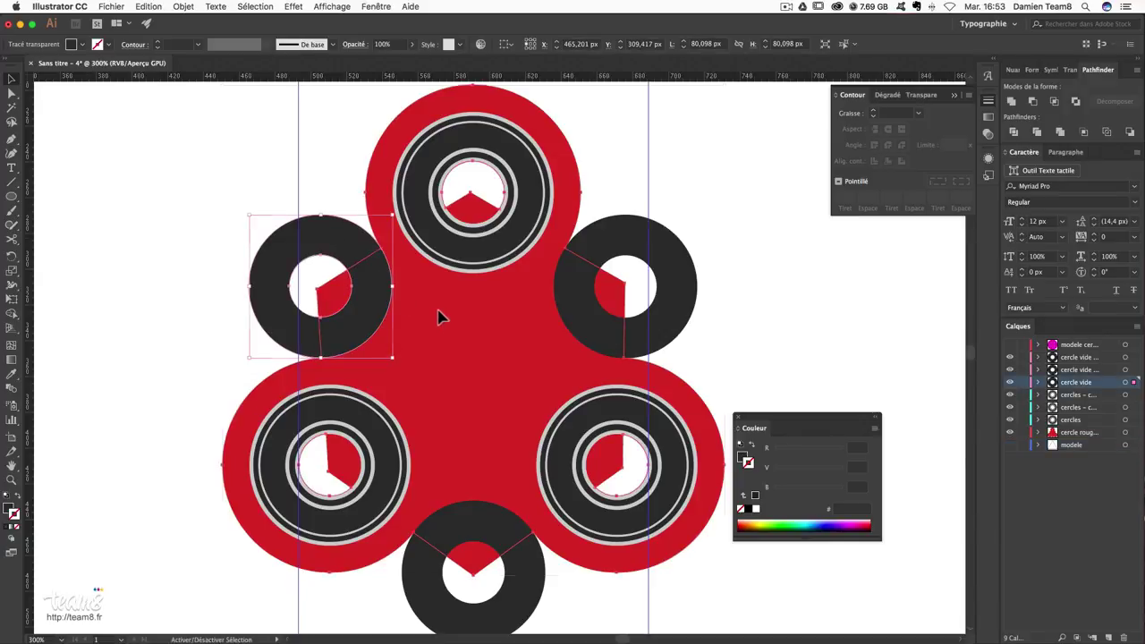
double_click(1077, 433)
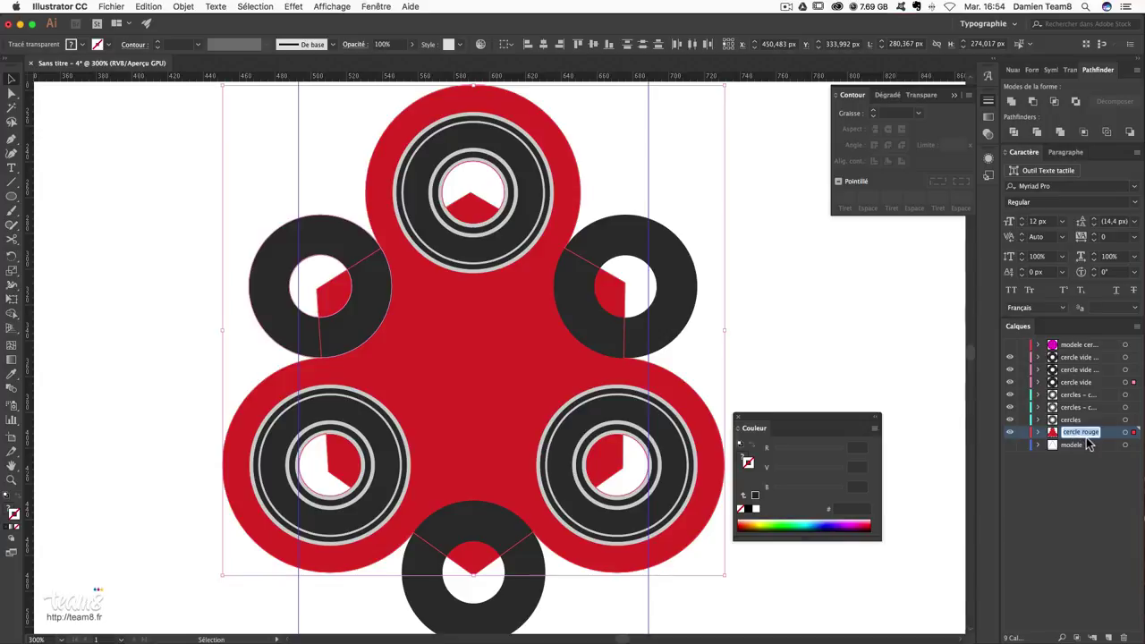
text(forme p)
key(Return)
- Subtract the upper-left dark ring from the red main shape with Minus Front
click(381, 268)
shift+click(407, 288)
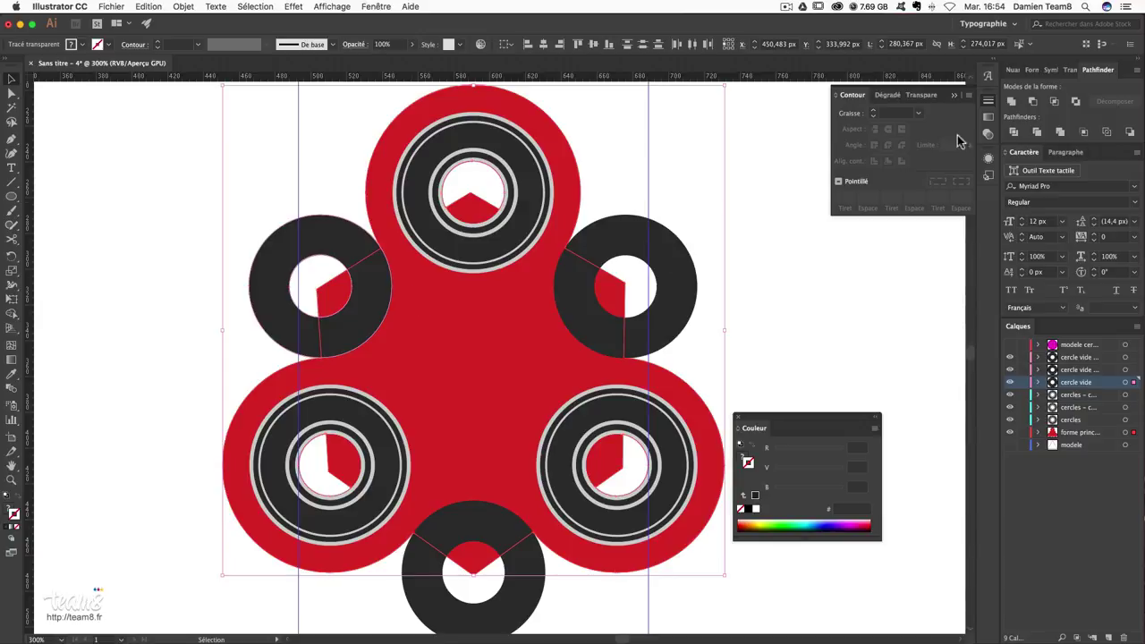
click(1033, 102)
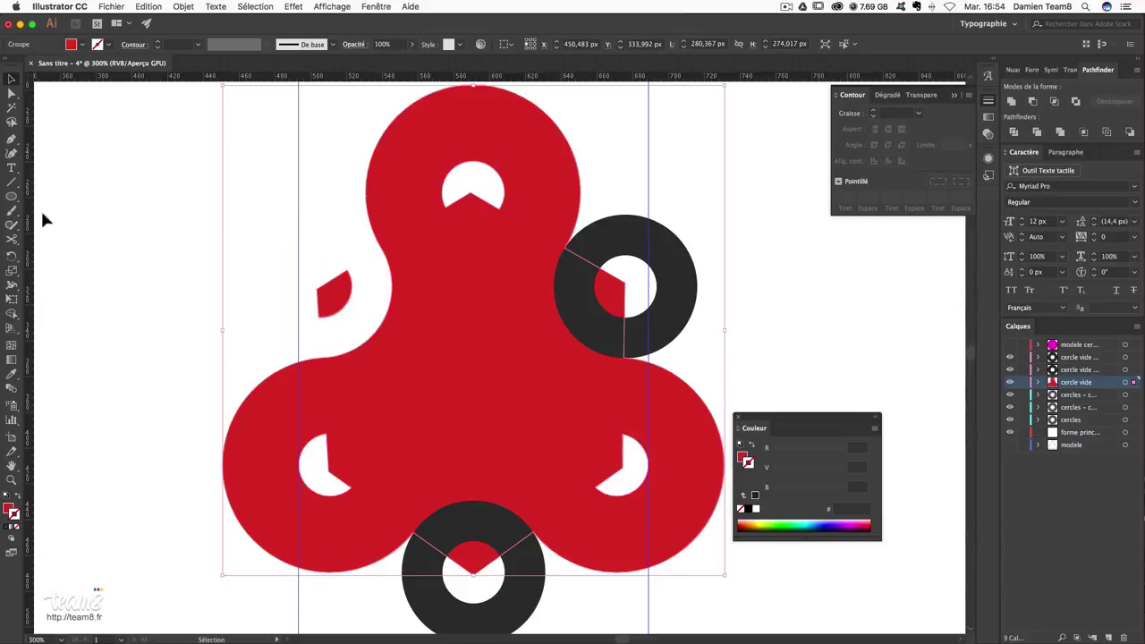
- Delete the leftover red sliver beside the upper-left hole
click(218, 273)
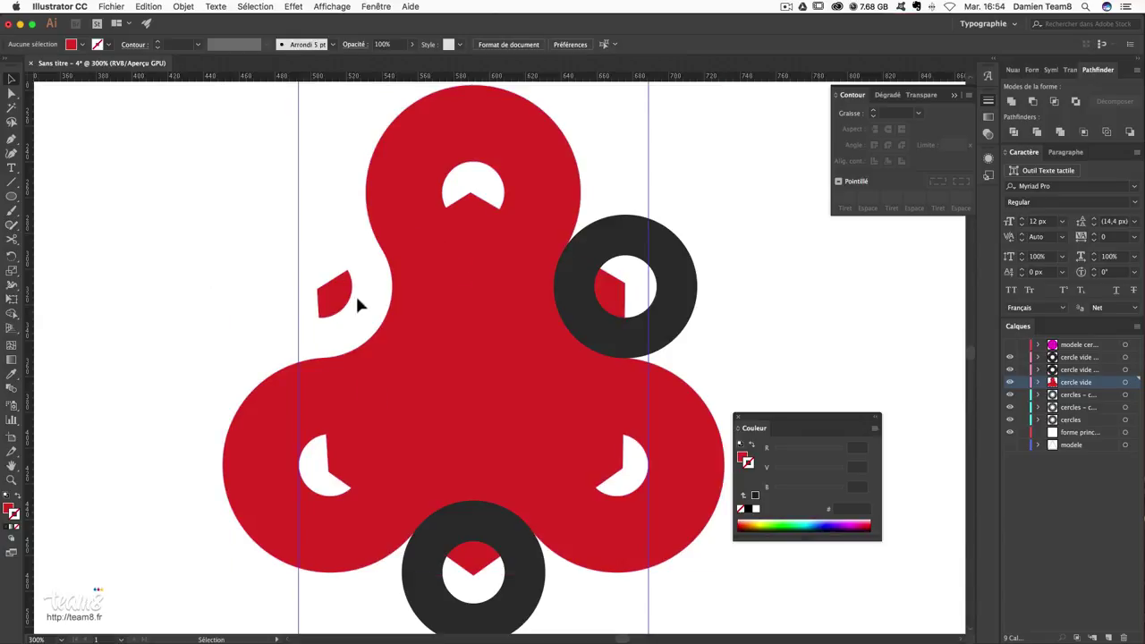
click(12, 93)
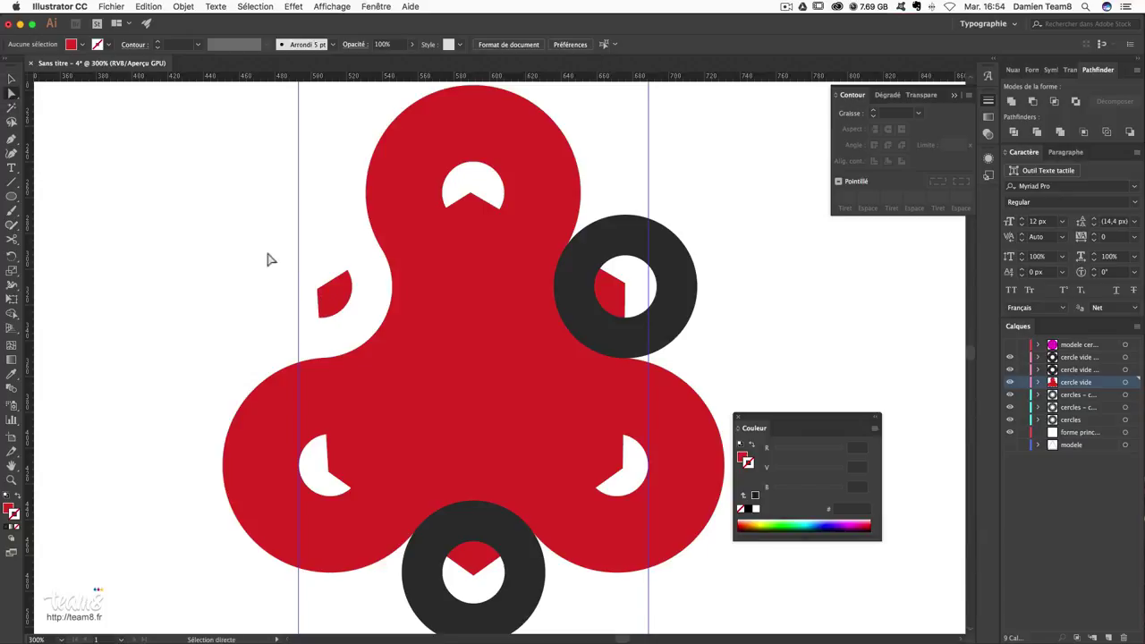
click(341, 307)
key(Delete)
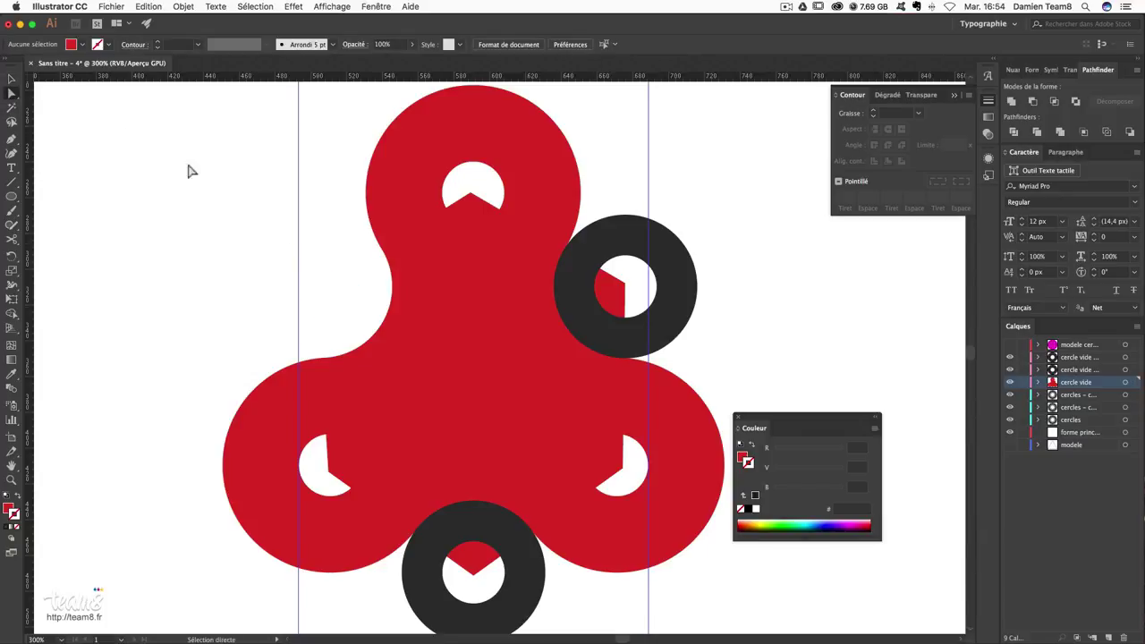
click(12, 80)
- Subtract the right dark ring from the red shape with Minus Front
click(653, 244)
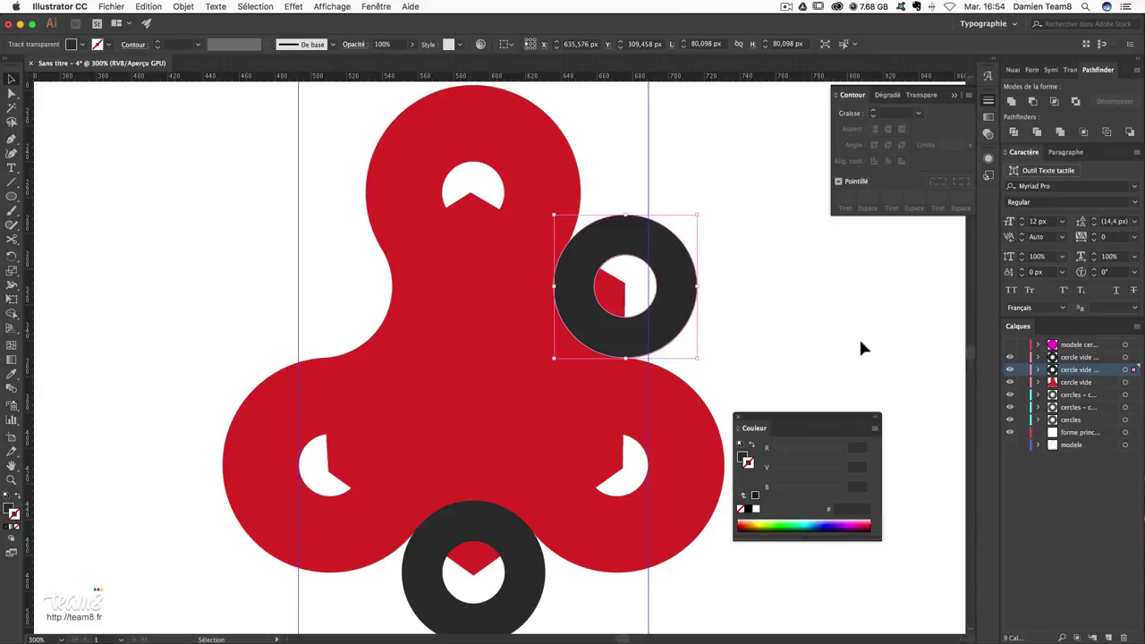
shift+click(540, 414)
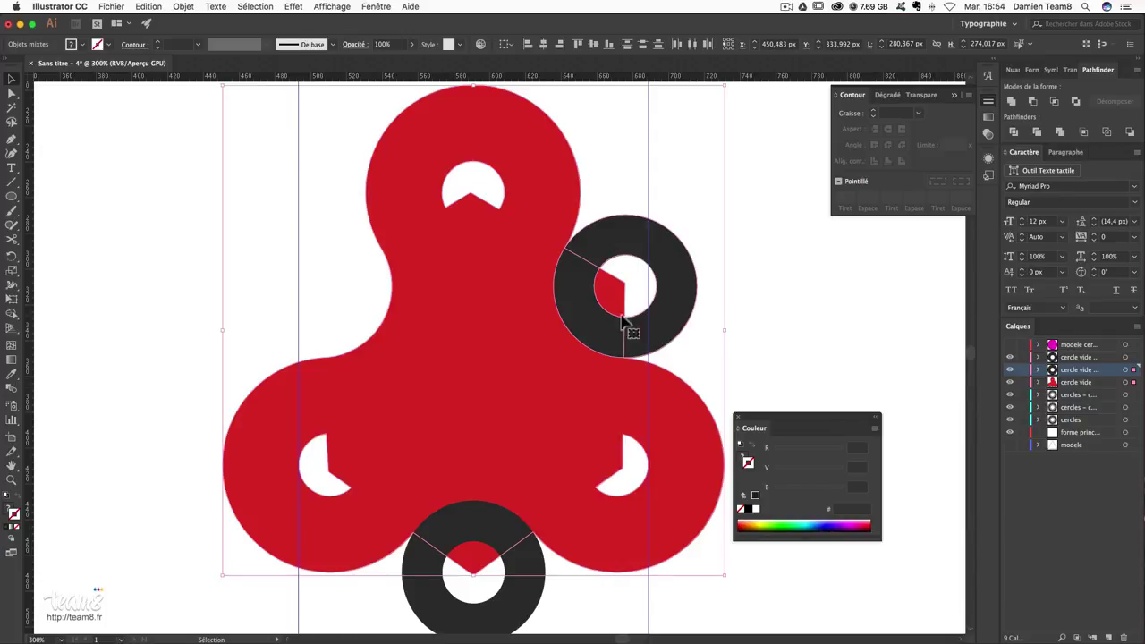
click(729, 356)
click(689, 314)
shift+click(499, 327)
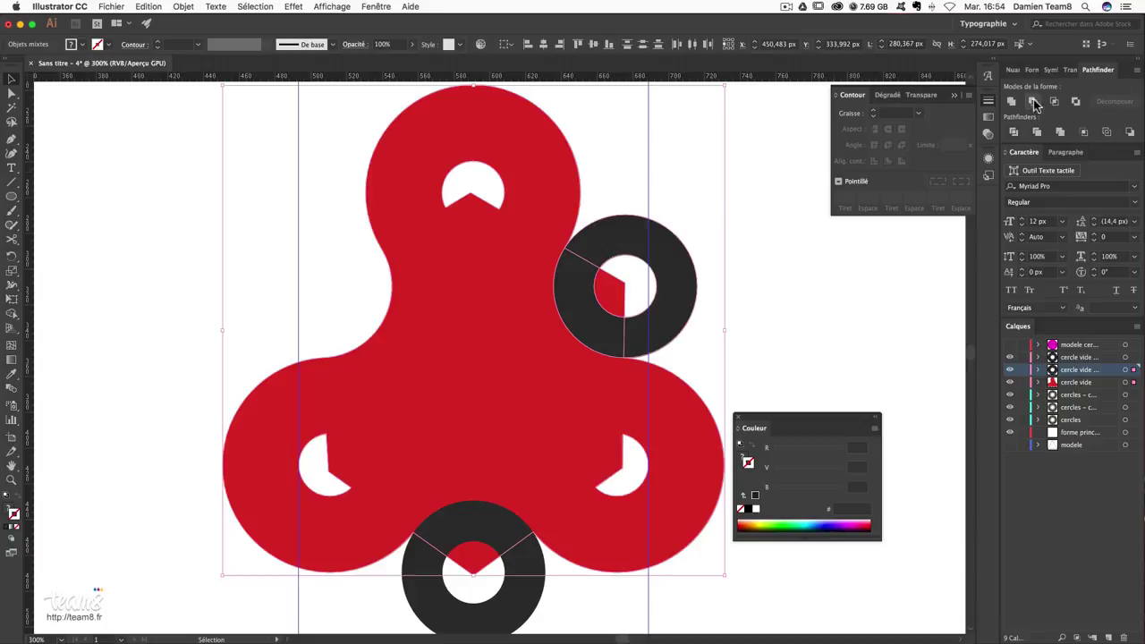
click(1035, 102)
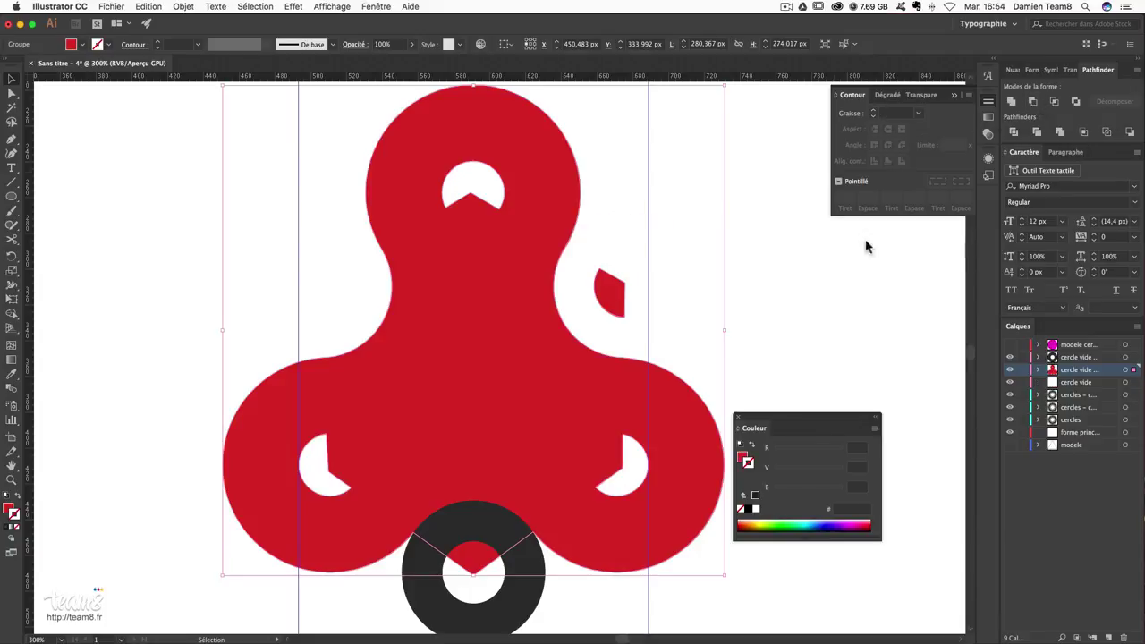
- Delete the leftover red sliver beside the right hole
click(11, 93)
click(729, 247)
click(598, 296)
key(Delete)
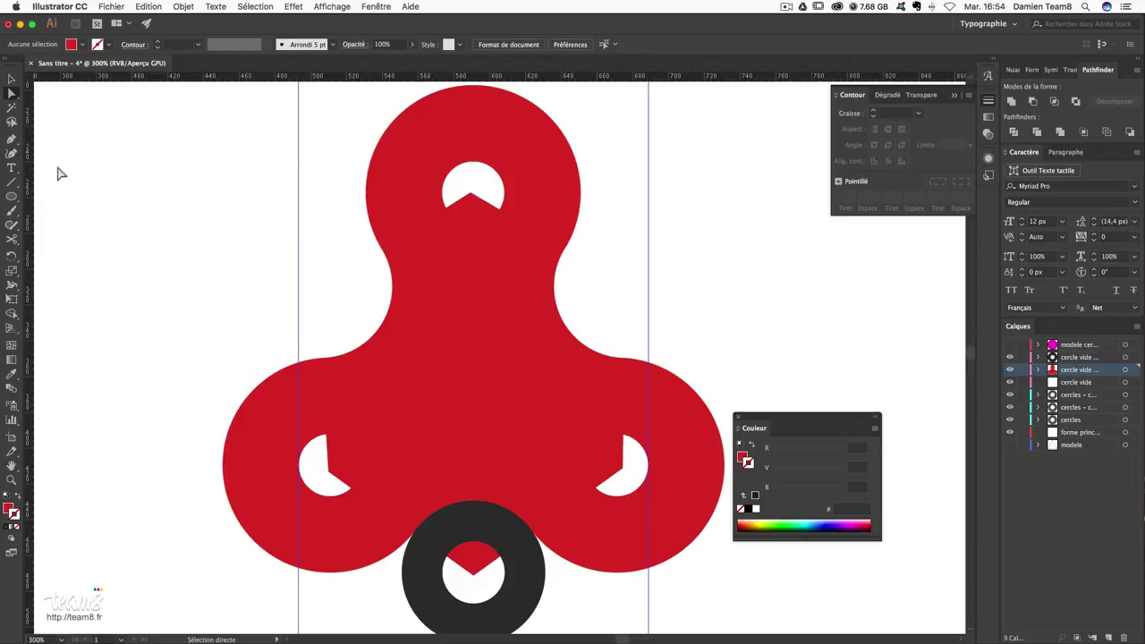
click(11, 78)
- Subtract the bottom dark ring and delete the leftover red chevron piece
click(474, 474)
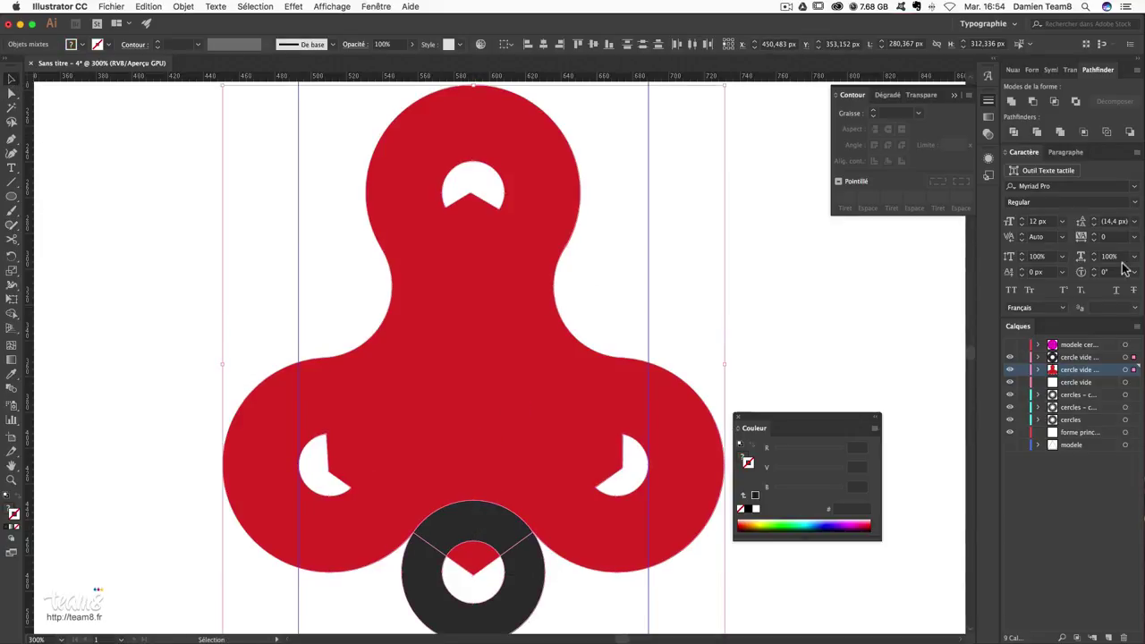
click(1032, 101)
click(11, 92)
click(523, 563)
click(483, 565)
key(Delete)
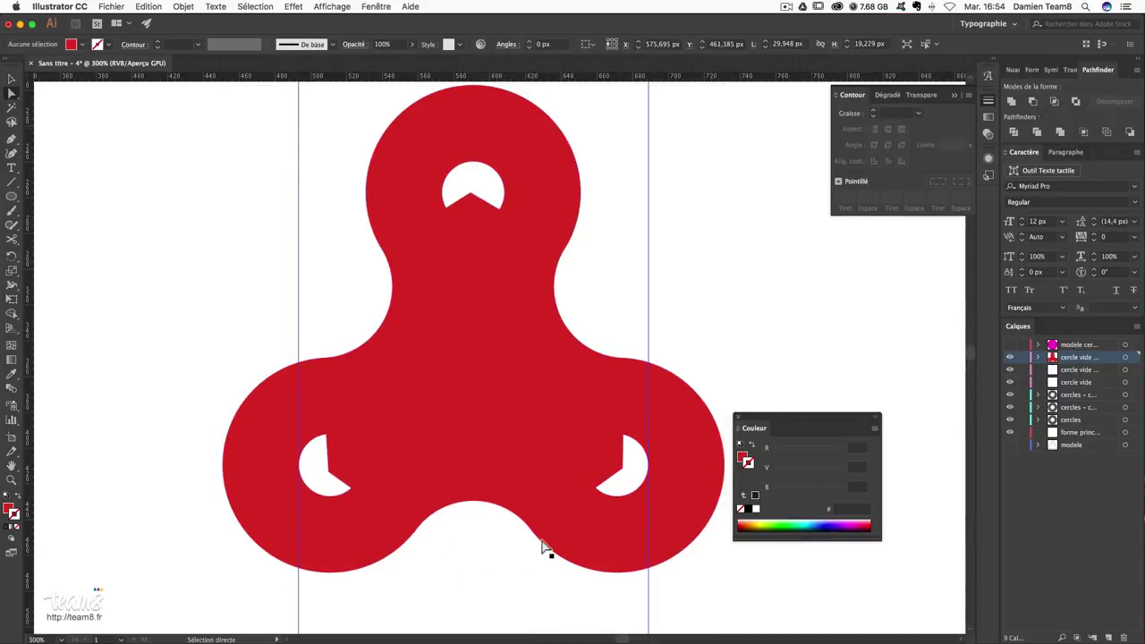
click(11, 81)
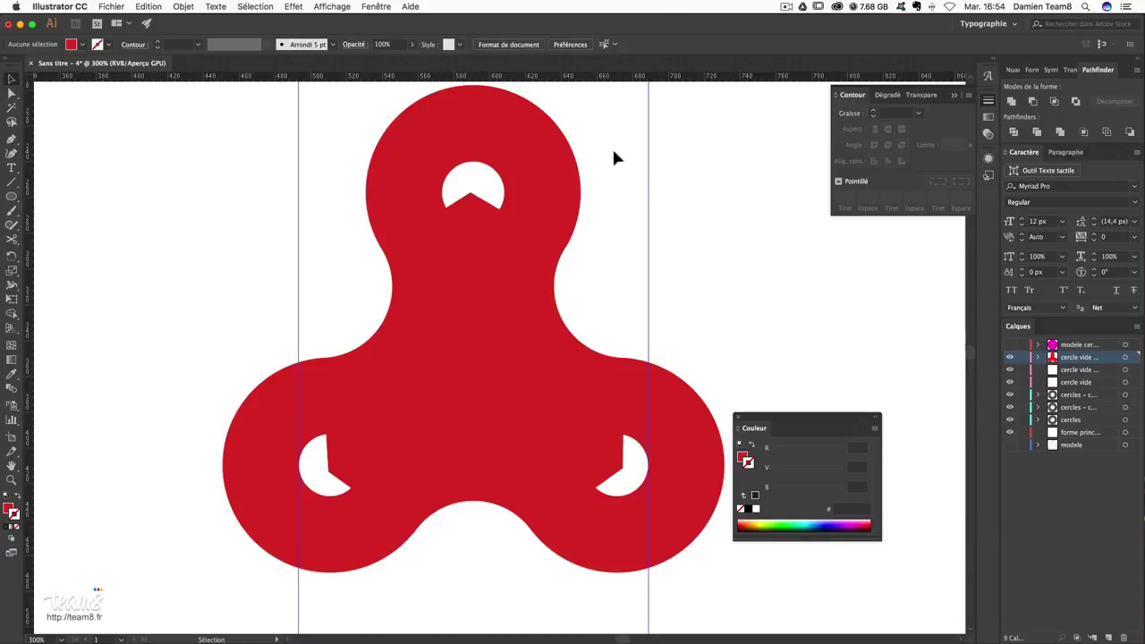
- Show the 'modele cercle' layer and duplicate it into three magenta circle layers
click(1009, 345)
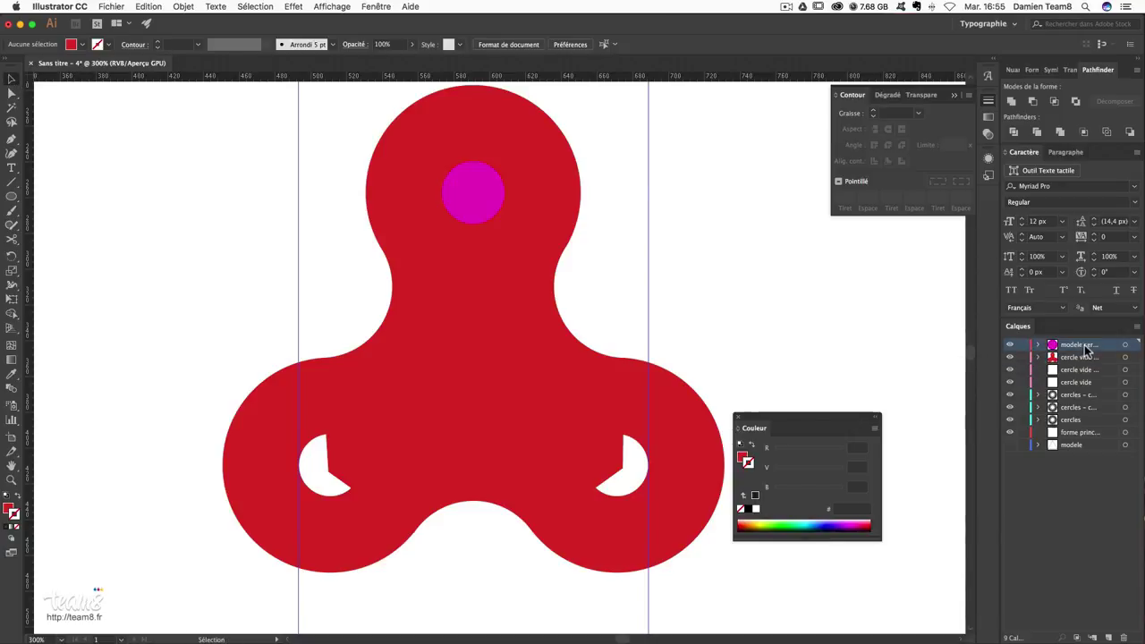
drag(1085, 350, 1110, 537)
drag(1103, 629, 1107, 636)
click(1109, 636)
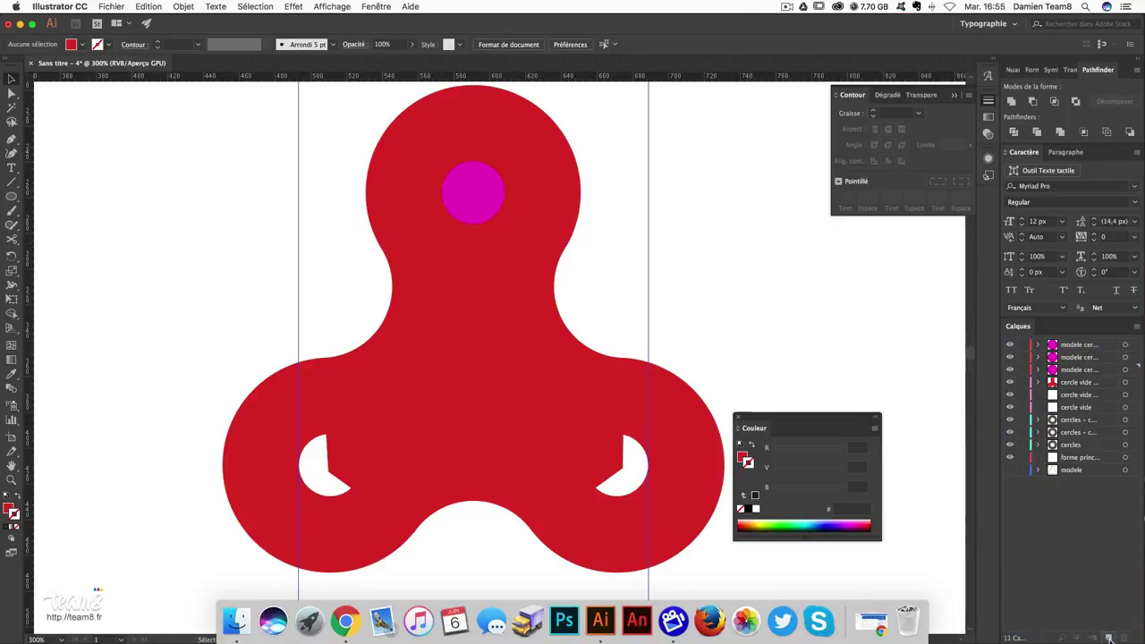
- Move magenta circle copies into the left and lower-right holes
drag(327, 472, 327, 467)
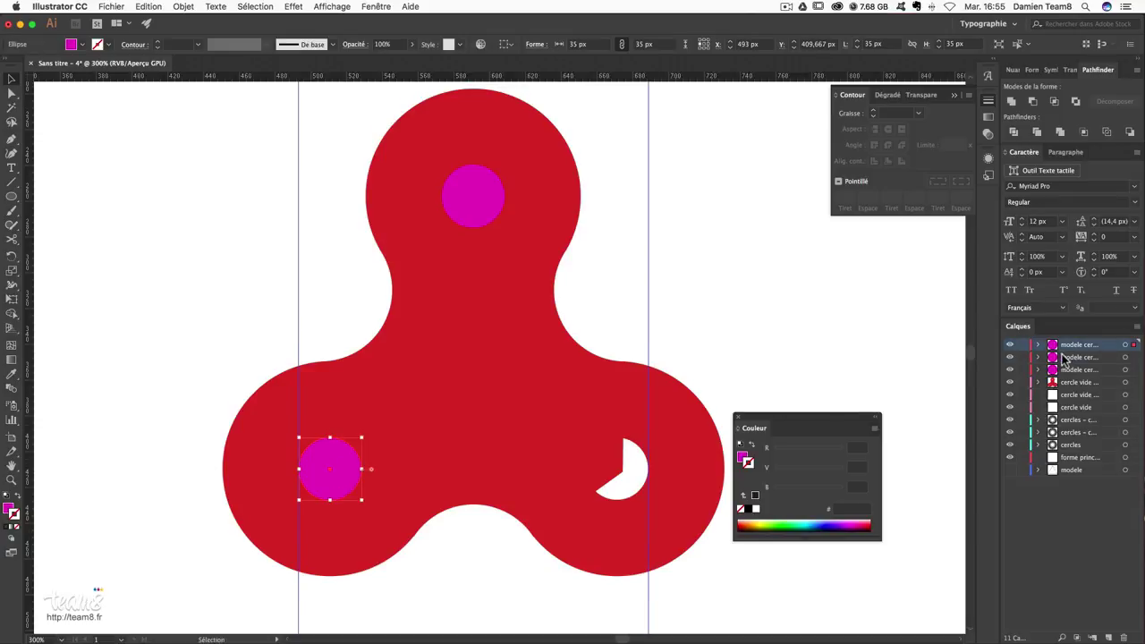
click(1064, 358)
click(1126, 357)
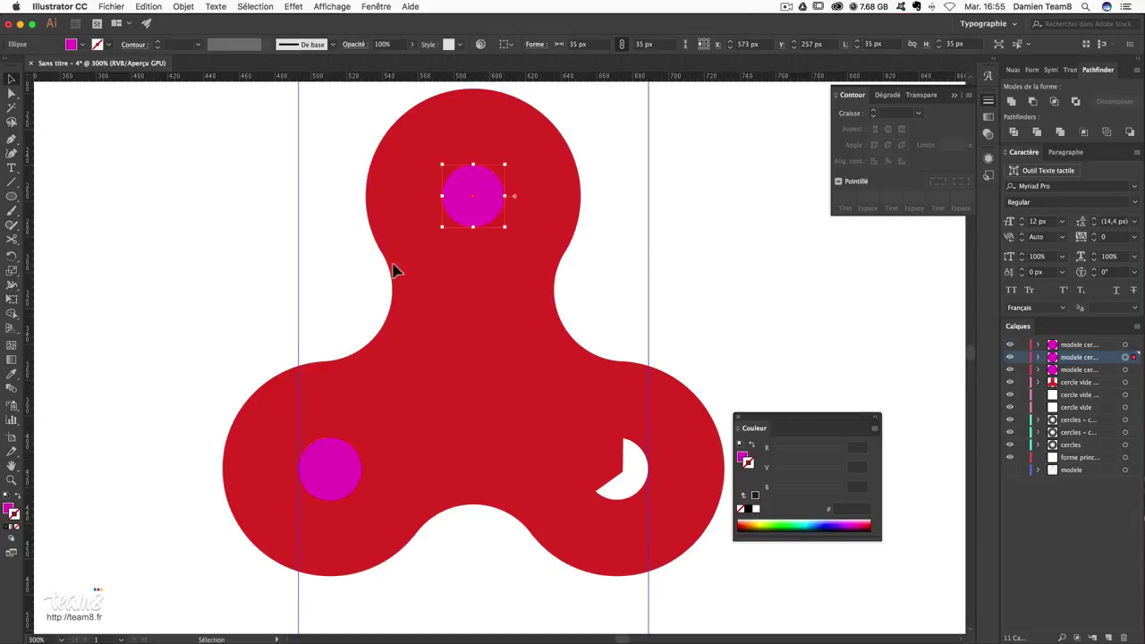
drag(475, 219, 616, 477)
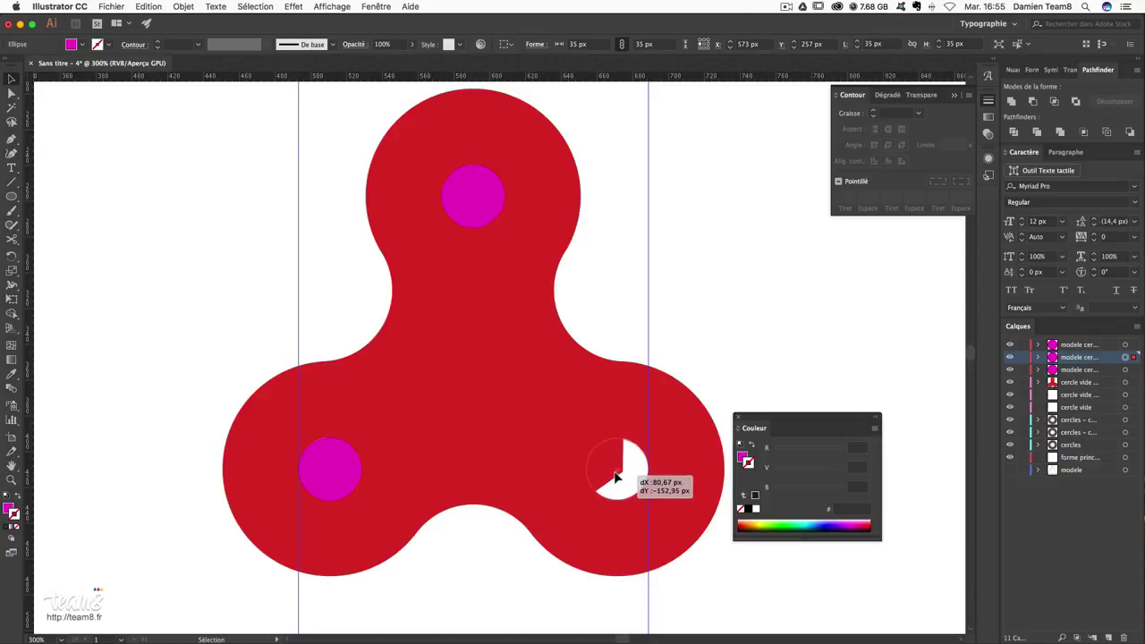
drag(615, 478, 616, 475)
click(705, 349)
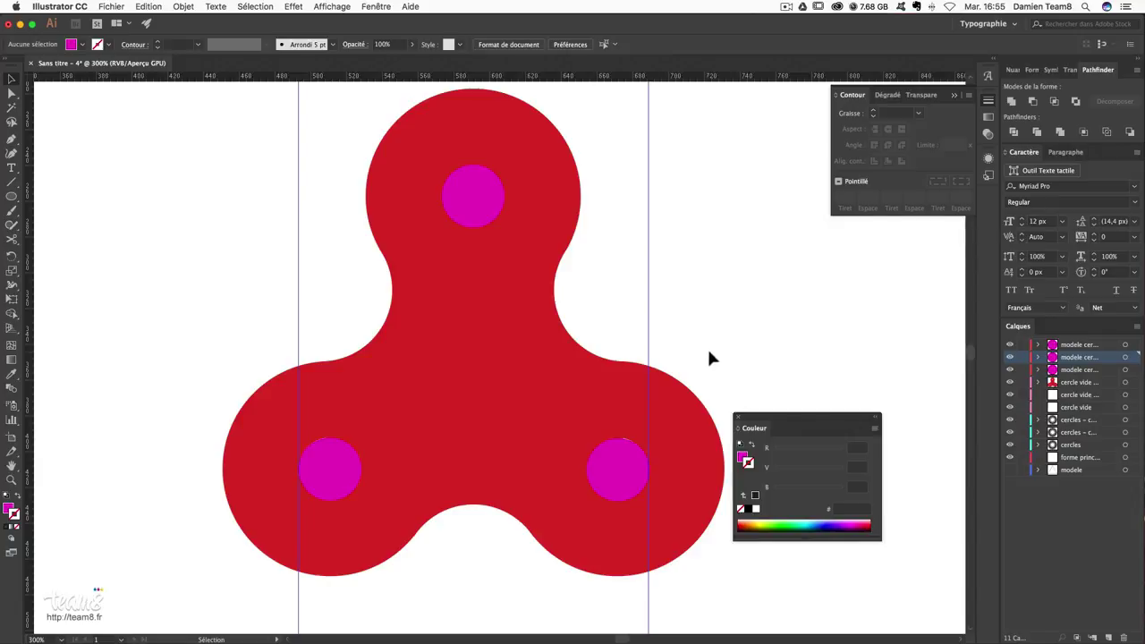
- Nudge the lower-right magenta circle, about 3 px left, so it fits its hole exactly
key(super+plus)
key(super+plus)
scroll(709, 358, right, 5)
scroll(709, 358, down, 3)
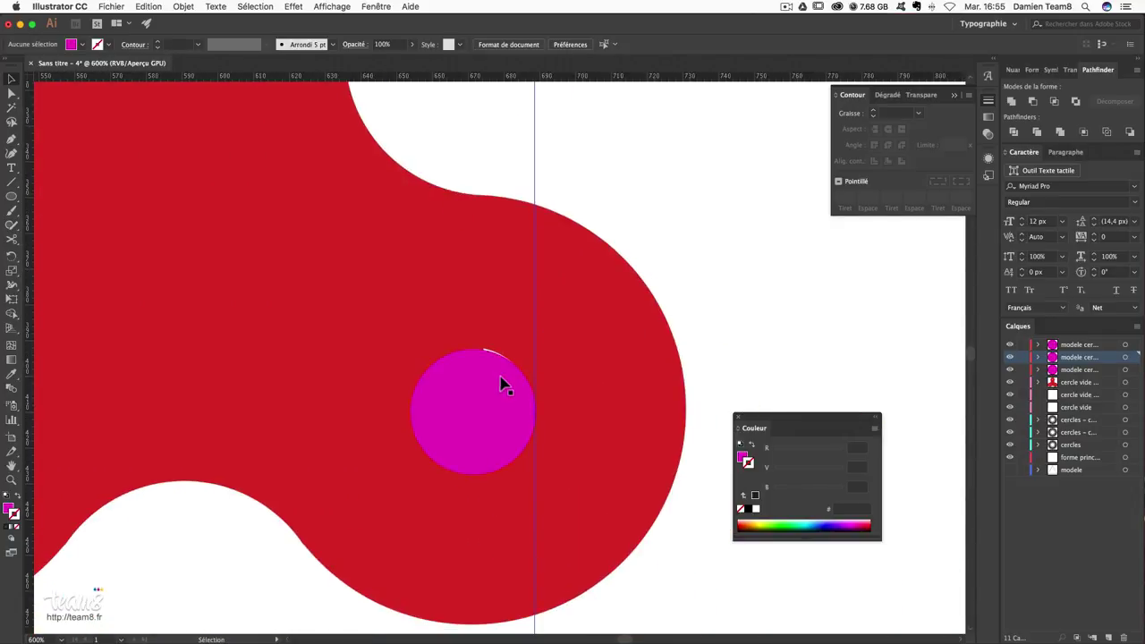
drag(500, 380, 500, 378)
click(698, 328)
click(485, 396)
key(super+plus)
drag(485, 397, 480, 392)
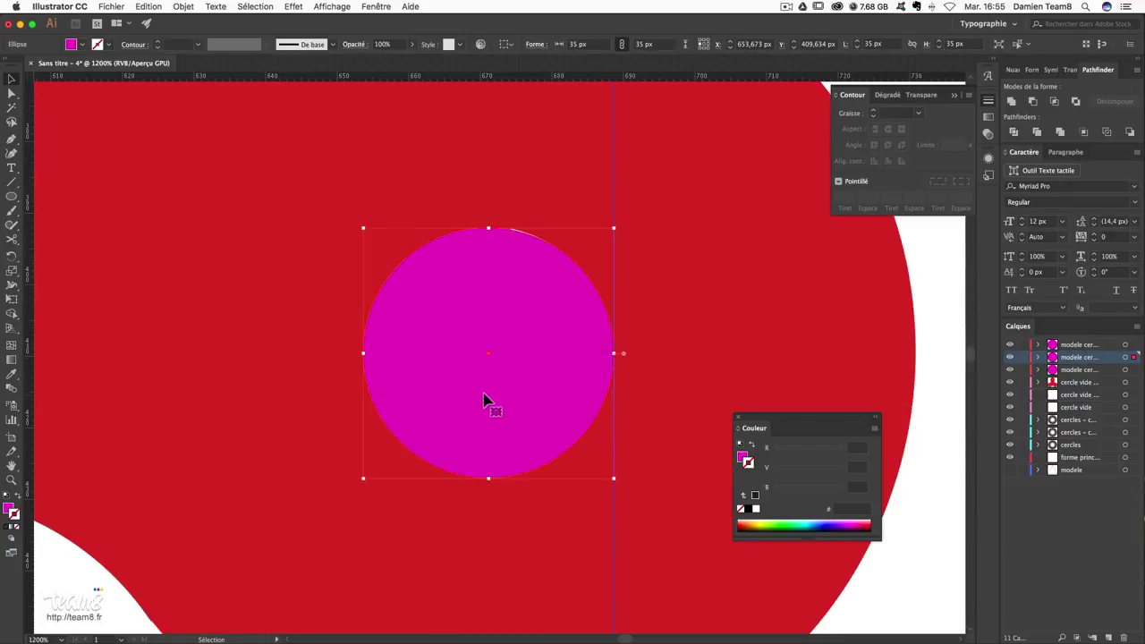
drag(528, 320, 527, 317)
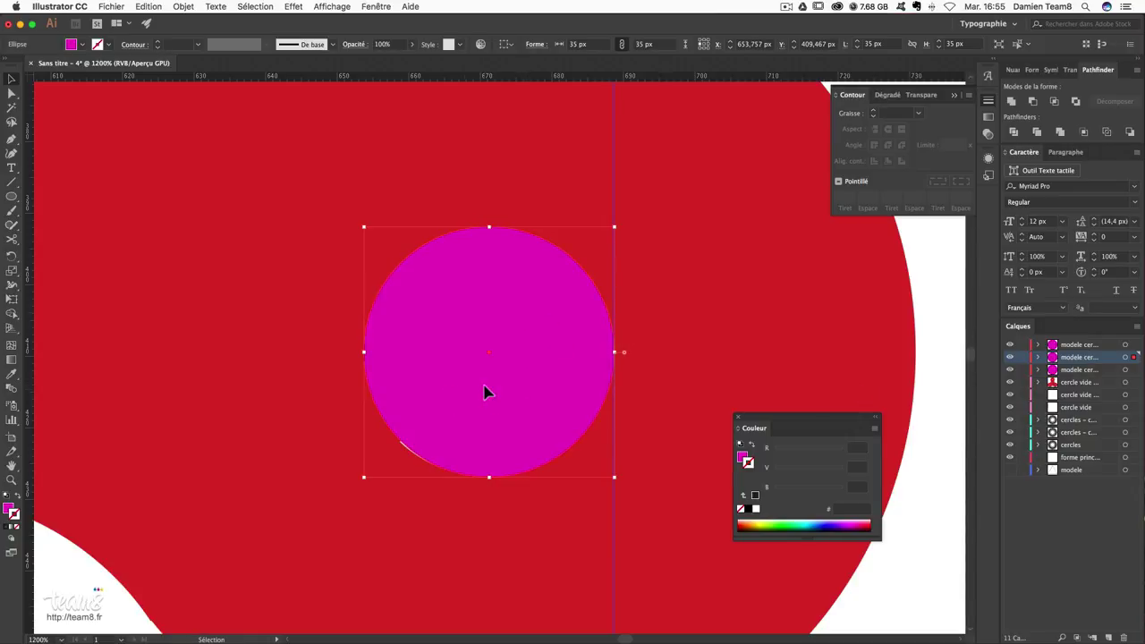
drag(483, 391, 480, 390)
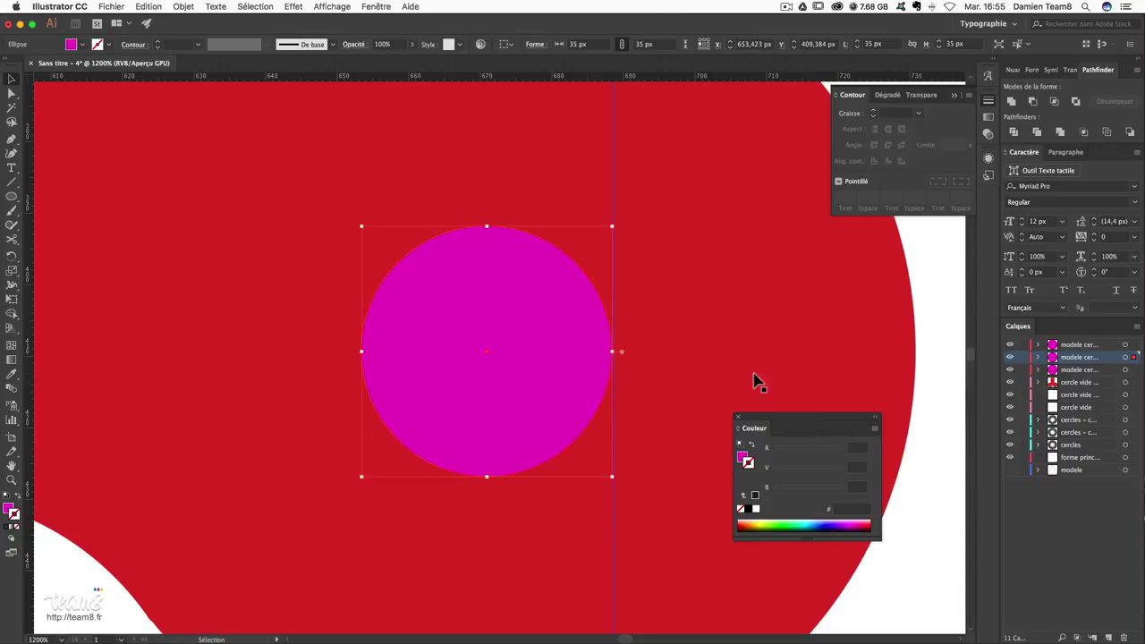
click(924, 400)
- Zoom in on another lobe to check its magenta circle's fit
key(super+minus)
key(super+minus)
key(super+minus)
key(super+minus)
key(super+plus)
scroll(475, 470, left, 5)
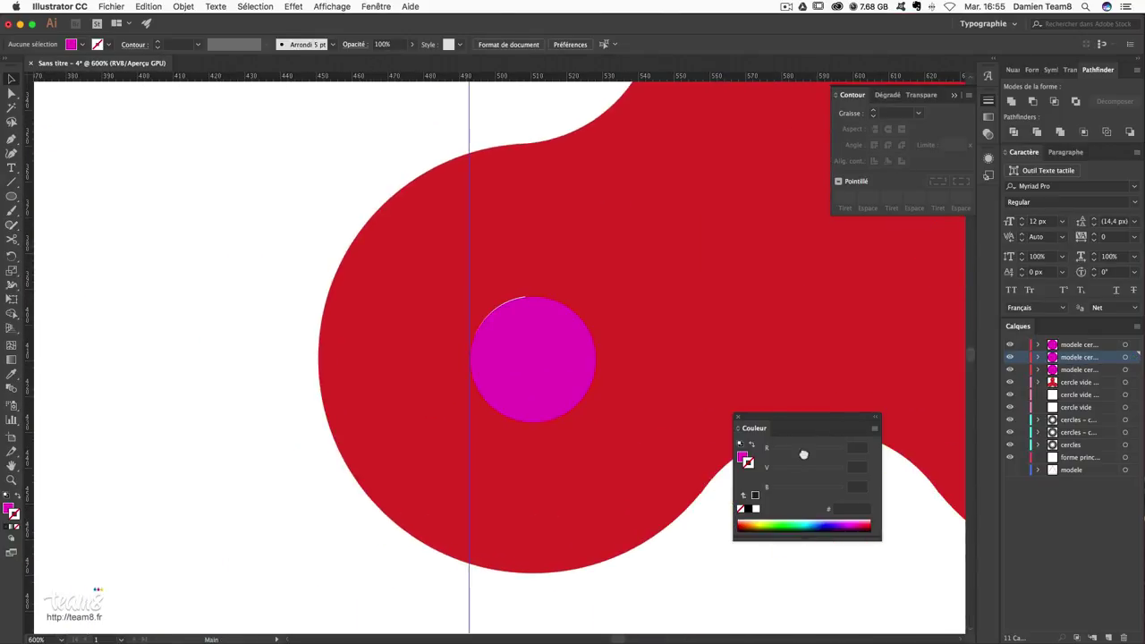
key(super+plus)
key(super+plus)
key(super+plus)
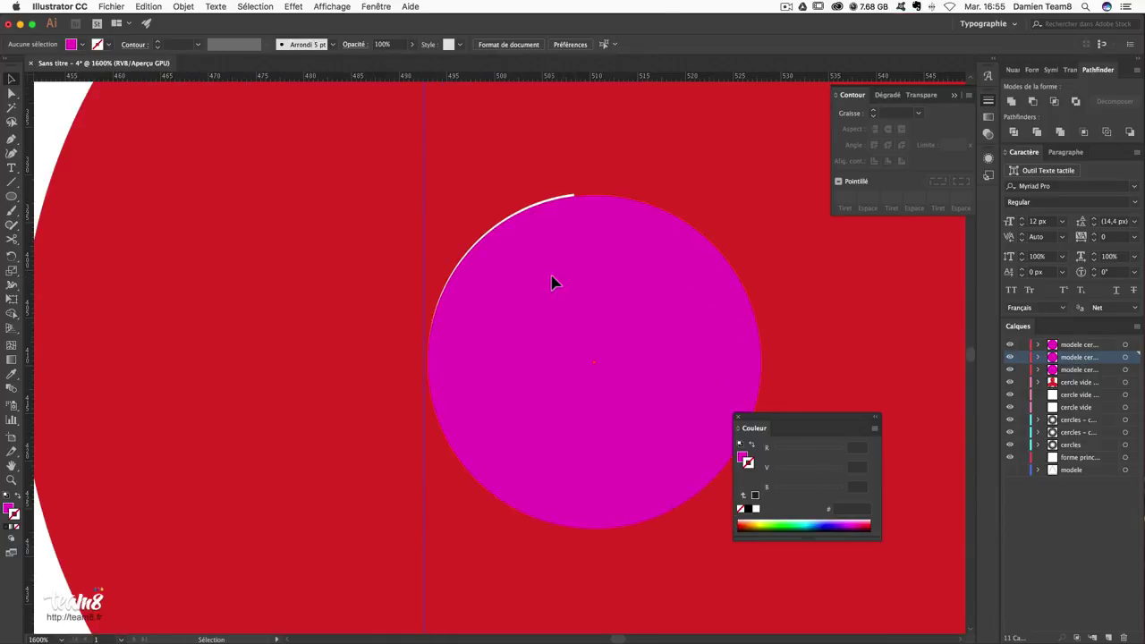
click(552, 280)
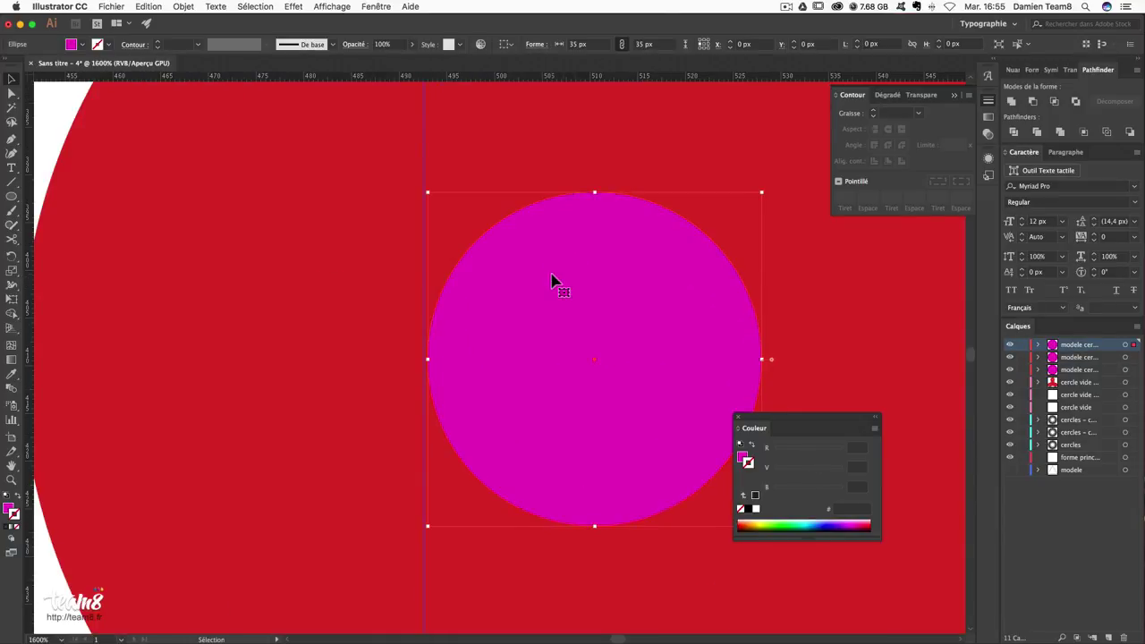
click(52, 98)
key(super+0)
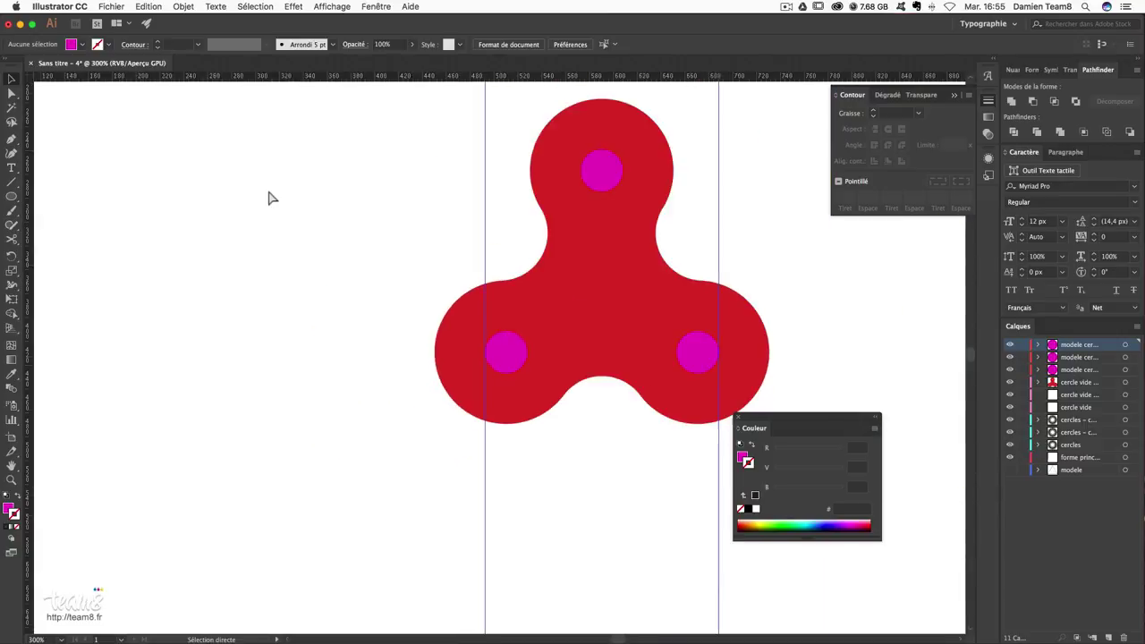
scroll(269, 197, right, 3)
key(super+plus)
key(super+plus)
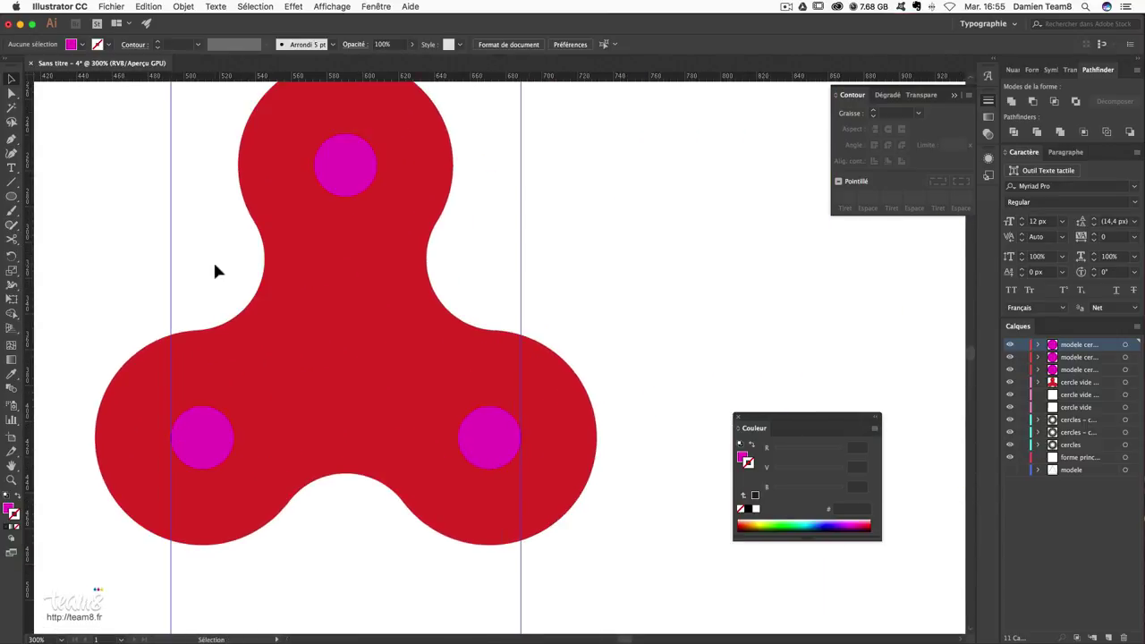
- Subtract the top magenta circle from the red spinner with Minus Front
drag(353, 341, 691, 322)
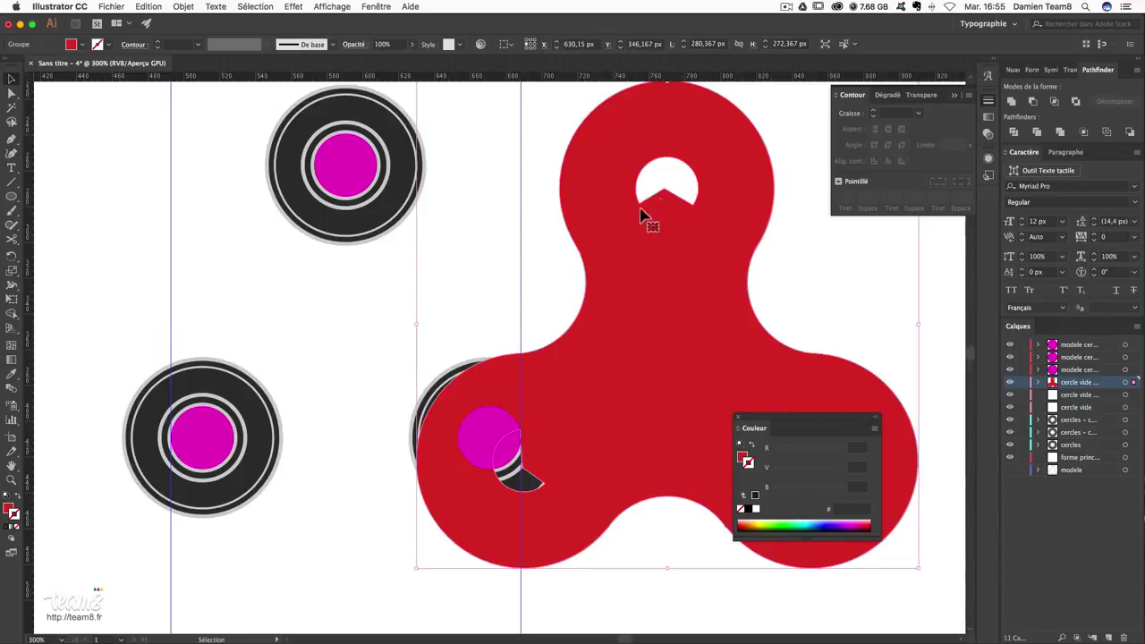
key(ctrl+z)
click(532, 274)
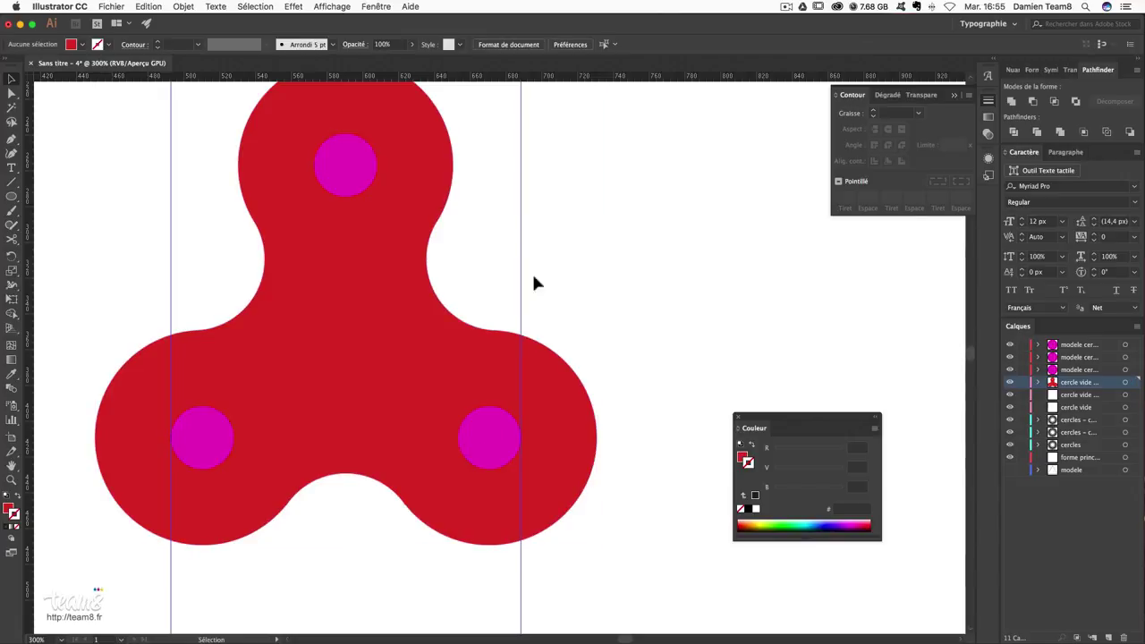
click(357, 170)
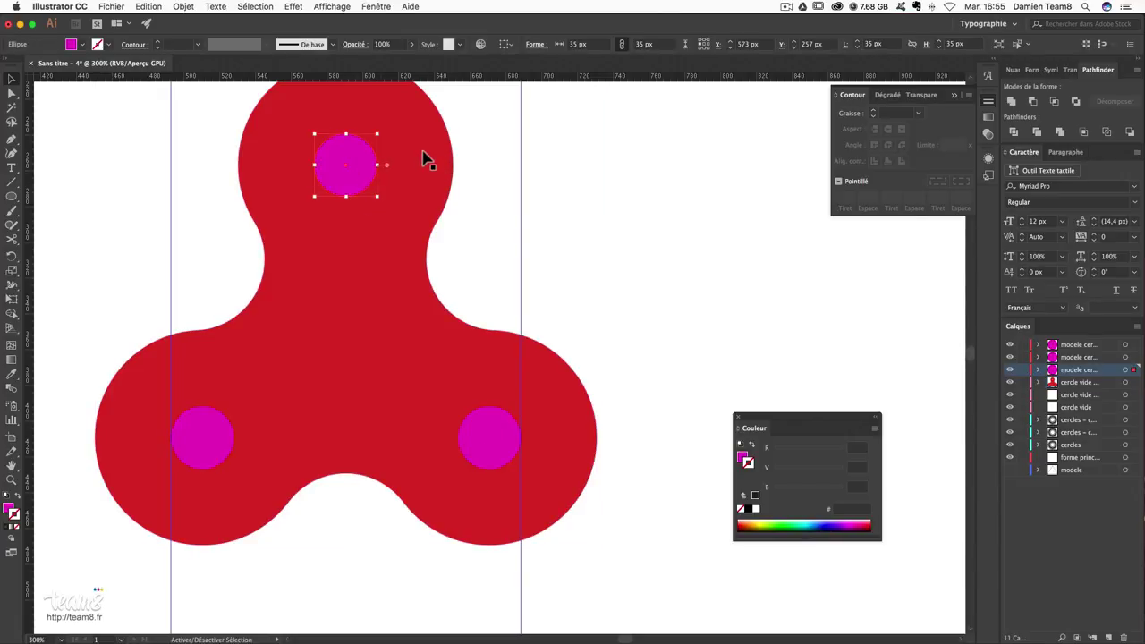
shift+click(424, 159)
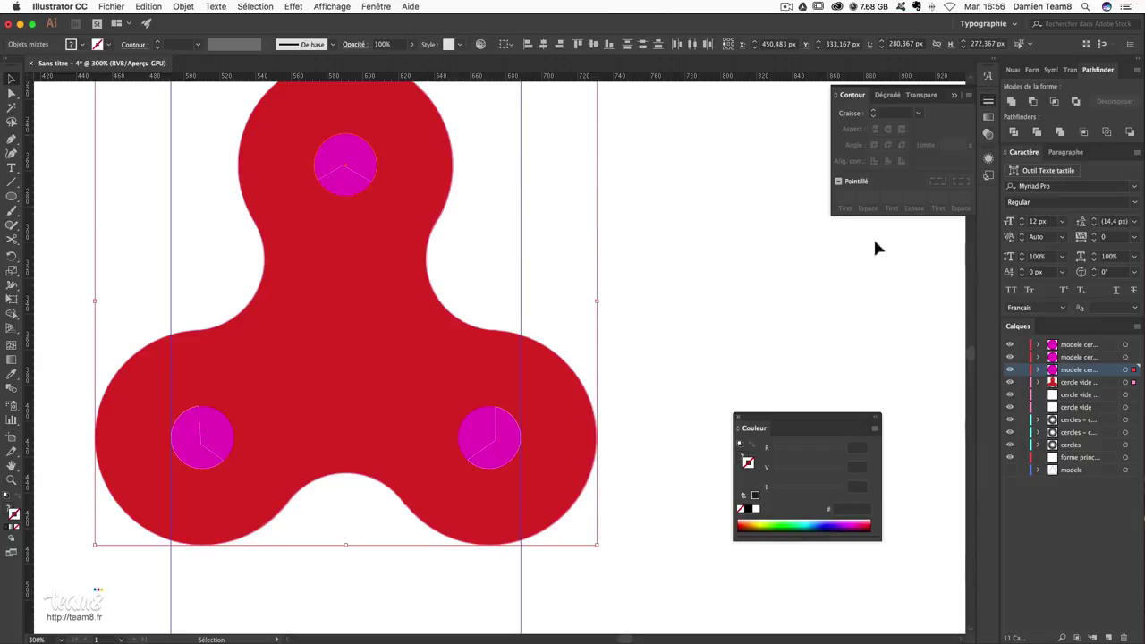
click(1032, 101)
- Subtract the right and left magenta circles from the spinner as well
click(684, 371)
click(542, 421)
shift+click(493, 430)
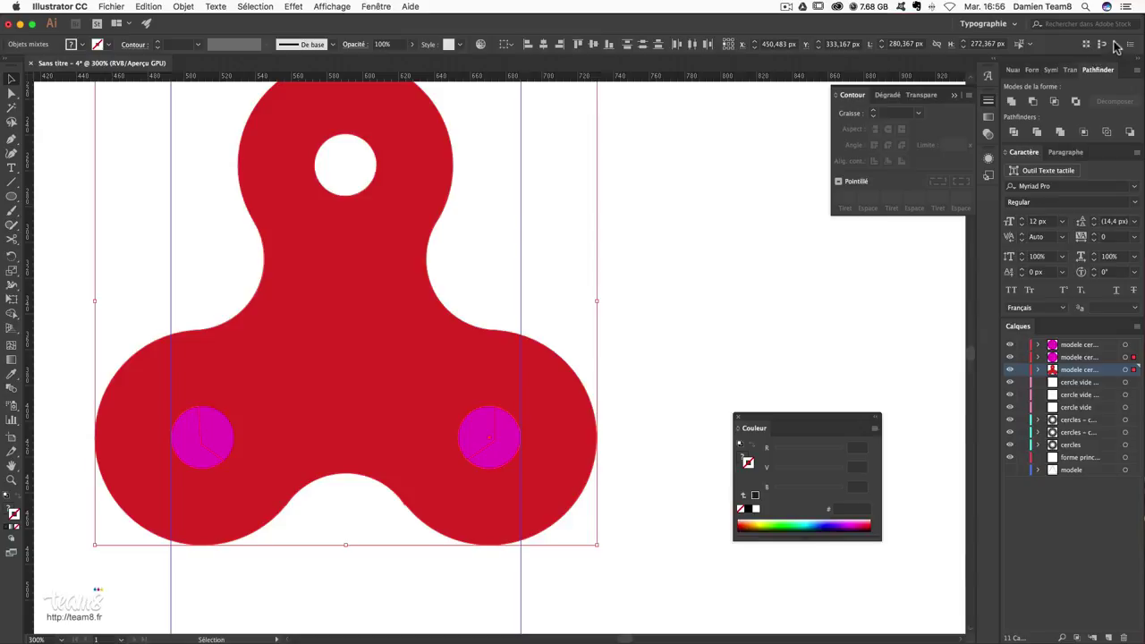
click(1032, 101)
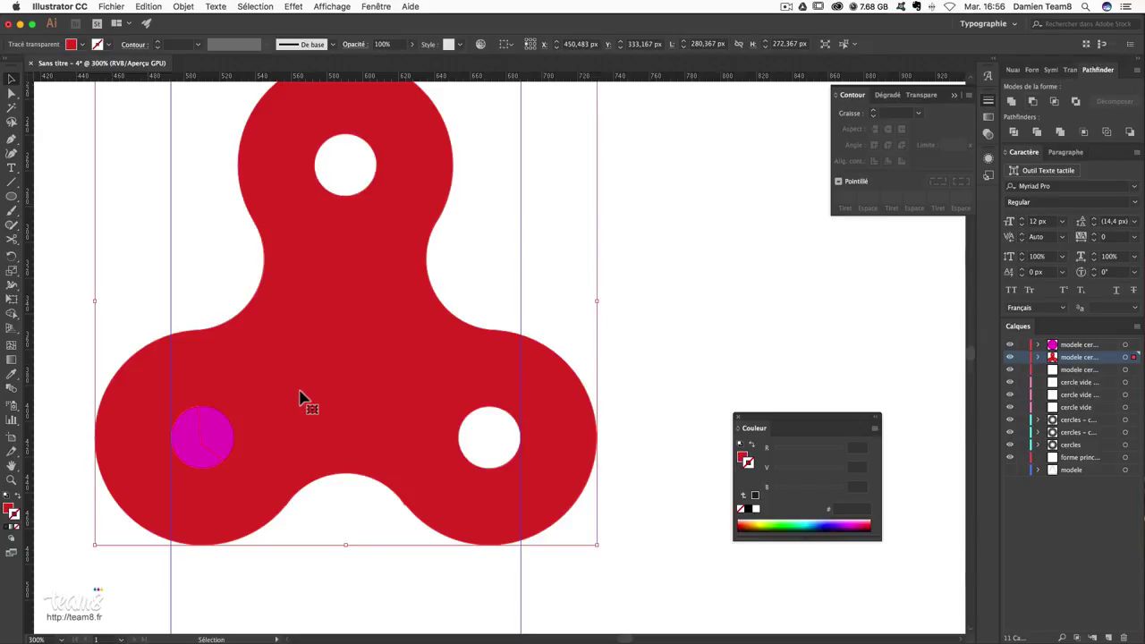
shift+click(220, 435)
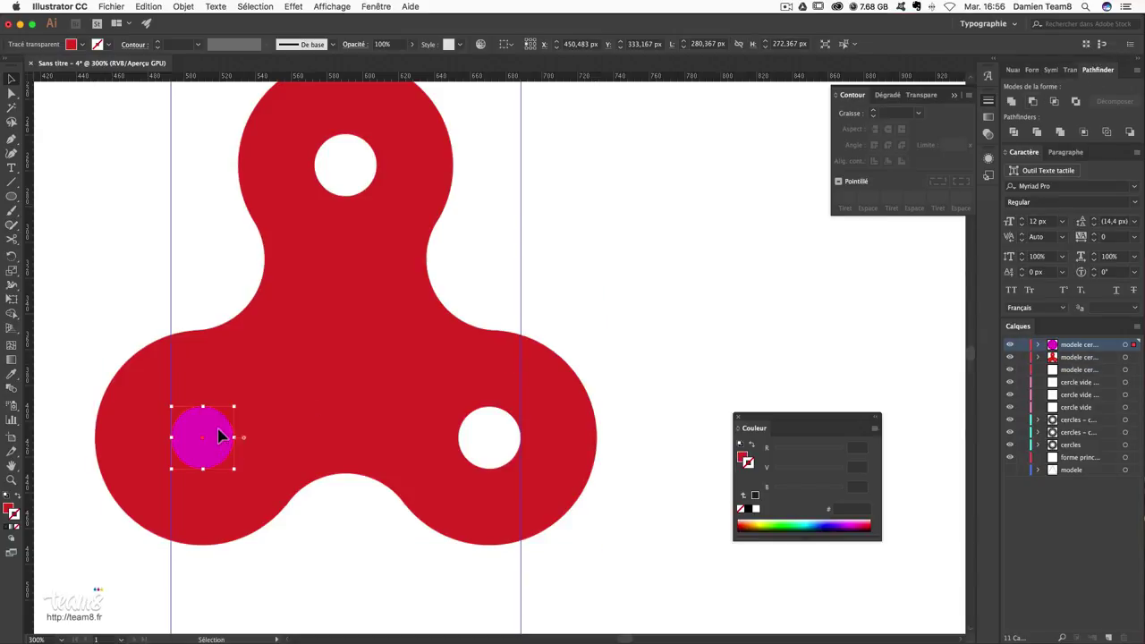
click(1032, 101)
click(726, 282)
drag(565, 379, 825, 393)
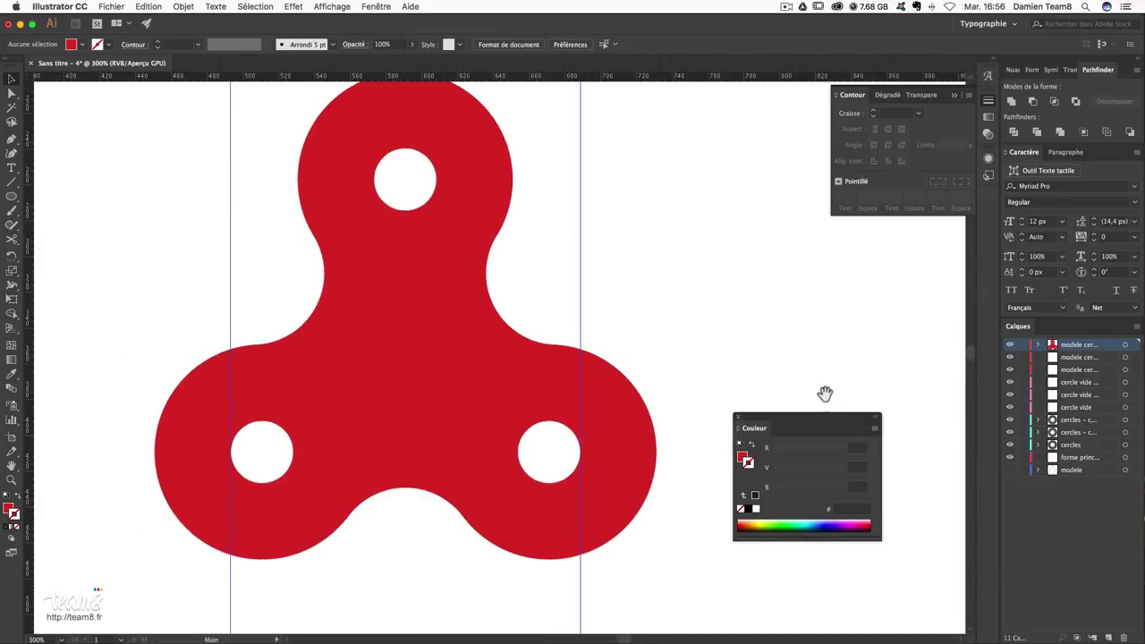
click(1090, 357)
- Delete the leftover layers and move the spinner layer below the cercles, renaming it 'modele principal'
shift+click(1083, 407)
drag(1103, 417, 1124, 636)
drag(1073, 347, 1077, 392)
double_click(1077, 383)
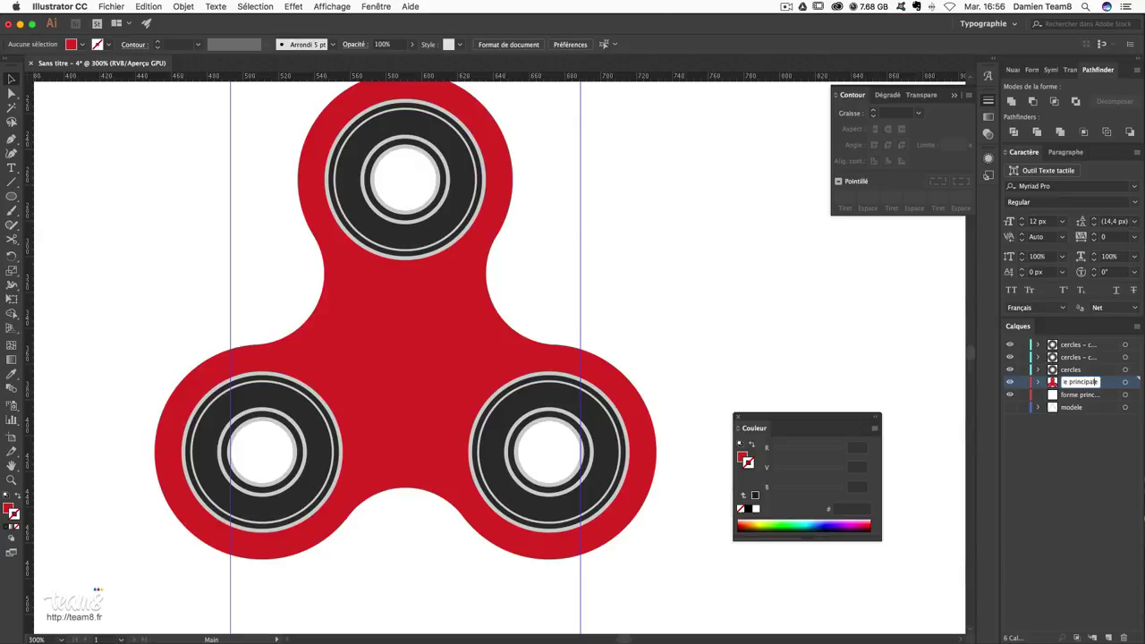
- Delete the old 'forme principale' layer and recentre the spinner in view
drag(1092, 395, 1124, 637)
key(space)
drag(675, 253, 732, 288)
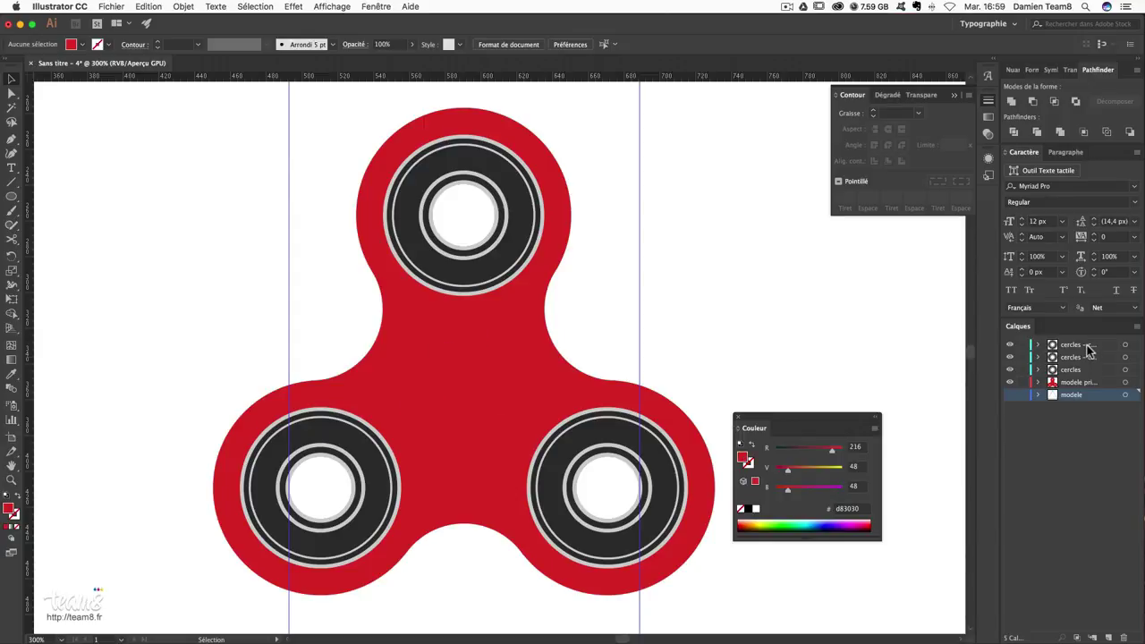
- Add a new top layer named 'cercle central'
click(1082, 345)
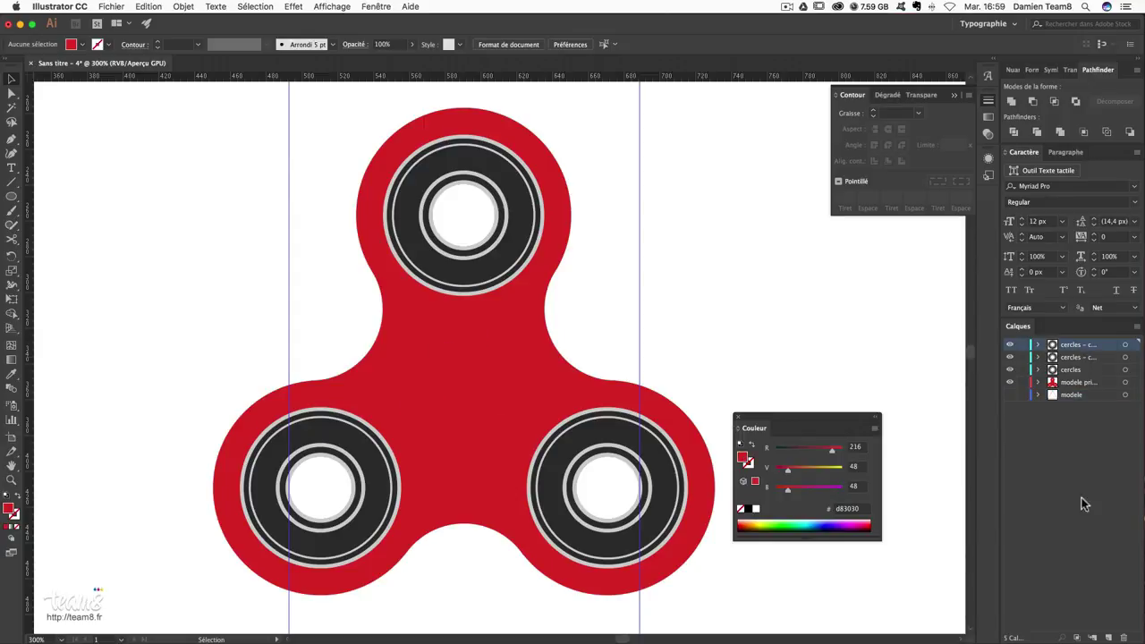
click(1109, 637)
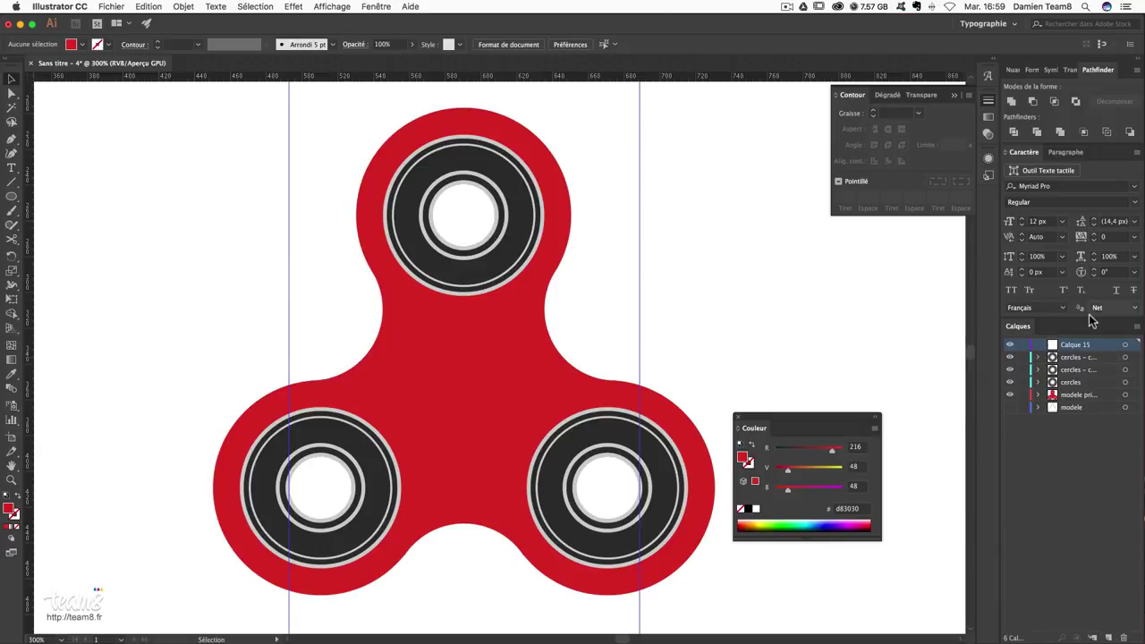
double_click(1078, 344)
text(cercle)
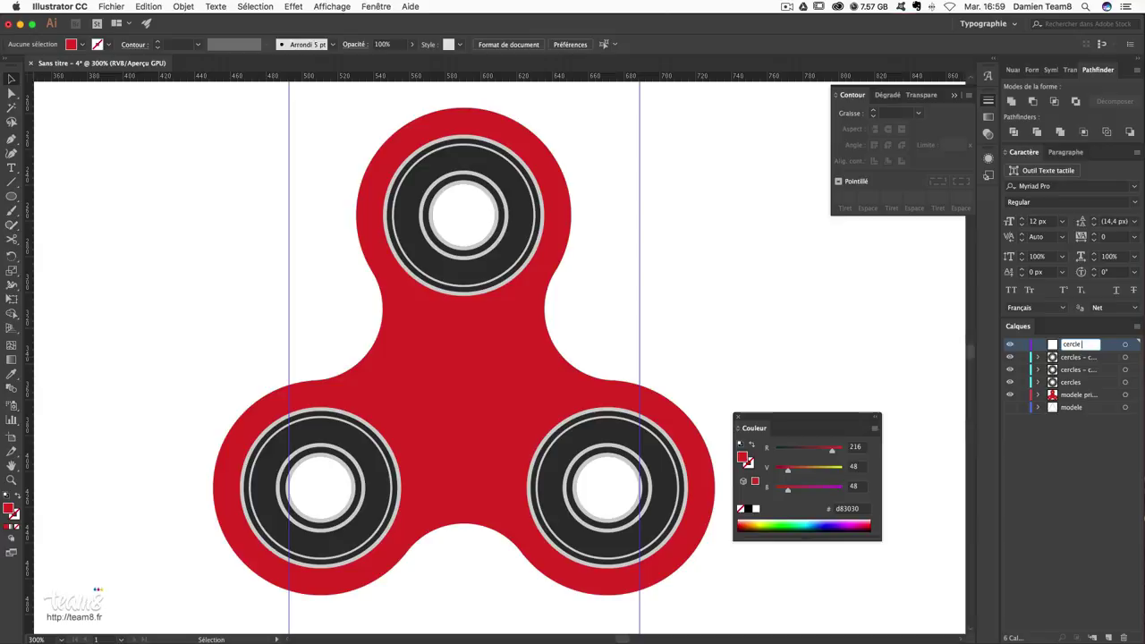
key(Return)
- Drag a vertical guide through the spinner's centre and make 'cercle central' the active layer
click(472, 114)
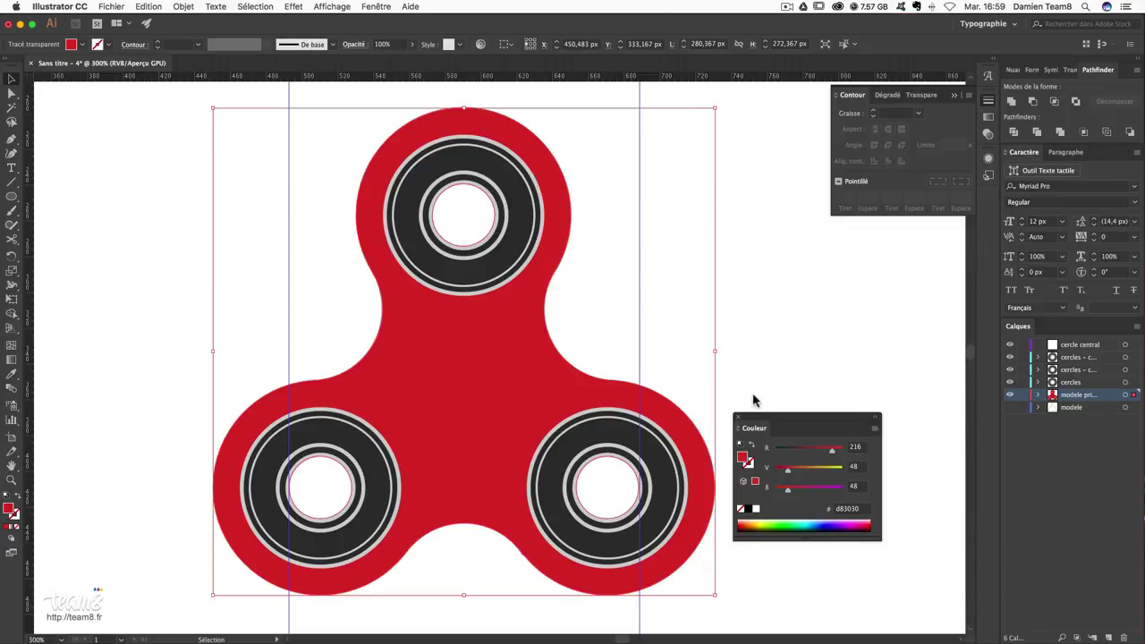
mouse_move(32, 281)
mouse_down()
mouse_move(398, 193)
mouse_move(465, 119)
mouse_up()
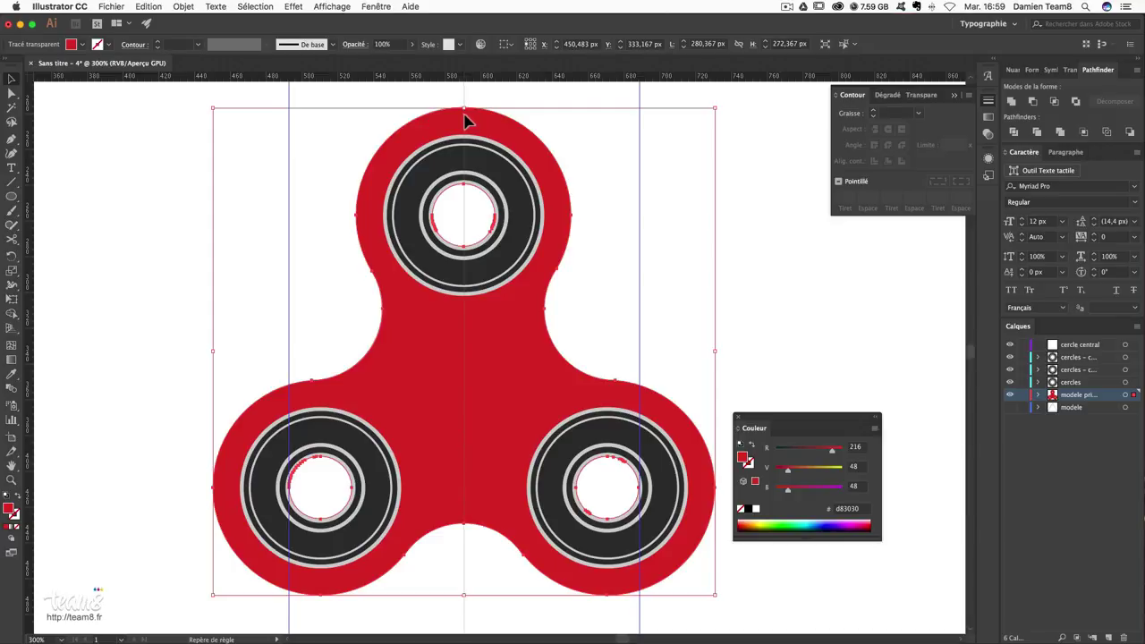
click(916, 300)
click(1070, 345)
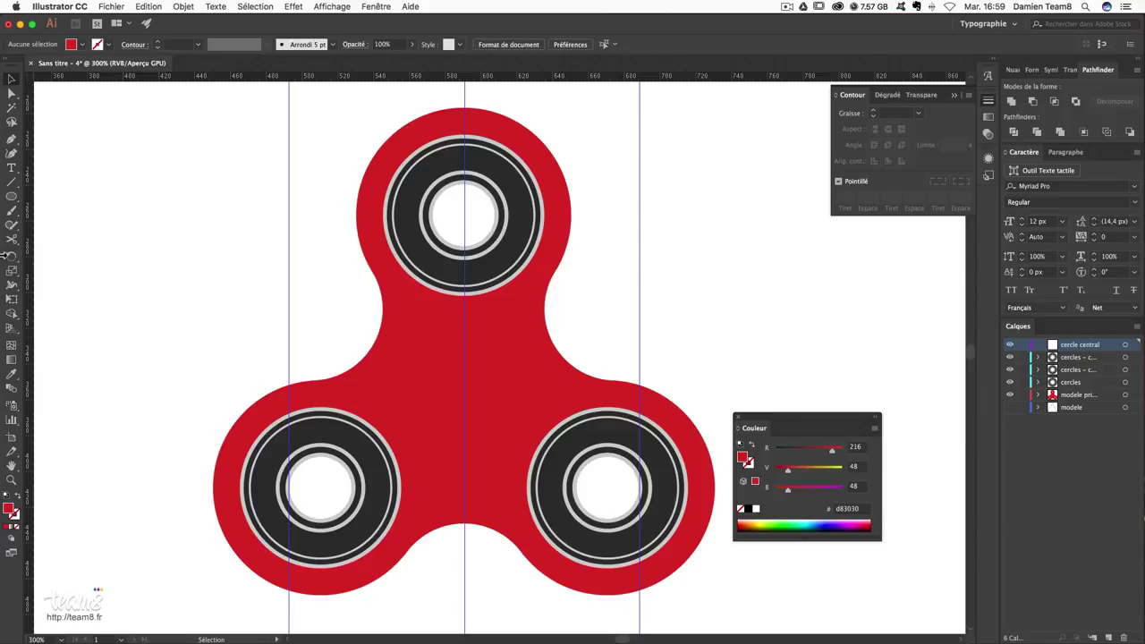
drag(12, 195, 60, 224)
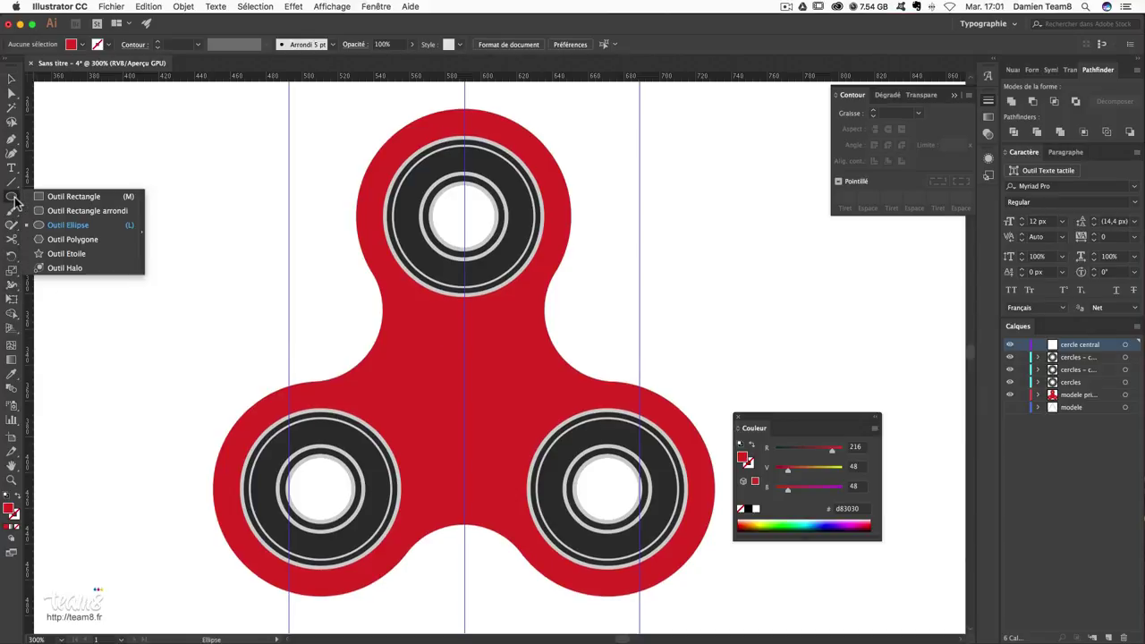
- Create a 95 × 95 px circle filled b22626 and move it onto the spinner's centre
click(489, 340)
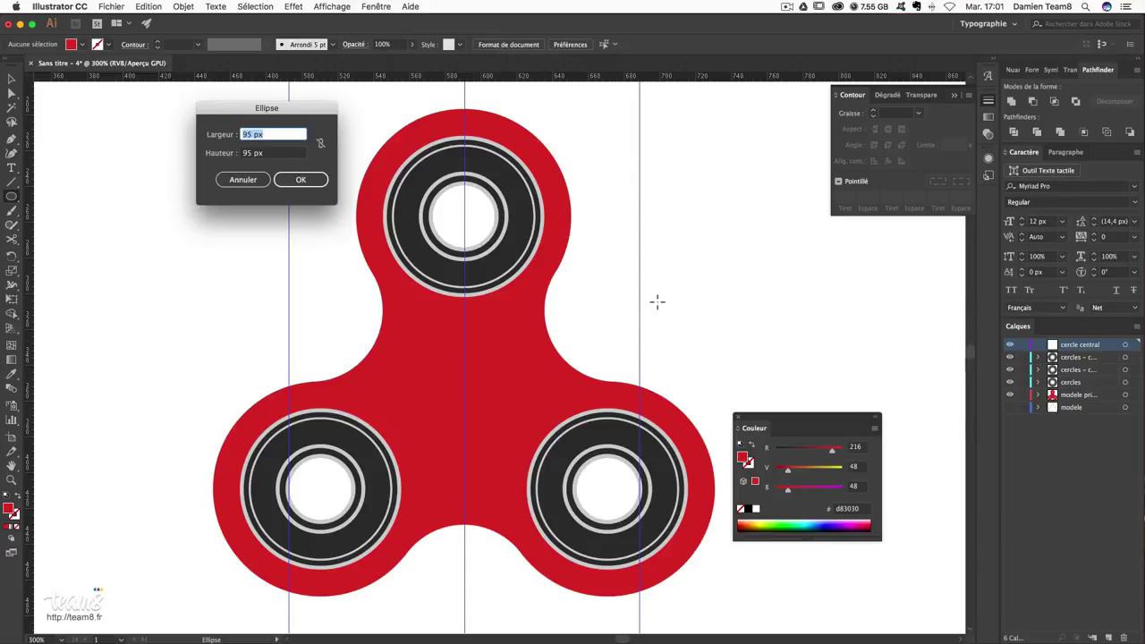
key(Return)
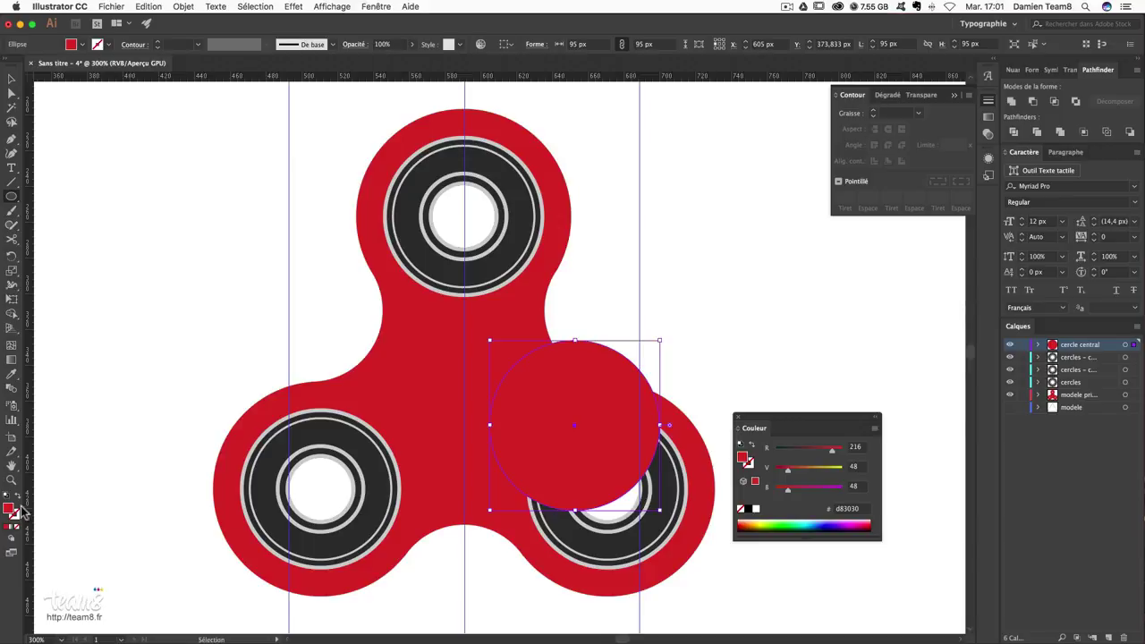
double_click(11, 510)
click(696, 298)
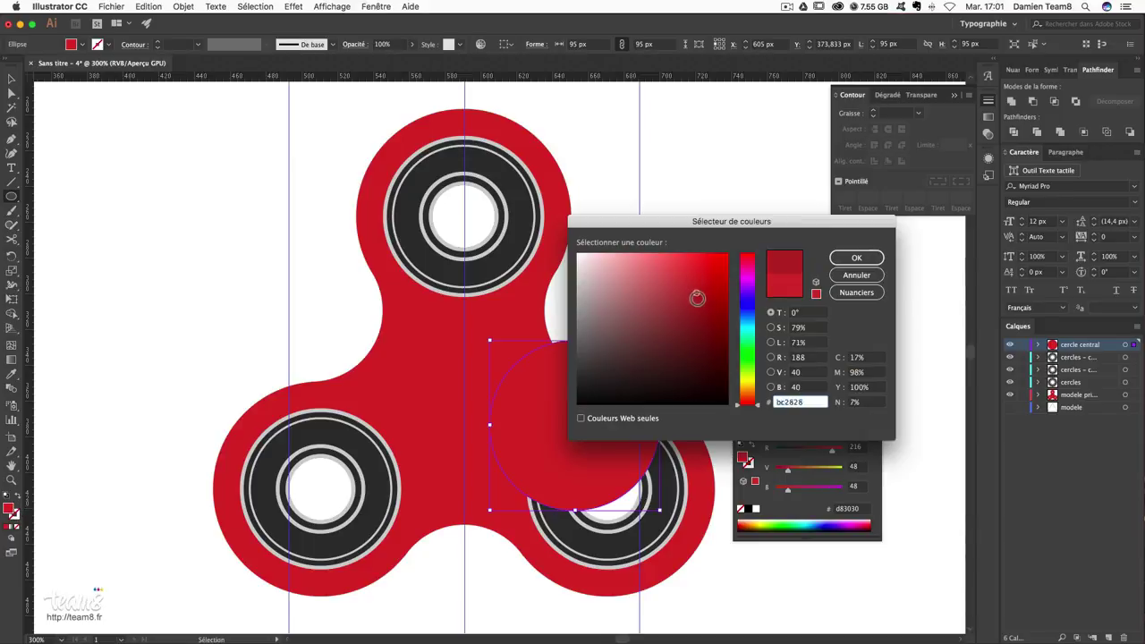
key(Escape)
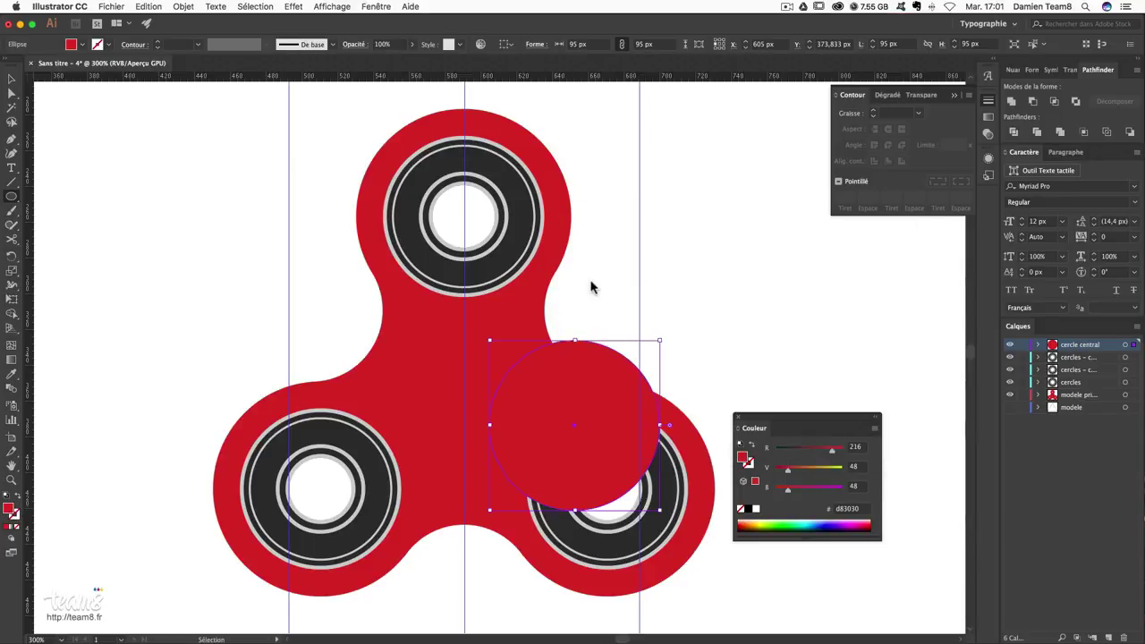
click(12, 80)
drag(559, 372, 485, 353)
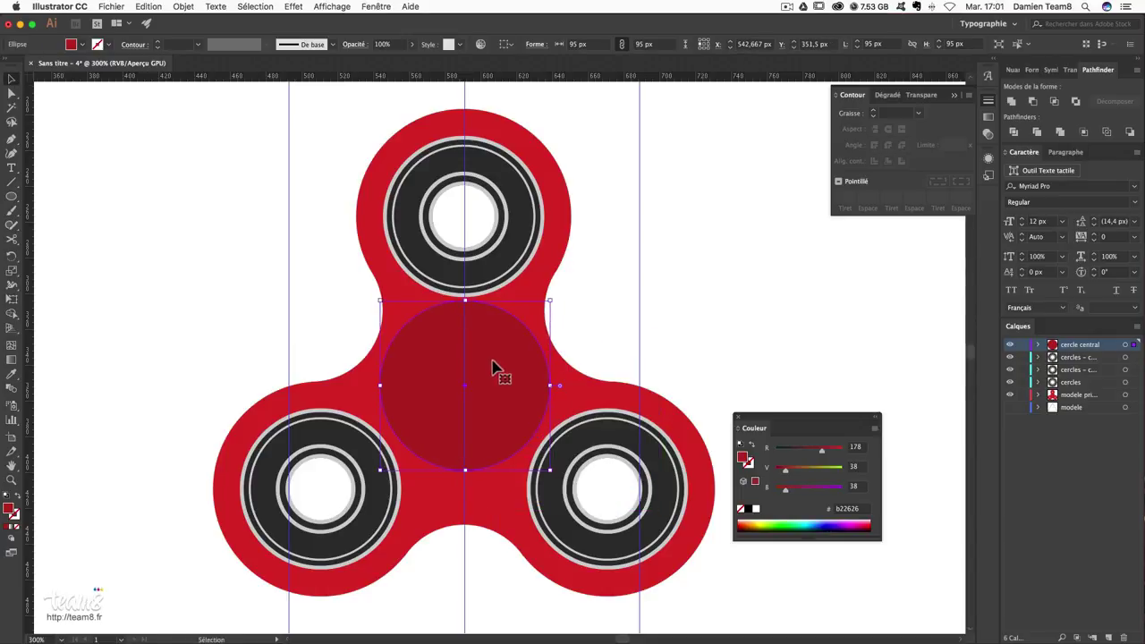
drag(472, 312, 473, 321)
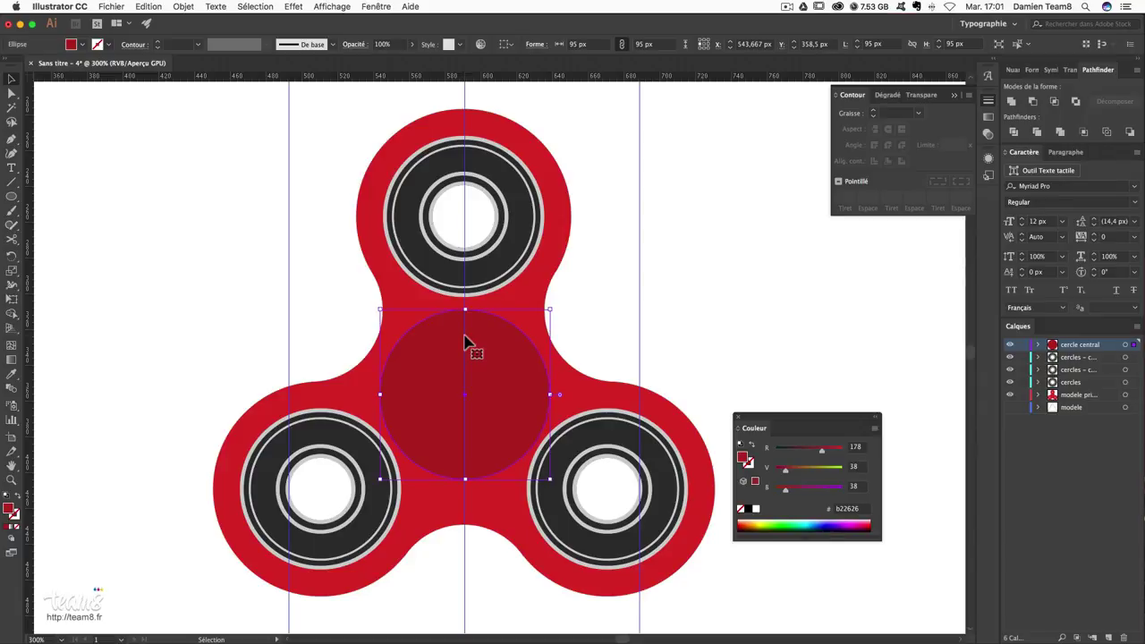
- Shrink the central circle to about 90 px and check its placement
click(712, 312)
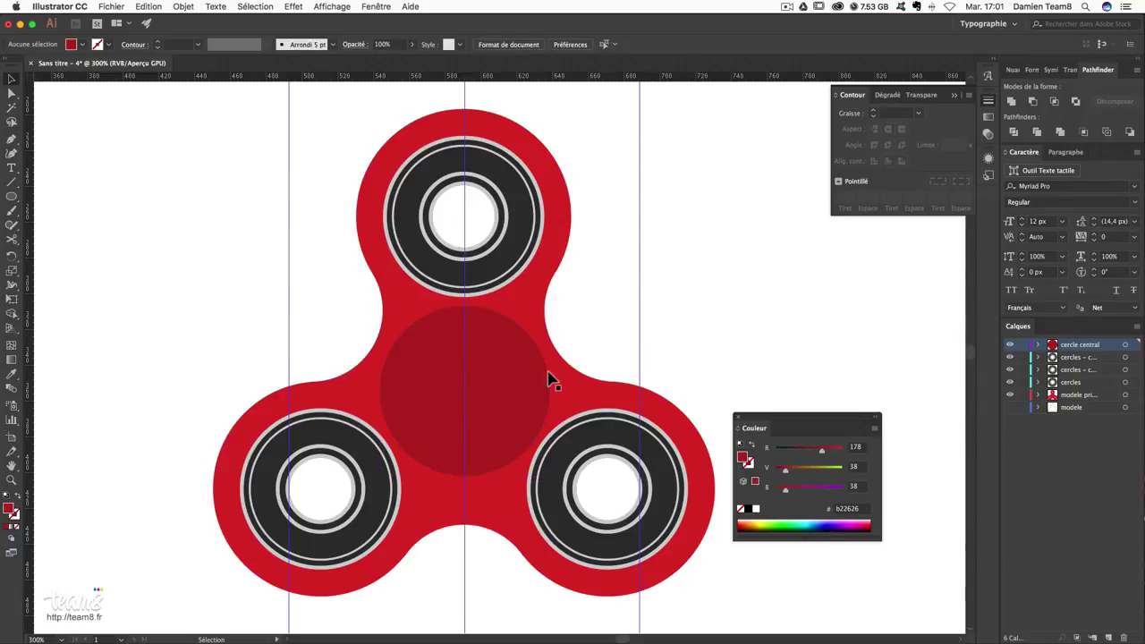
click(530, 380)
drag(550, 305, 546, 308)
click(634, 339)
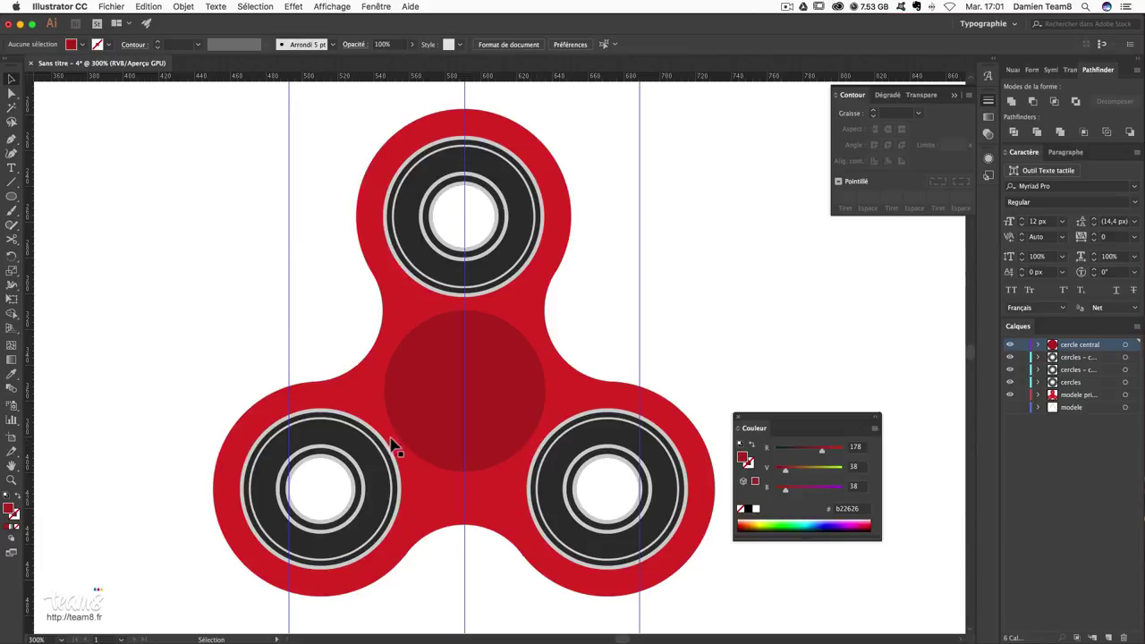
click(484, 403)
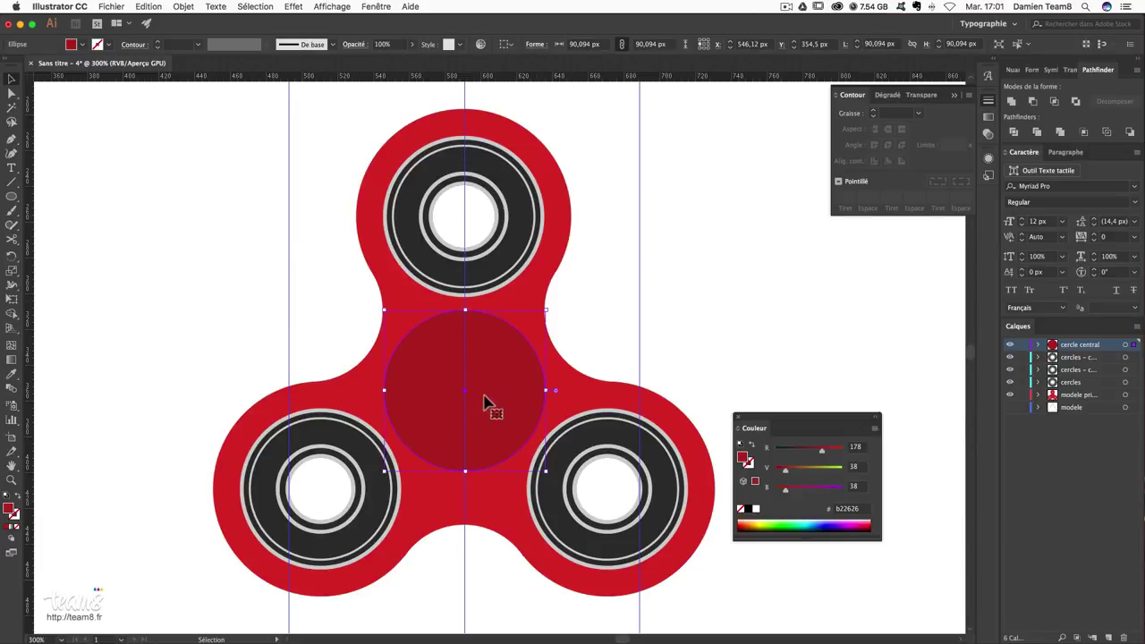
click(733, 316)
click(498, 429)
click(715, 310)
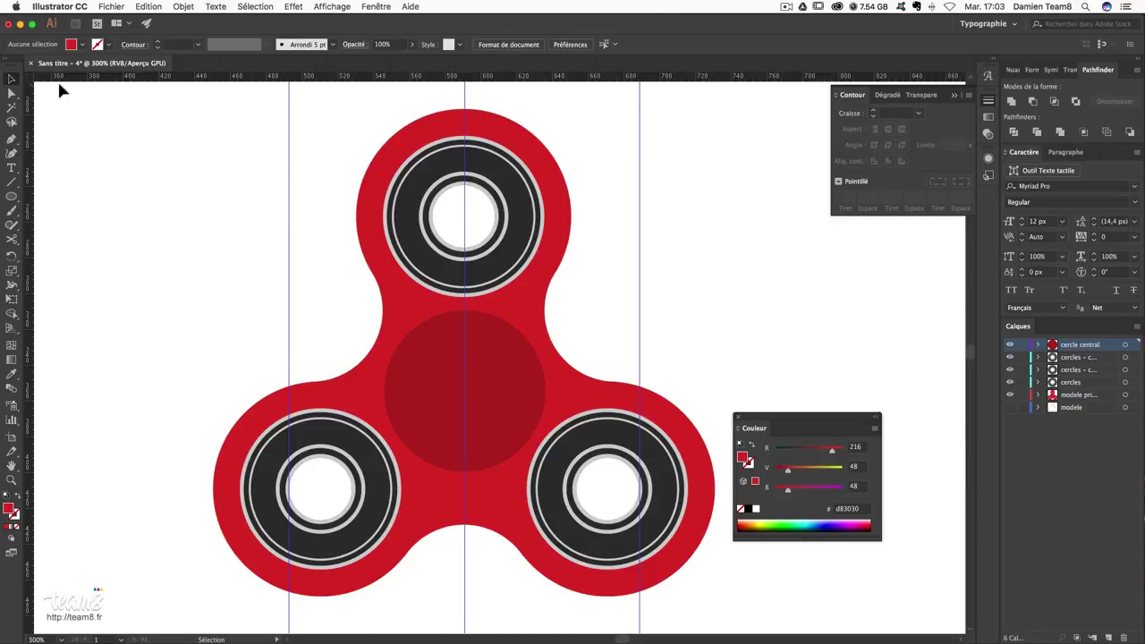
- Apply a previewed 3D Extrude & Bevel to the red spinner body with all rotation angles at 0°
click(512, 132)
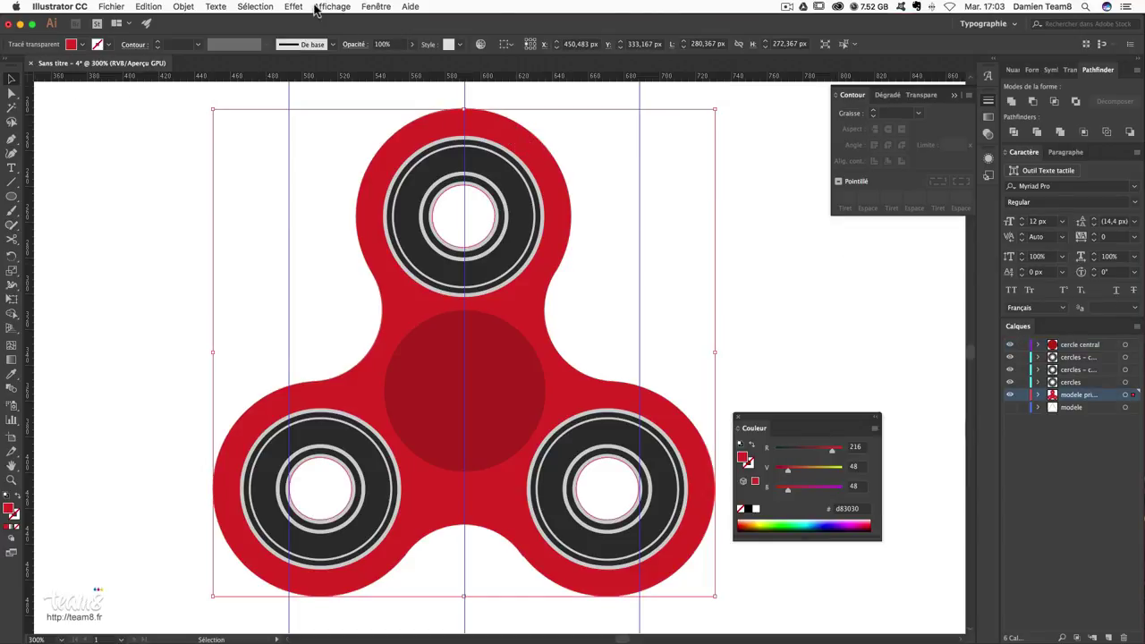
click(288, 7)
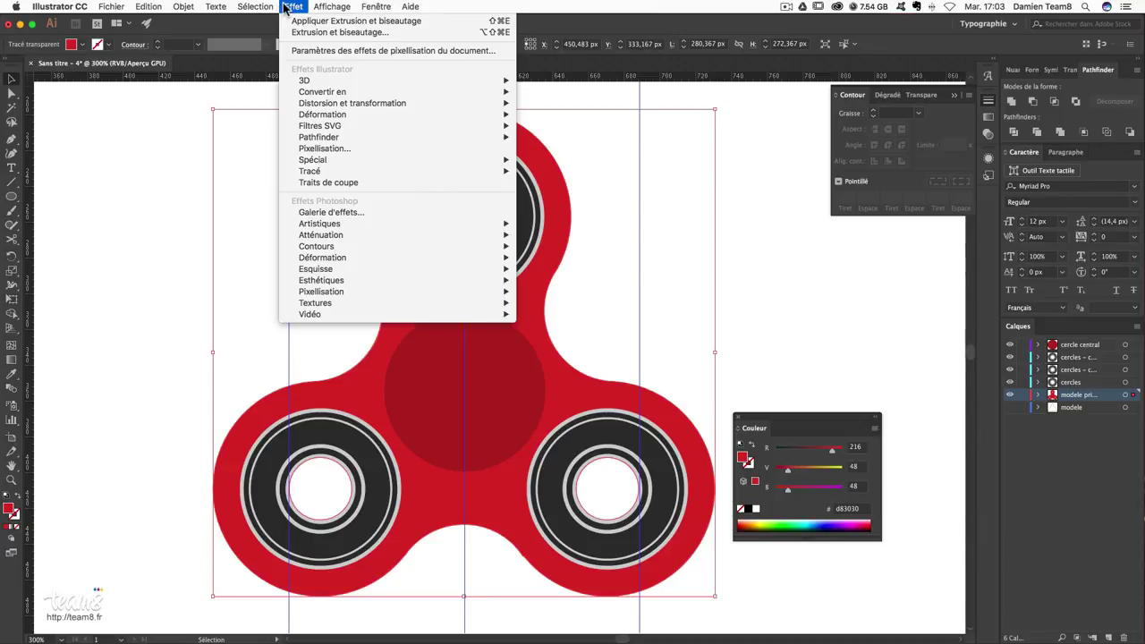
mouse_move(304, 80)
click(578, 82)
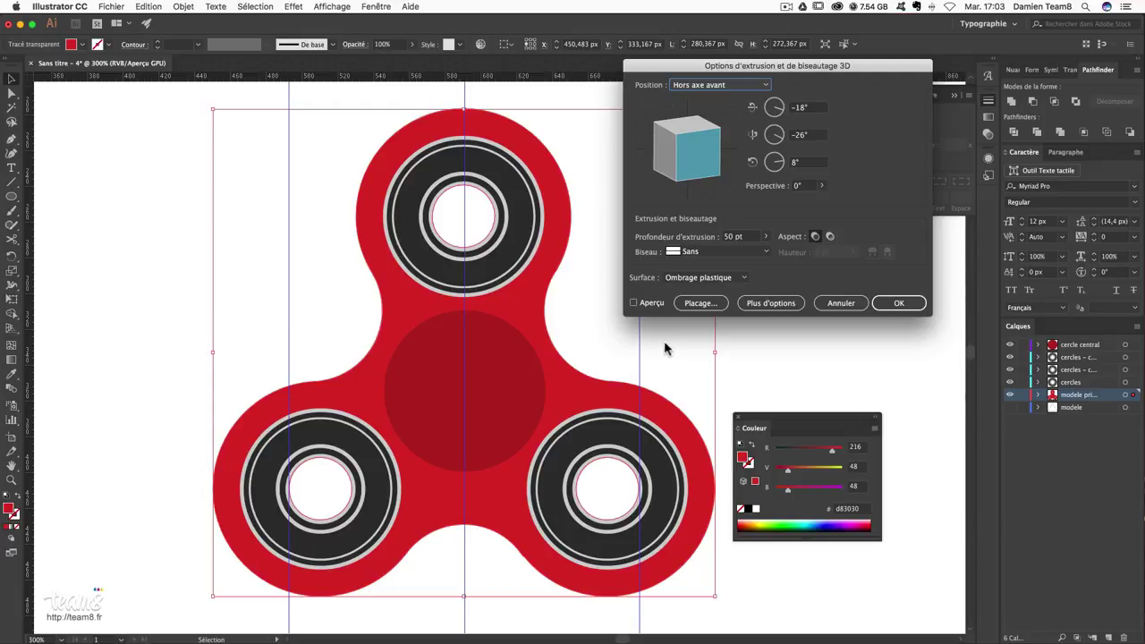
click(634, 303)
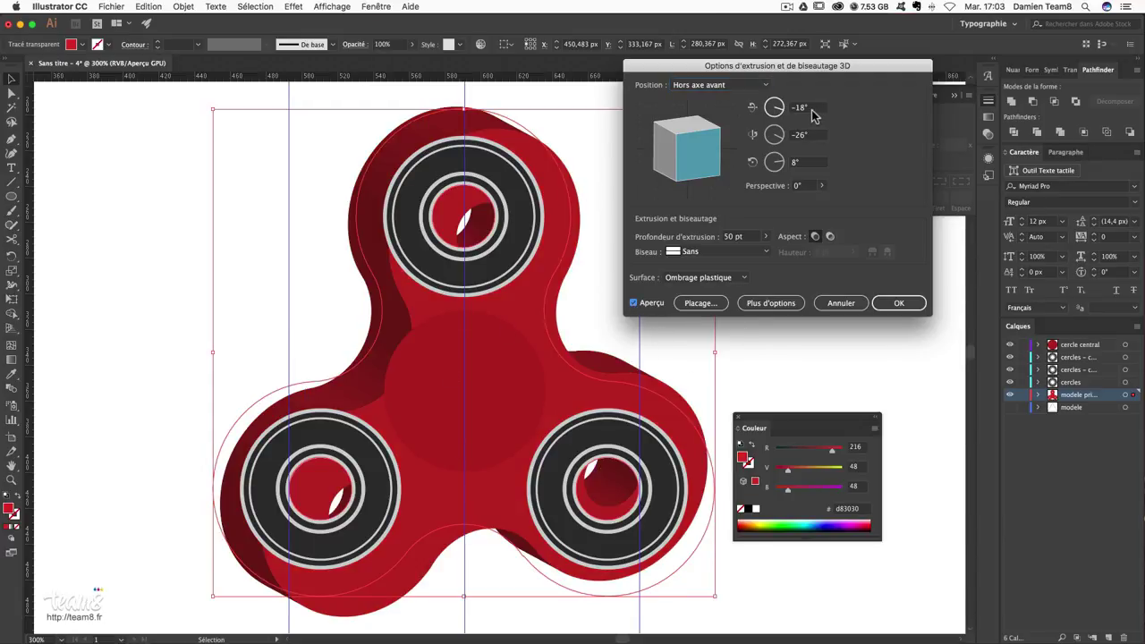
double_click(805, 109)
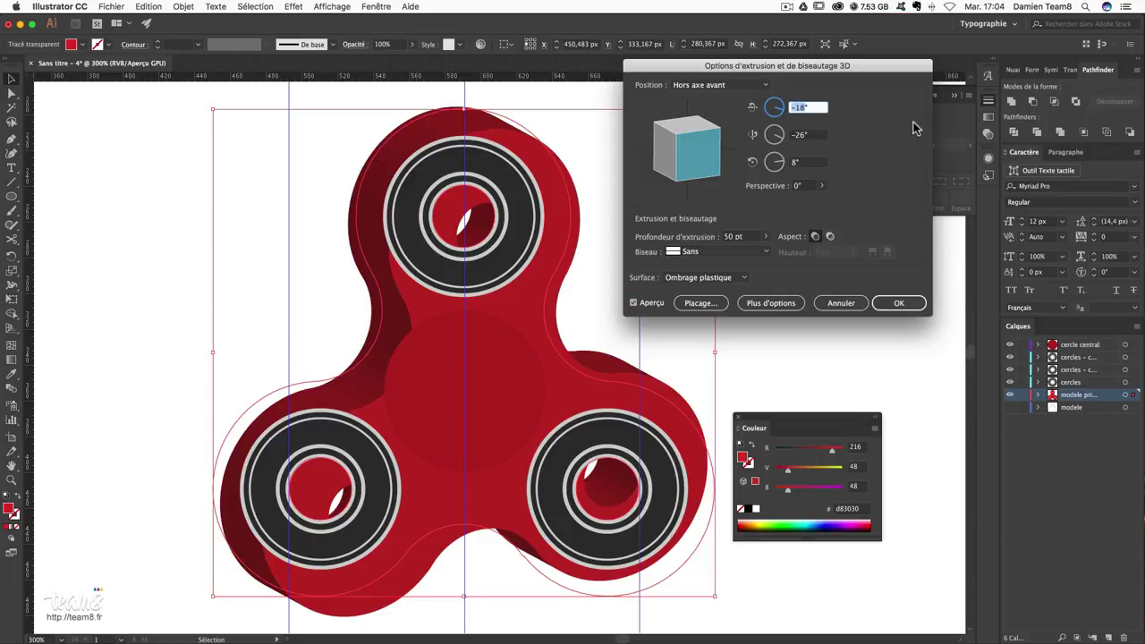
text(0)
key(Tab)
text(0)
key(Tab)
text(0)
key(Tab)
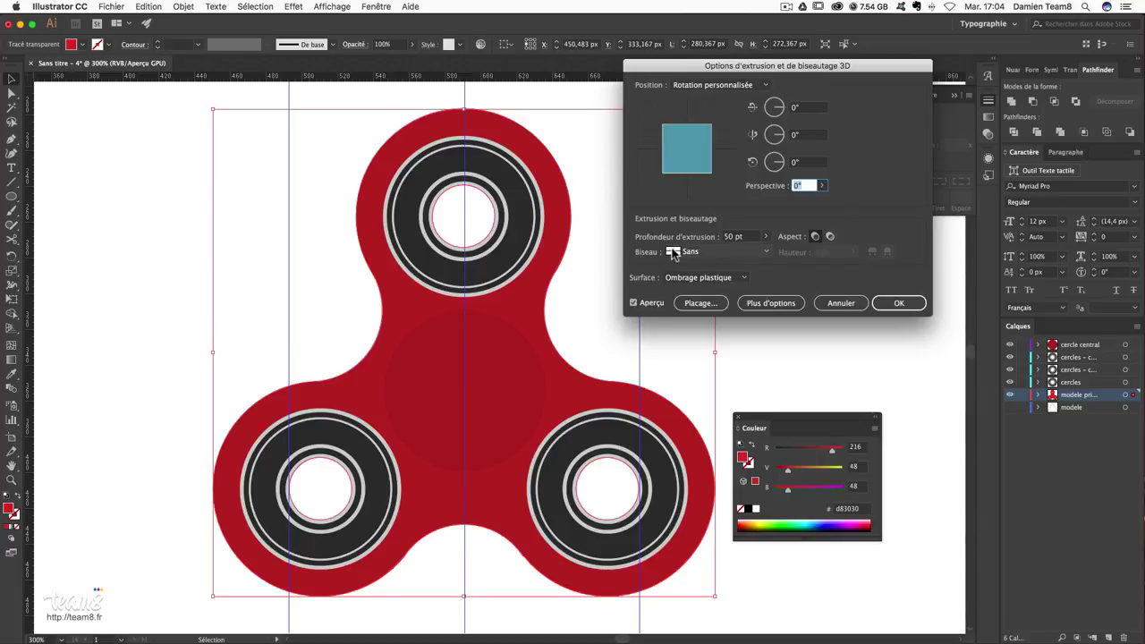
- Compare the Classic, Complexe 1, 2 and 4 bevel styles, settling on Complexe 1
click(721, 254)
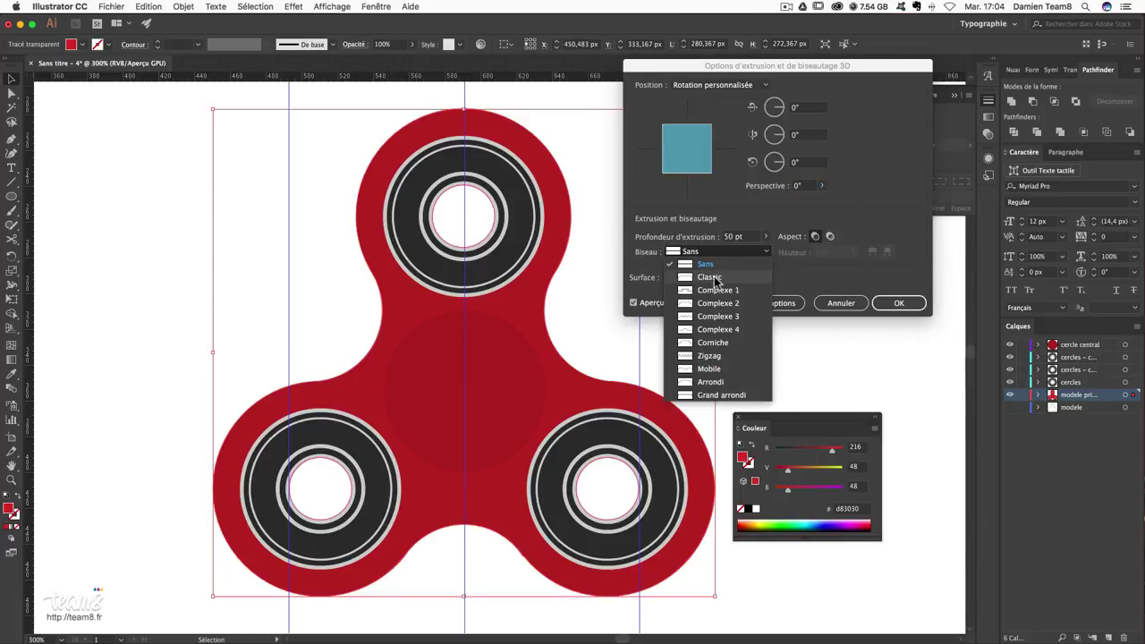
click(710, 277)
click(715, 251)
click(703, 288)
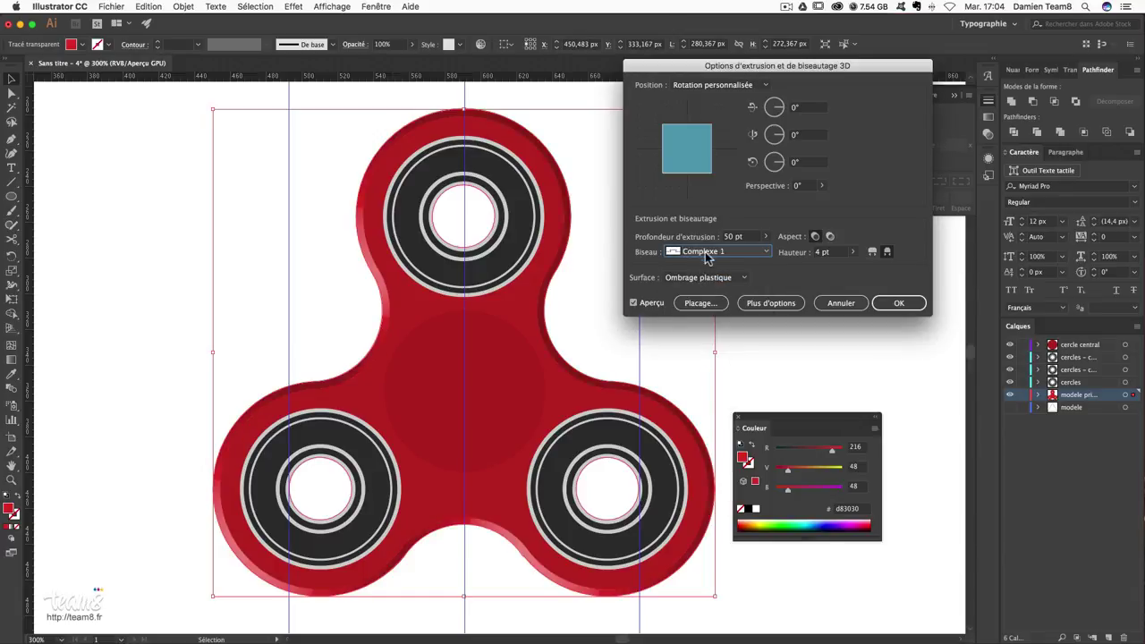
click(711, 251)
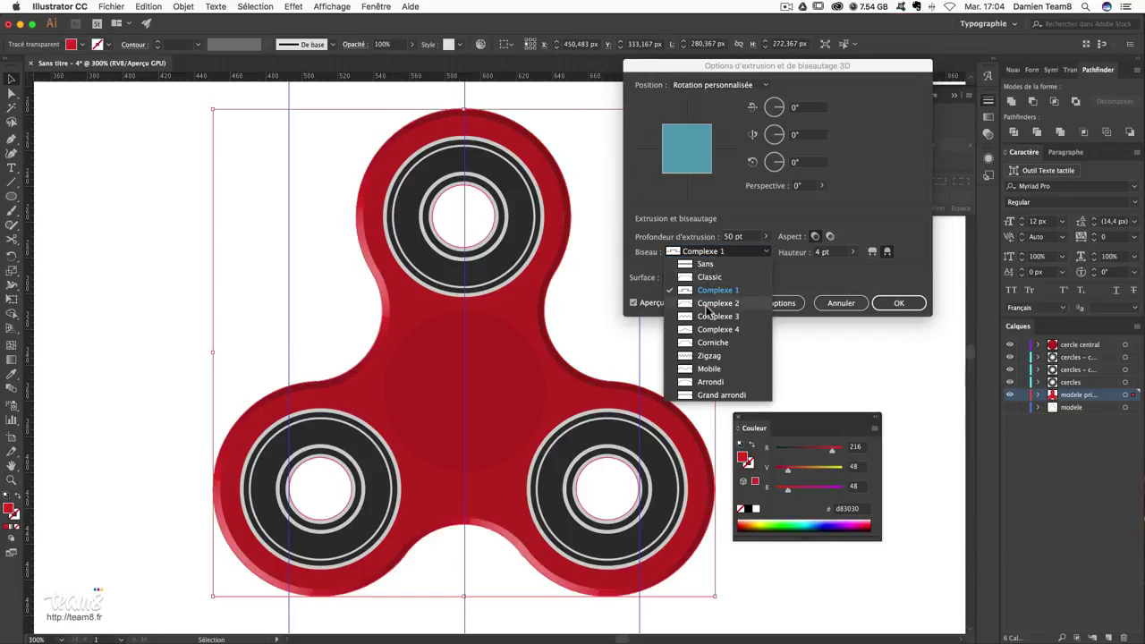
click(709, 304)
click(706, 276)
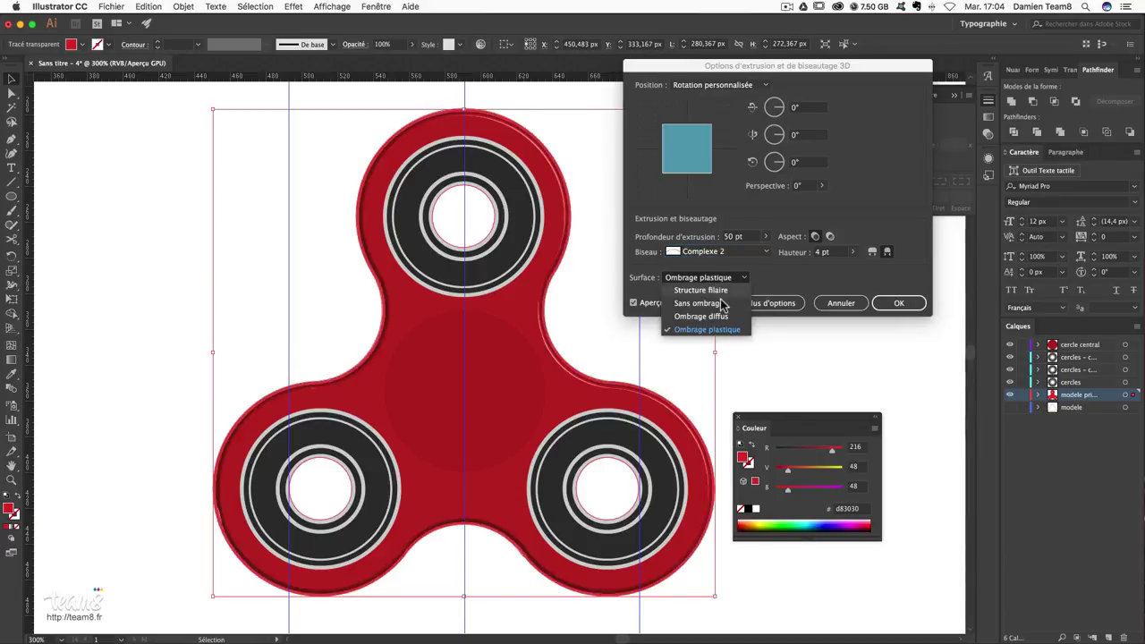
click(723, 252)
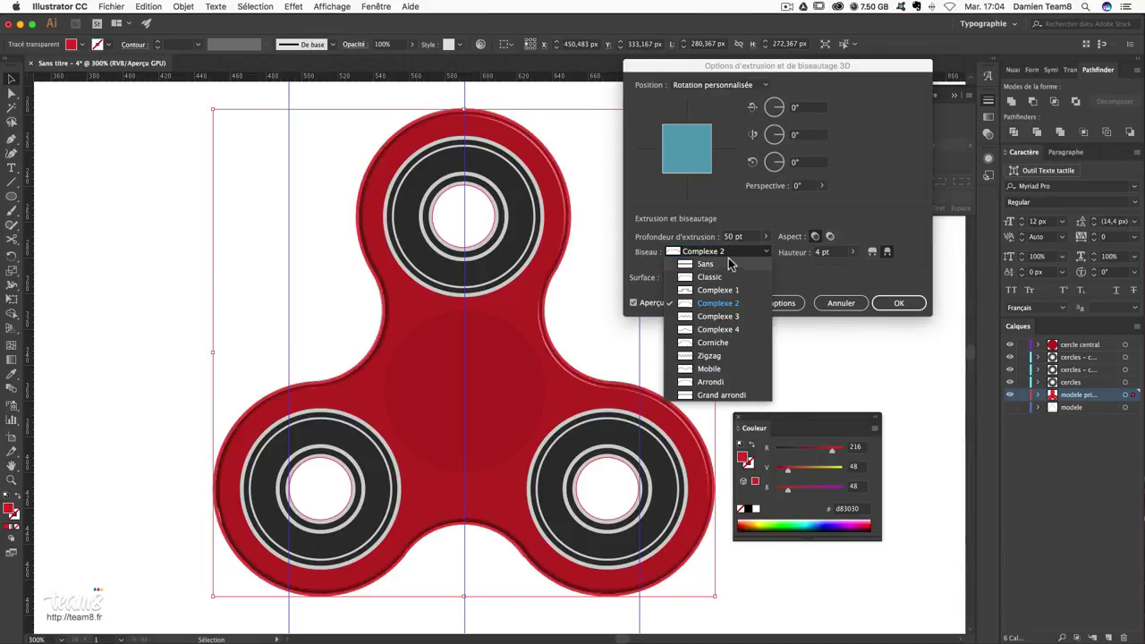
click(718, 329)
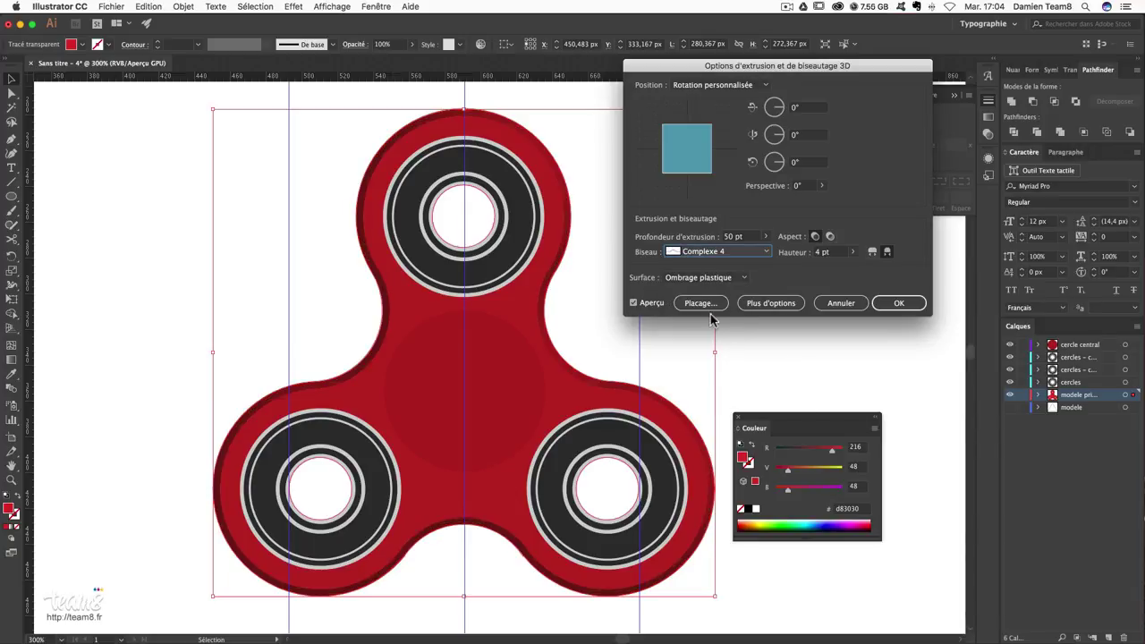
click(715, 251)
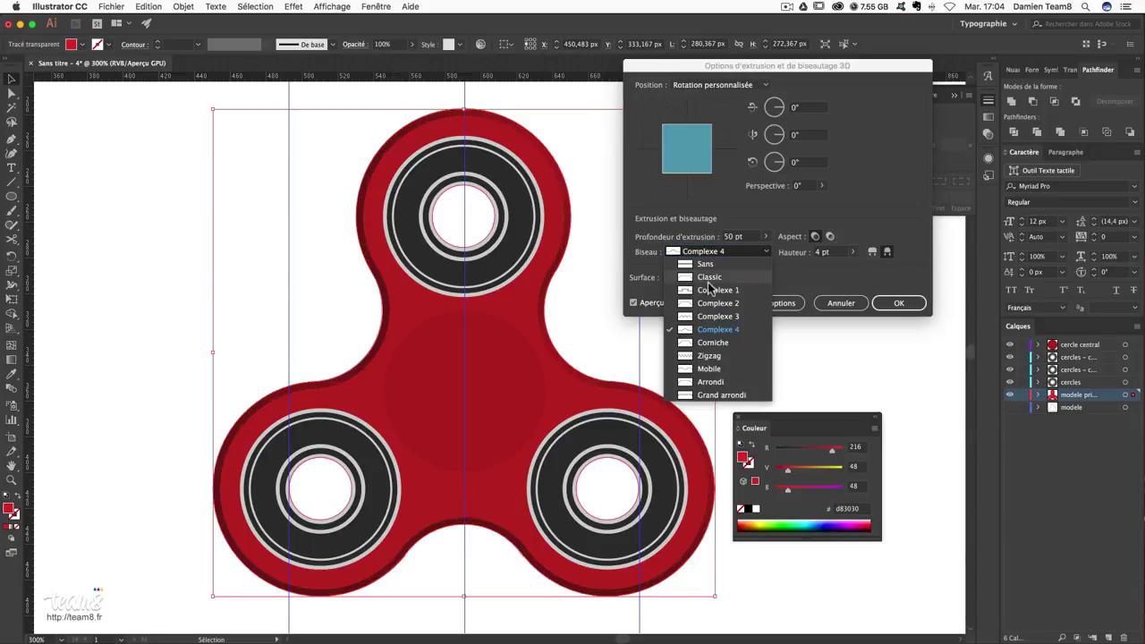
click(705, 292)
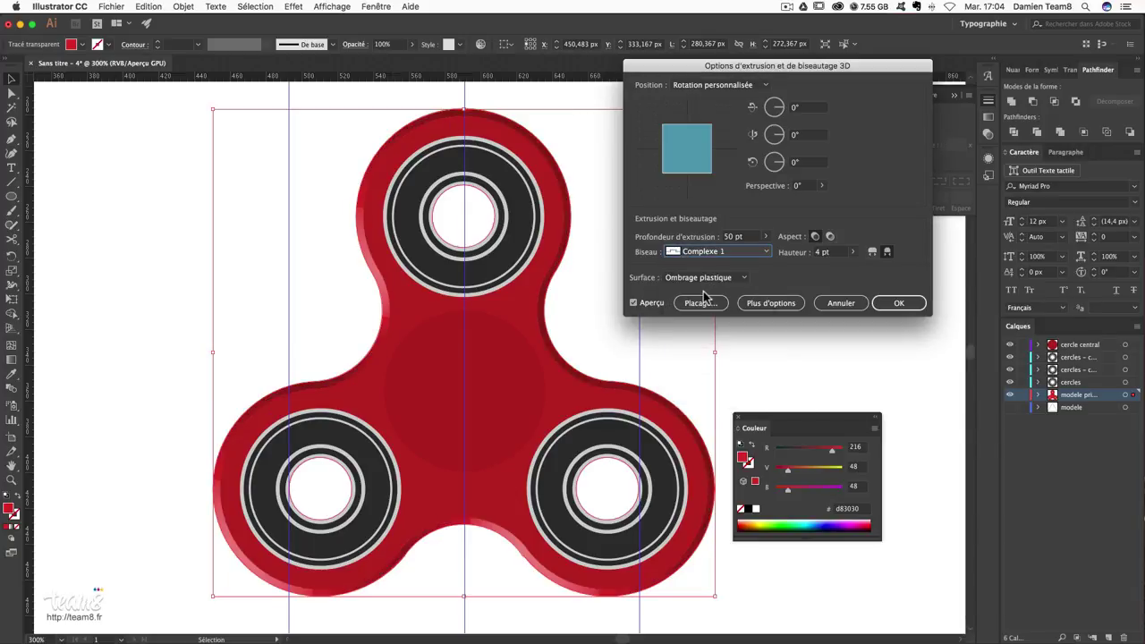
click(766, 251)
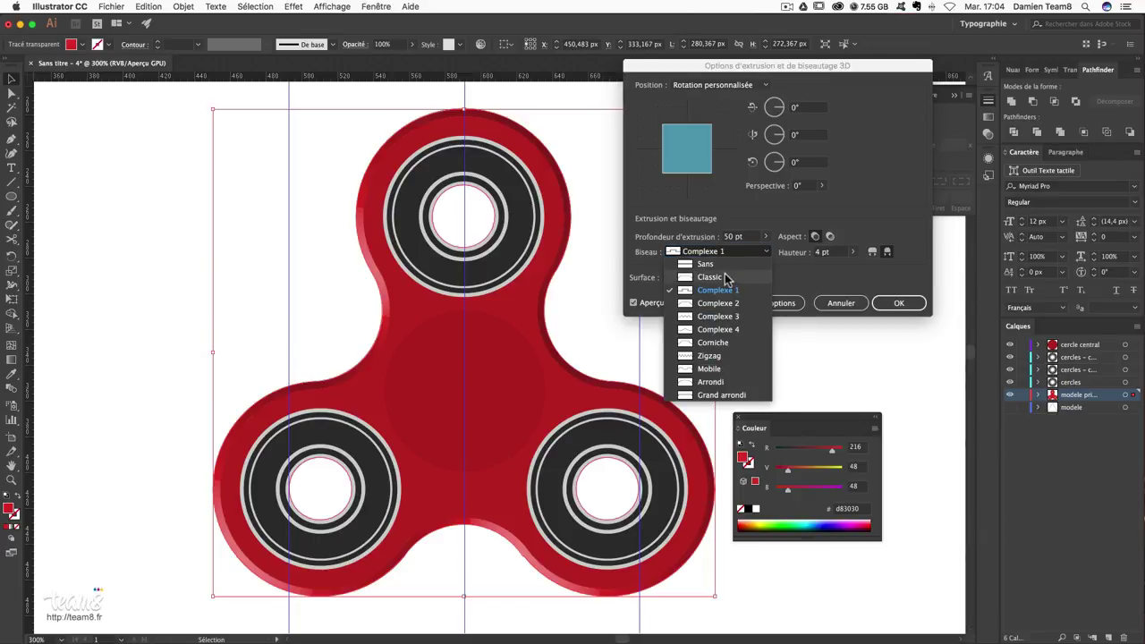
click(724, 275)
click(723, 253)
click(711, 292)
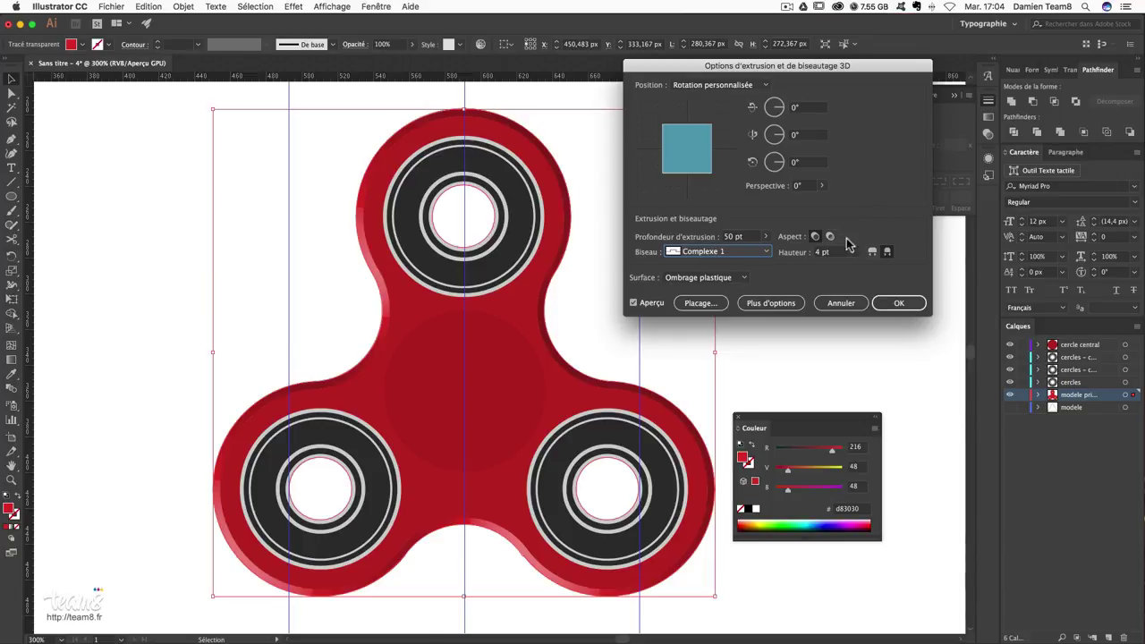
- Lower the bevel height from 10 to 5 pt and try Bevel Out and Bevel In
double_click(820, 253)
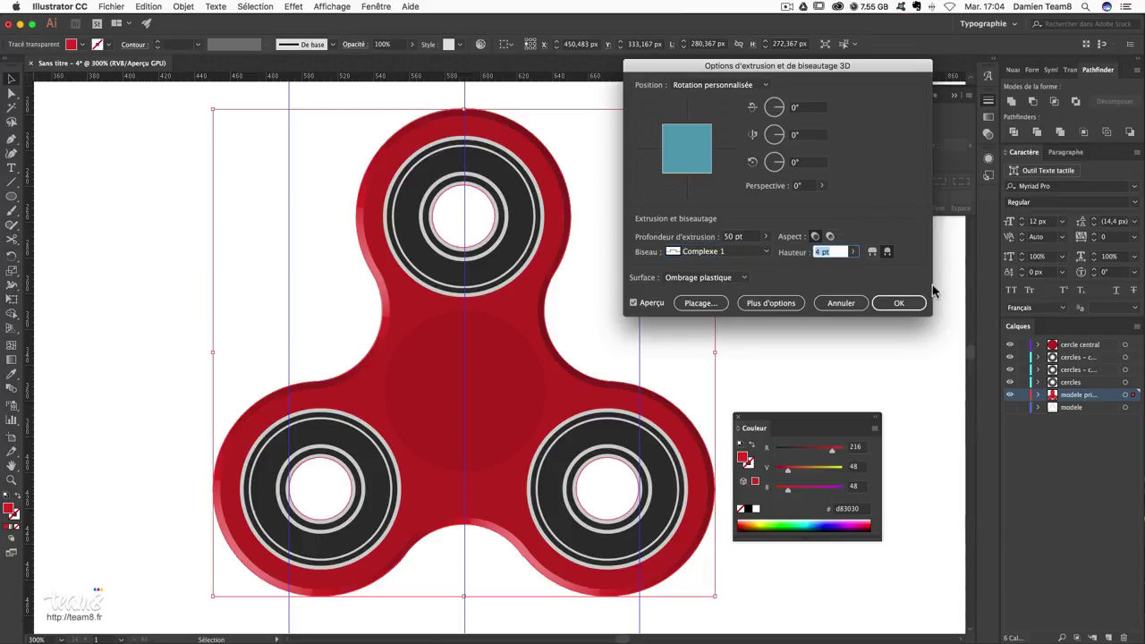
text(10)
key(Tab)
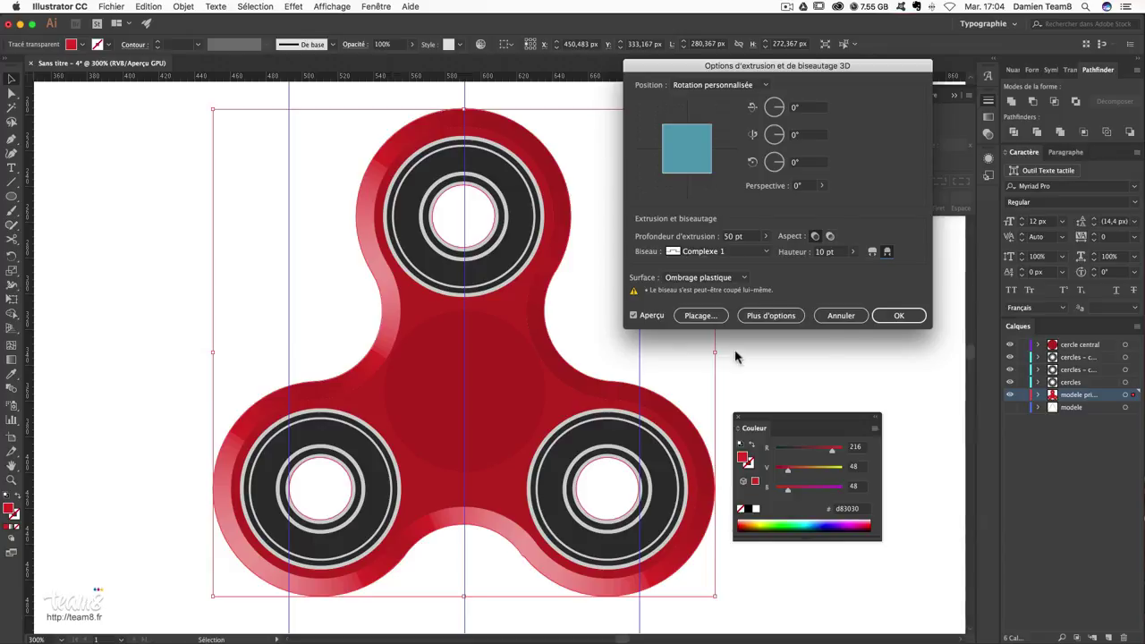
double_click(841, 251)
text(5)
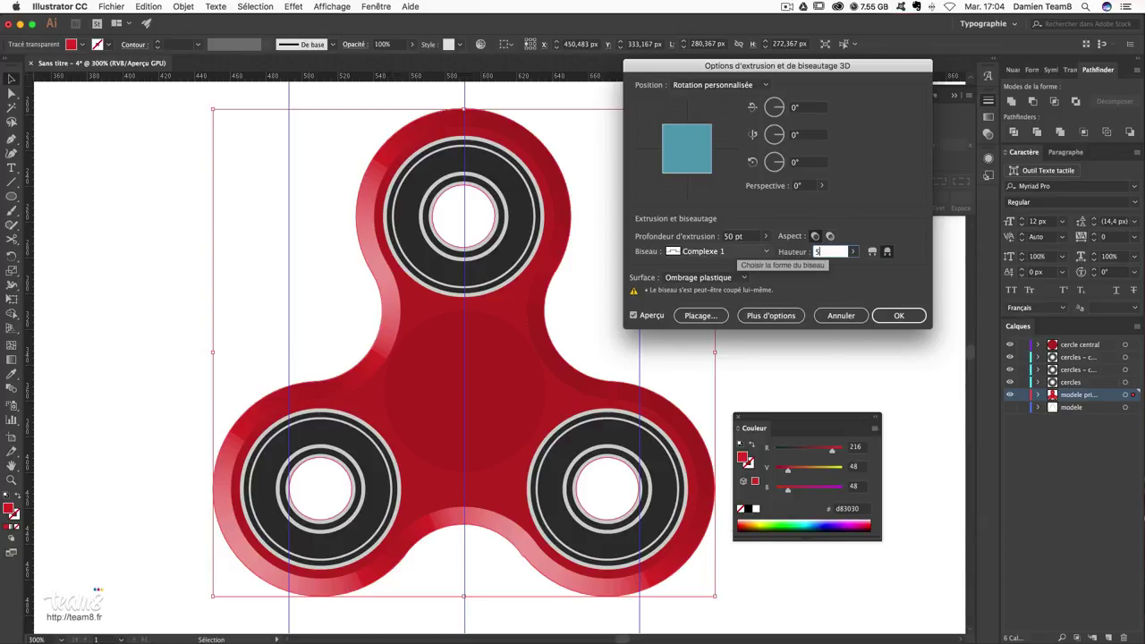
key(Tab)
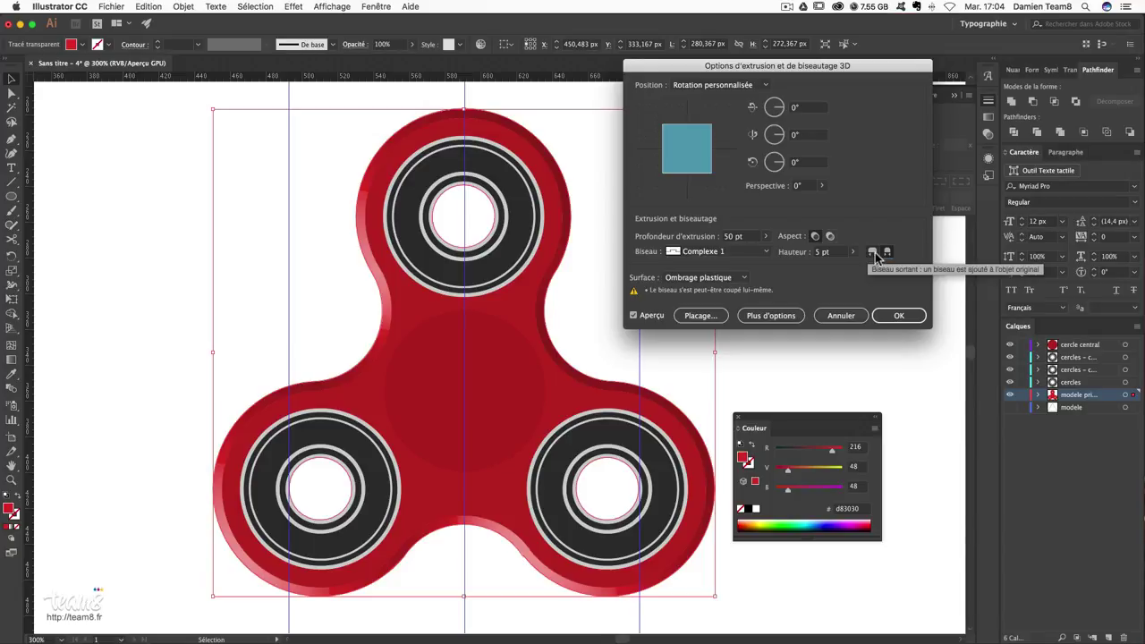
click(875, 255)
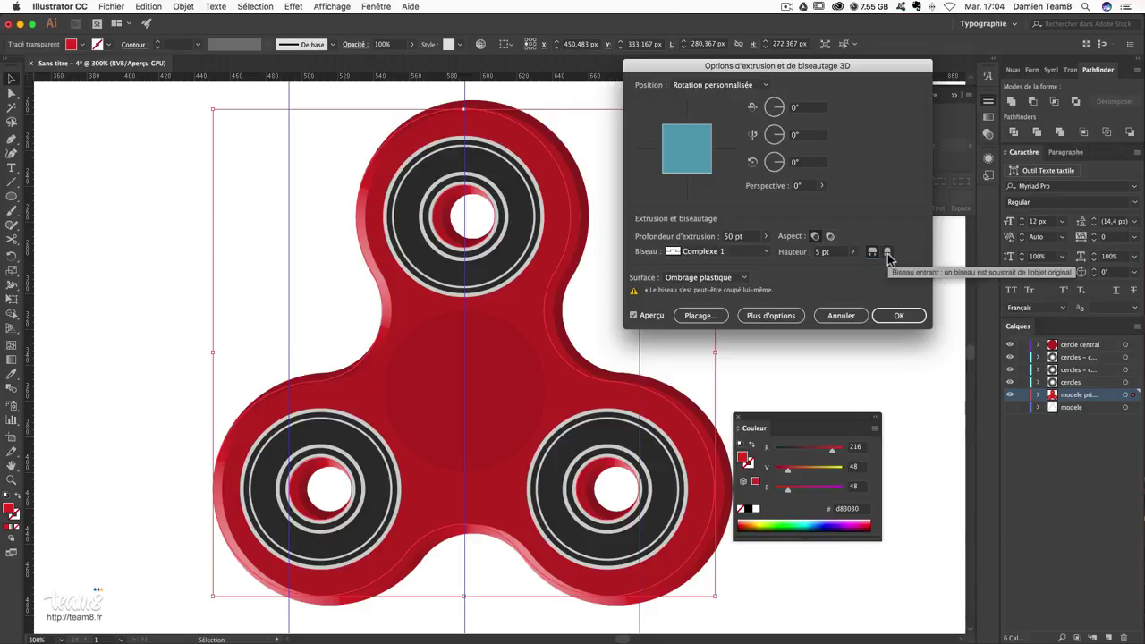
click(888, 255)
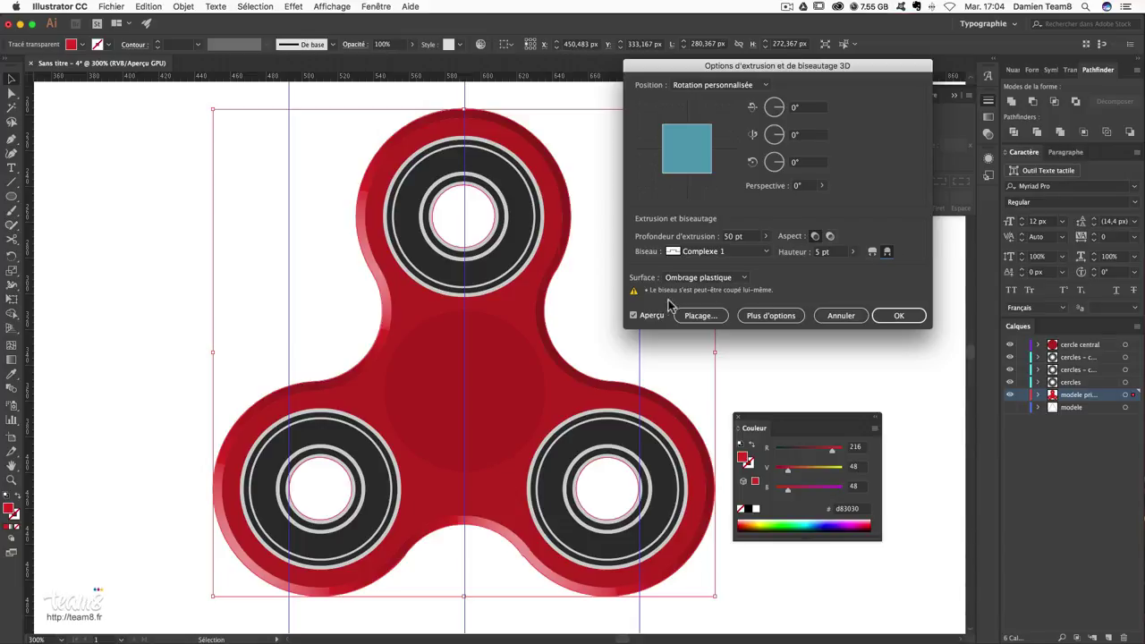
- Show the extra shading options and reposition the light on the shading sphere
click(778, 319)
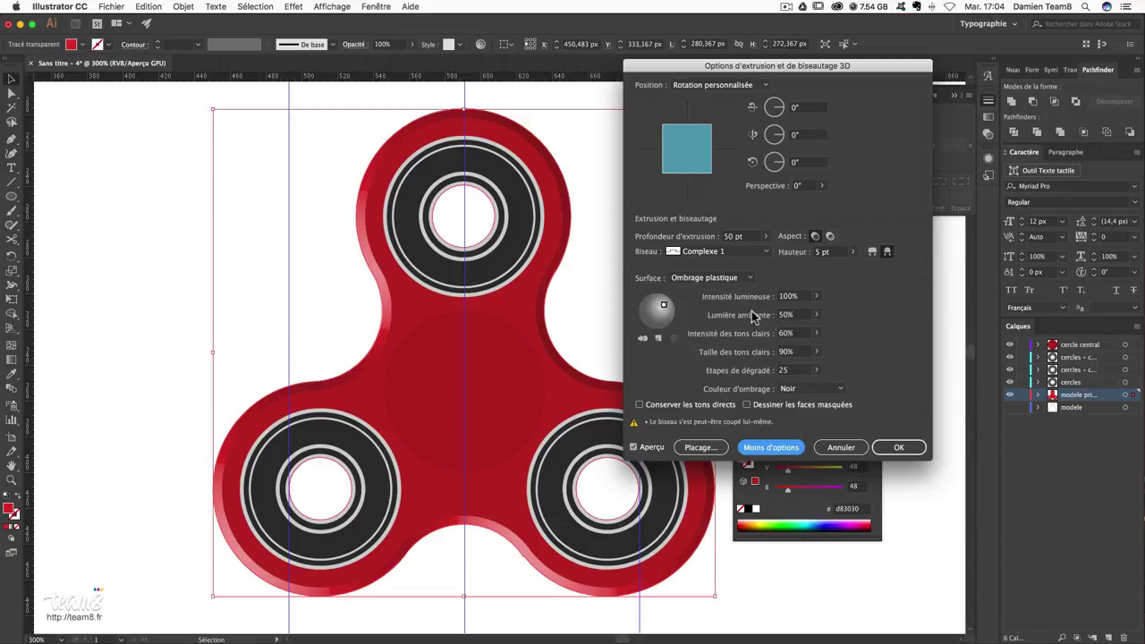
drag(663, 309, 656, 303)
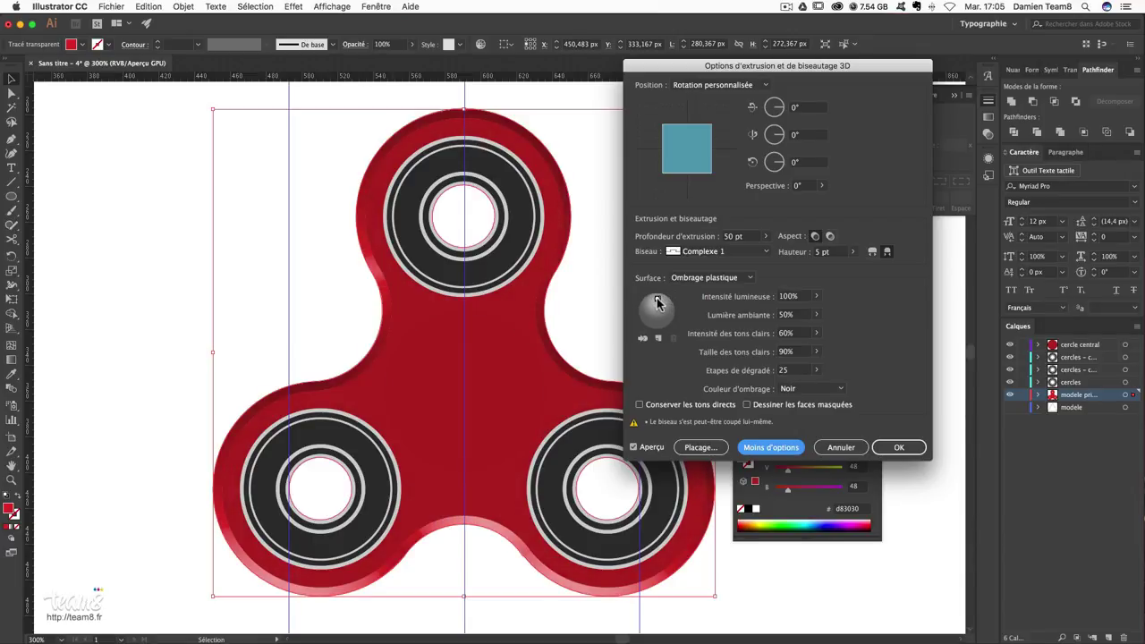
drag(655, 301, 658, 303)
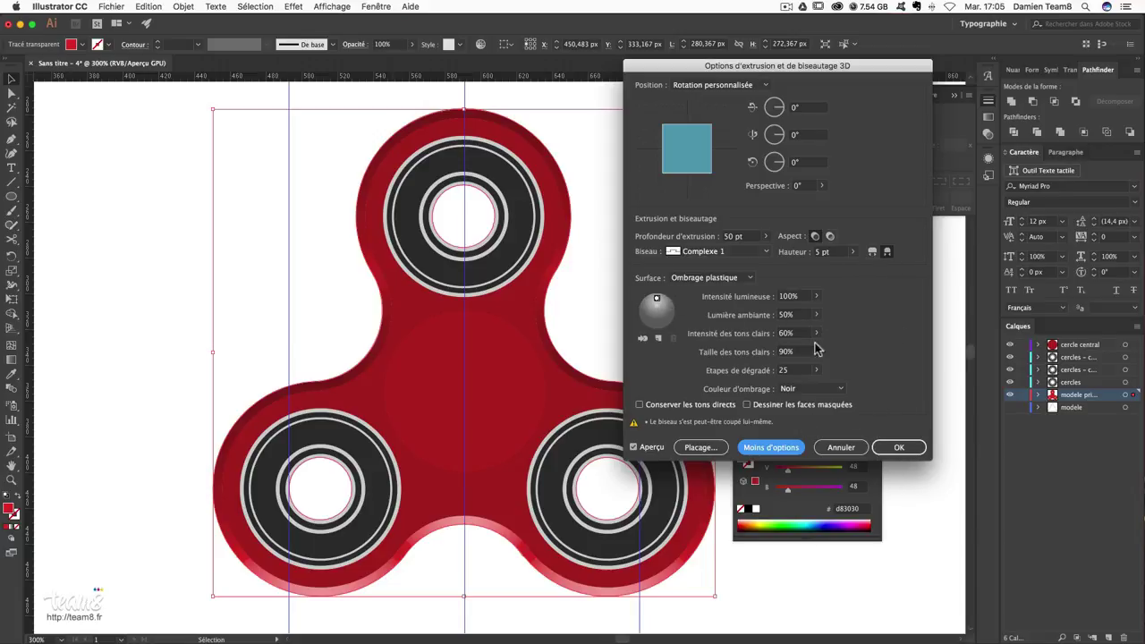
- Try extrusion depths of 100, 1 and 20 pt, then keep 50 pt and close the dialog
click(735, 236)
text(100)
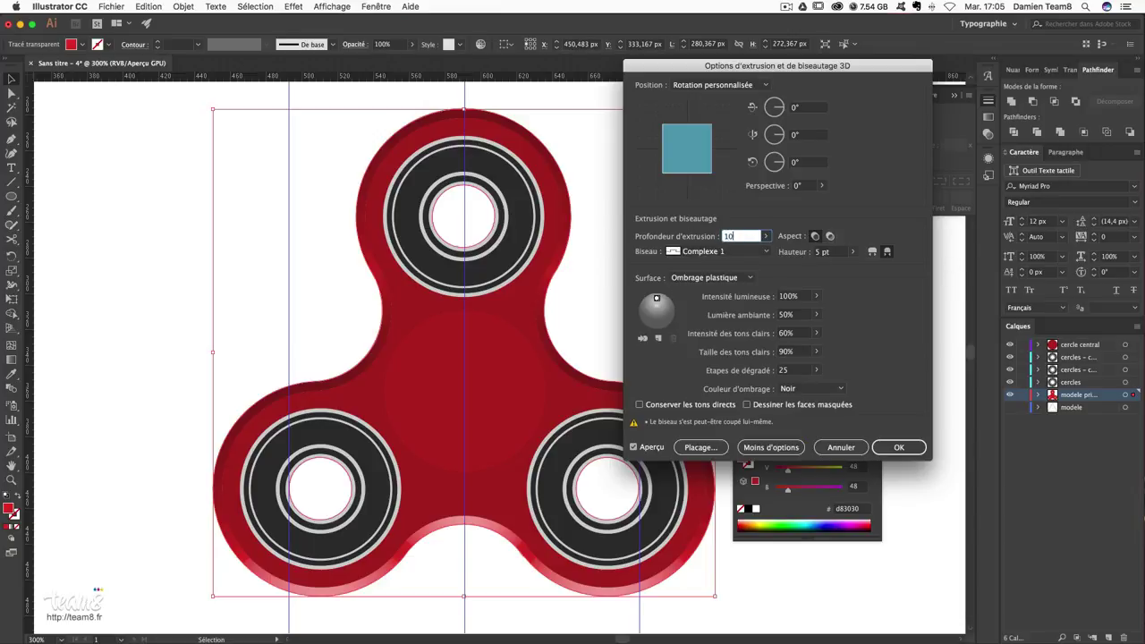
key(Tab)
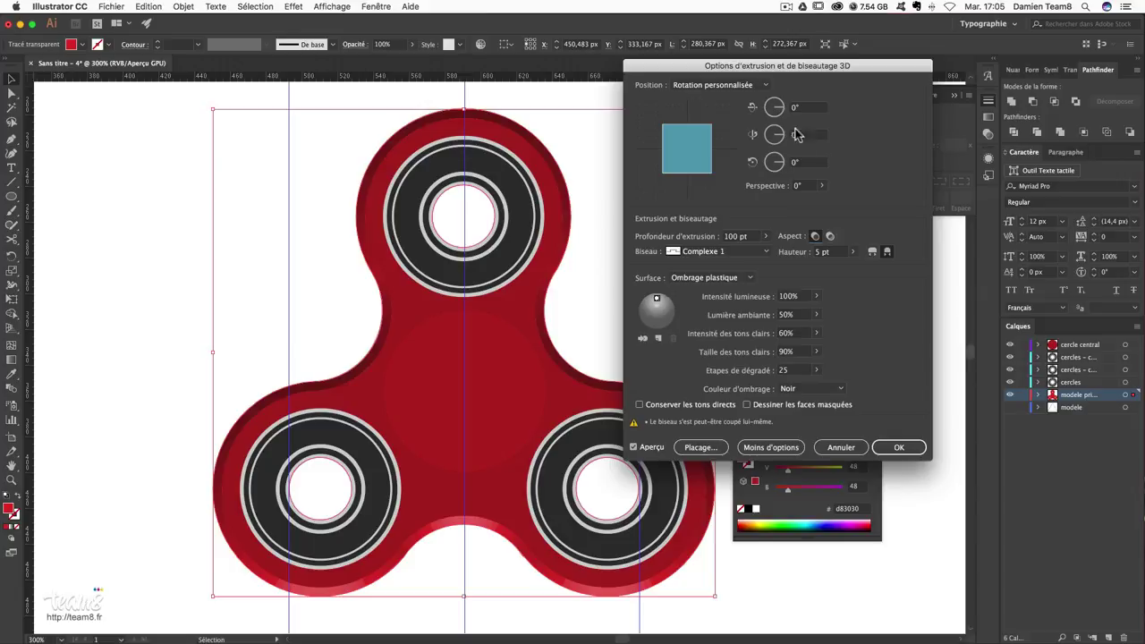
click(751, 237)
text(50)
key(Tab)
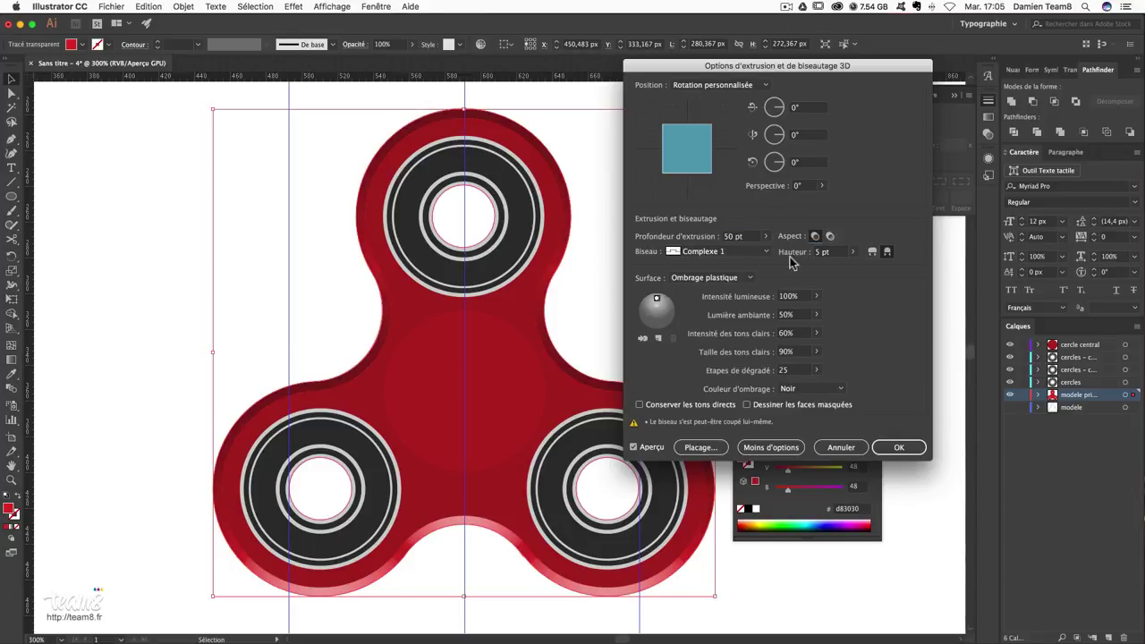
text(1)
key(Tab)
text(20)
key(Tab)
double_click(733, 236)
text(50)
key(Tab)
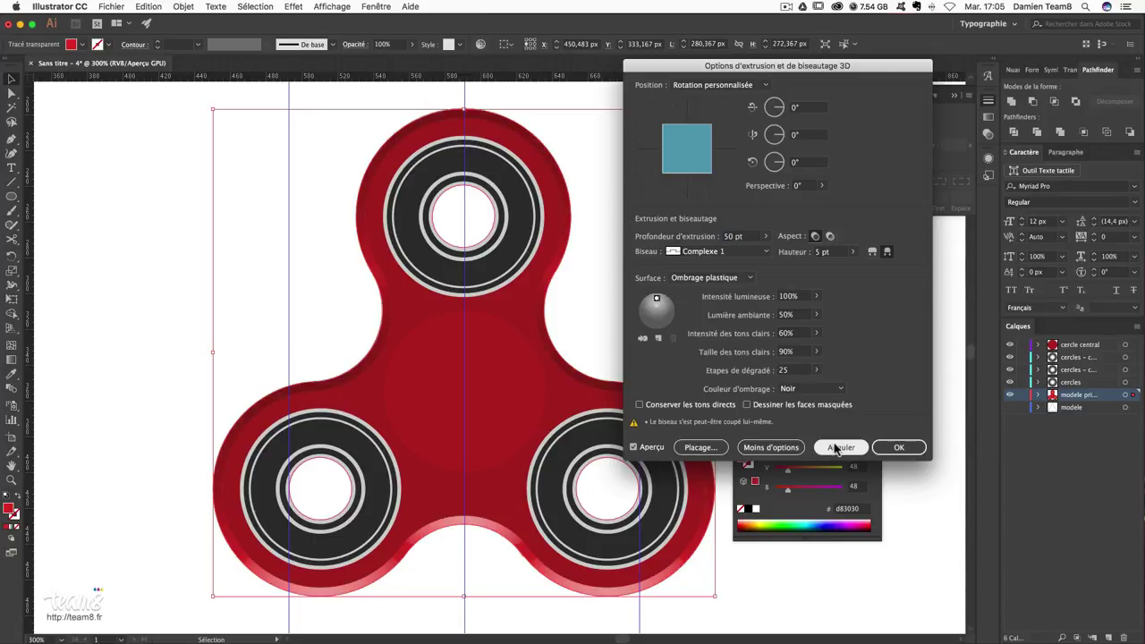
click(897, 447)
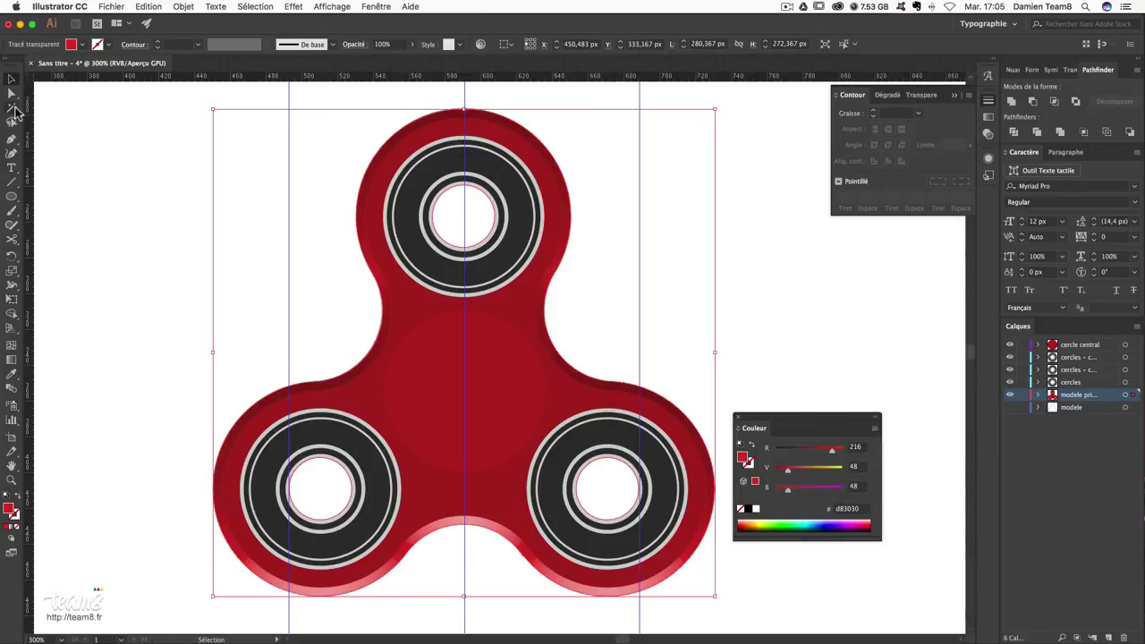
- Preview a 3D Extrude & Bevel on the central hub circle with rotations reset to 0°
click(148, 182)
click(498, 344)
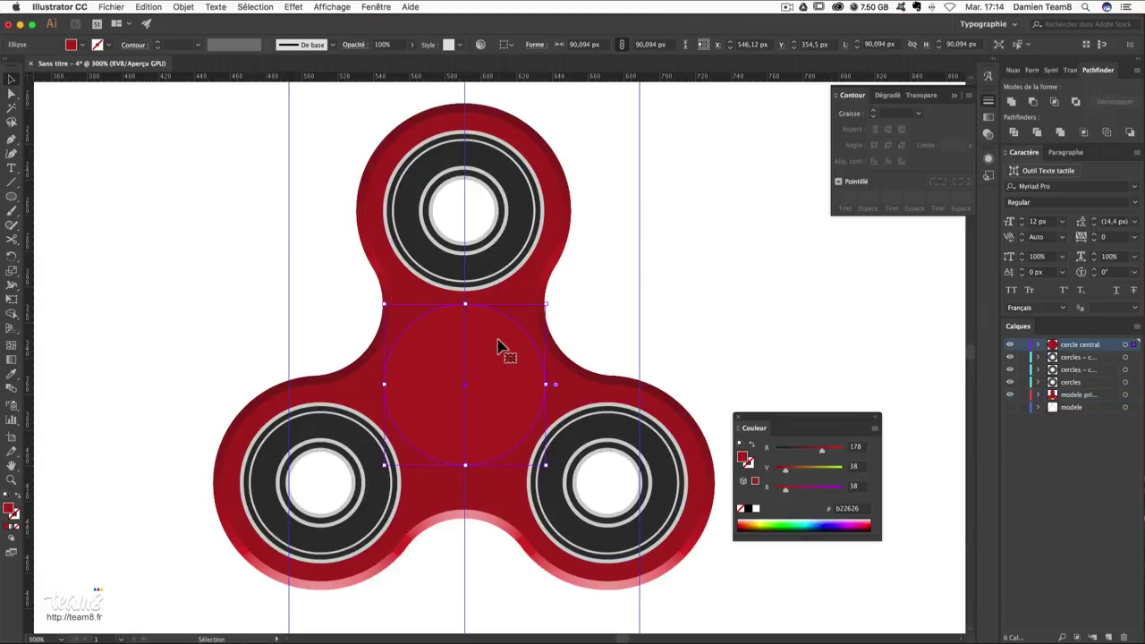
click(300, 7)
click(564, 87)
click(633, 435)
click(799, 108)
text(0)
key(Tab)
text(0)
key(Tab)
text(0)
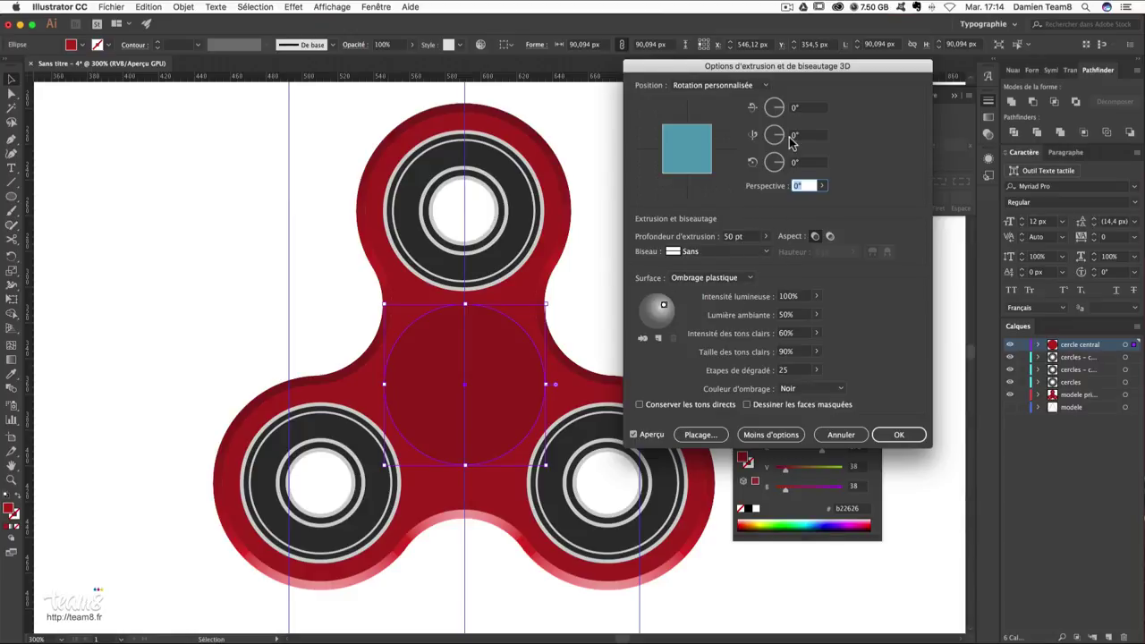
- Tilt the circle -10° on X and give it a 15 pt extrusion depth
click(751, 108)
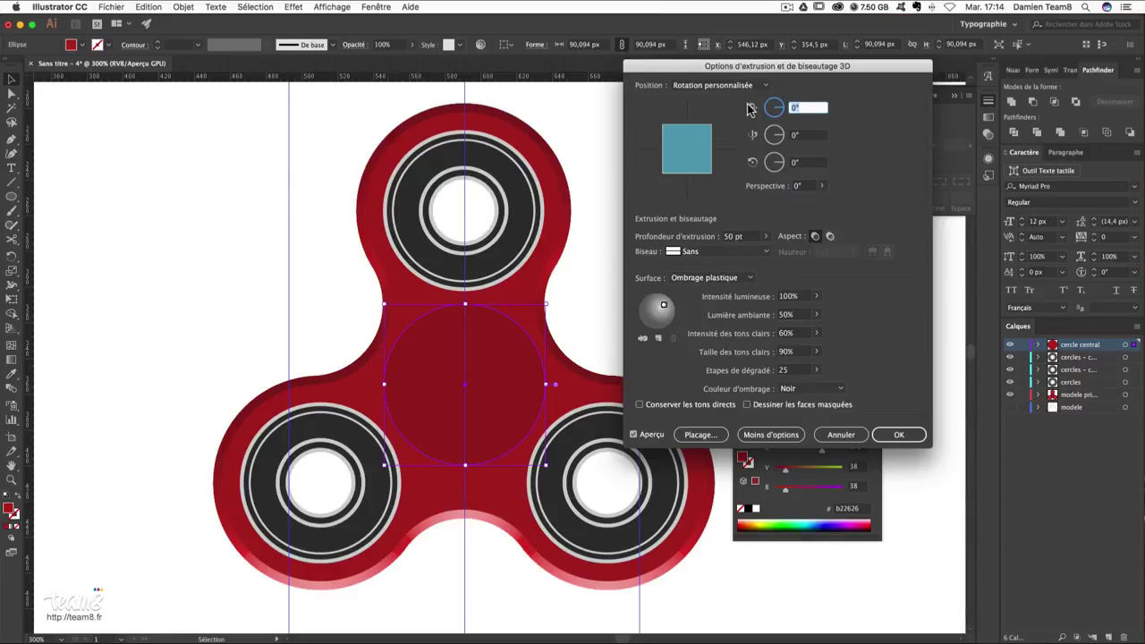
click(808, 107)
text(-10)
key(Tab)
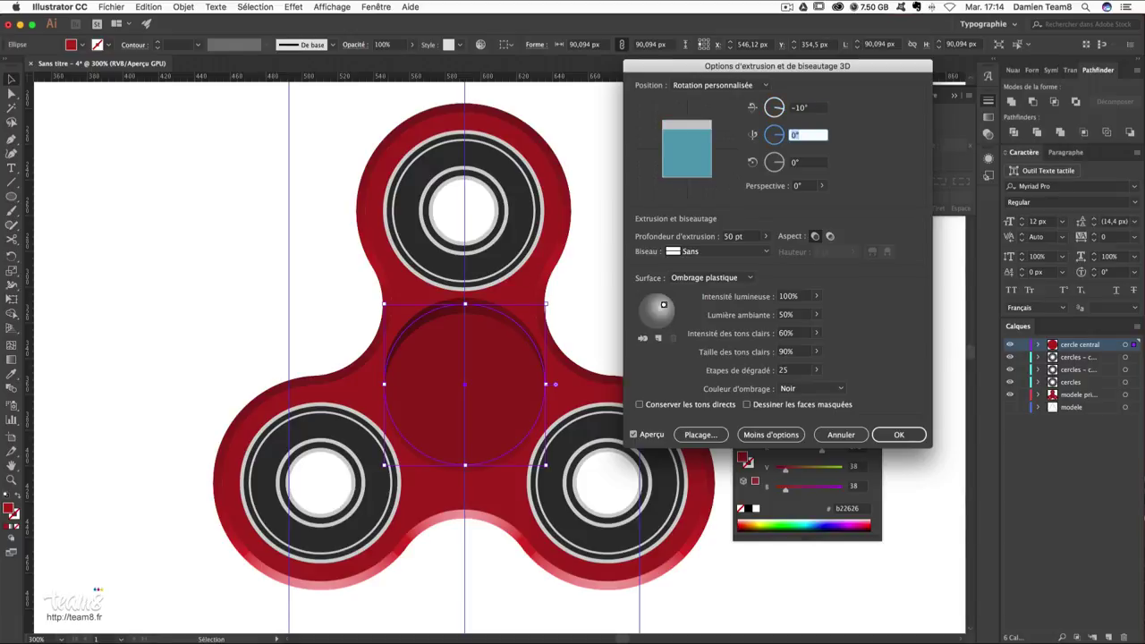
click(750, 238)
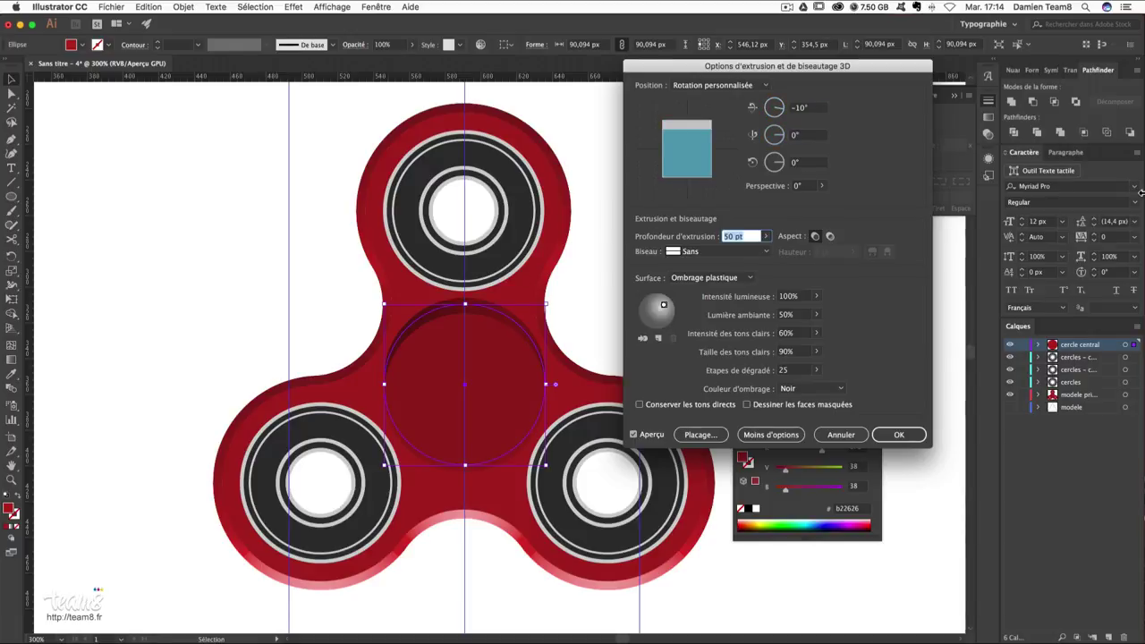
text(10)
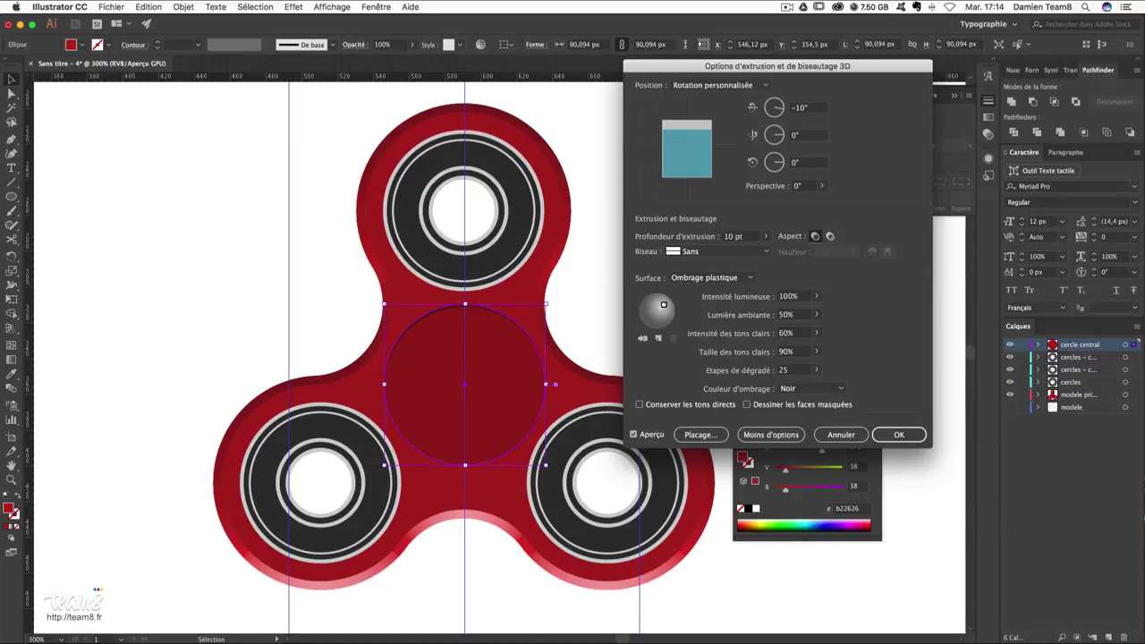
click(762, 238)
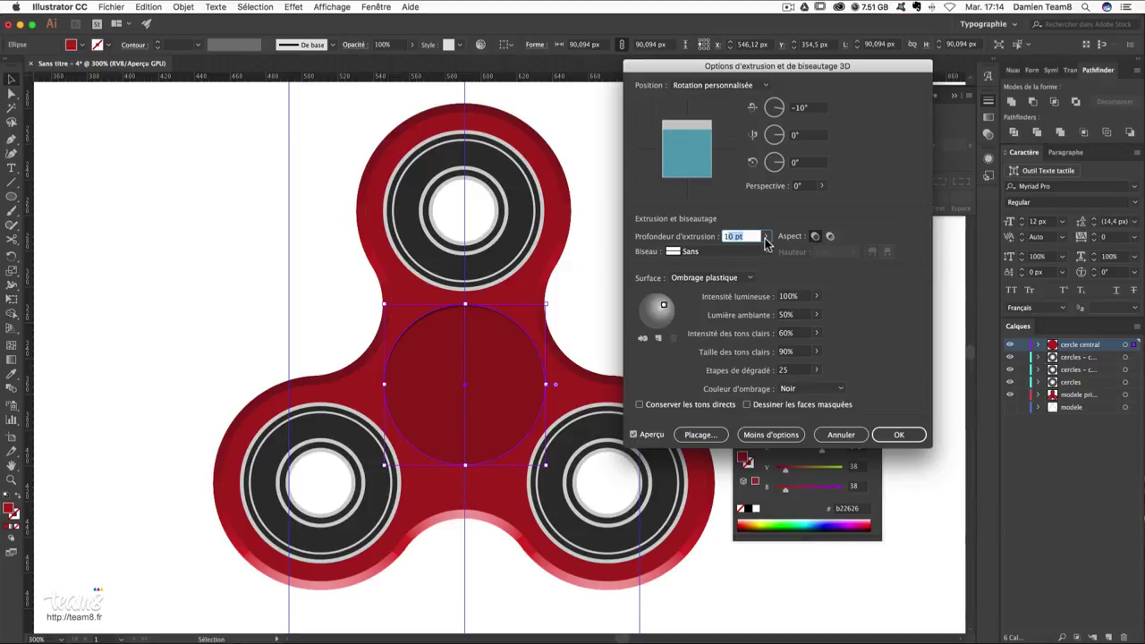
click(765, 237)
drag(767, 256, 770, 256)
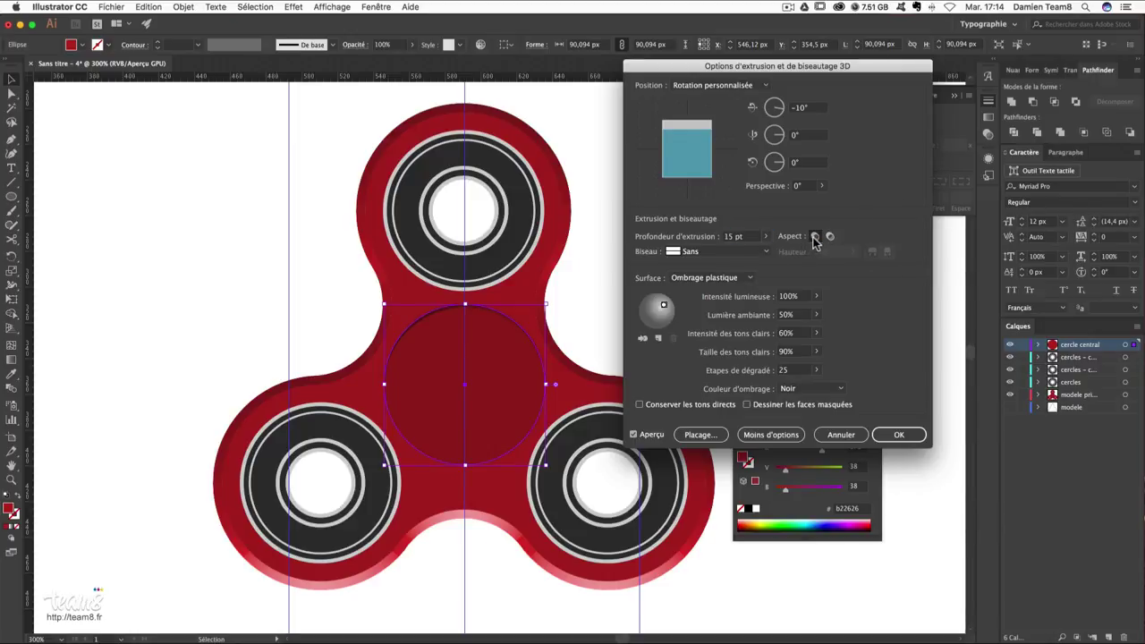
click(729, 252)
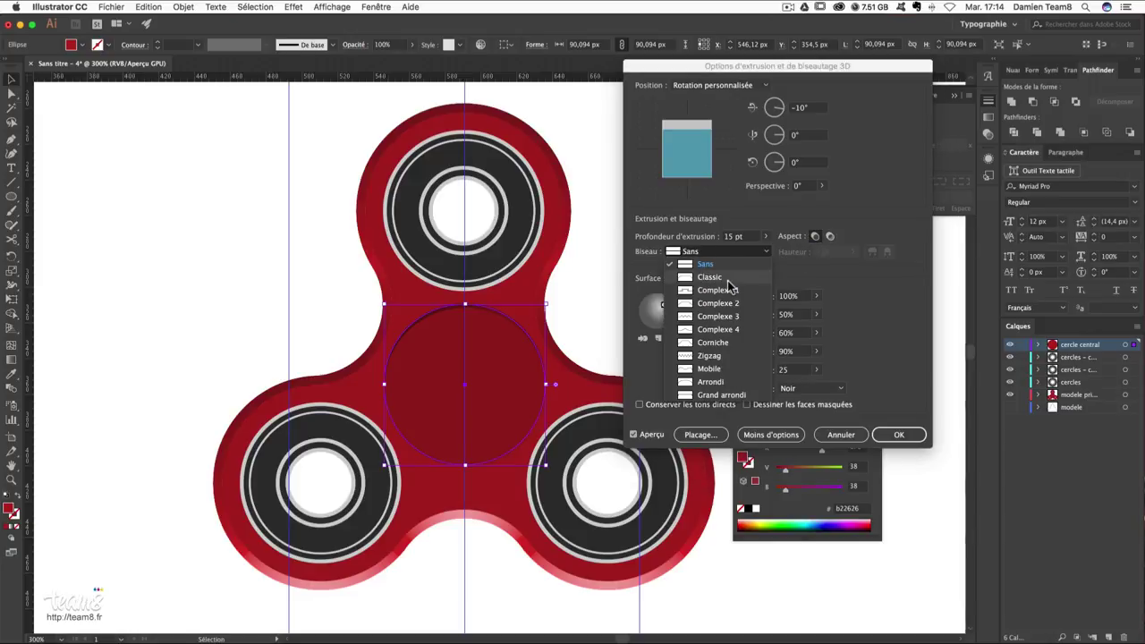
- Compare the Classic and Complexe 1 bevels on the circle, keeping Classic
click(727, 279)
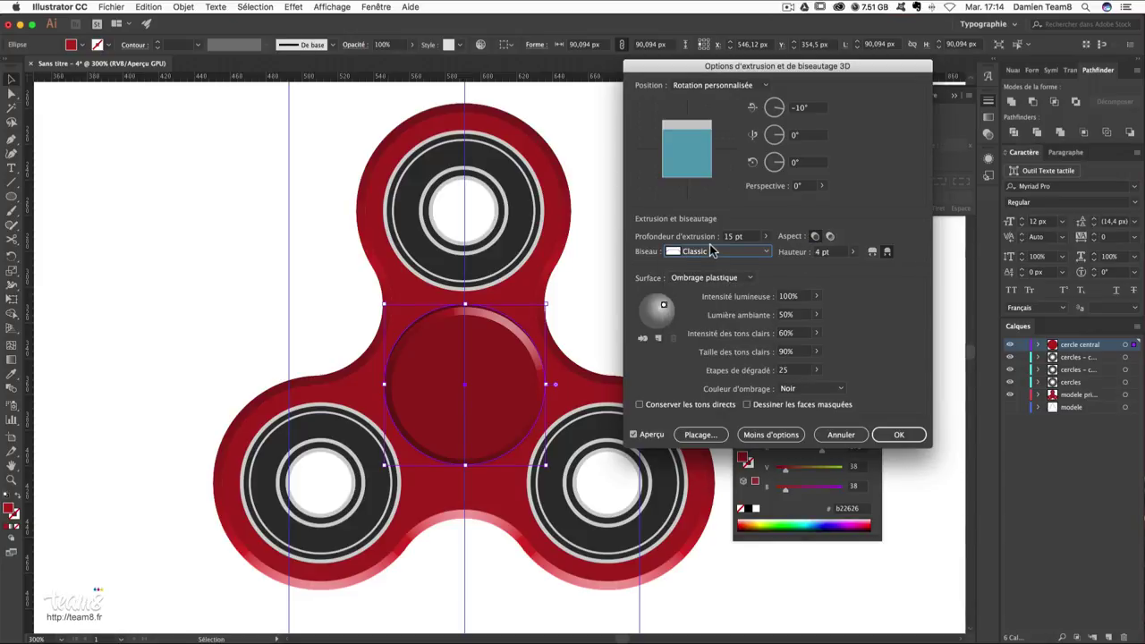
click(712, 252)
click(717, 297)
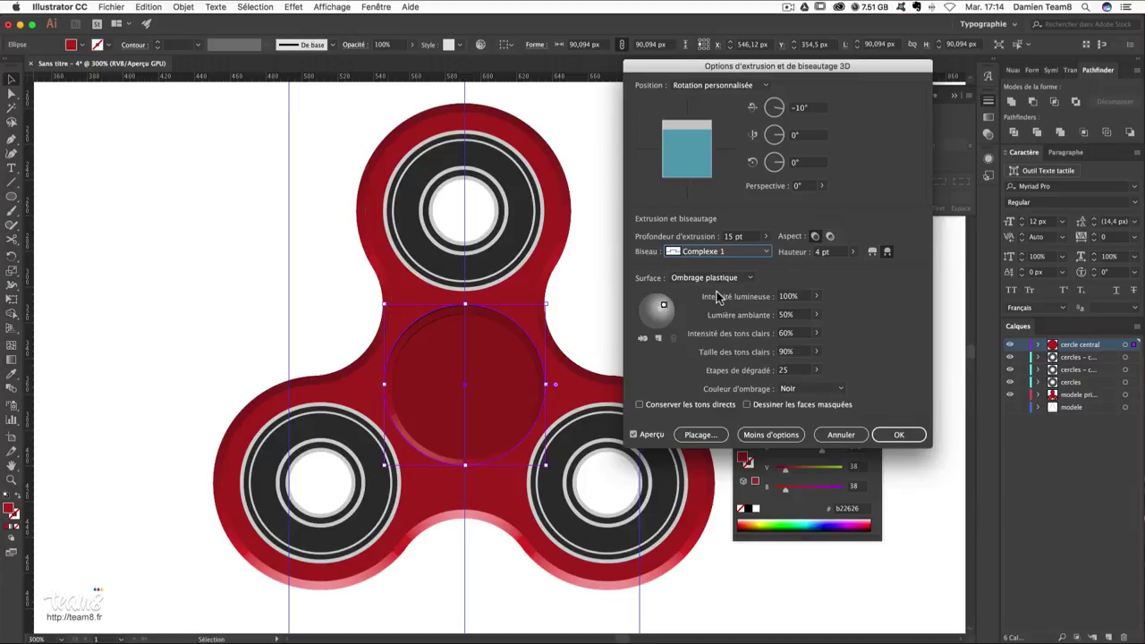
click(716, 254)
click(715, 275)
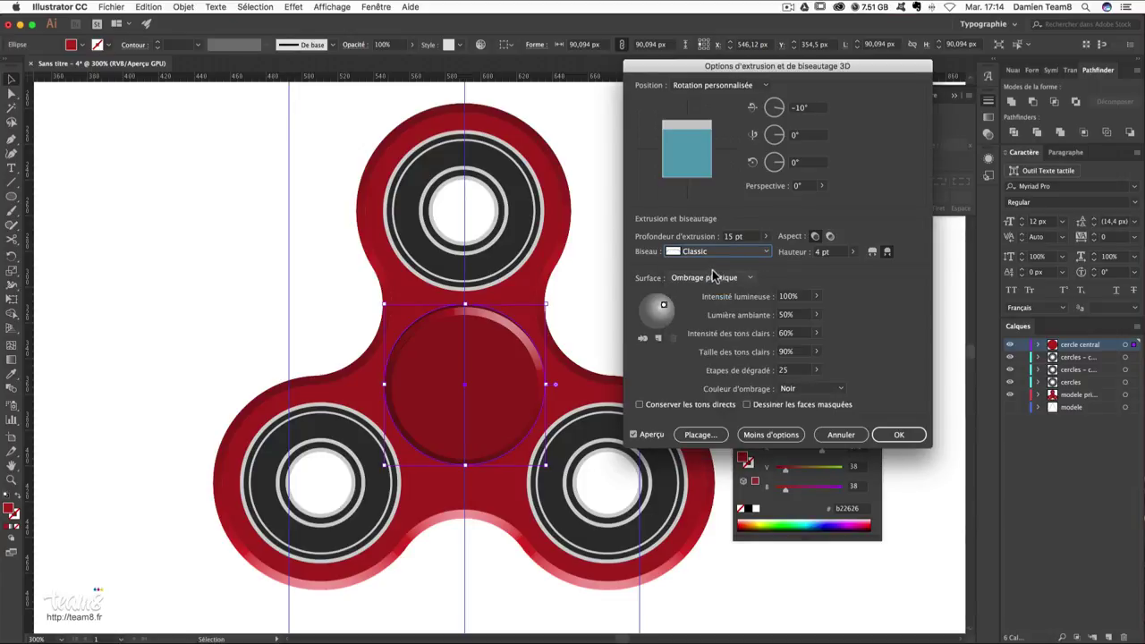
- Adjust the circle's X tilt, reposition the light and set a 3 pt bevel height
click(809, 107)
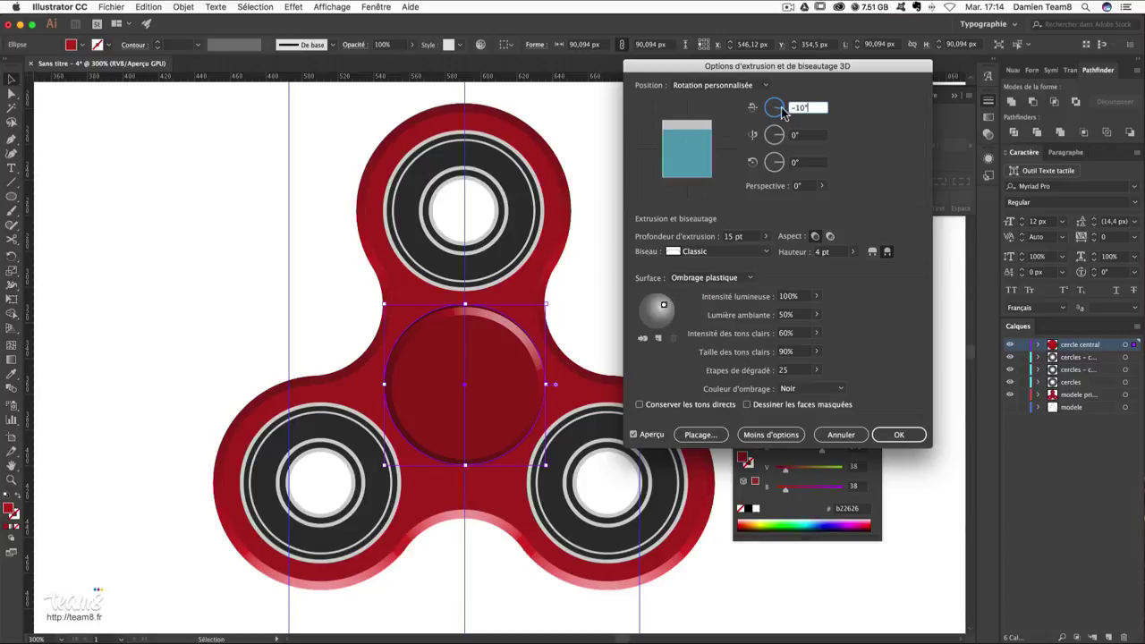
text(0)
key(Up)
key(Down)
key(Down)
key(Down)
key(Up)
key(Up)
key(Up)
key(Up)
key(Up)
key(Up)
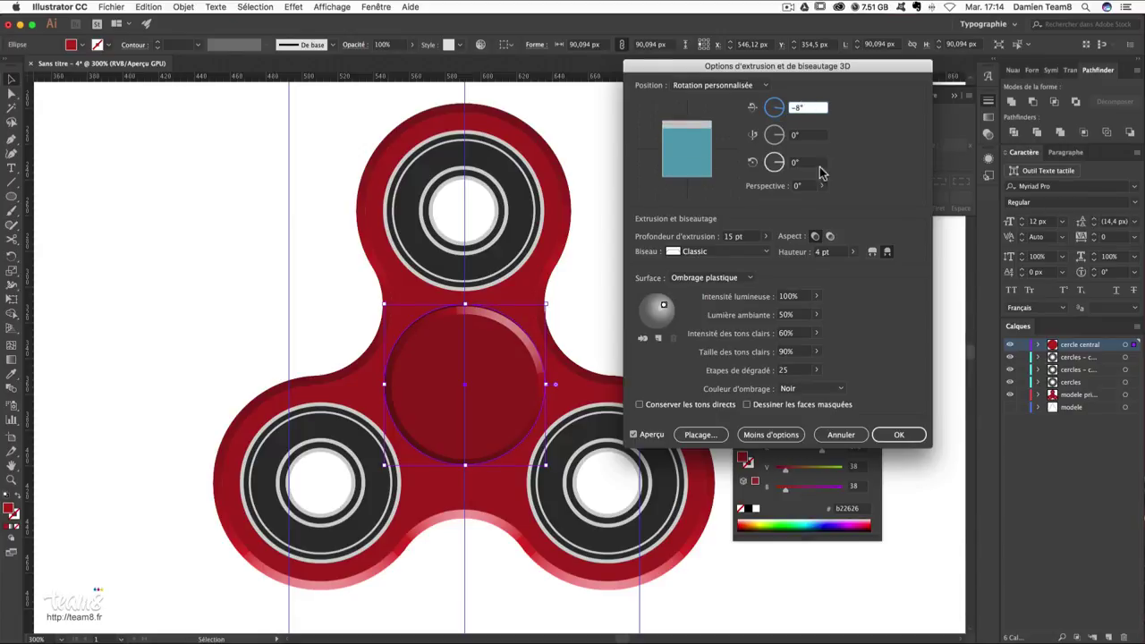
drag(662, 312, 657, 309)
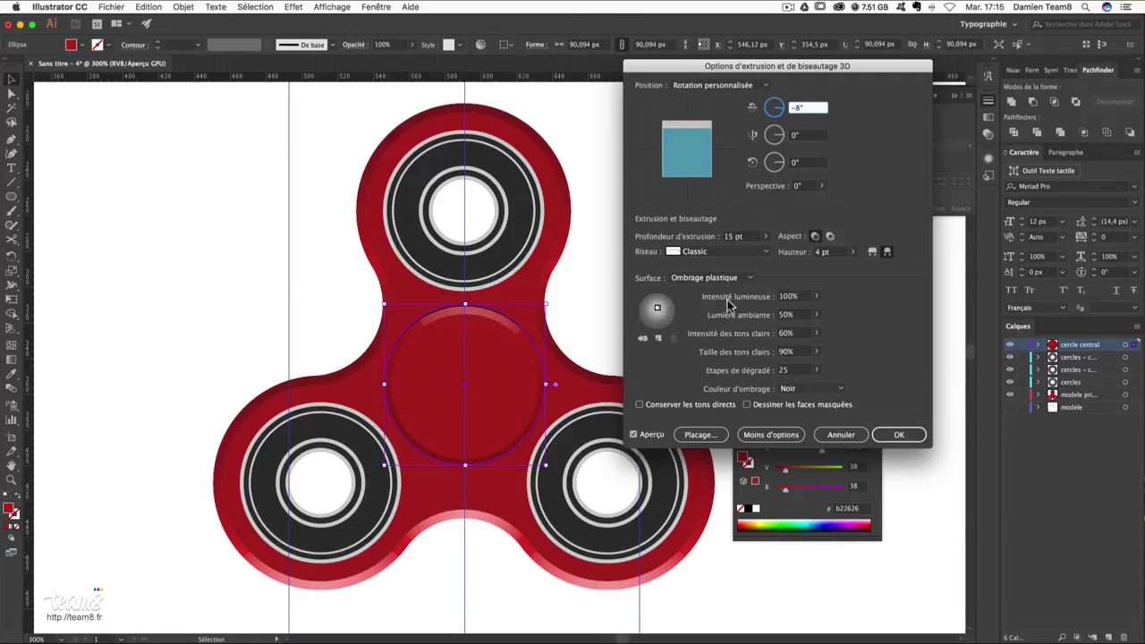
click(828, 253)
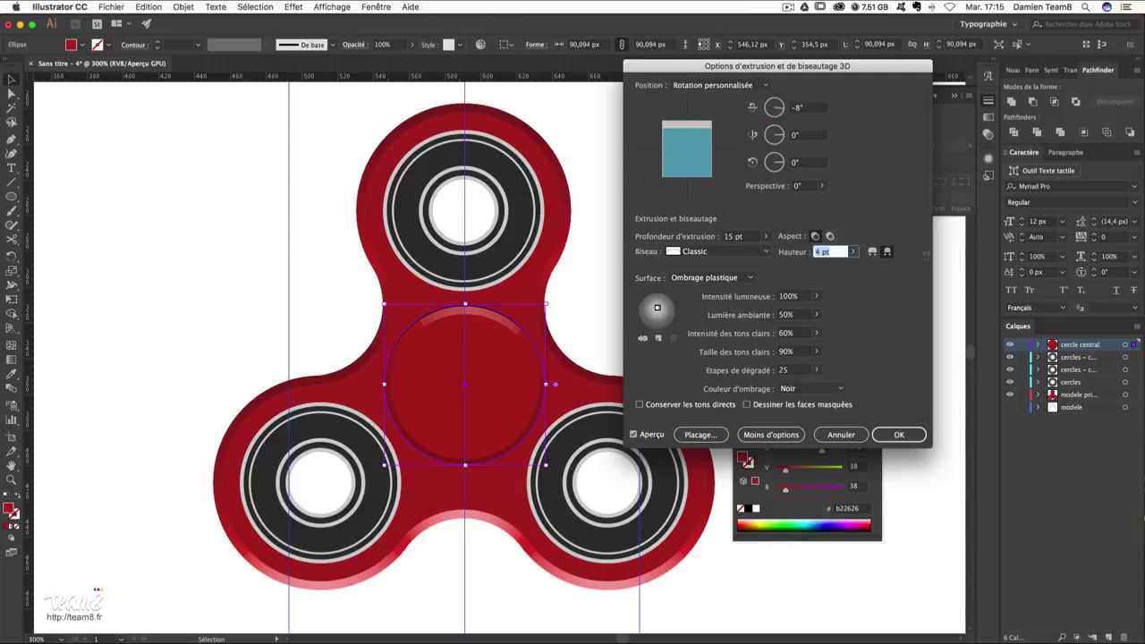
text(3)
key(Tab)
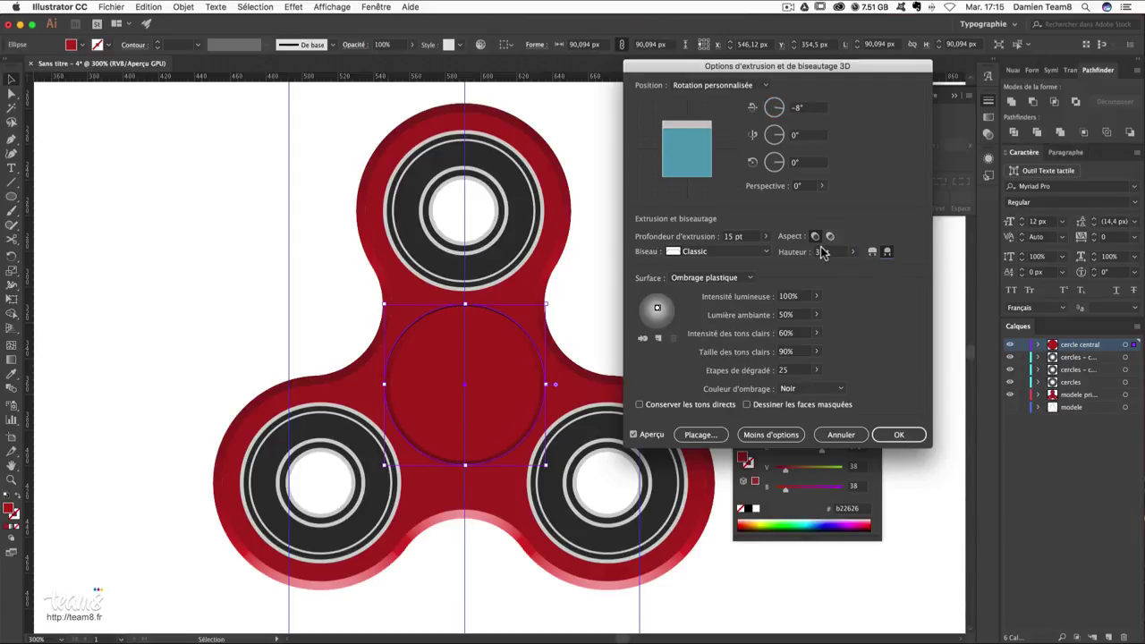
drag(658, 310, 659, 308)
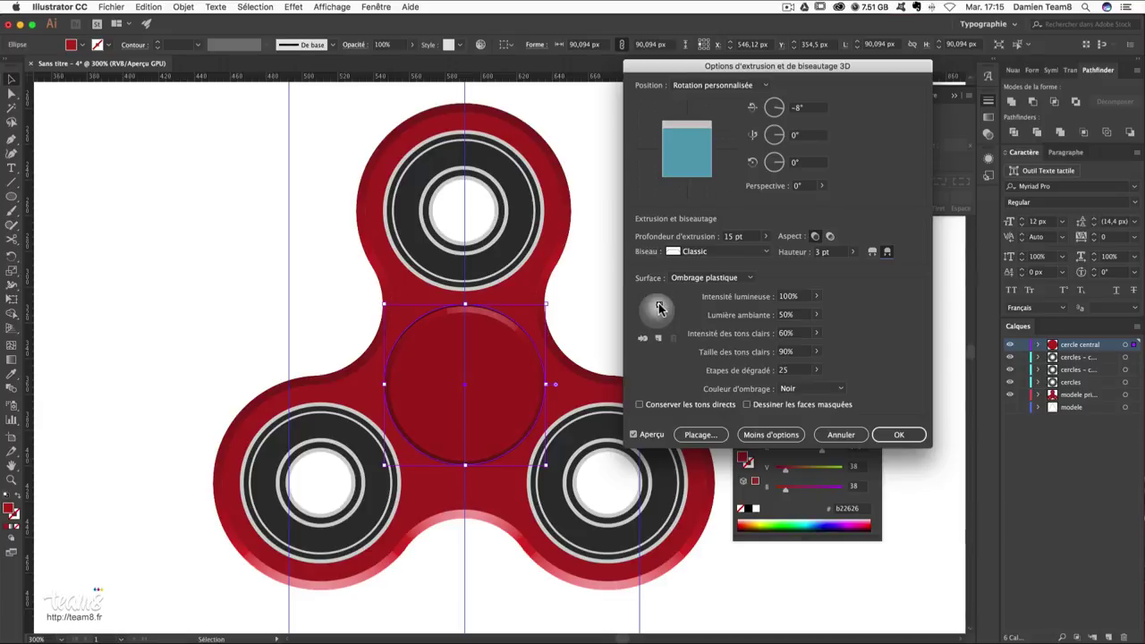
- Set the X rotation to -10° and apply the 3D effect to the circle
click(759, 104)
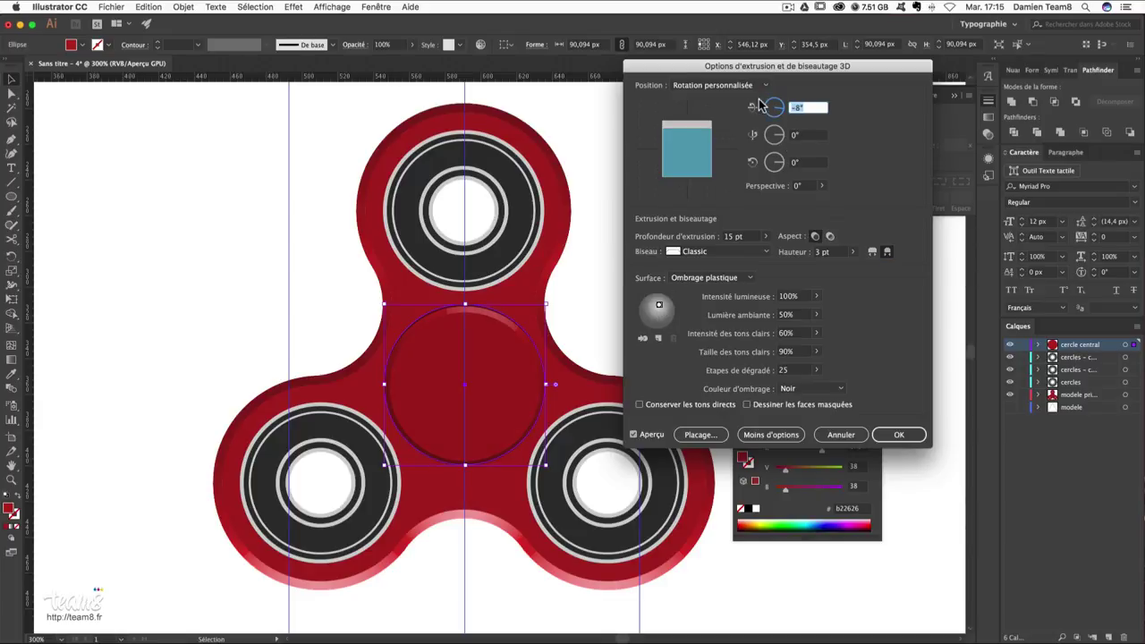
text(-10)
key(Tab)
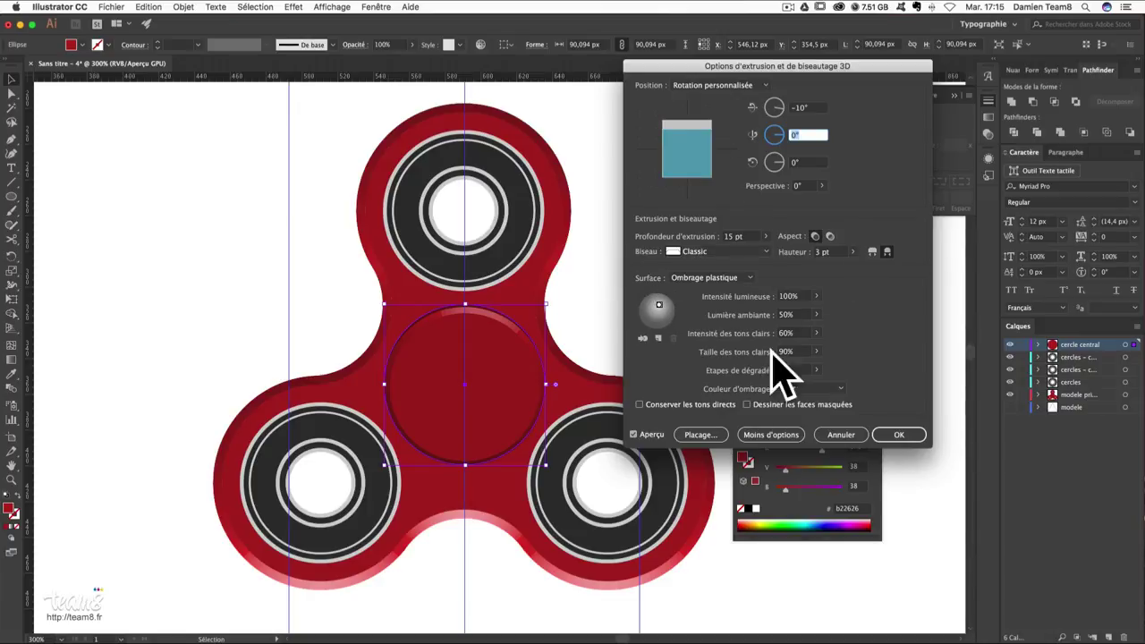
click(898, 435)
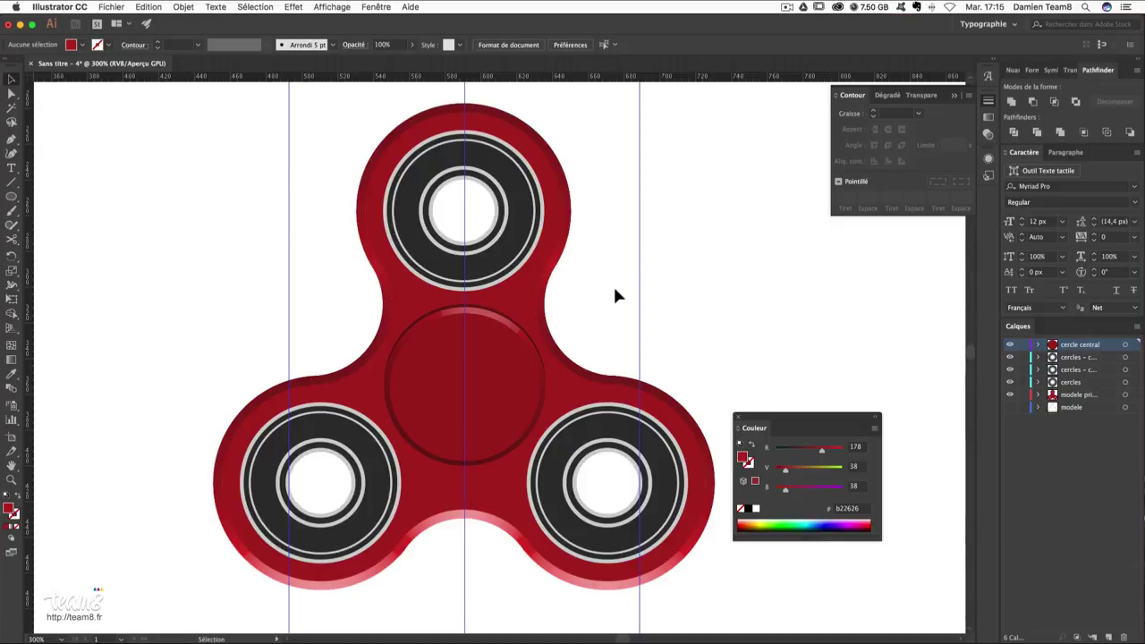
- Expand the central circle's 3D effect into shapes
click(508, 379)
click(703, 302)
click(417, 367)
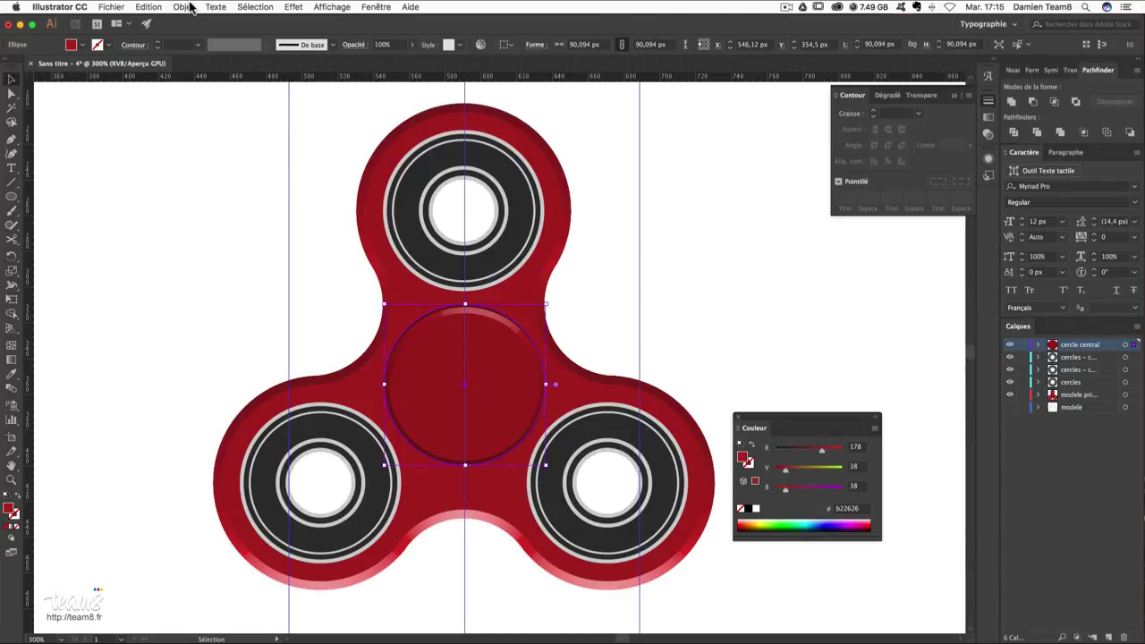
click(185, 7)
click(220, 137)
- Darken the circle's main shape fill to 912222 and hide the guides
click(675, 278)
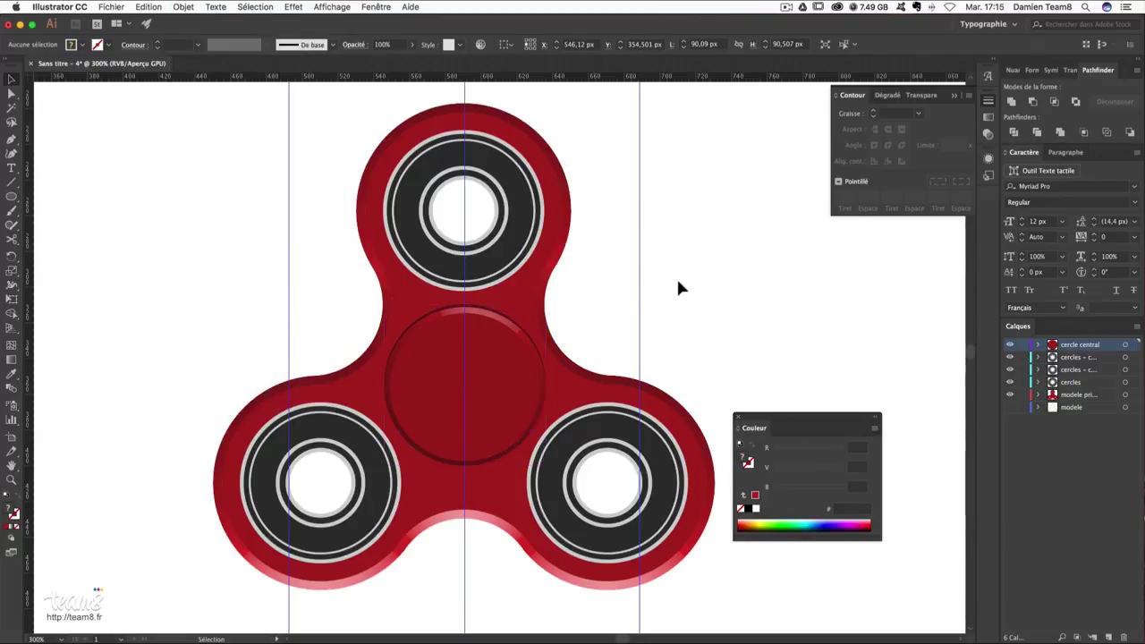
click(12, 93)
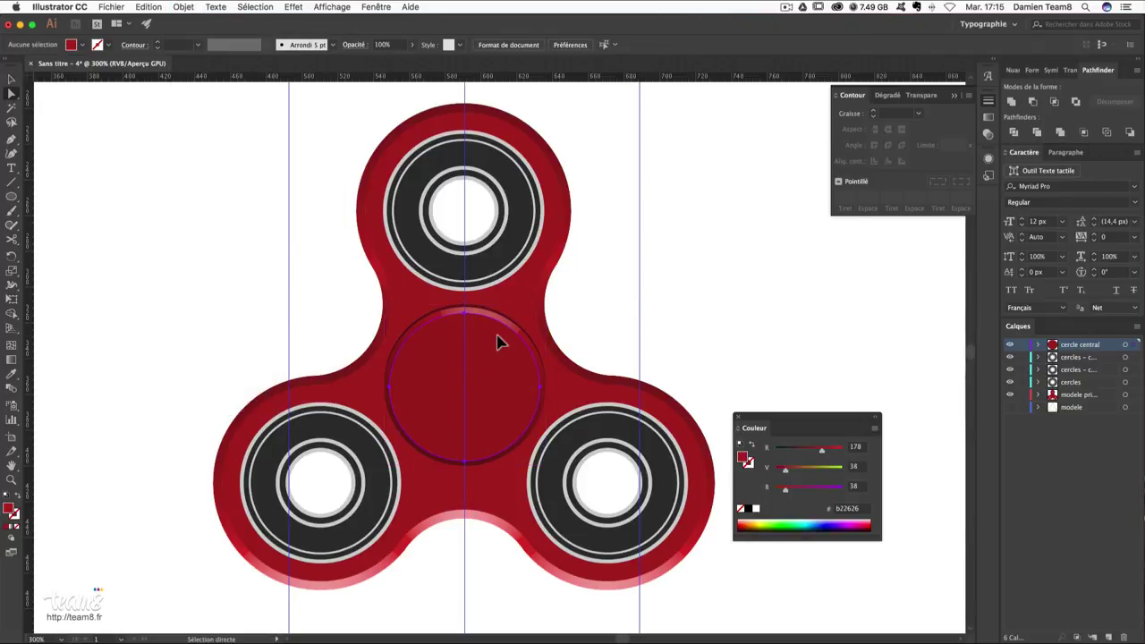
click(499, 342)
click(446, 316)
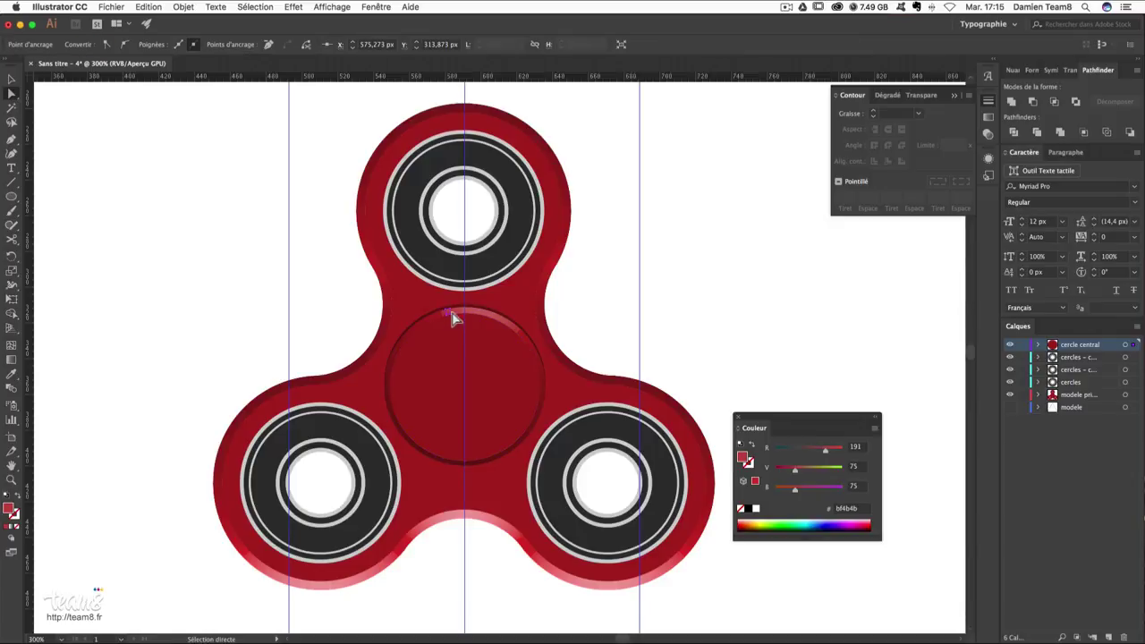
click(492, 364)
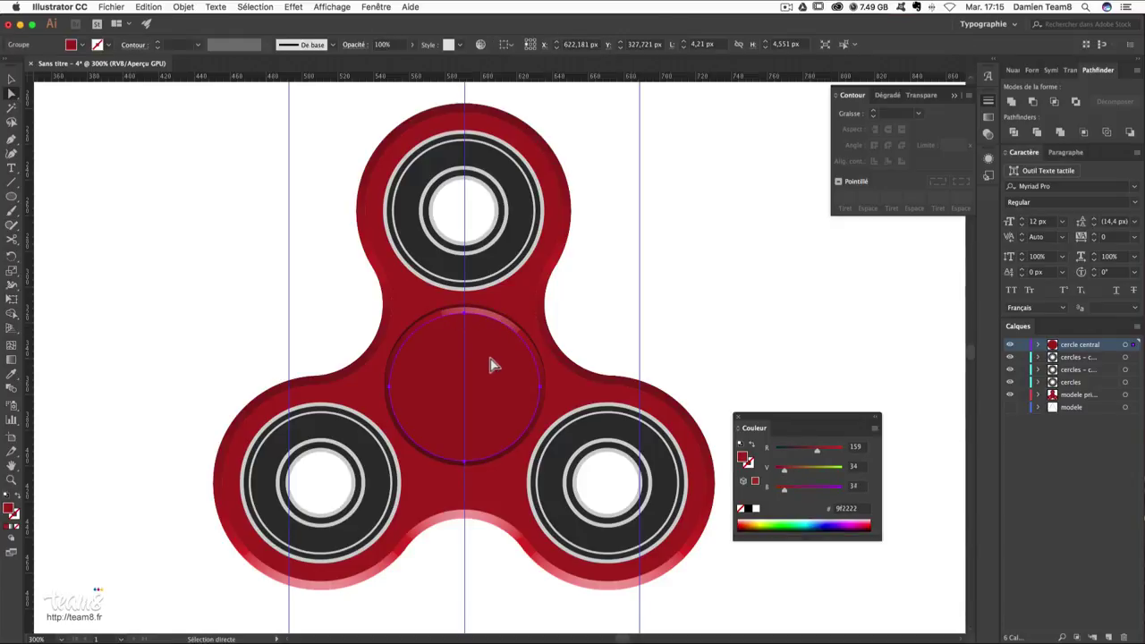
double_click(10, 511)
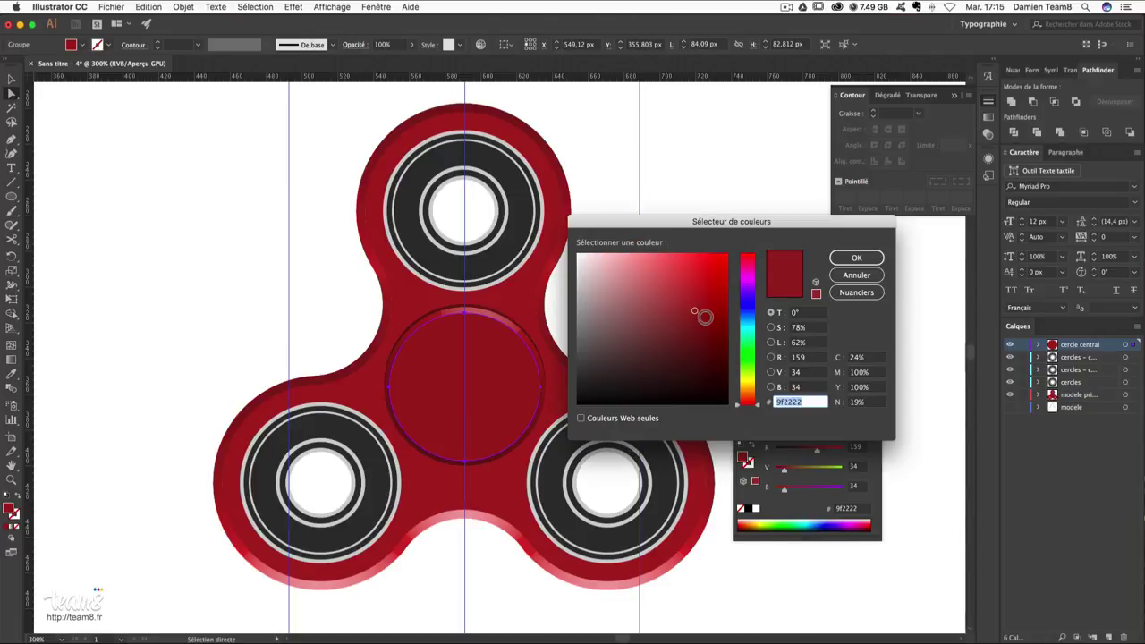
drag(698, 318, 693, 318)
click(848, 258)
click(792, 284)
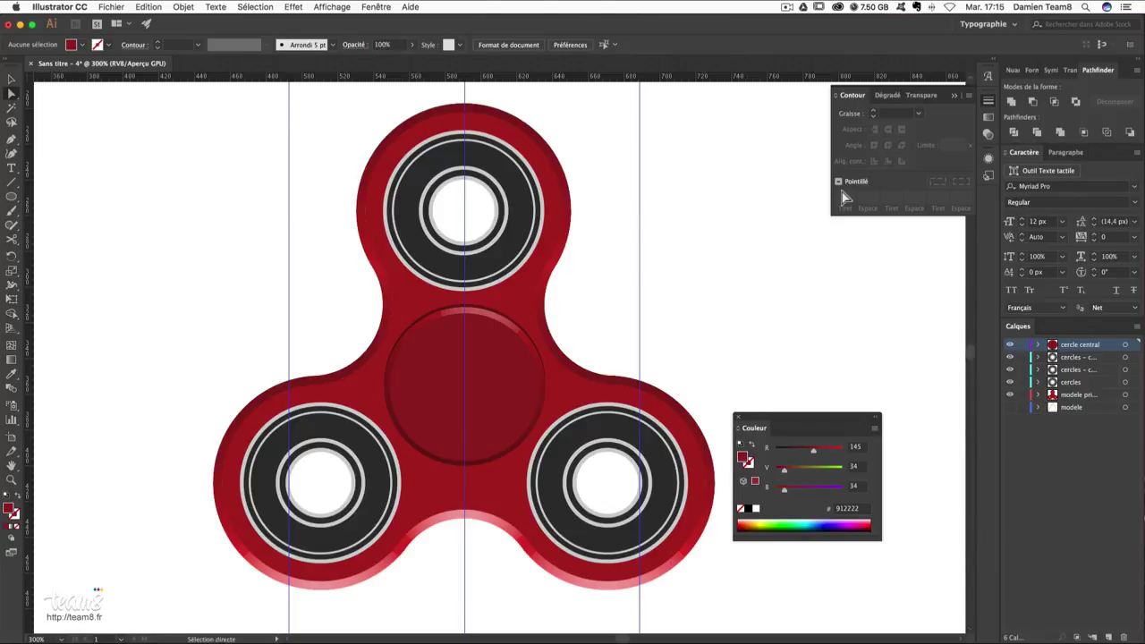
key(ctrl+semicolon)
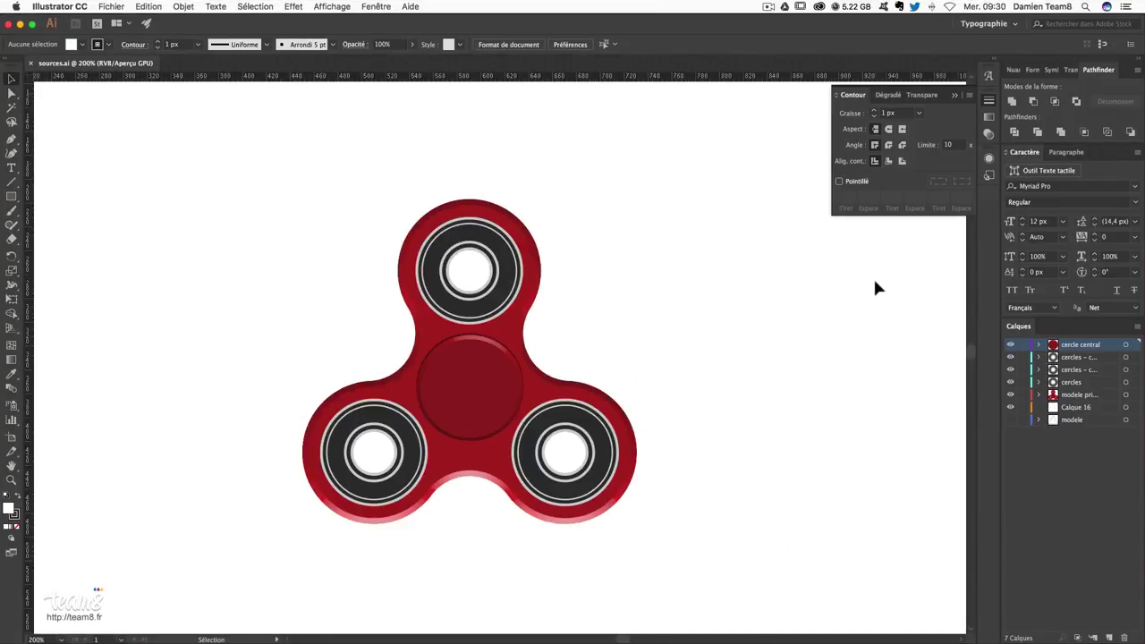
- Select the whole spinner, then open chien.jpg from Finder in Photoshop CC 2017
drag(141, 151, 880, 597)
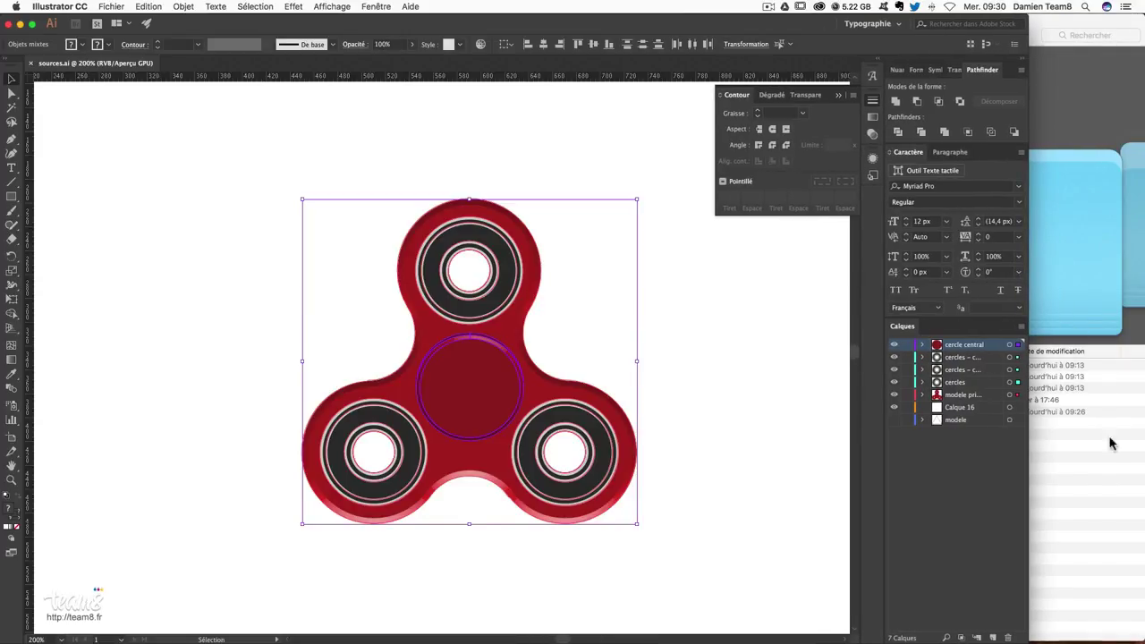
click(1055, 438)
click(915, 390)
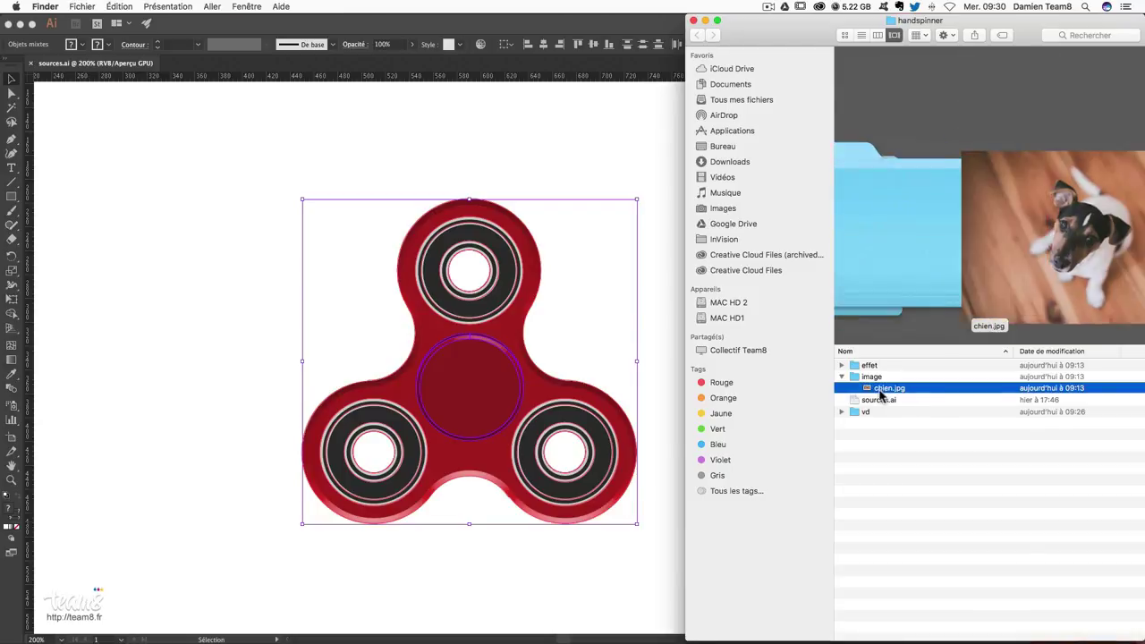
right_click(895, 390)
mouse_move(928, 409)
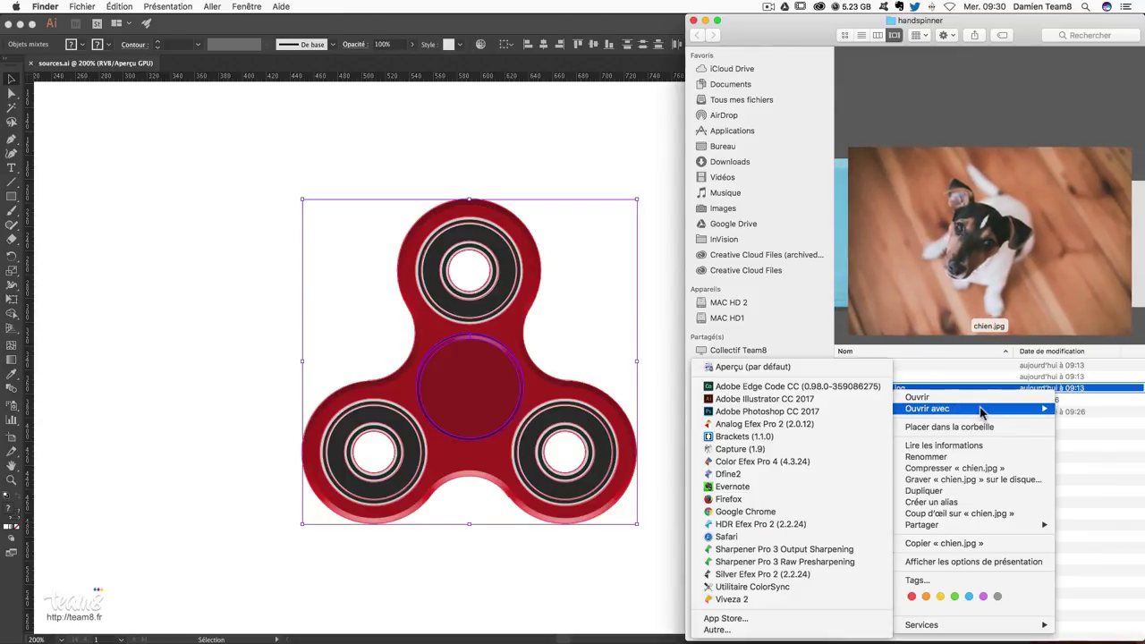
click(828, 419)
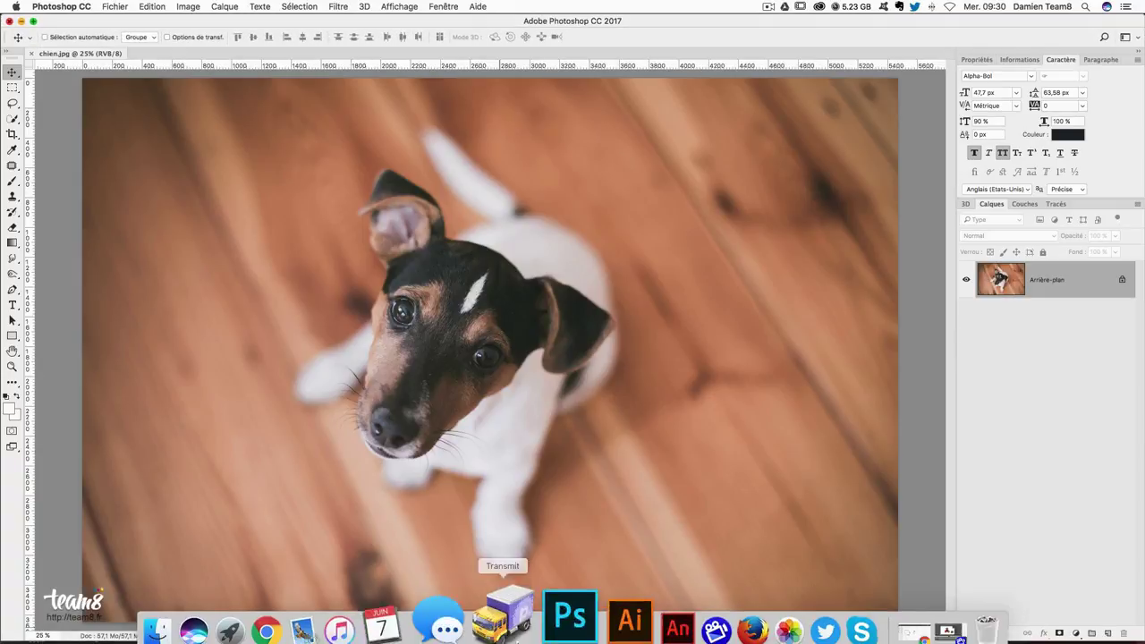
- Select all the spinner artwork in Illustrator and paste it into the dog photo in Photoshop
click(582, 610)
click(250, 206)
drag(220, 158, 736, 606)
key(a)
key(v)
click(536, 599)
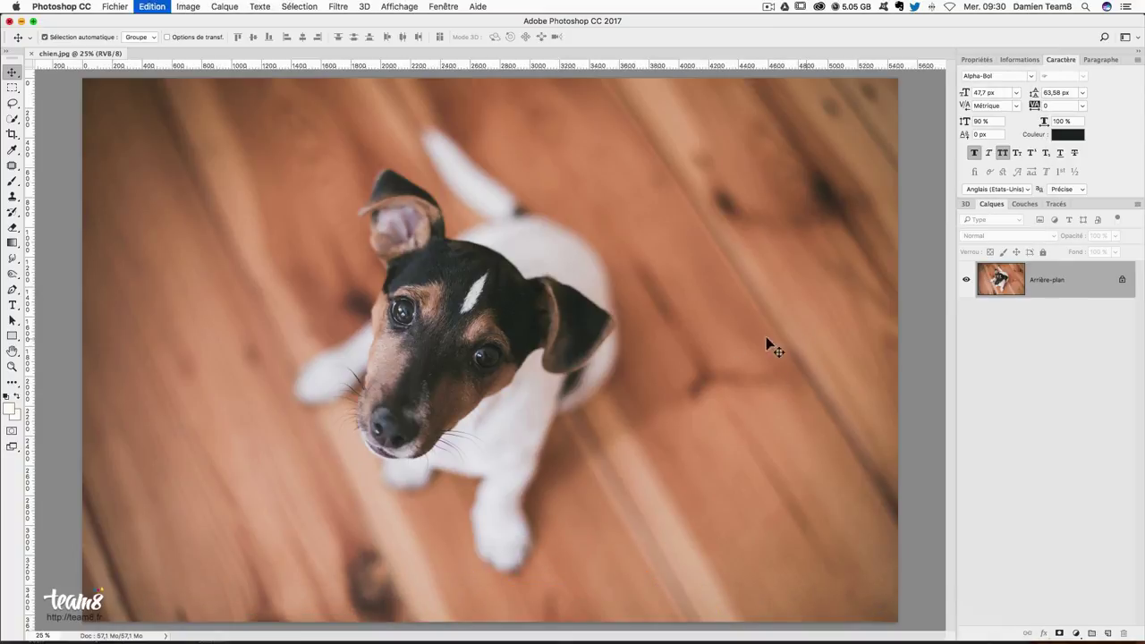
key(ctrl+v)
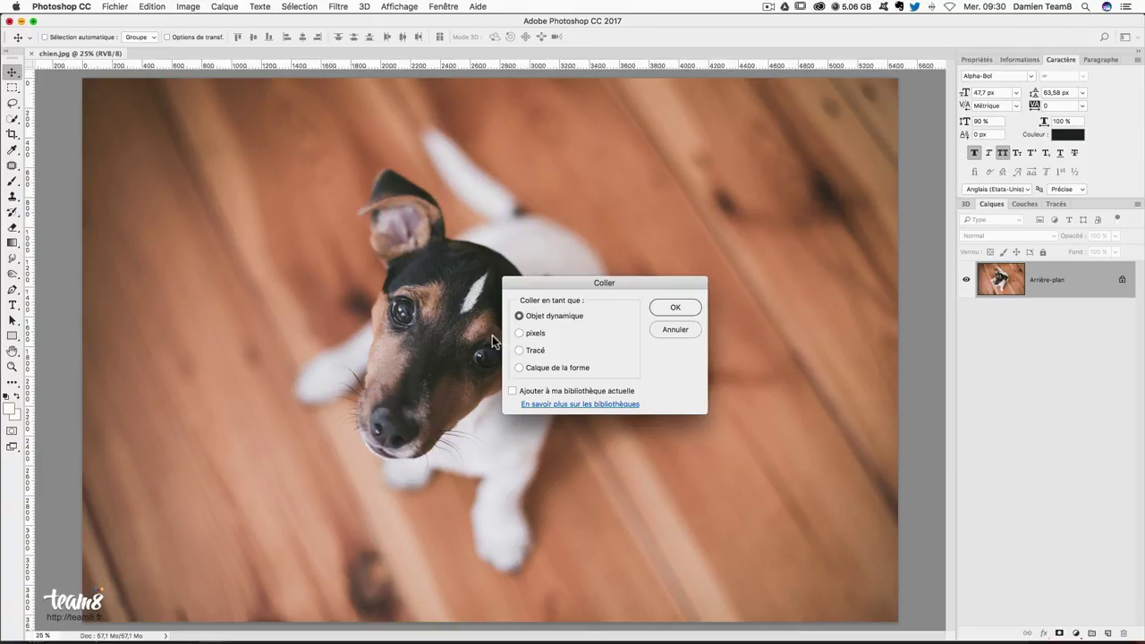
- Place the pasted spinner as a smart object, enlarge it, set 66% opacity and move it onto the dog's face
key(Return)
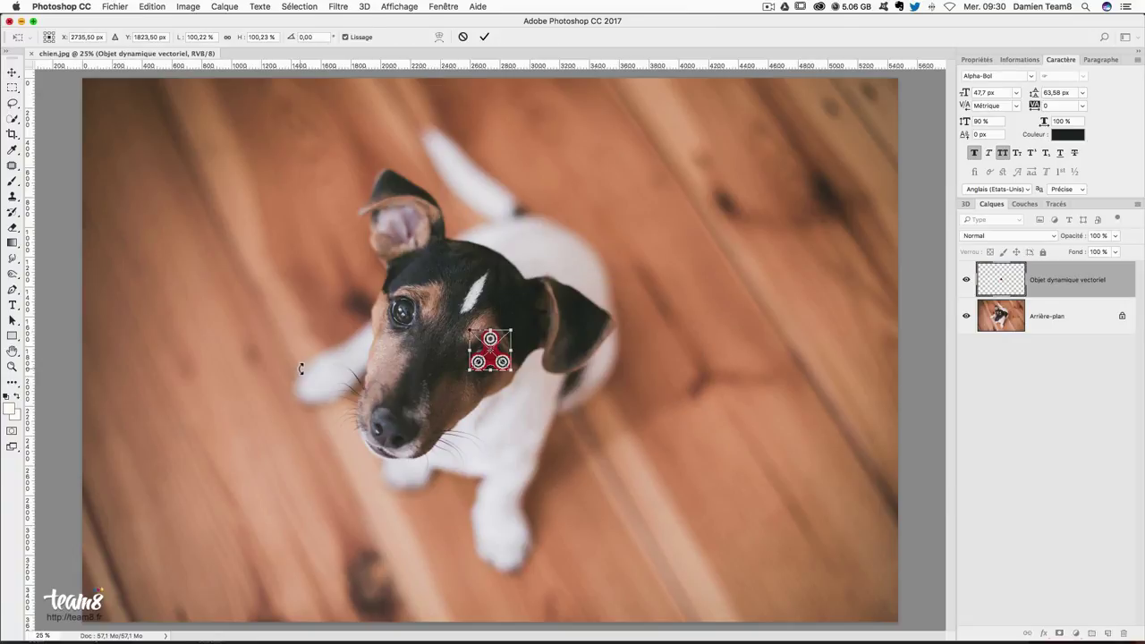
drag(516, 330, 600, 243)
key(Return)
drag(1118, 241, 1101, 255)
key(ctrl+plus)
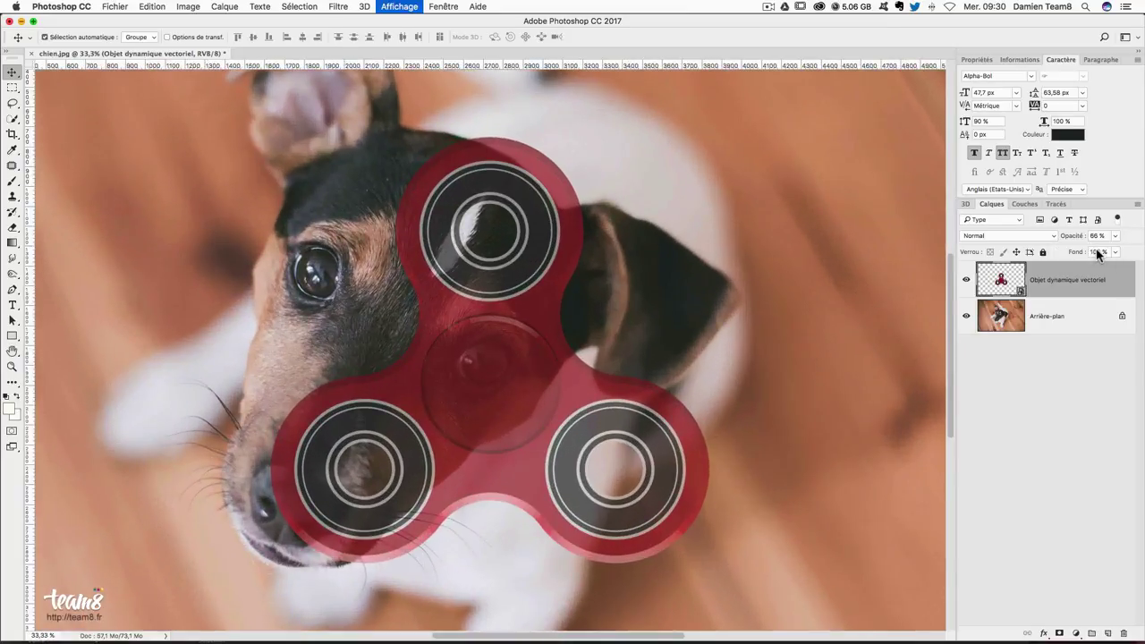
key(ctrl+plus)
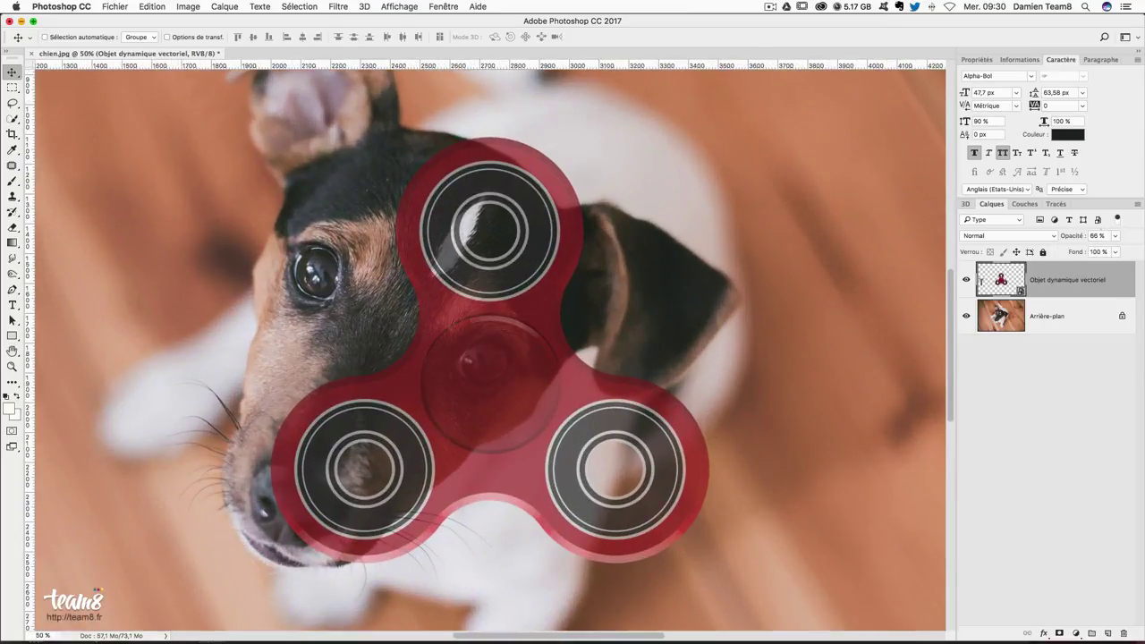
mouse_move(419, 402)
mouse_down()
mouse_move(289, 471)
mouse_move(245, 519)
mouse_up()
- Scale the spinner to about 293%, rotate it about 24° over the snout, and restore 100% opacity
key(ctrl+t)
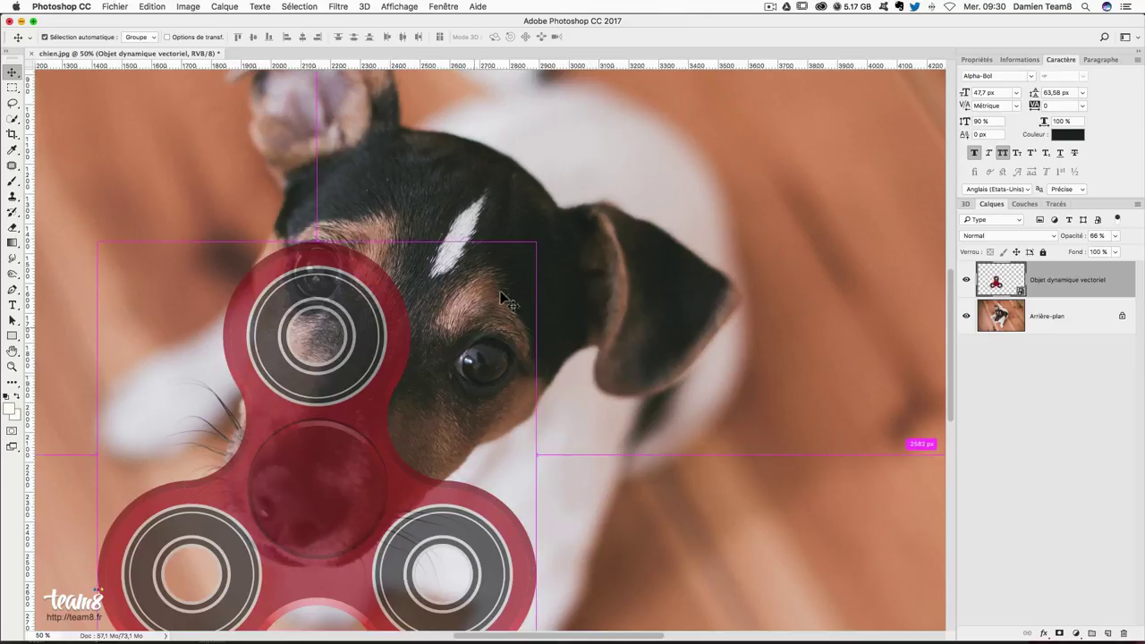
mouse_move(533, 247)
mouse_down()
mouse_move(497, 259)
mouse_move(475, 288)
mouse_up()
scroll(394, 426, down, 5)
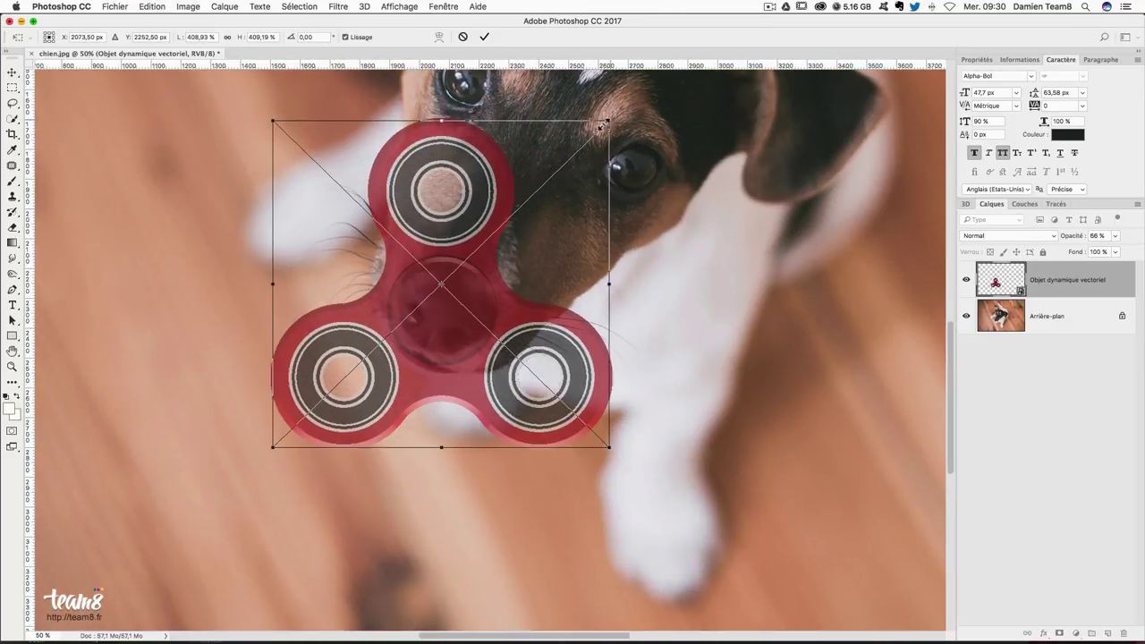
drag(602, 115, 555, 161)
drag(497, 278, 501, 282)
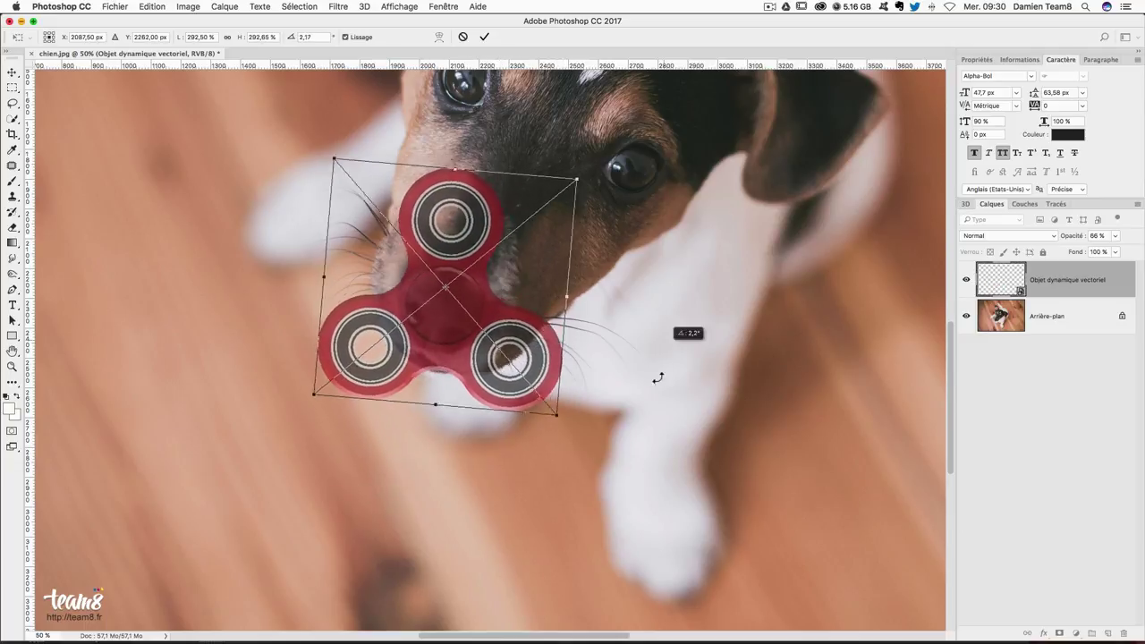
drag(617, 403, 639, 390)
drag(454, 300, 473, 302)
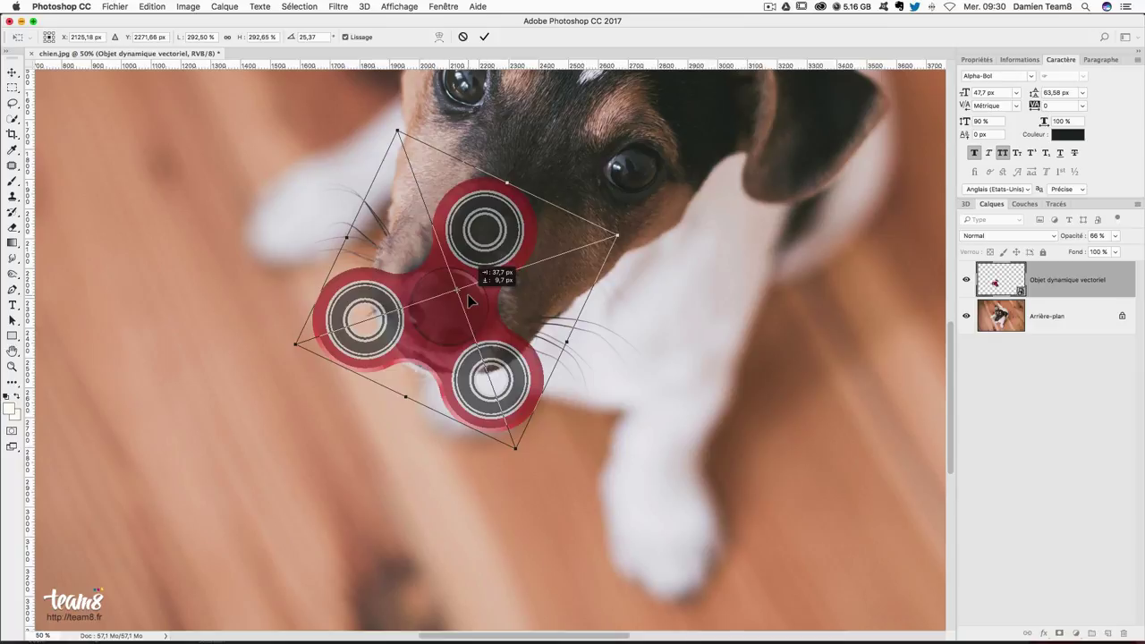
drag(710, 340, 715, 303)
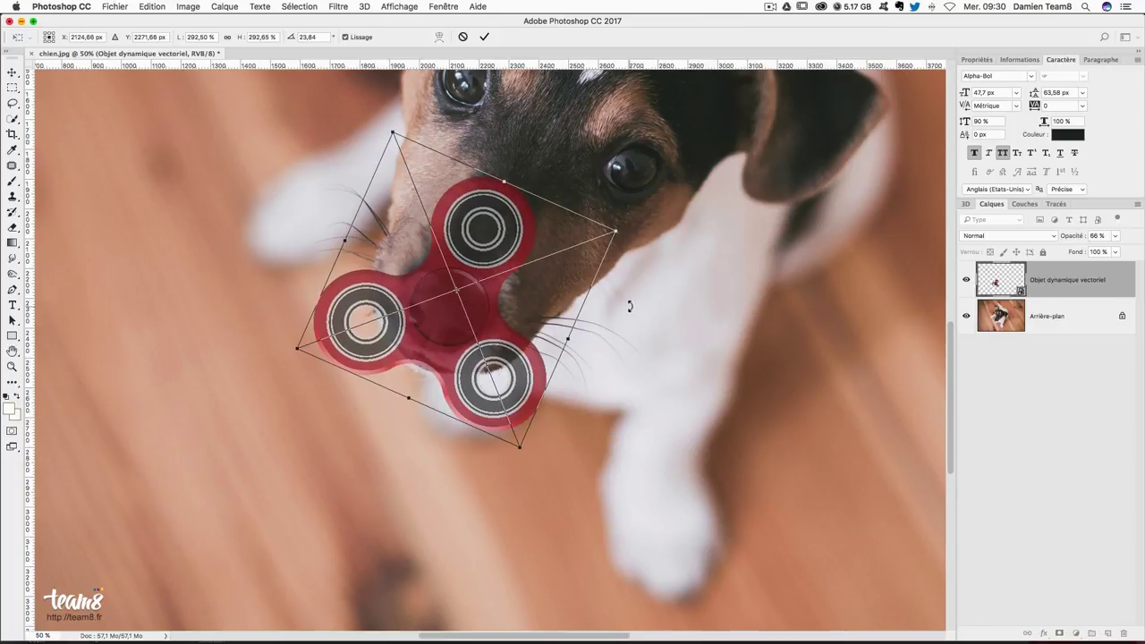
key(Return)
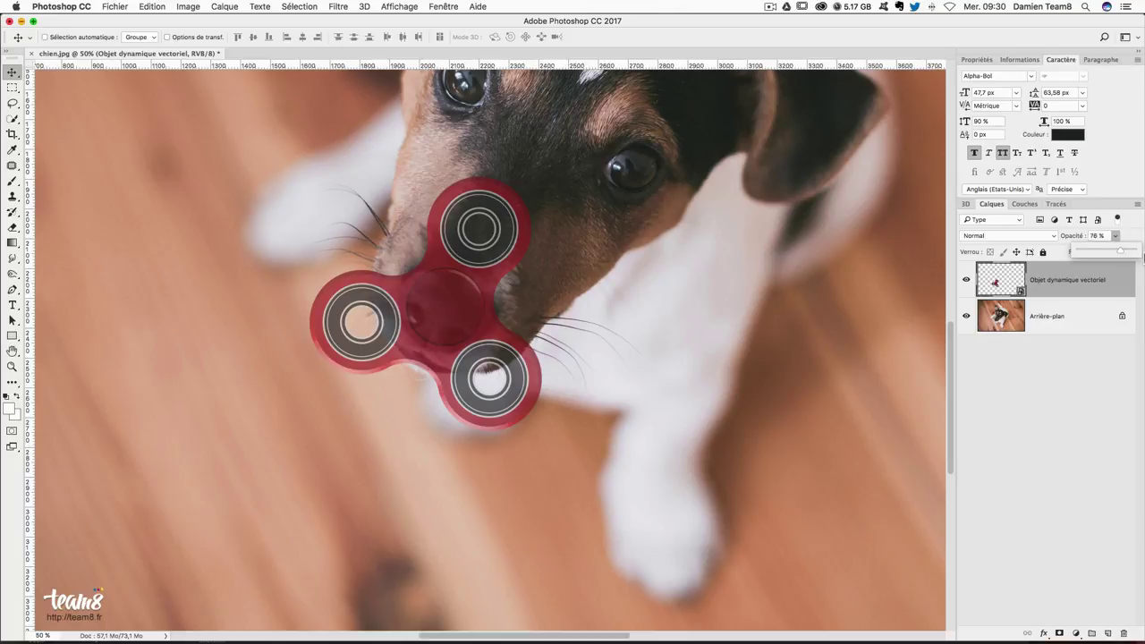
drag(1116, 240, 1141, 253)
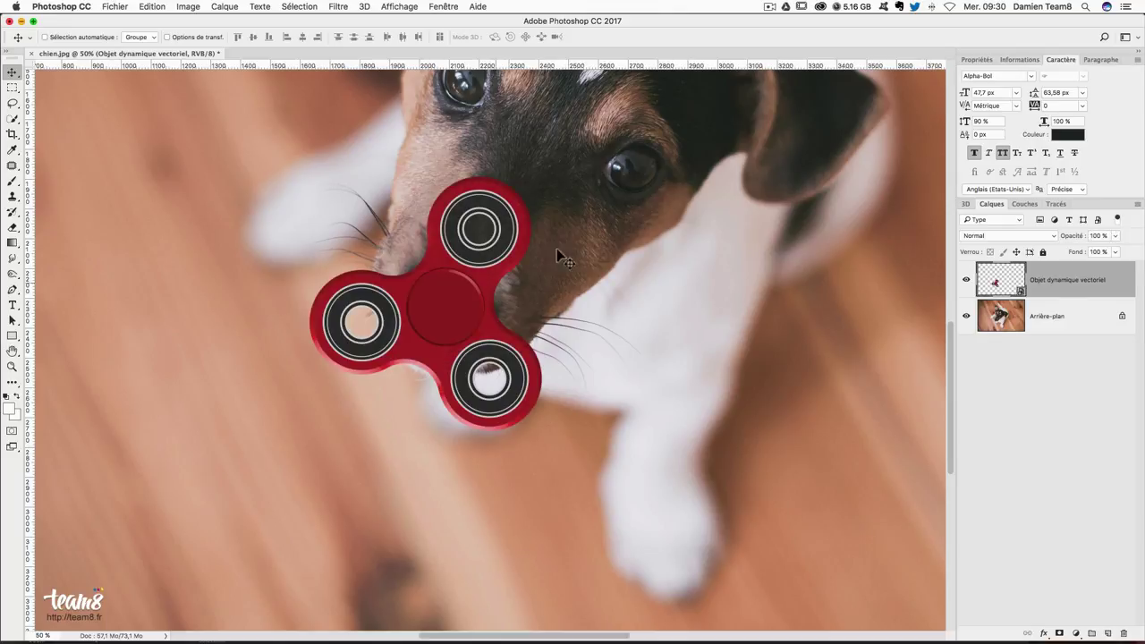
drag(716, 218, 651, 328)
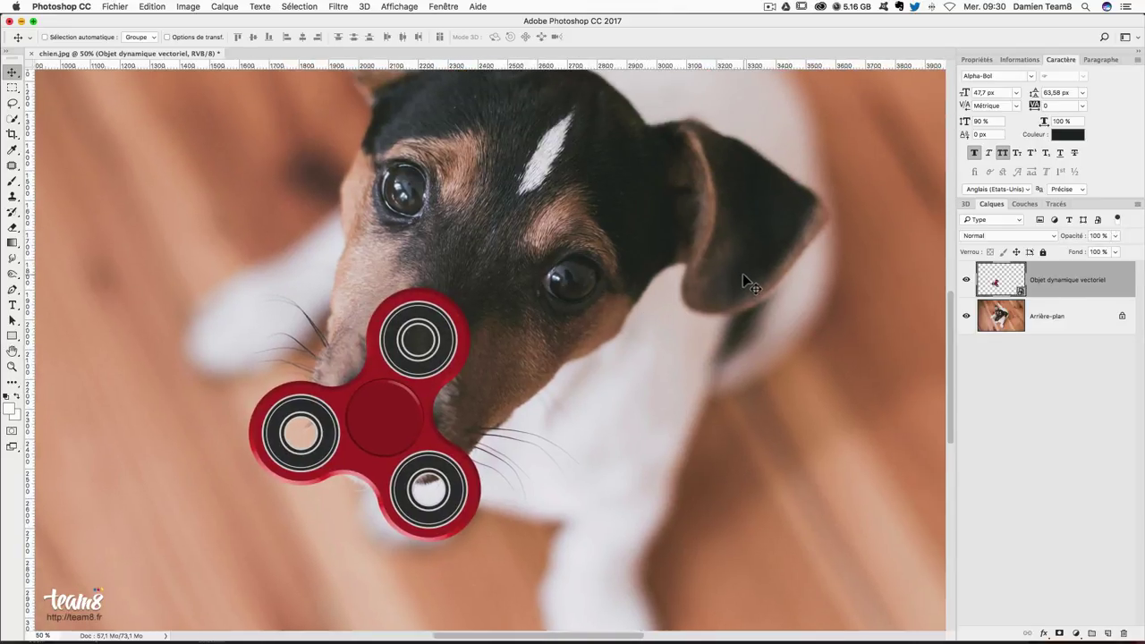
key(super+minus)
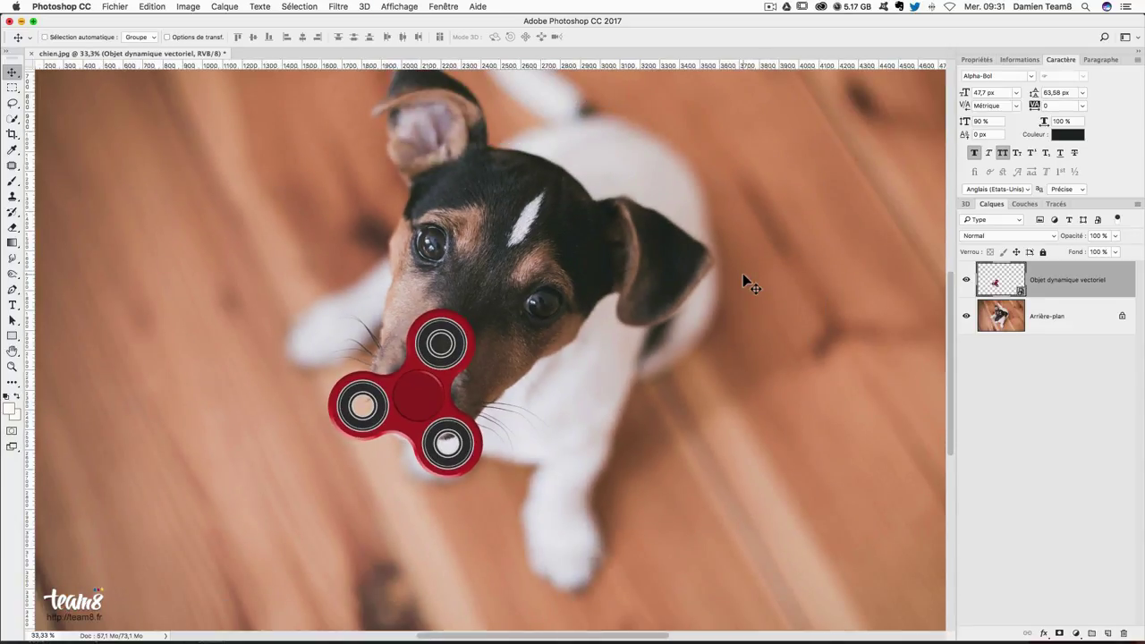
key(super+plus)
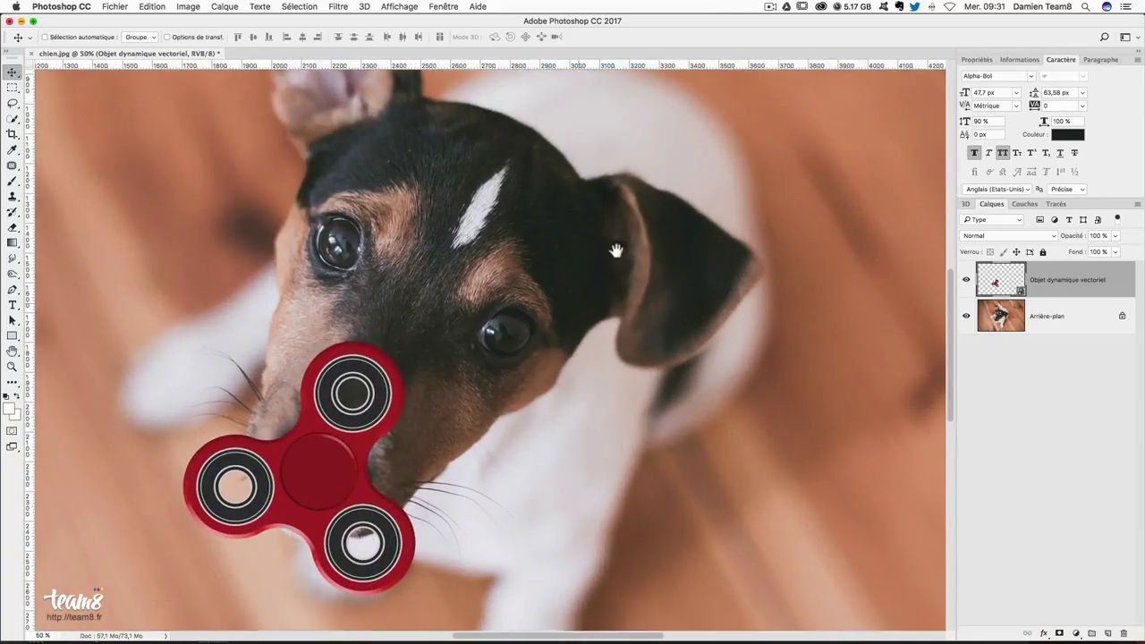
drag(635, 286, 710, 180)
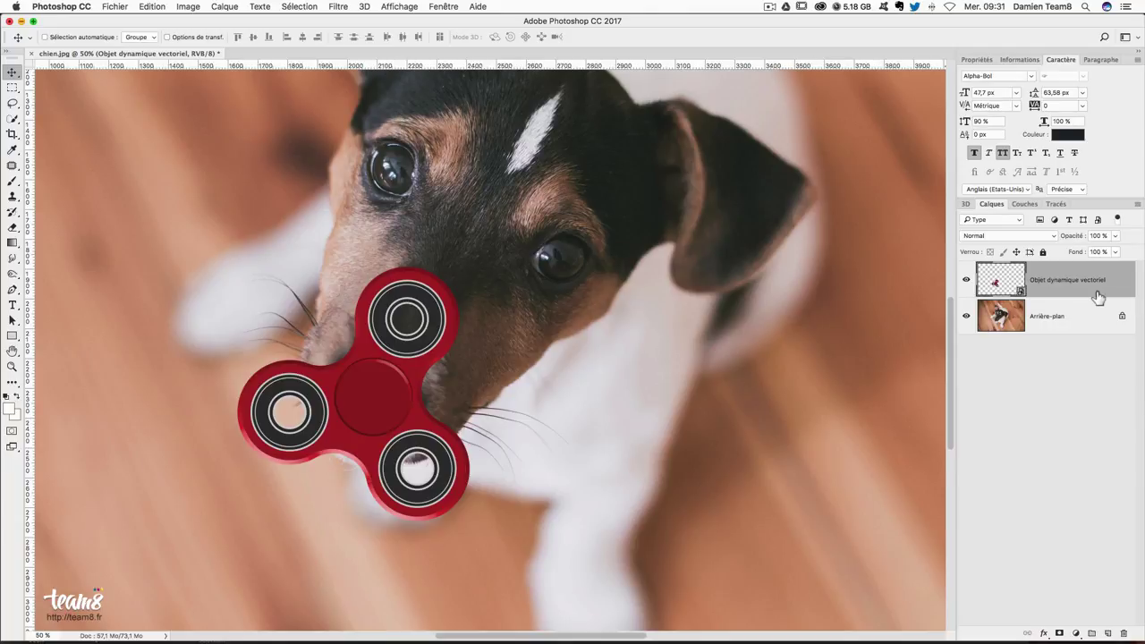
- Duplicate the spinner layer and rasterize the copy
key(ctrl+j)
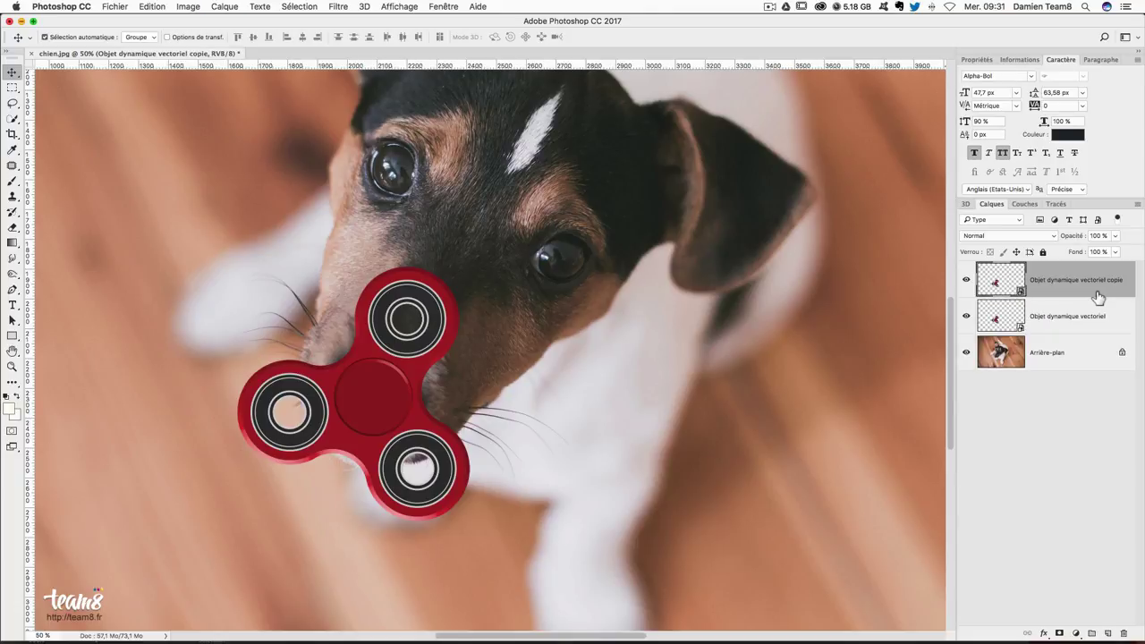
right_click(1077, 298)
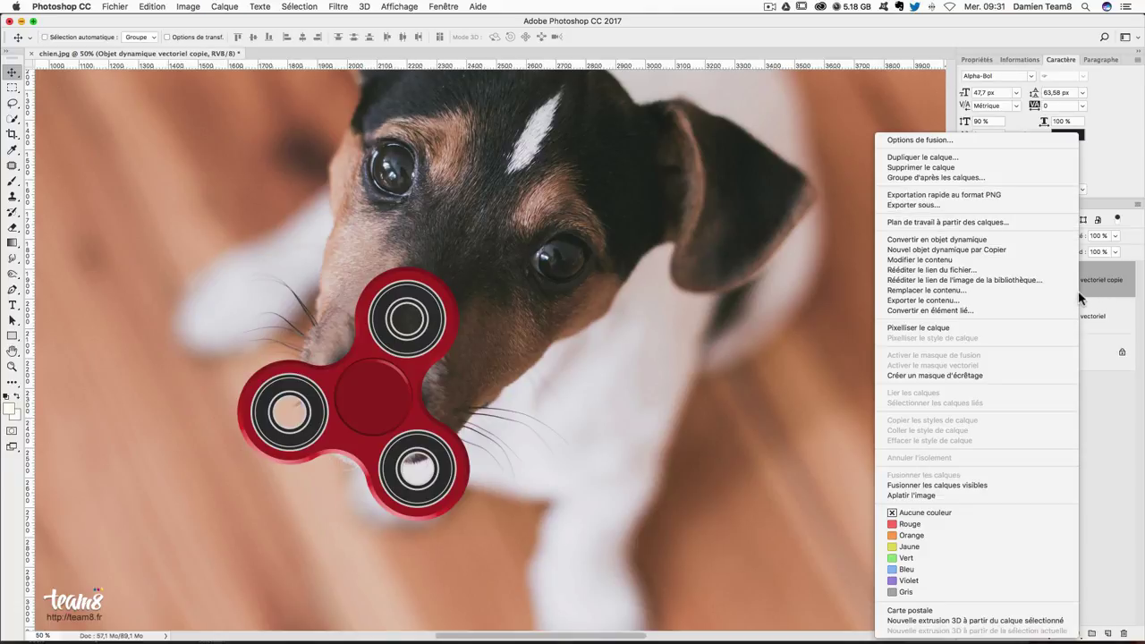
click(967, 328)
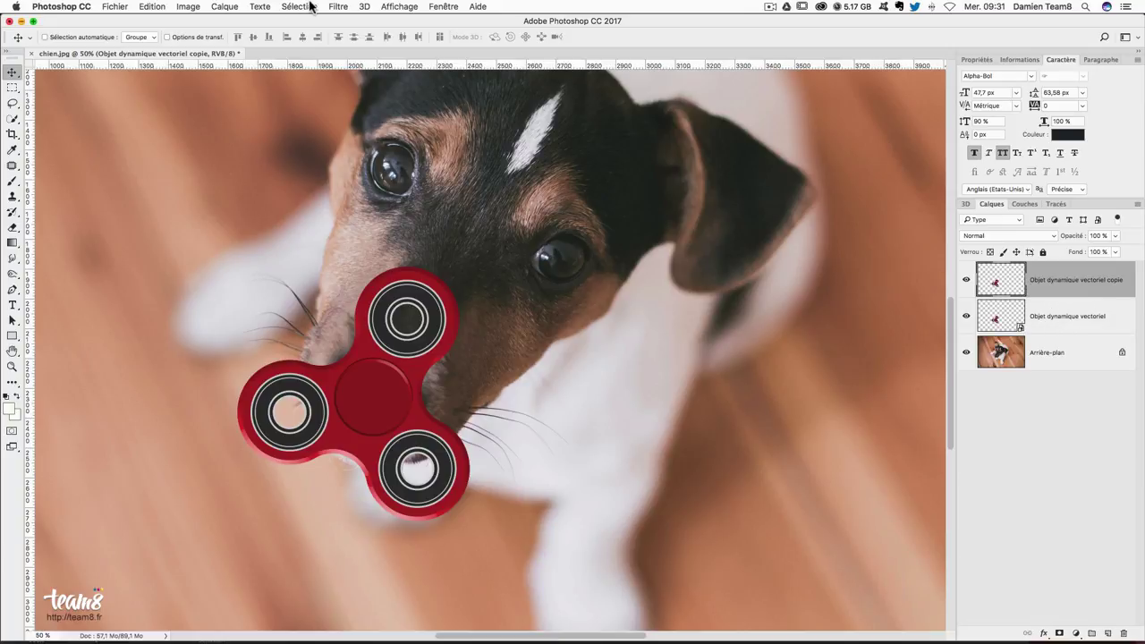
click(338, 7)
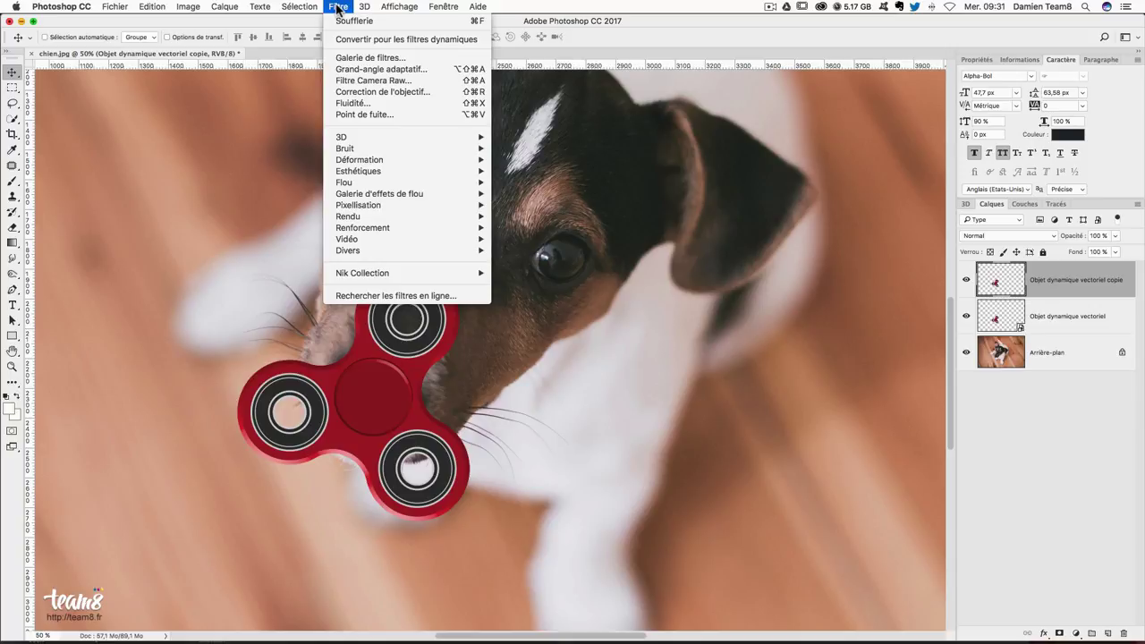
mouse_move(379, 194)
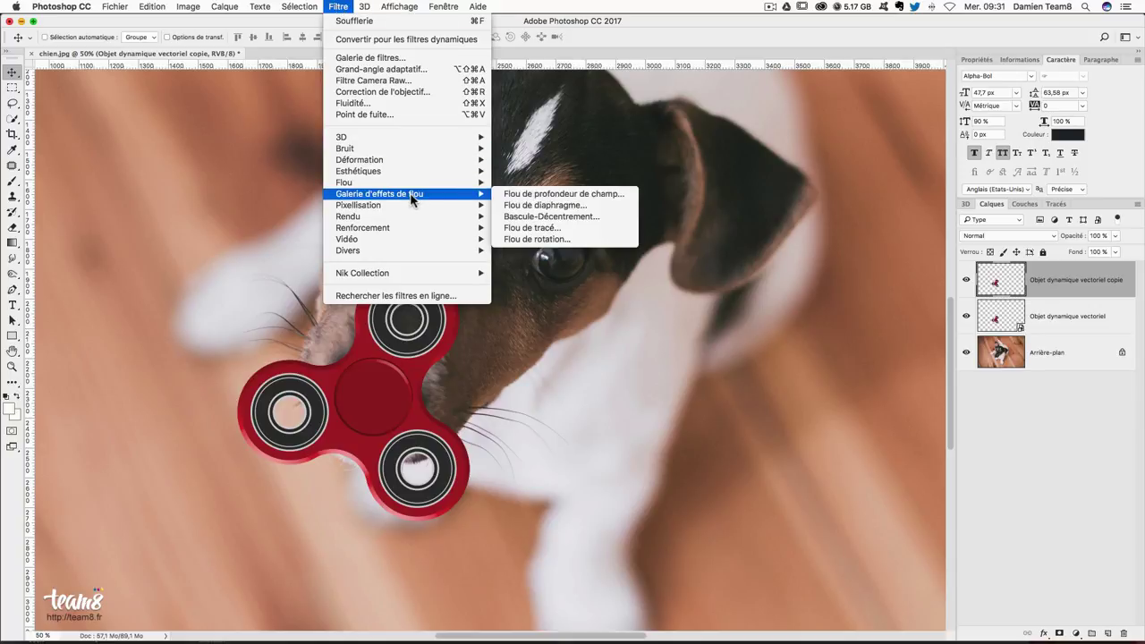
- Preview a 15° Flou de rotation on the spinner copy, shrinking its circle onto the hub
click(588, 237)
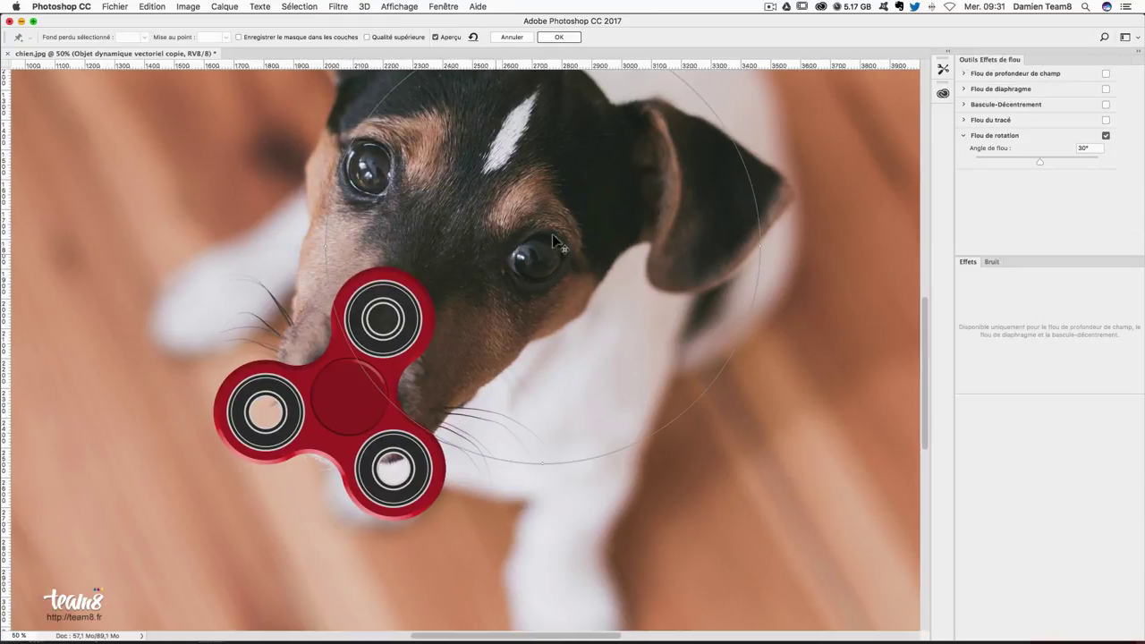
scroll(725, 253, up, 3)
key(super+h)
key(super+h)
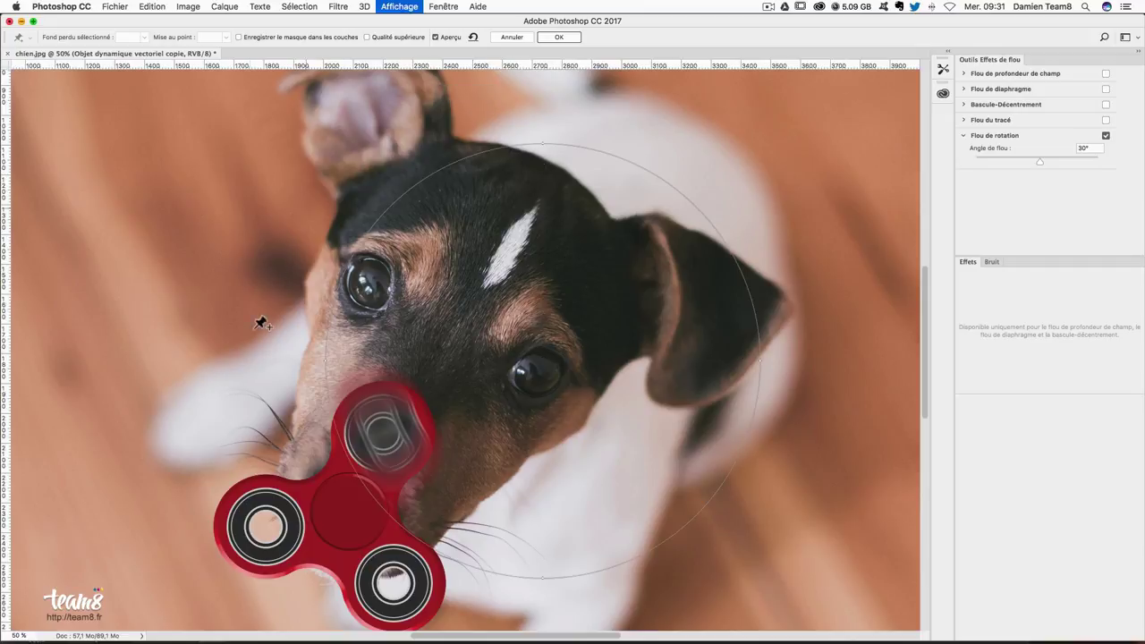
key(super+h)
key(super+h)
key(super+h)
key(super+h)
key(super+h)
key(super+h)
key(super+h)
key(super+h)
key(super+h)
key(super+h)
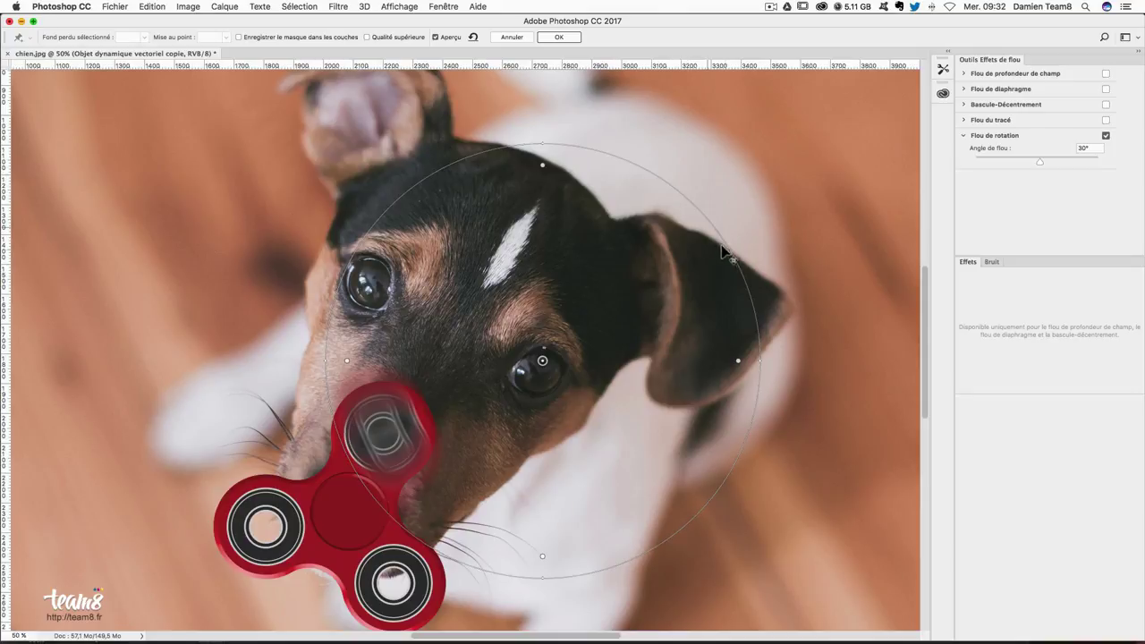
drag(717, 224, 593, 295)
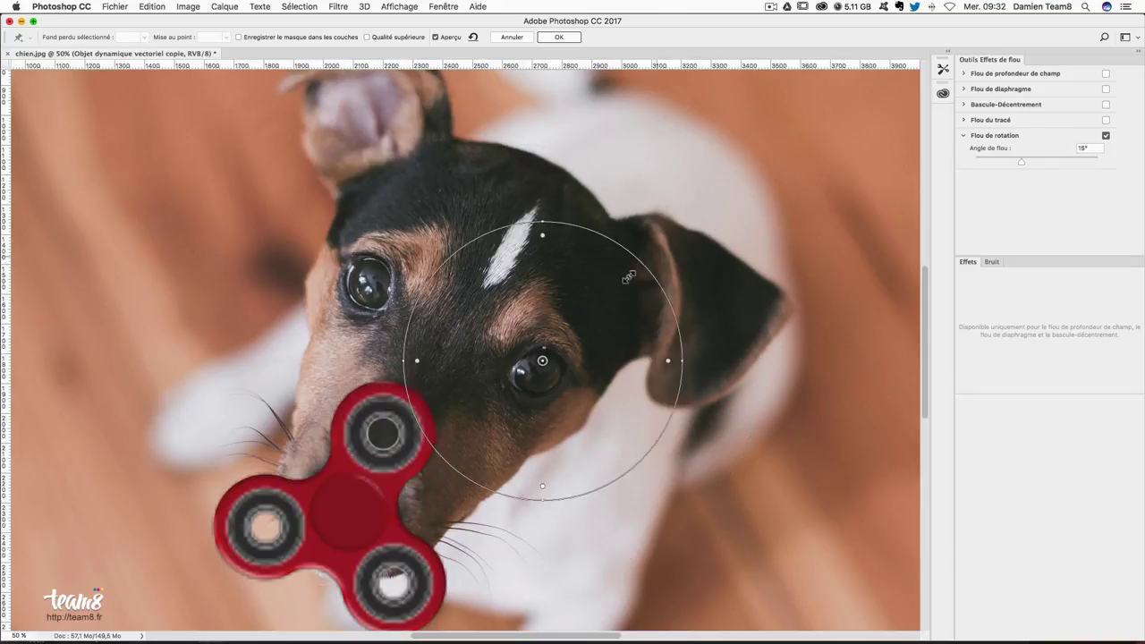
mouse_move(542, 361)
mouse_down()
mouse_move(650, 169)
mouse_move(433, 364)
mouse_up()
mouse_move(472, 305)
mouse_down()
mouse_move(495, 257)
mouse_move(551, 217)
mouse_up()
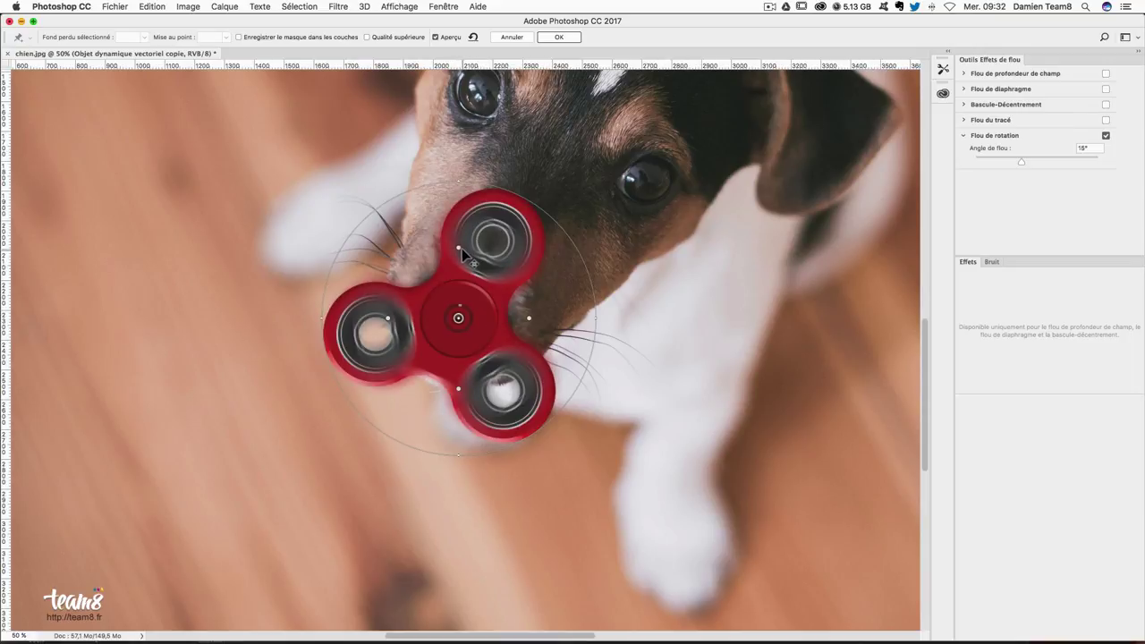
- Widen the spin blur's feather and apply it with a 60° blur angle
drag(458, 247, 464, 193)
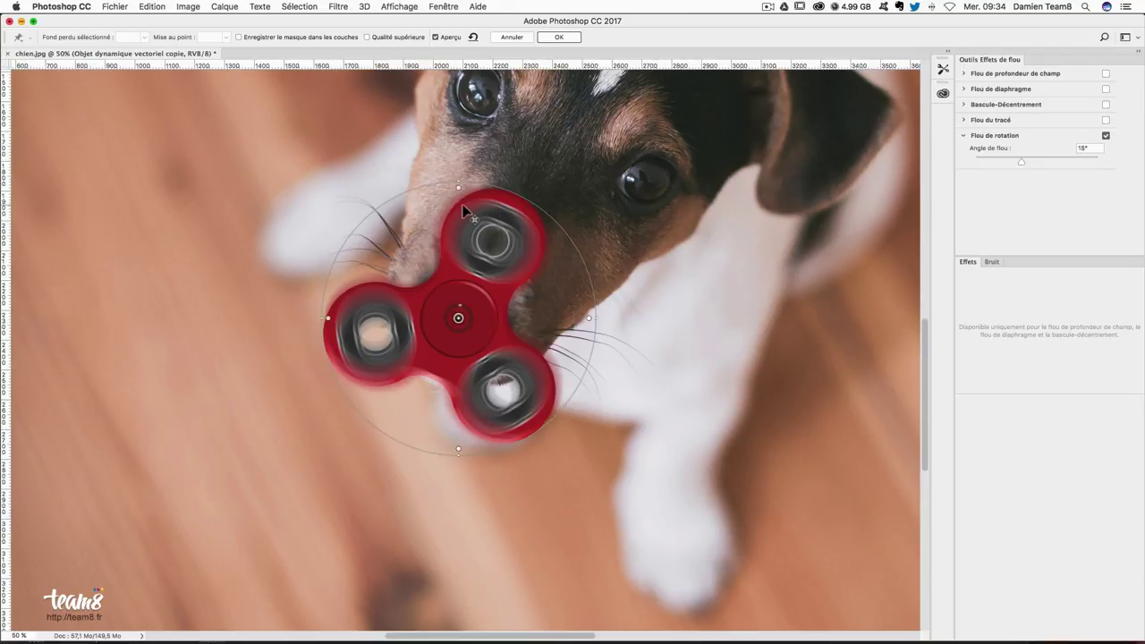
drag(1021, 161, 1052, 162)
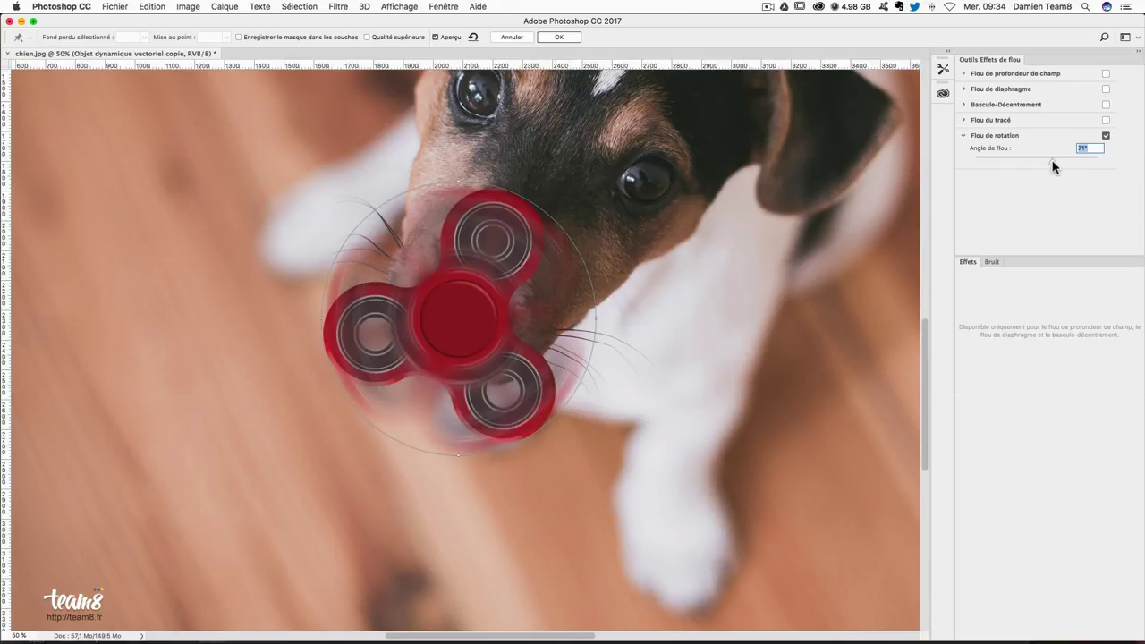
drag(1054, 166, 1049, 166)
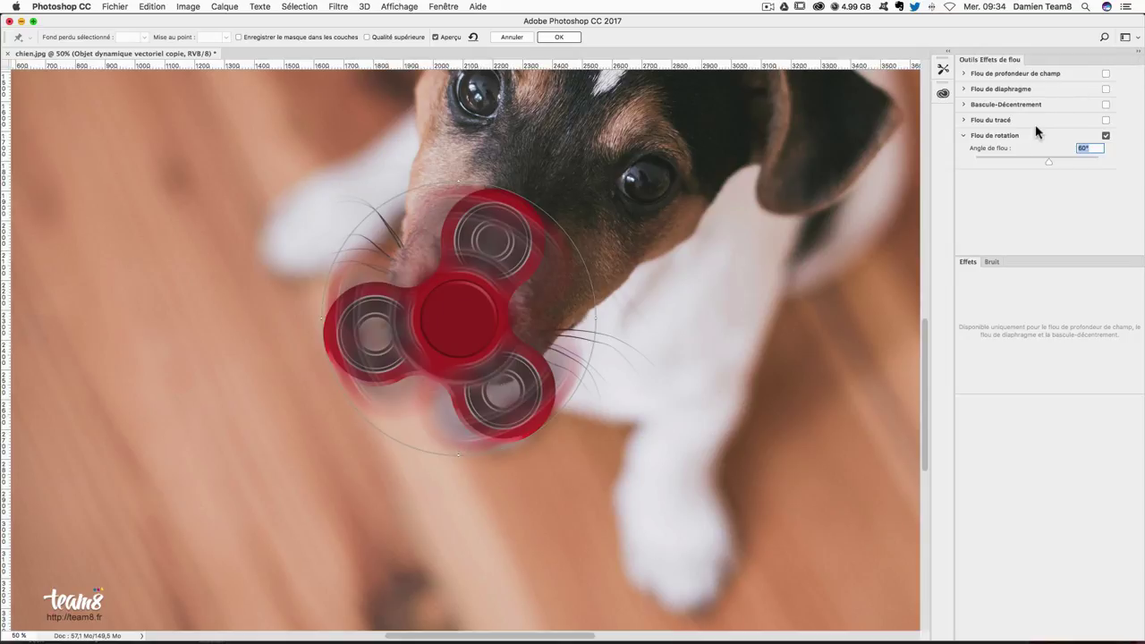
key(Return)
key(Return)
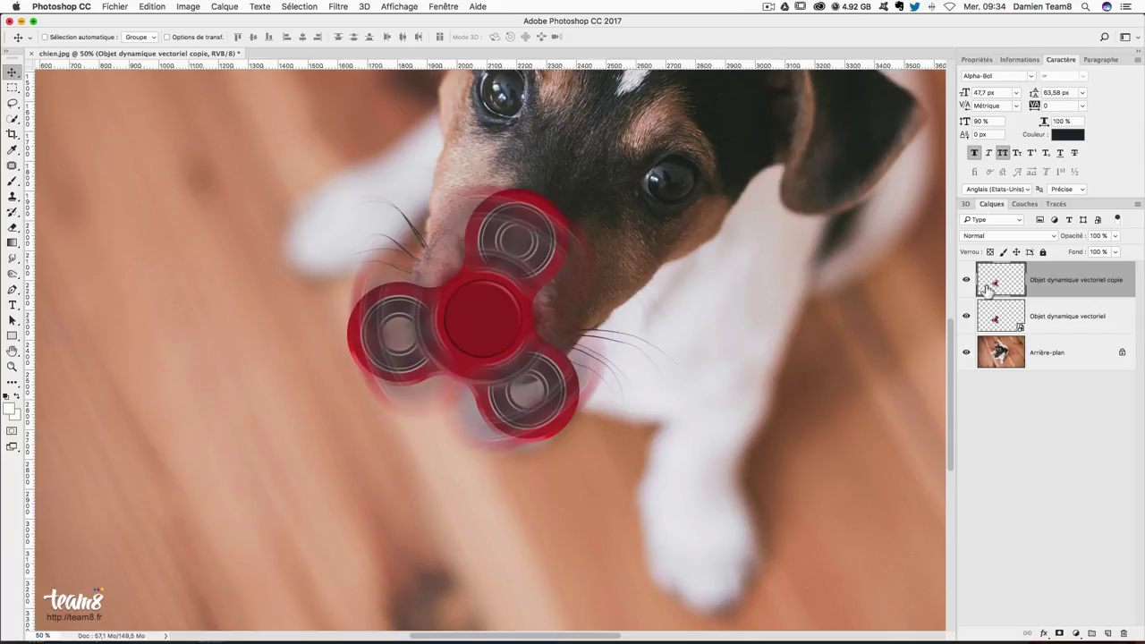
click(1099, 235)
- Set the spin-blurred copy to 60% opacity and hide it
text(60)
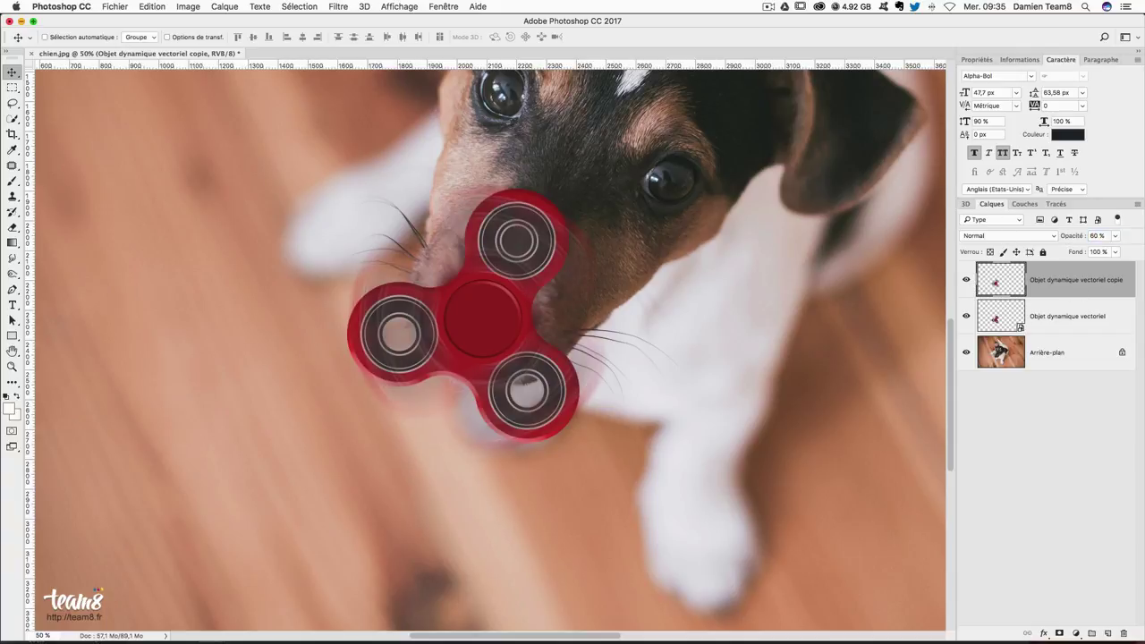
click(966, 280)
click(1060, 315)
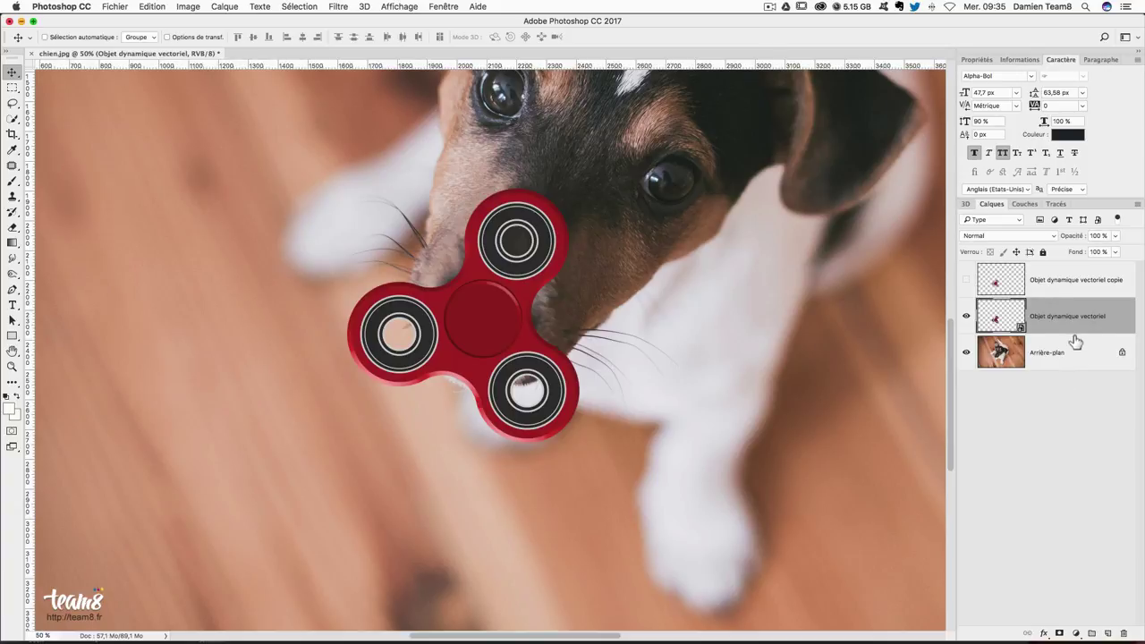
- Duplicate the original spinner layer and rasterize the new copy 2
key(super+j)
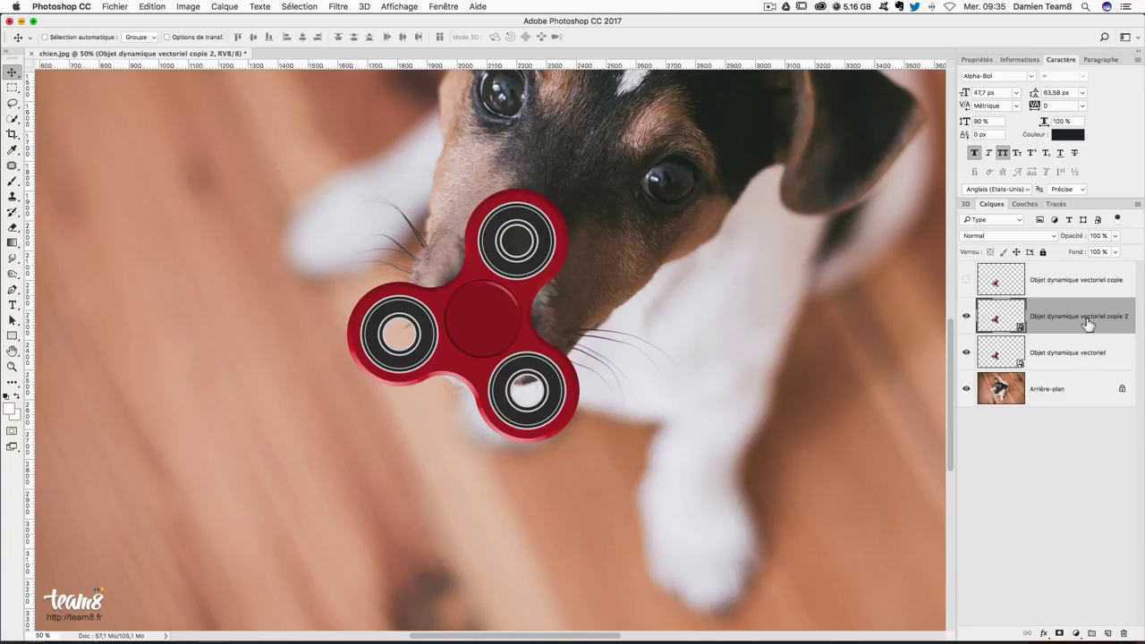
right_click(1056, 324)
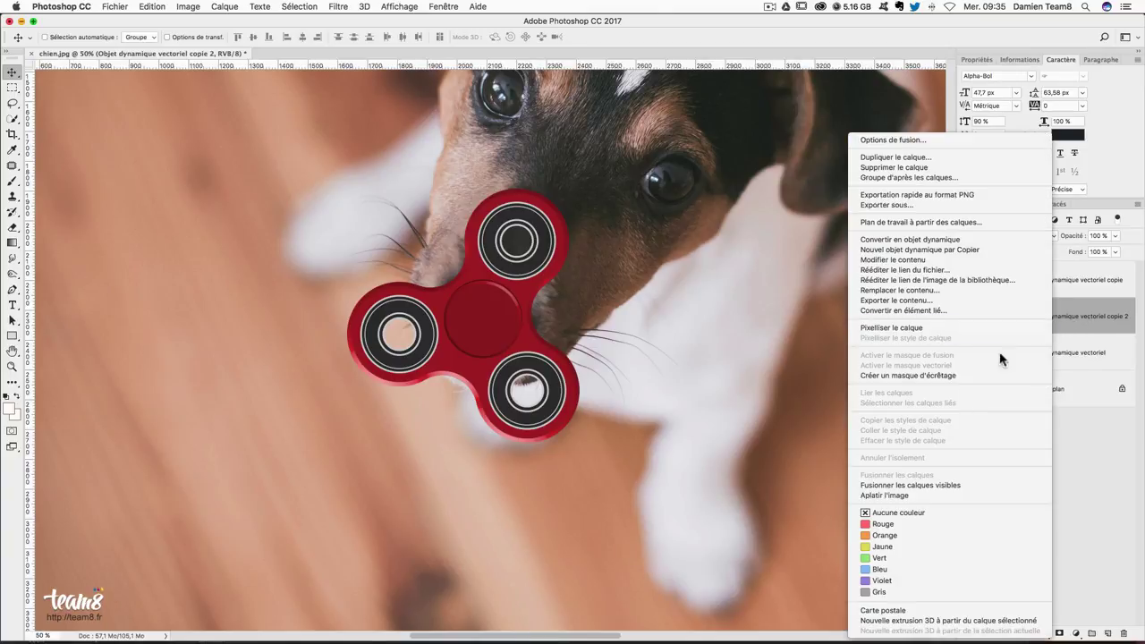
click(903, 327)
click(338, 6)
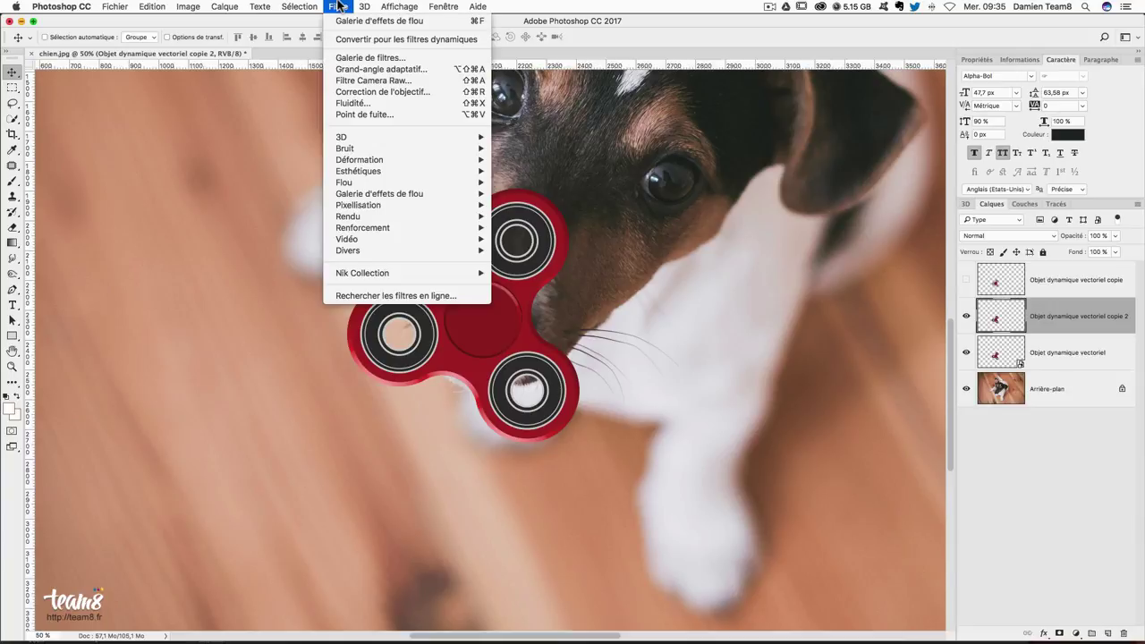
mouse_move(379, 193)
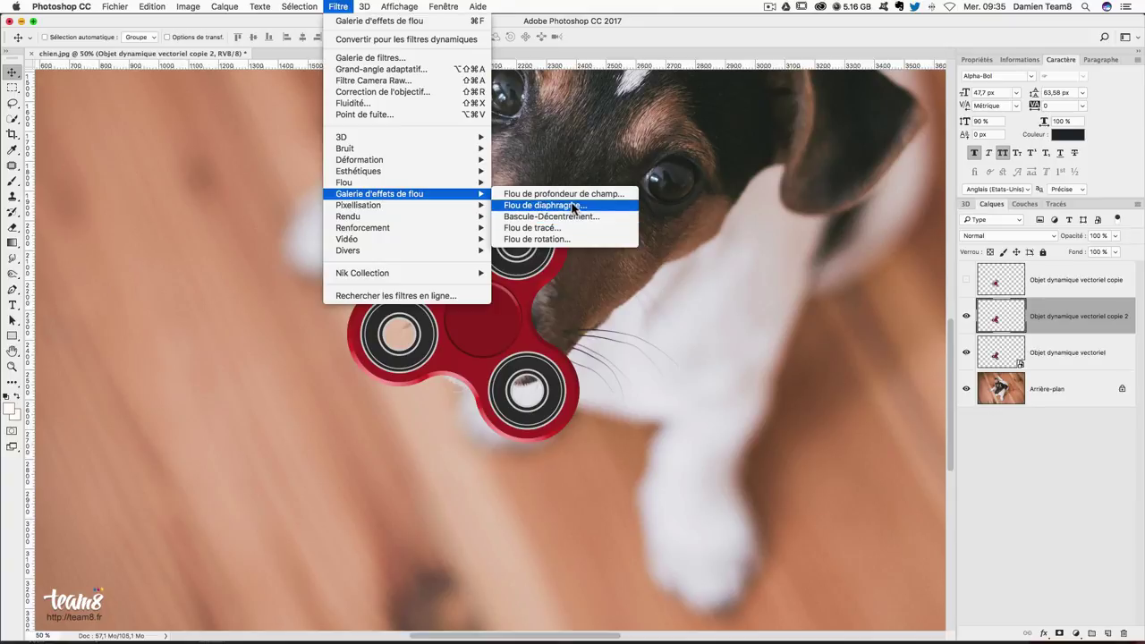
- Apply a 30 px Flou de diaphragme iris blur centred and sized around the spinner
click(574, 207)
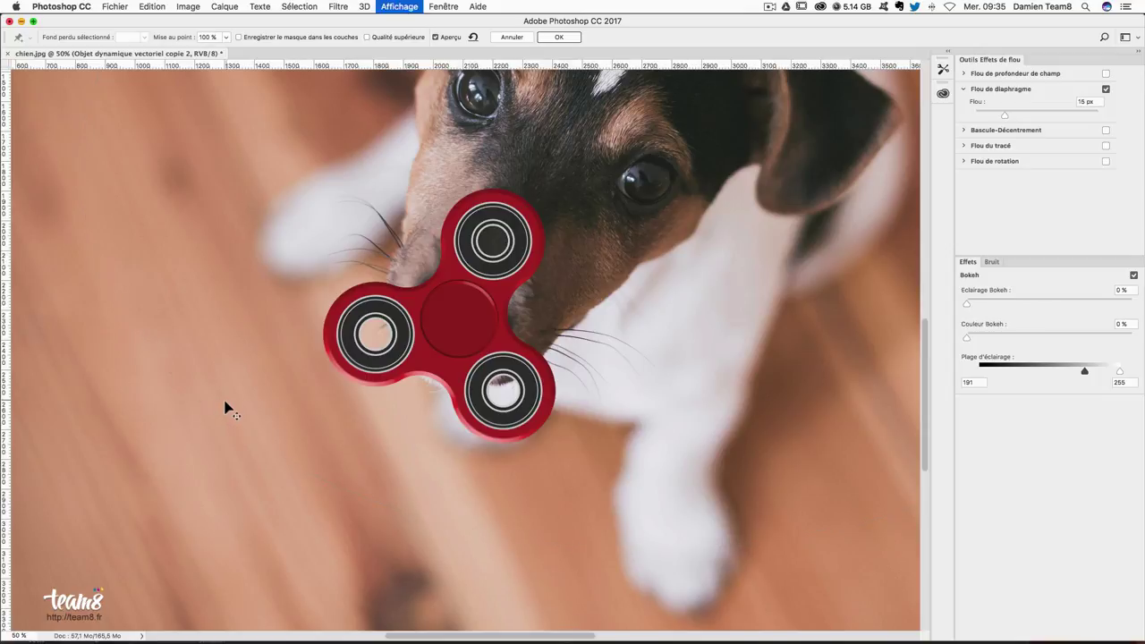
drag(224, 408, 208, 442)
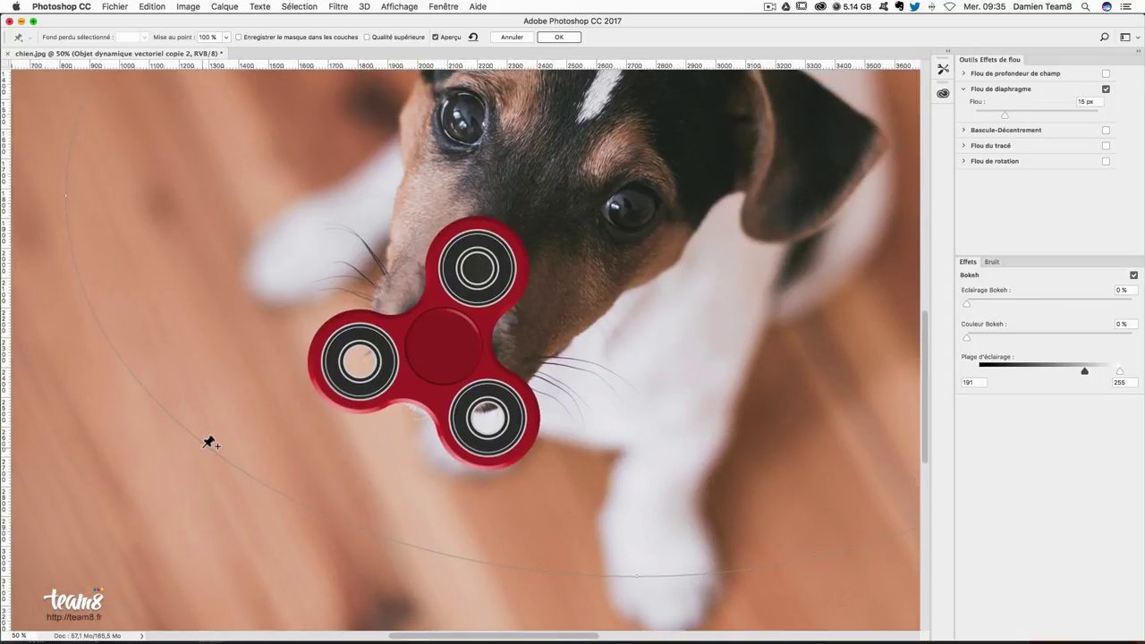
click(204, 447)
key(ctrl+z)
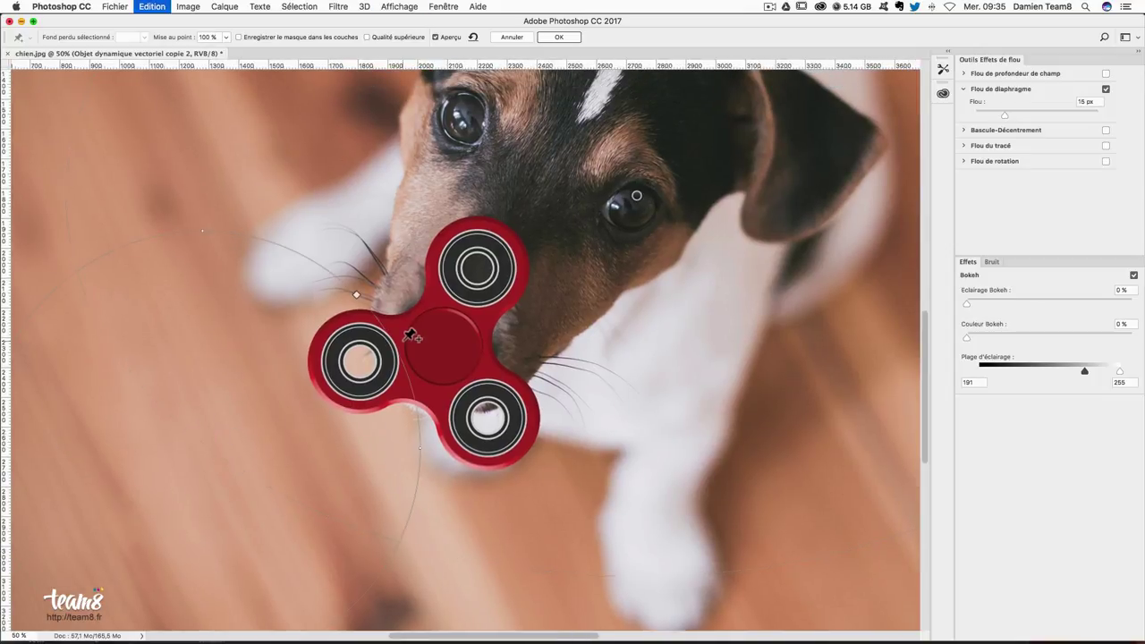
mouse_move(263, 468)
mouse_down()
mouse_move(465, 359)
mouse_move(556, 272)
mouse_up()
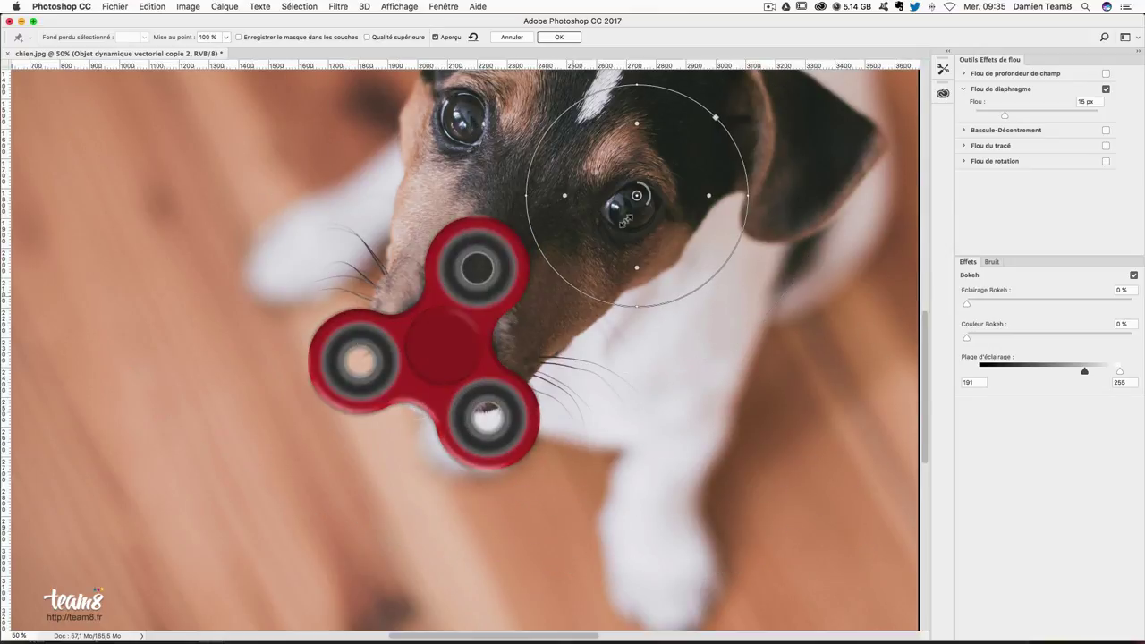
drag(636, 195, 440, 346)
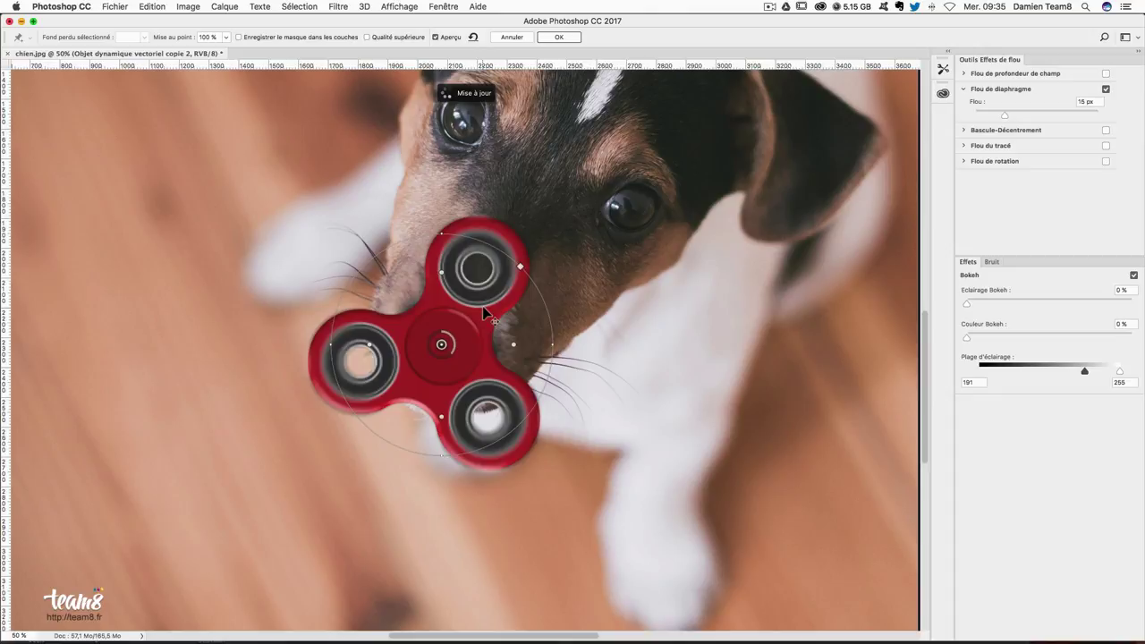
drag(522, 273, 528, 235)
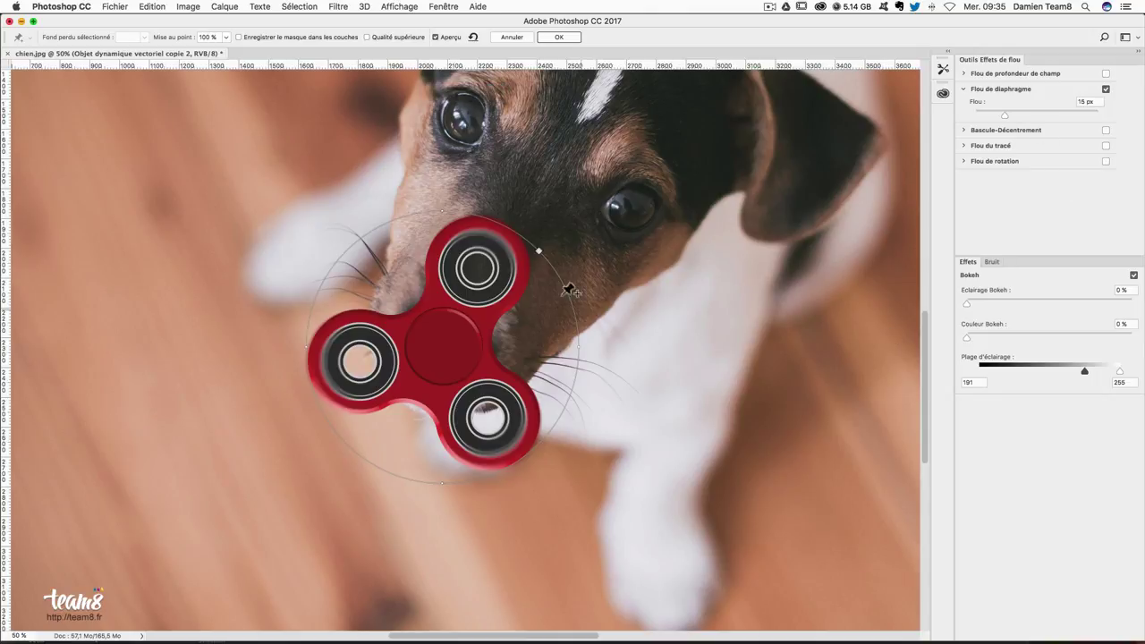
drag(443, 260, 444, 301)
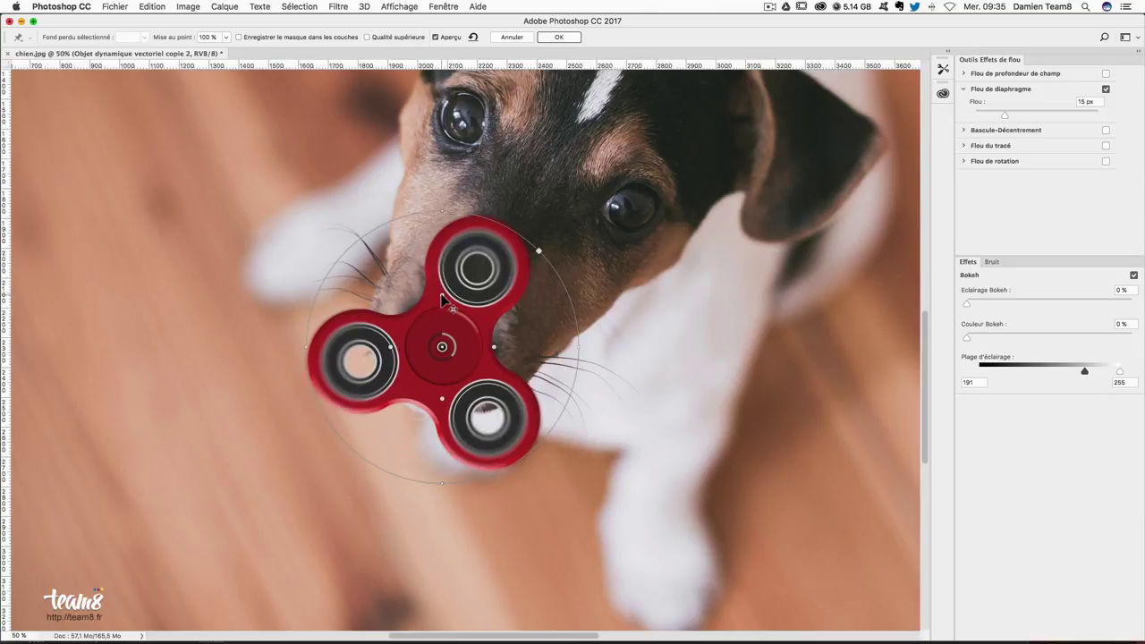
drag(1005, 120, 1015, 119)
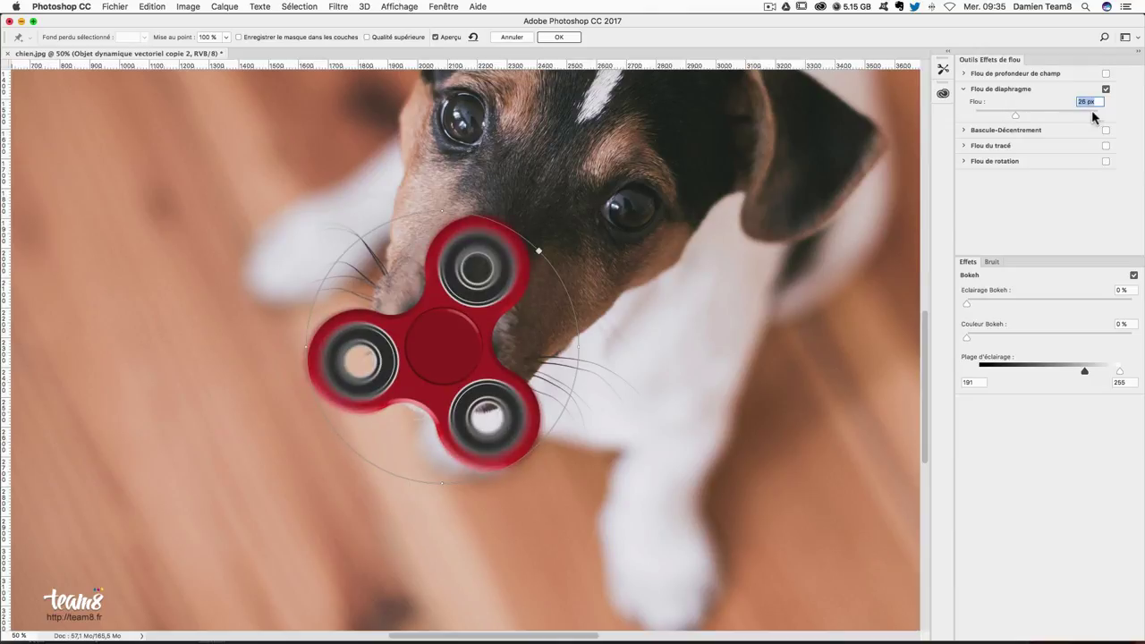
text(30)
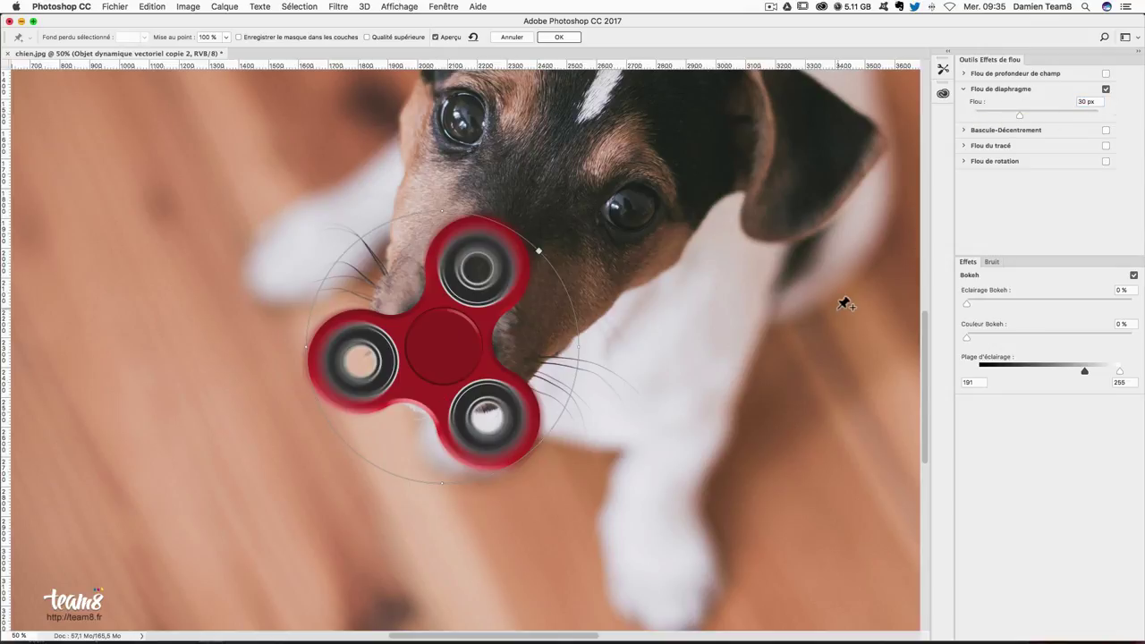
key(Return)
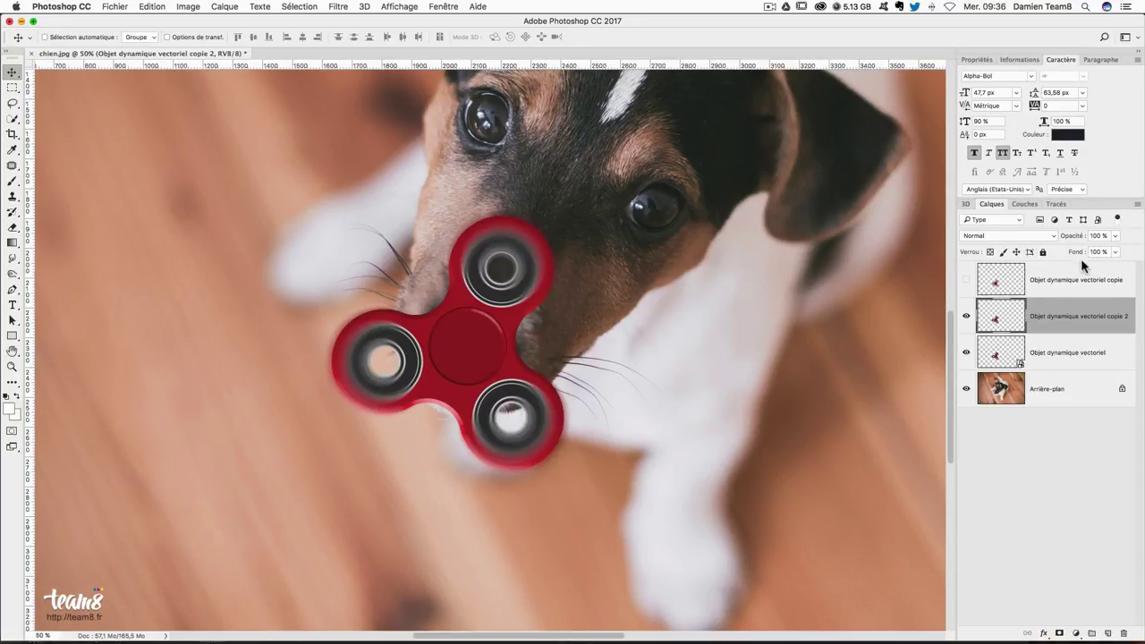
- Set the current layer's opacity to 80%
click(1098, 235)
text(80)
key(Return)
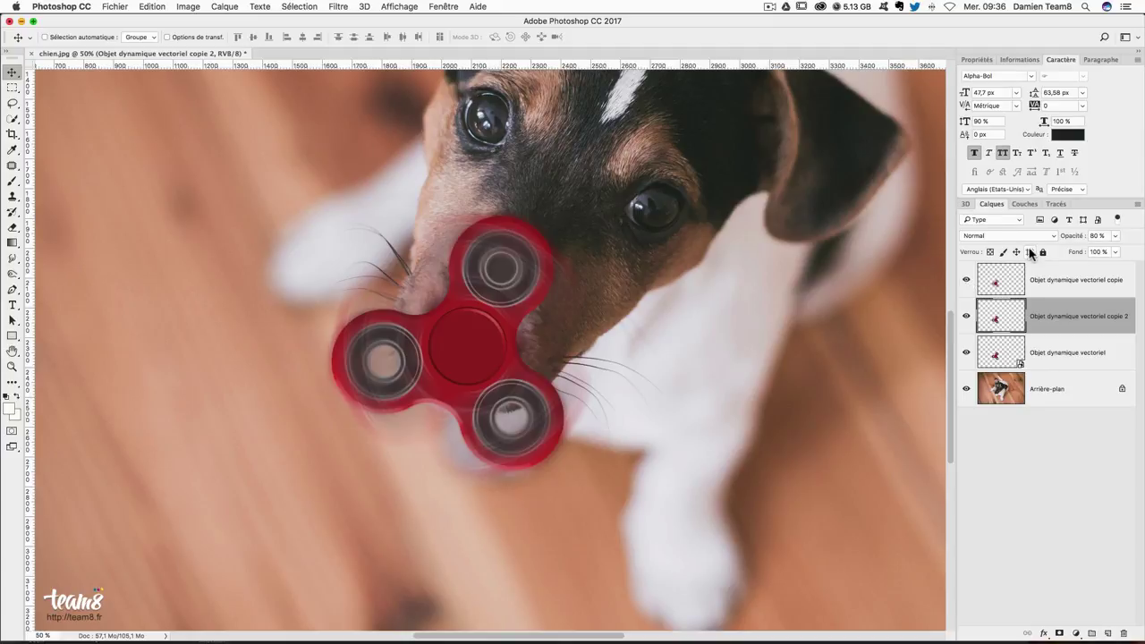
- Give the original spinner layer a drop shadow with 50 px size and 25% opacity
click(1107, 361)
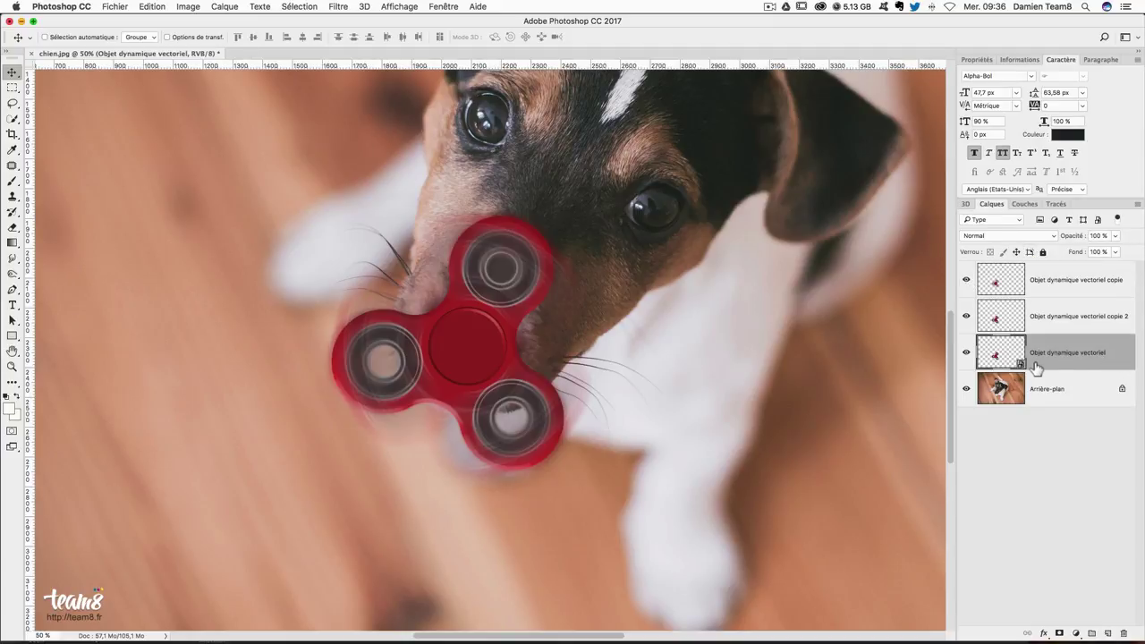
double_click(1122, 360)
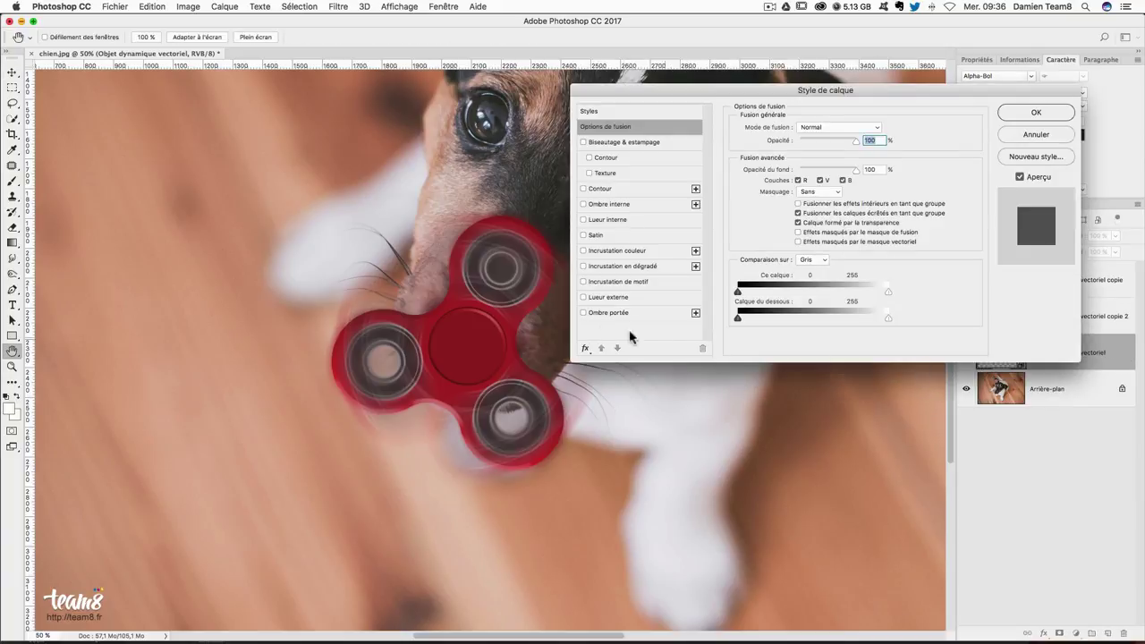
click(601, 313)
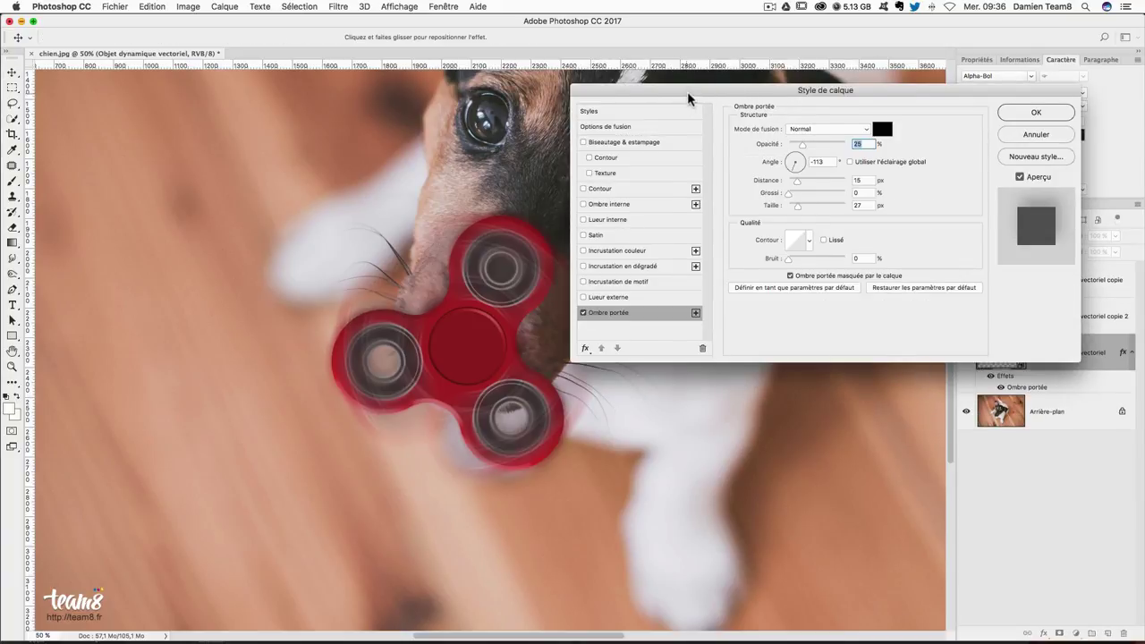
drag(700, 99, 788, 98)
drag(885, 207, 890, 210)
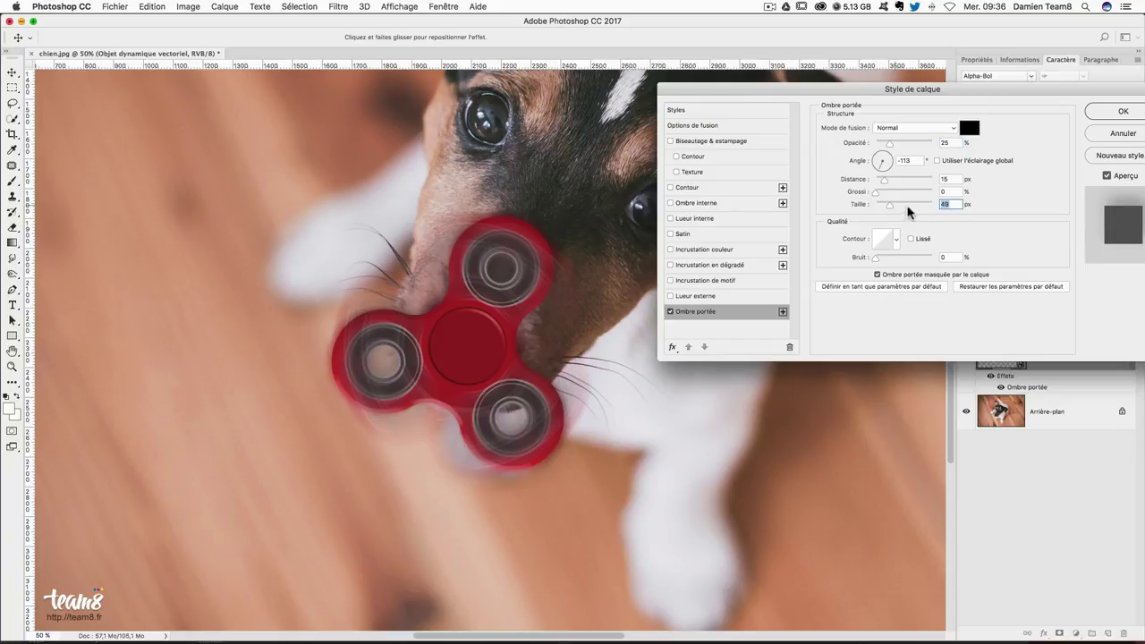
text(50)
double_click(946, 143)
- Compare the drop shadow on and off, then confirm it at −113°, 15 px distance
click(672, 313)
click(672, 312)
click(672, 312)
click(672, 313)
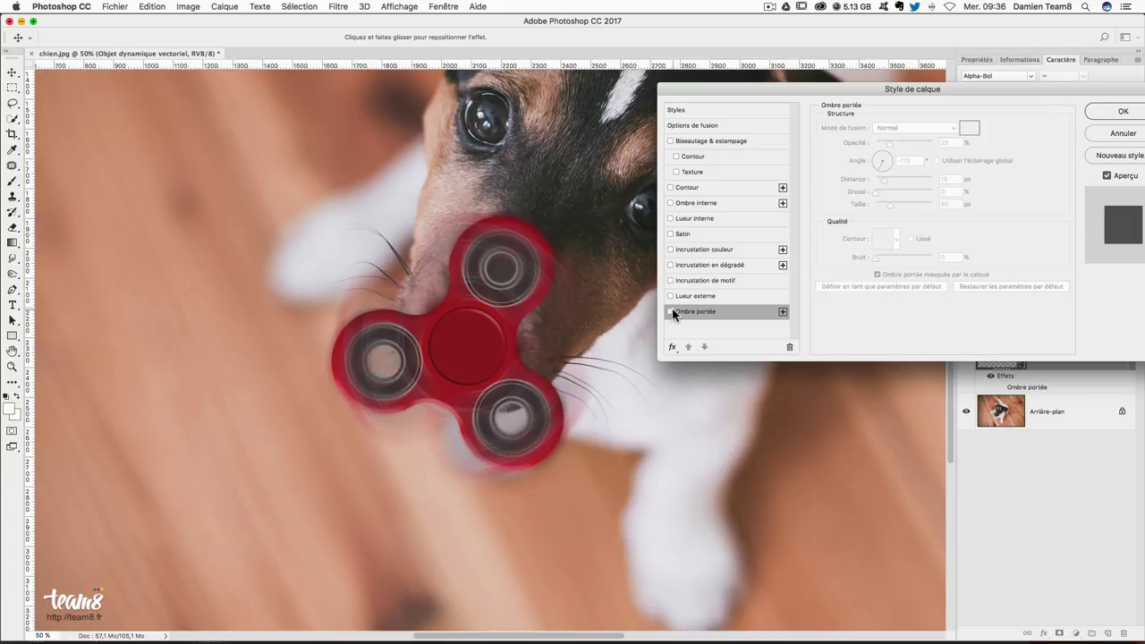
click(672, 312)
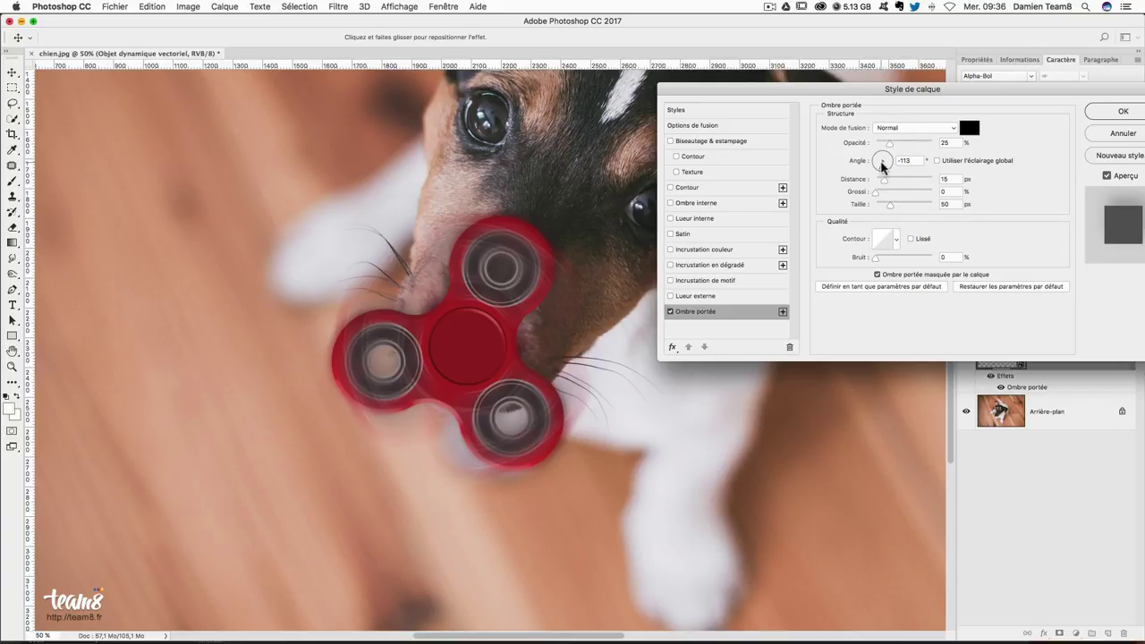
double_click(905, 160)
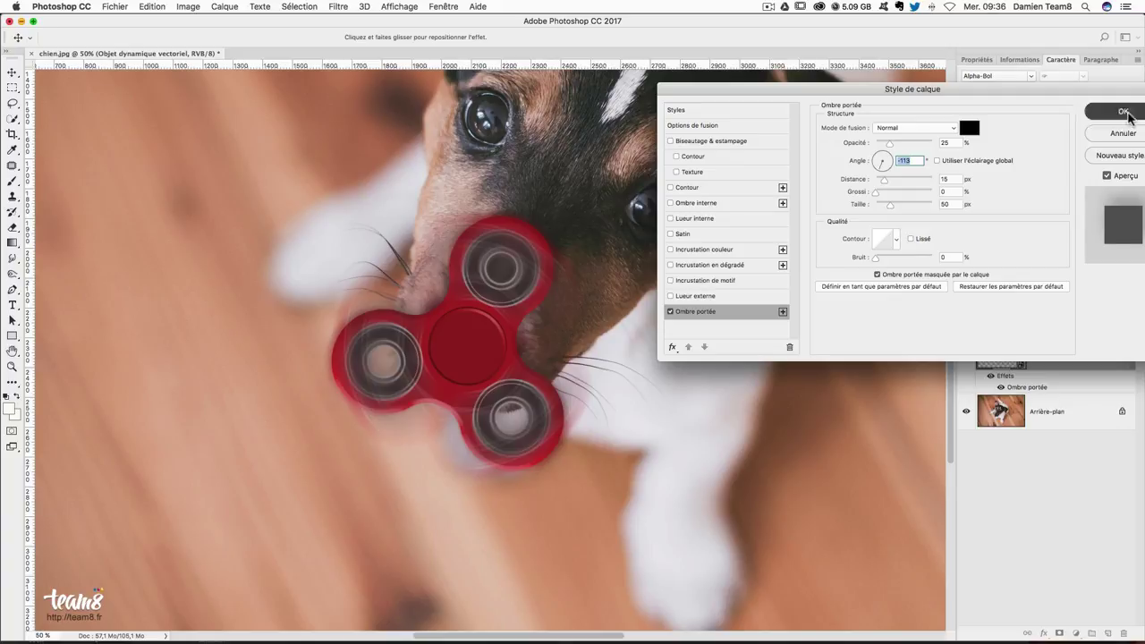
click(1120, 111)
click(1074, 282)
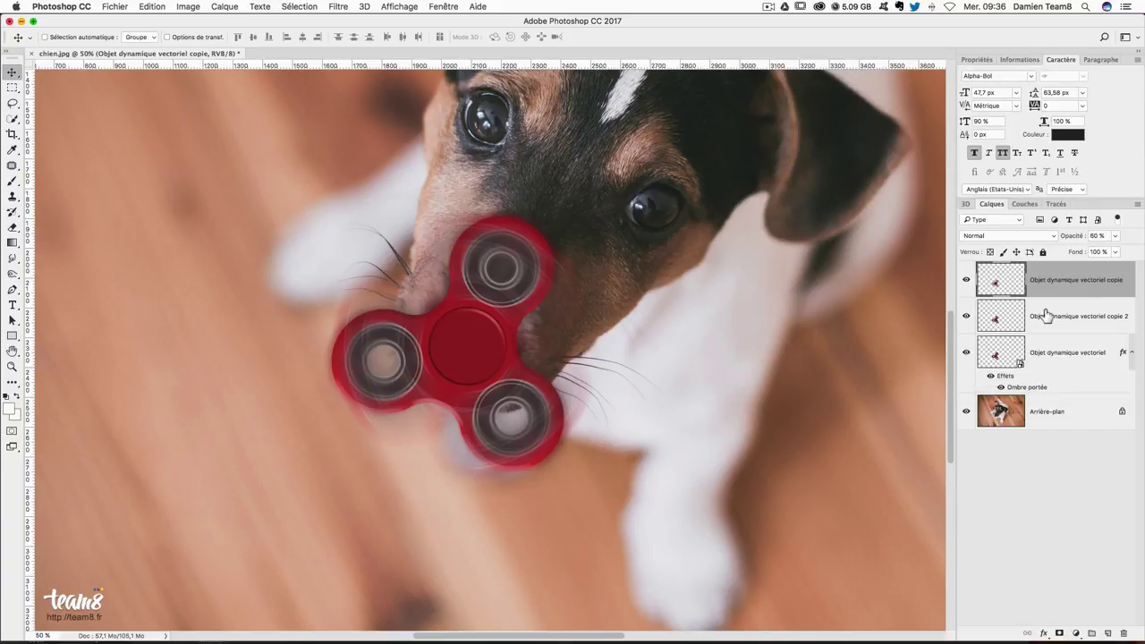
- Reframe the view on the dog's face at 50% zoom
key(ctrl+minus)
key(ctrl+plus)
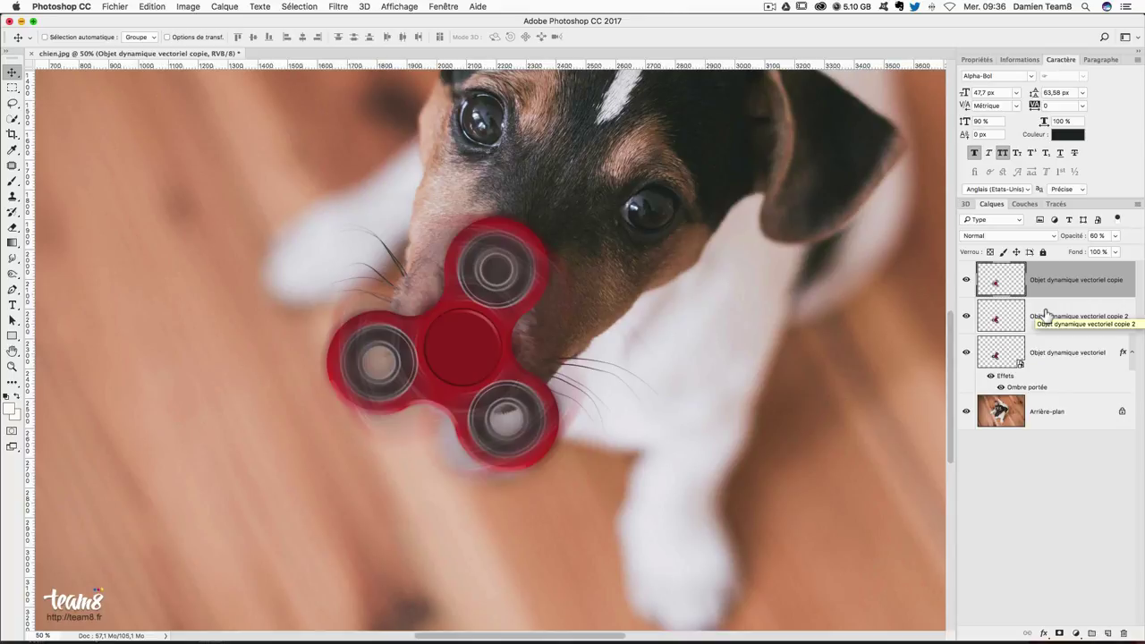
key(ctrl+minus)
mouse_move(830, 256)
mouse_down()
mouse_move(729, 347)
mouse_move(697, 343)
mouse_up()
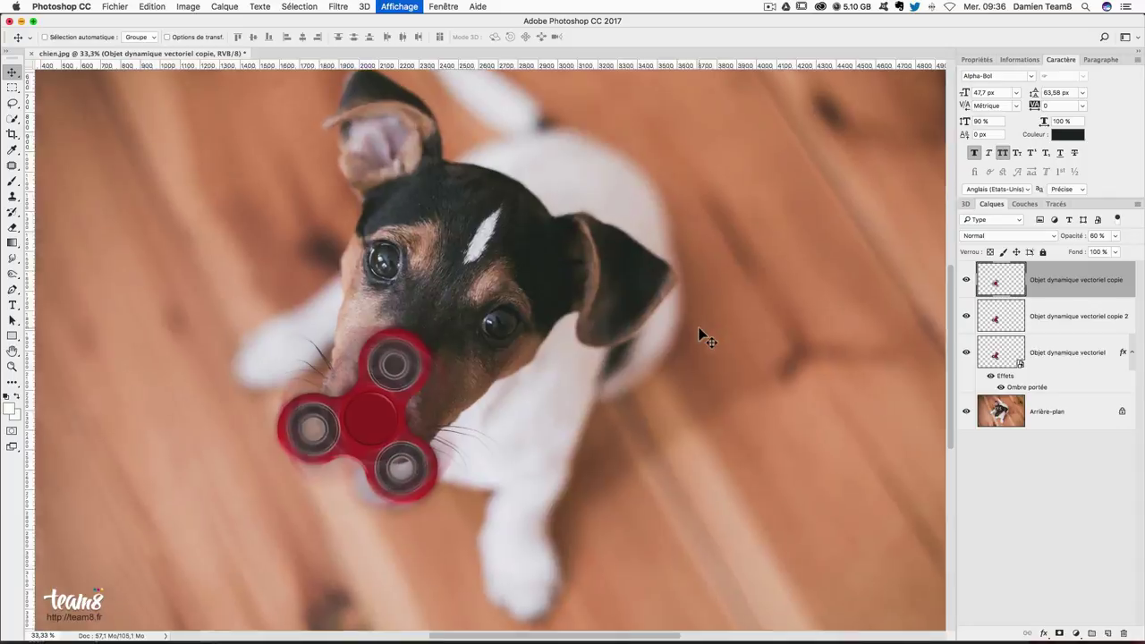
key(ctrl+plus)
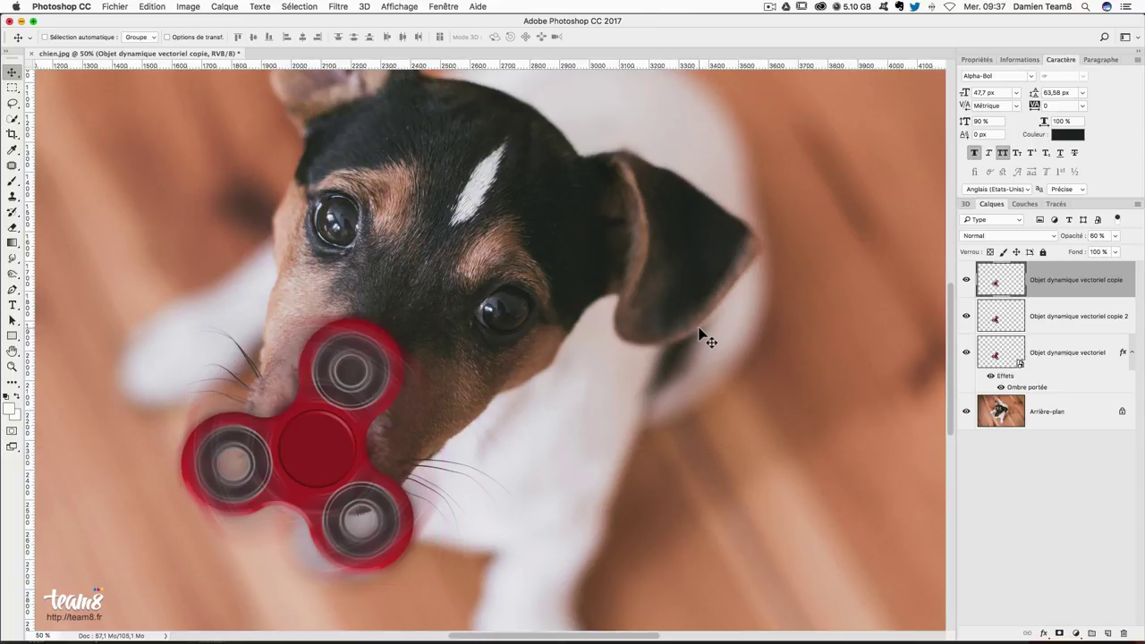
scroll(703, 337, right, 5)
drag(345, 324, 461, 322)
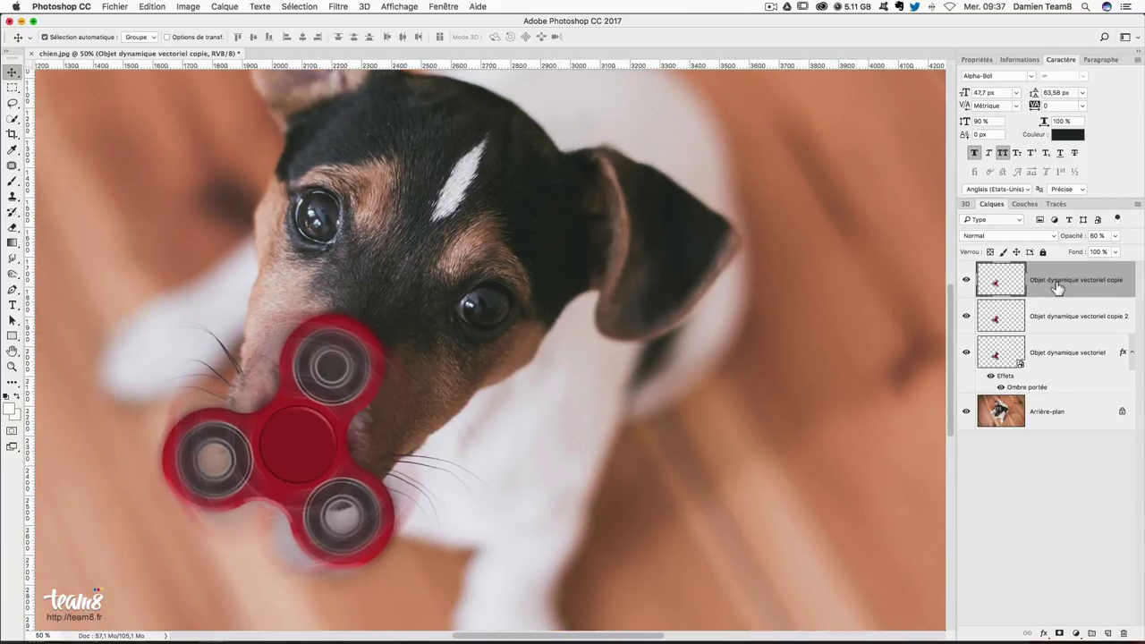
- Stamp all visible layers into a new top layer named effet1
key(super+alt+shift+e)
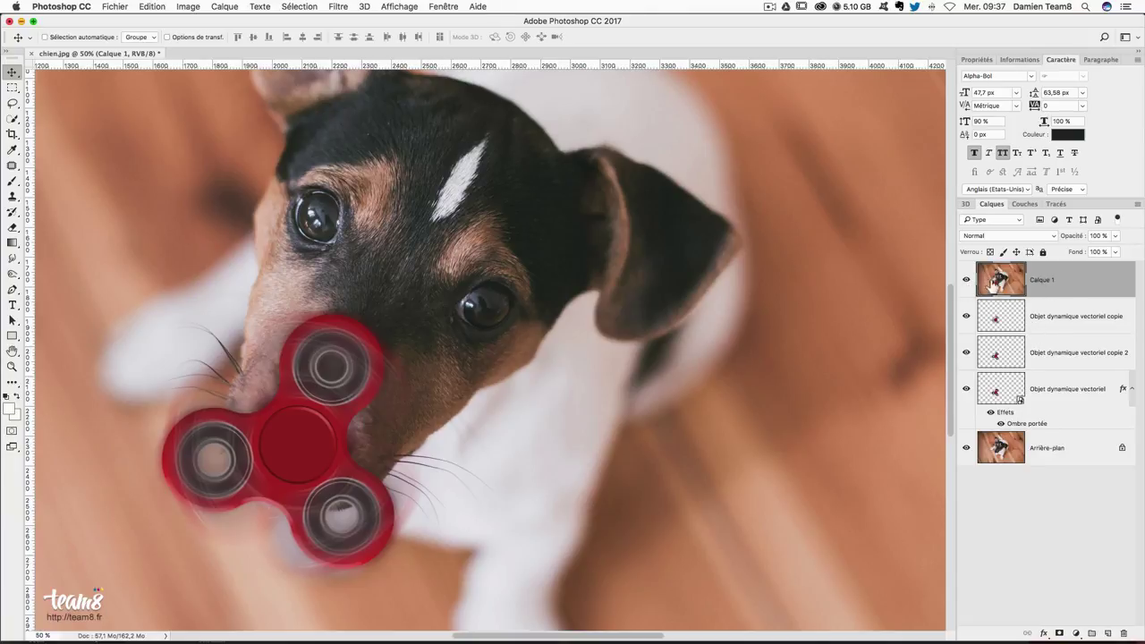
double_click(1041, 284)
text(1)
key(Return)
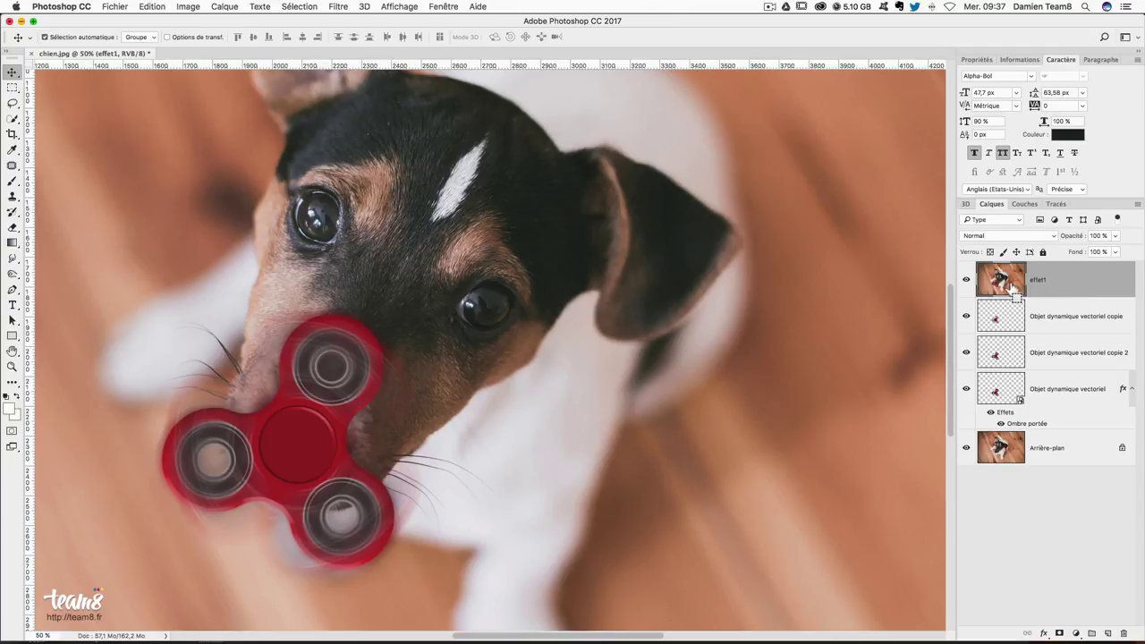
key(ctrl+m)
- Apply the Nashville.acv Curves preset from Bureau/handspinner/effet to effet1
drag(563, 134, 722, 131)
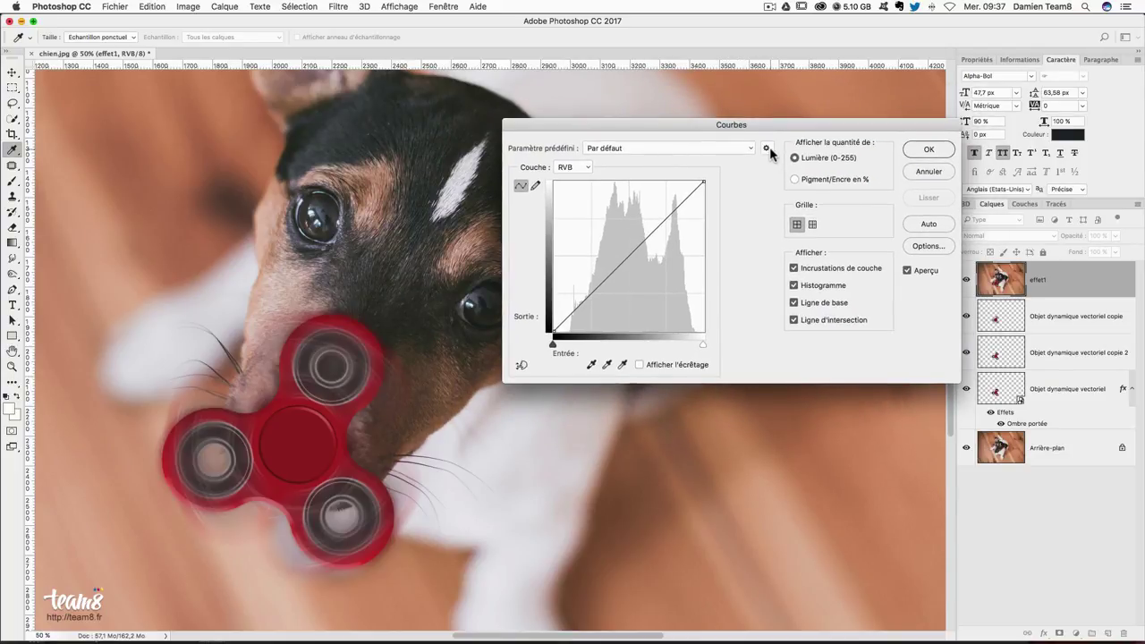
click(768, 148)
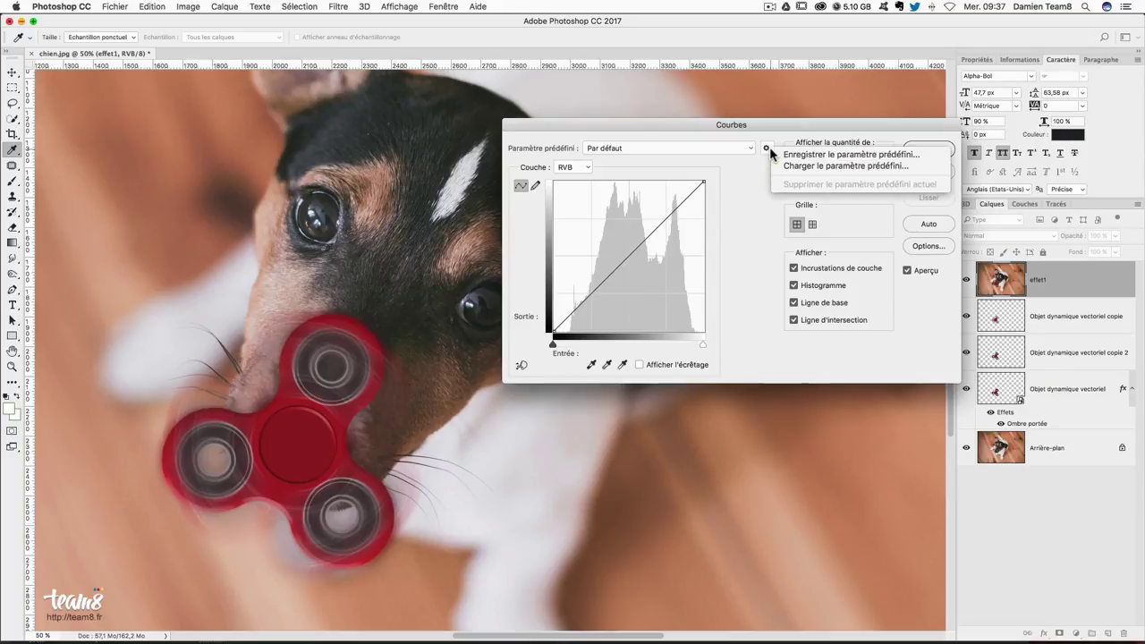
click(788, 168)
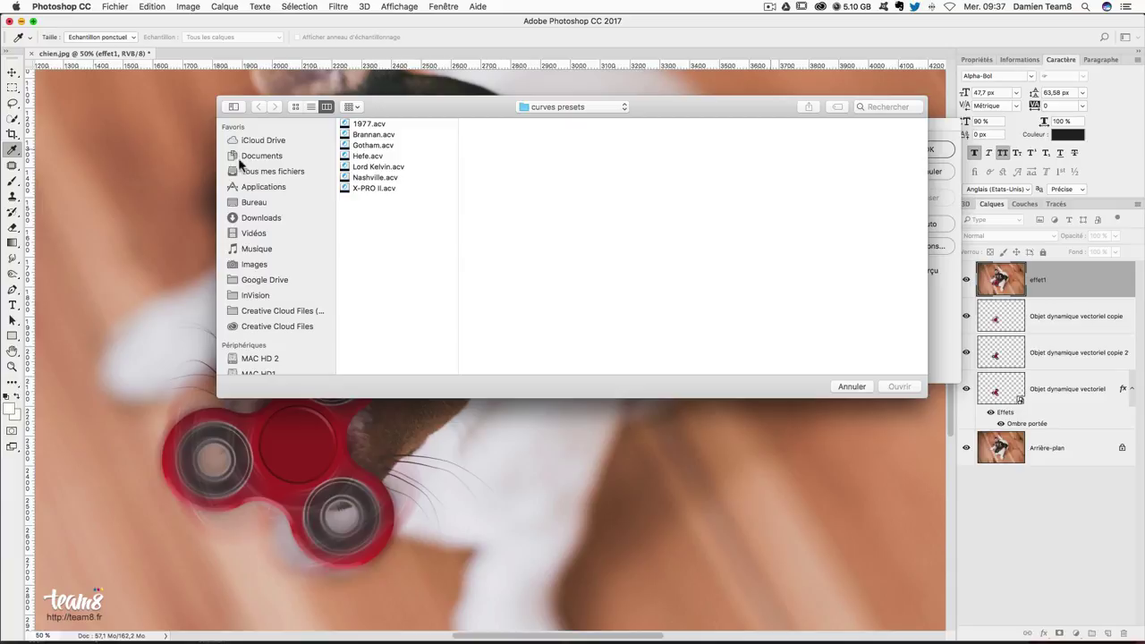
click(257, 204)
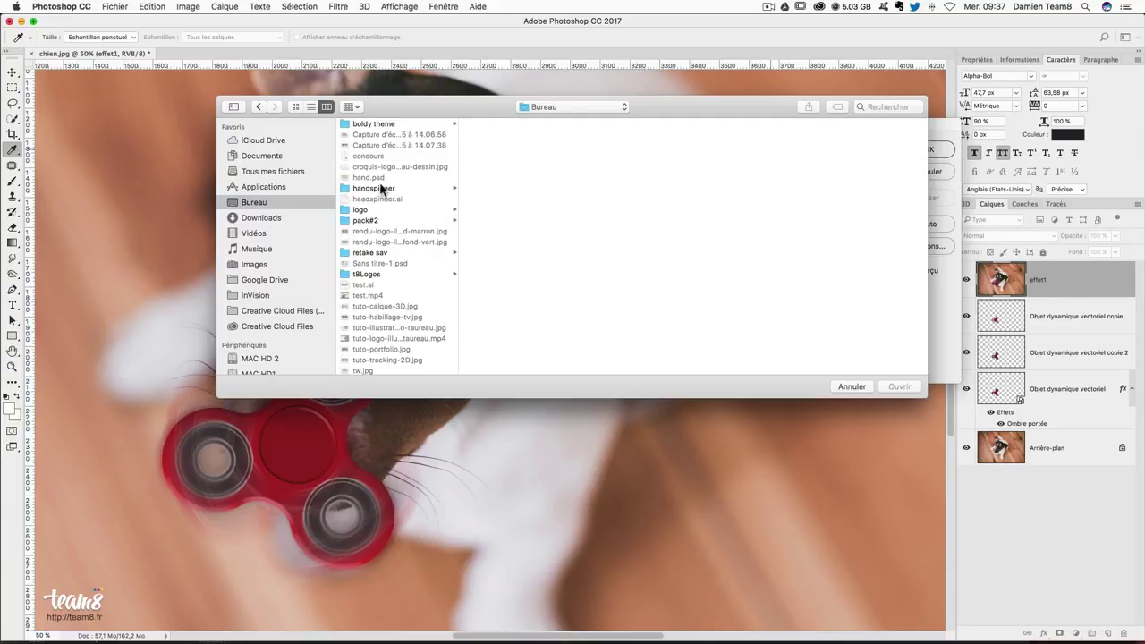
click(382, 189)
click(489, 123)
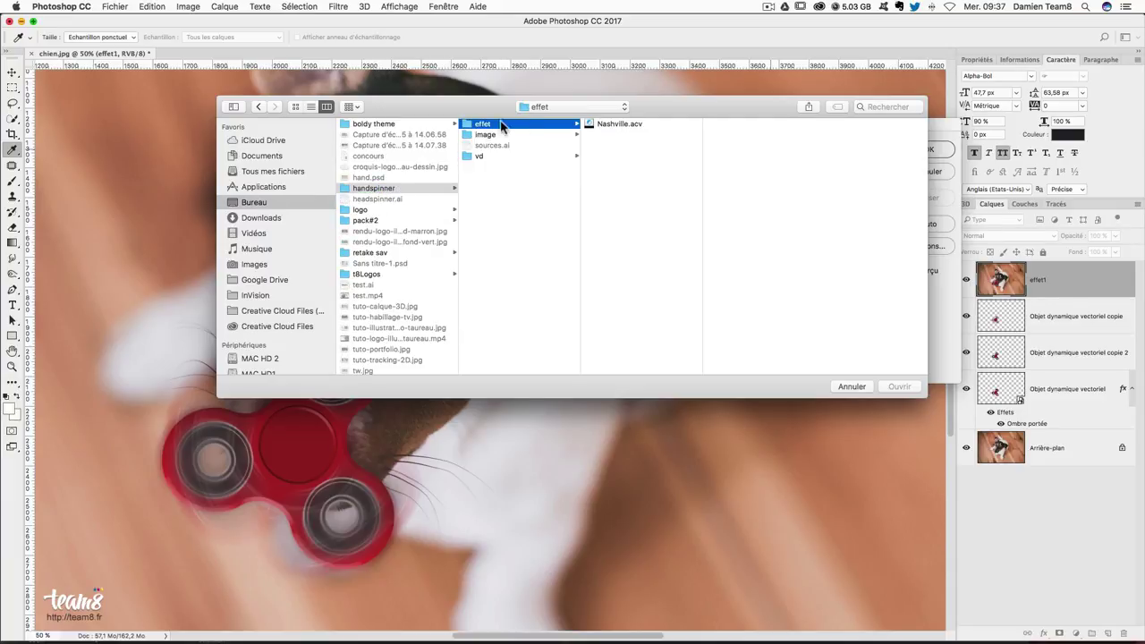
click(604, 128)
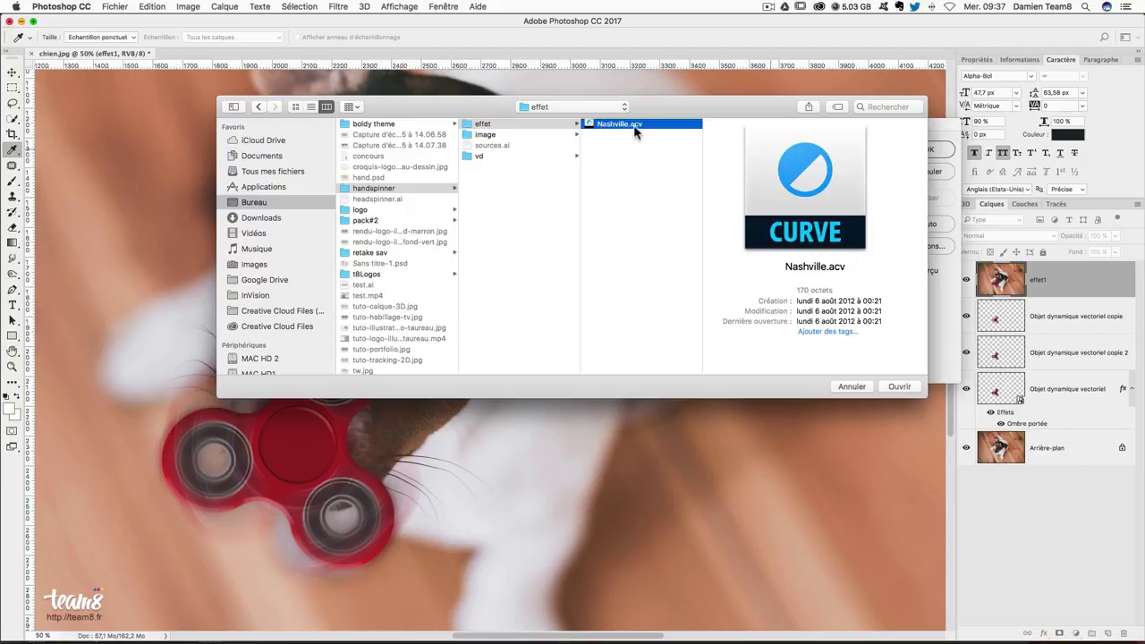
double_click(615, 130)
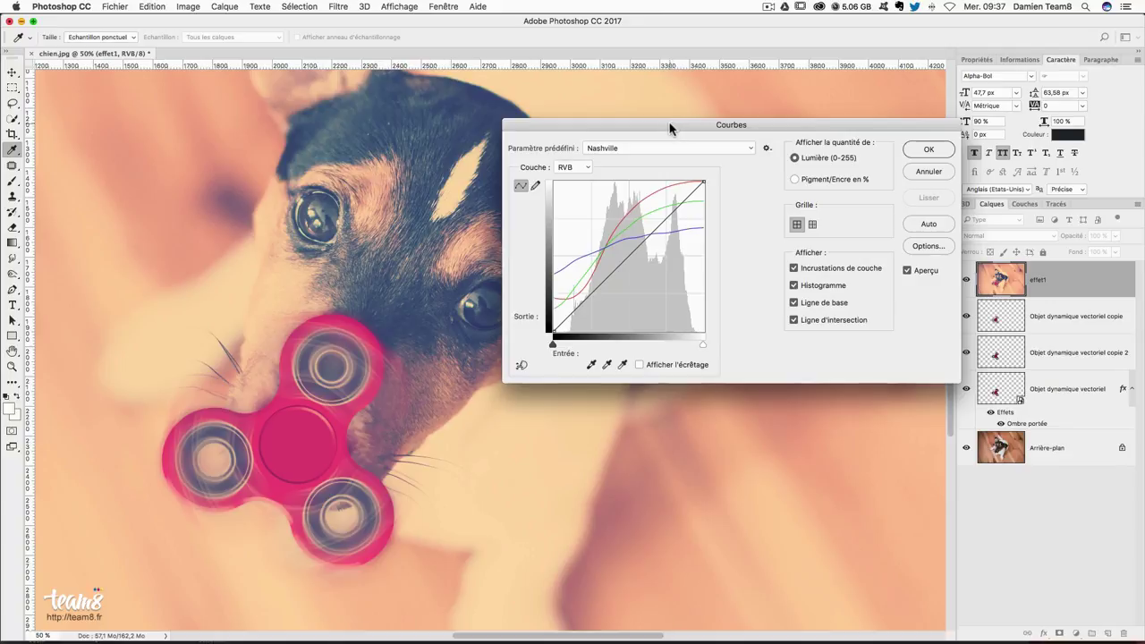
drag(673, 123, 596, 124)
click(864, 148)
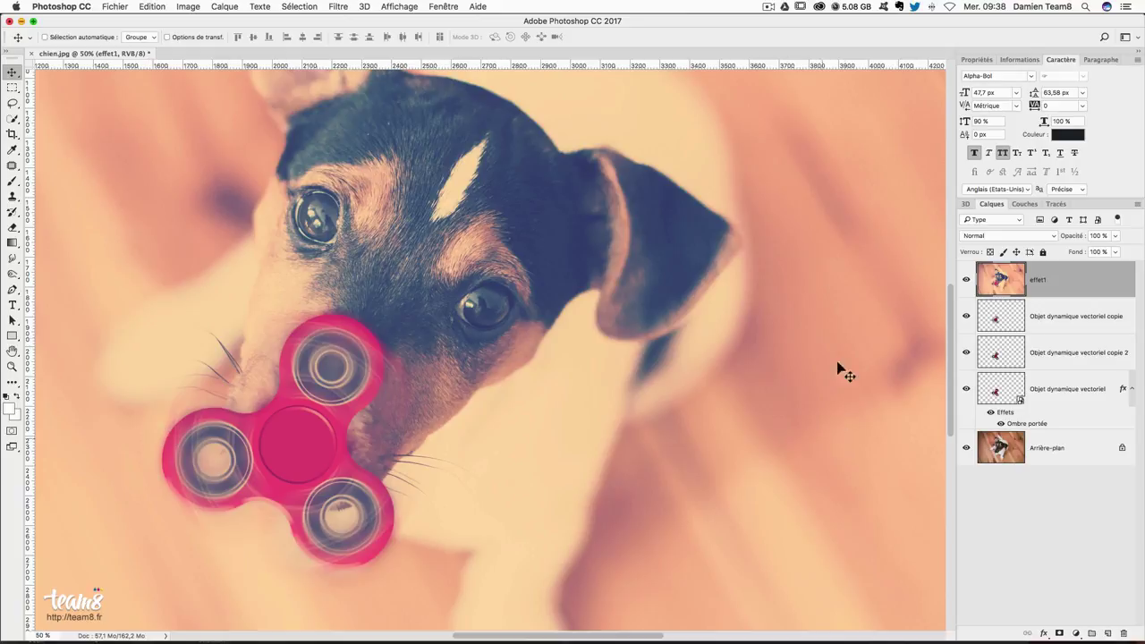
- Lower effet1 to 60% opacity and inspect the spinner at 100% zoom
click(1106, 234)
text(60)
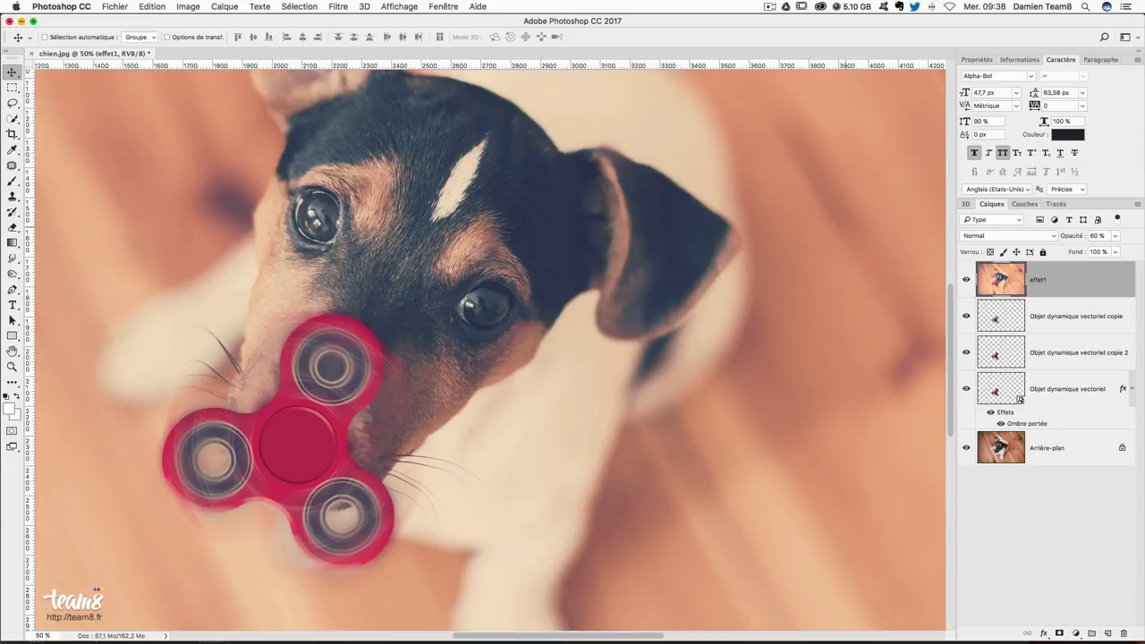
key(super+1)
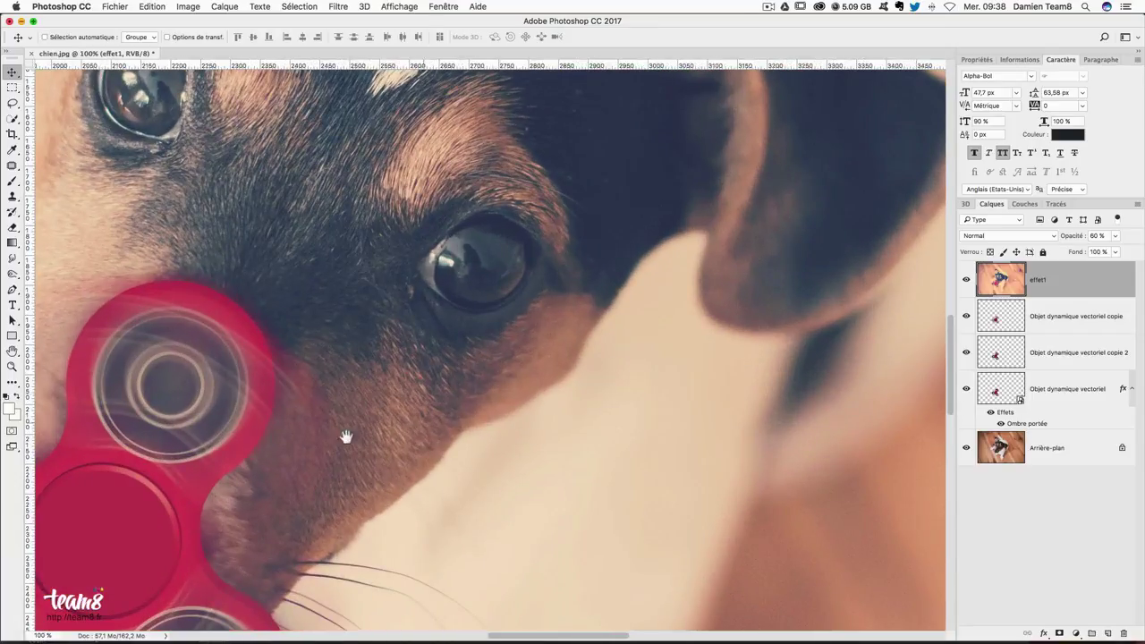
drag(346, 437, 585, 258)
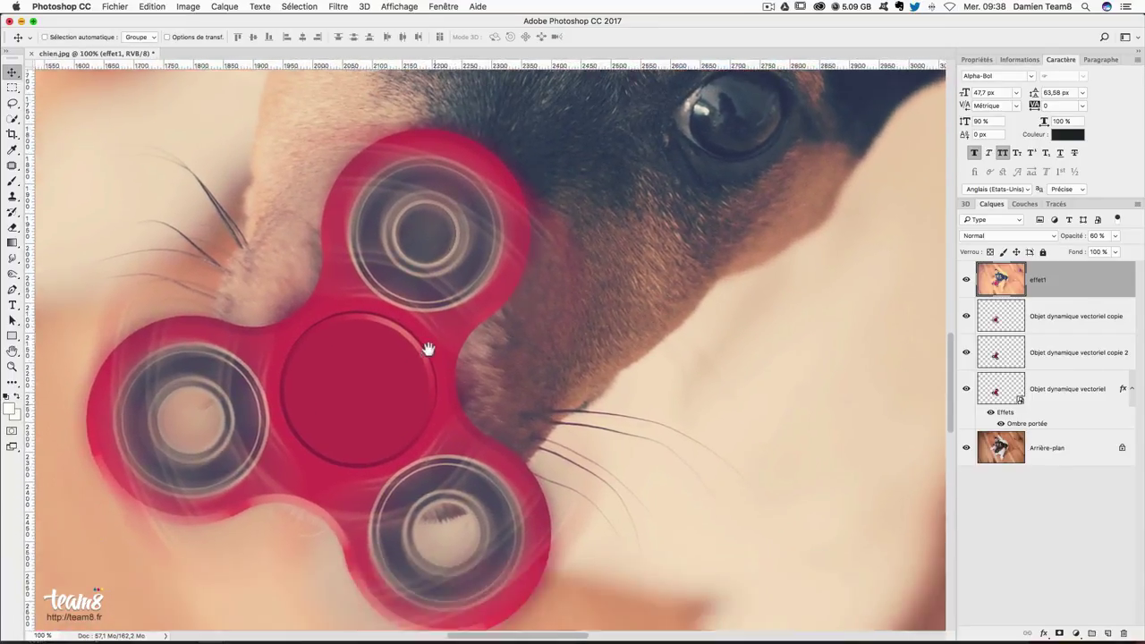
drag(429, 349, 469, 506)
drag(428, 225, 468, 349)
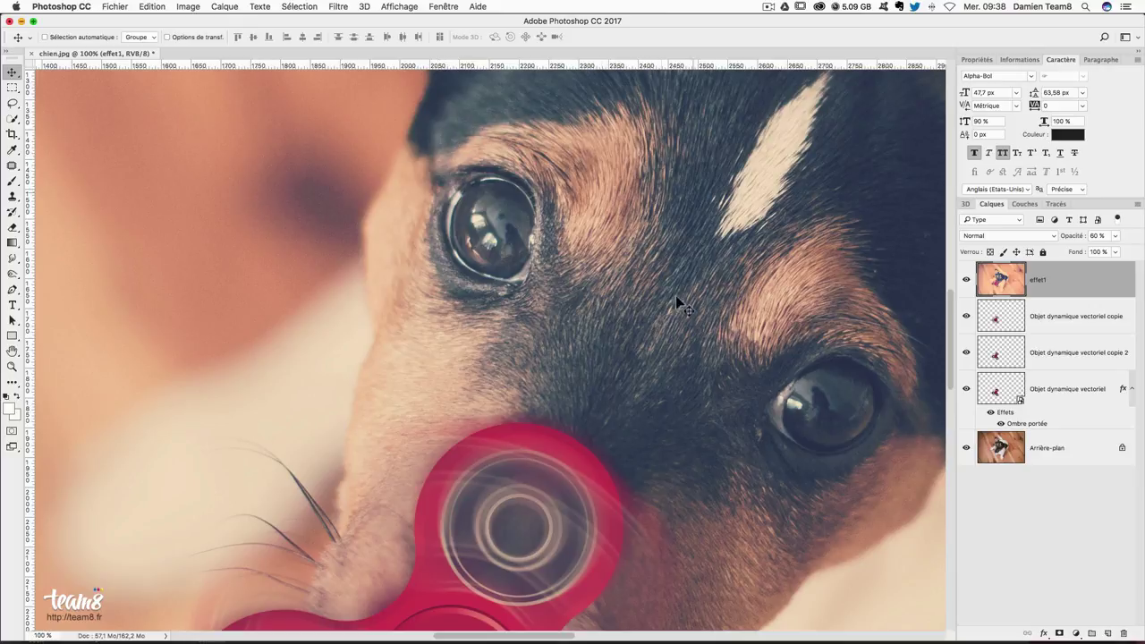
drag(595, 374, 615, 207)
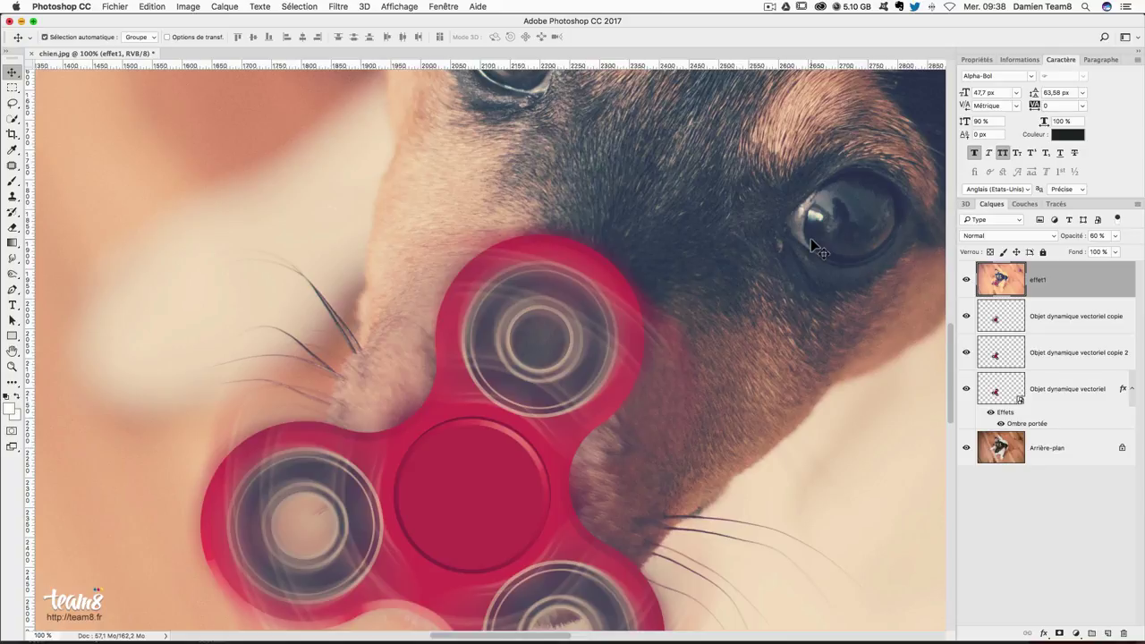
- Stamp the visible layers again into a new top layer named effet2
key(ctrl+alt+shift+e)
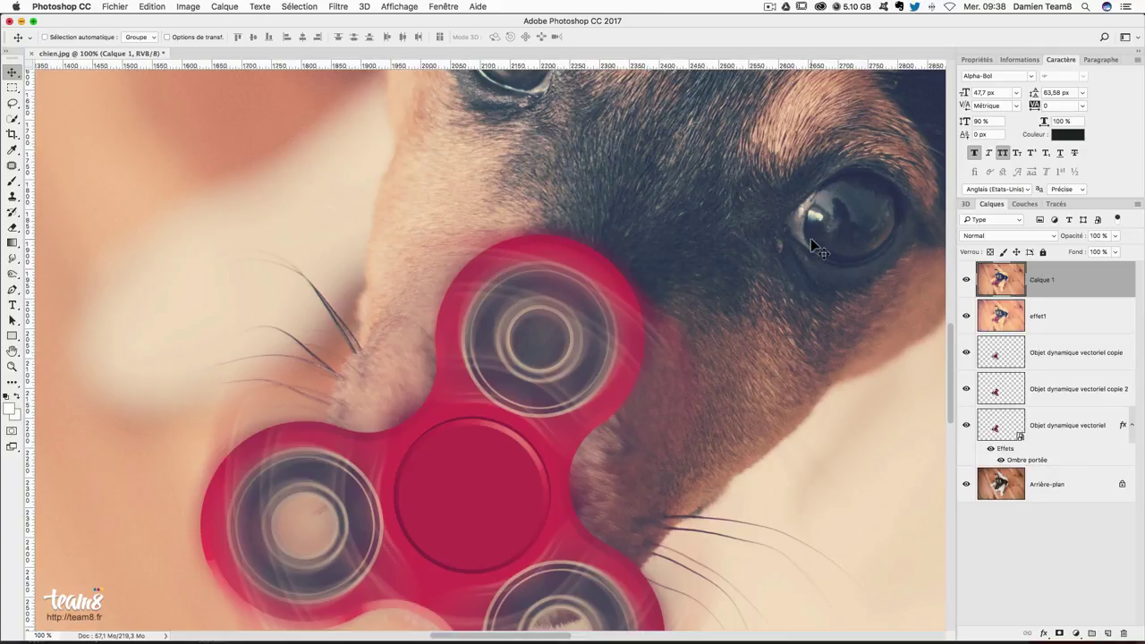
double_click(1042, 280)
text(effet2)
key(Return)
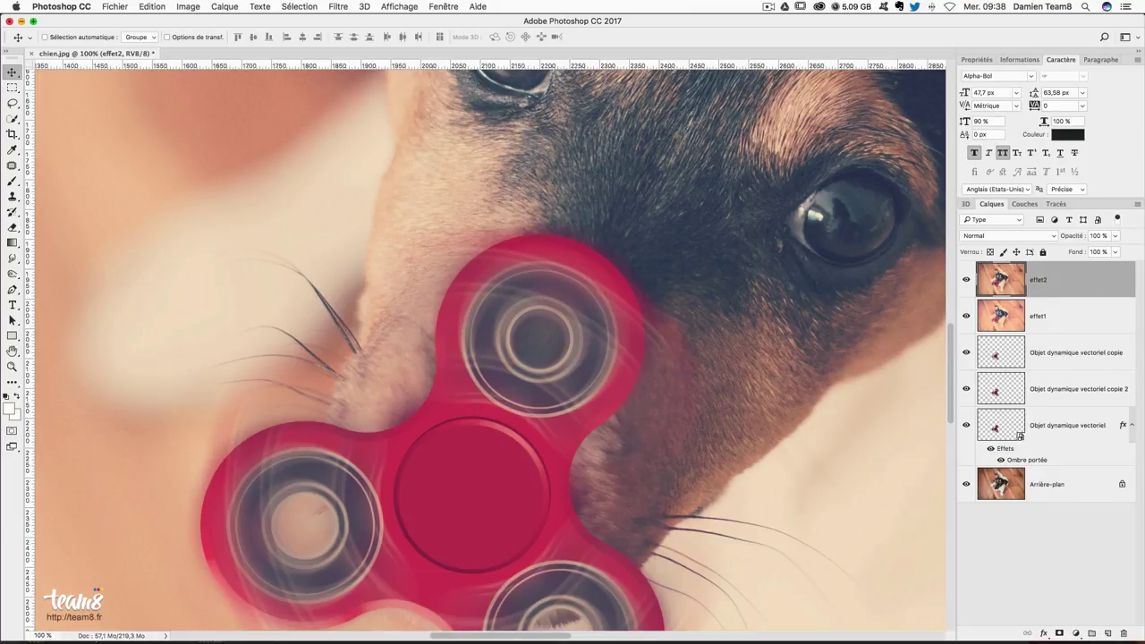
- Add 4% Gaussian monochromatic noise to effet2, then zoom out to 50%
click(345, 7)
mouse_move(358, 159)
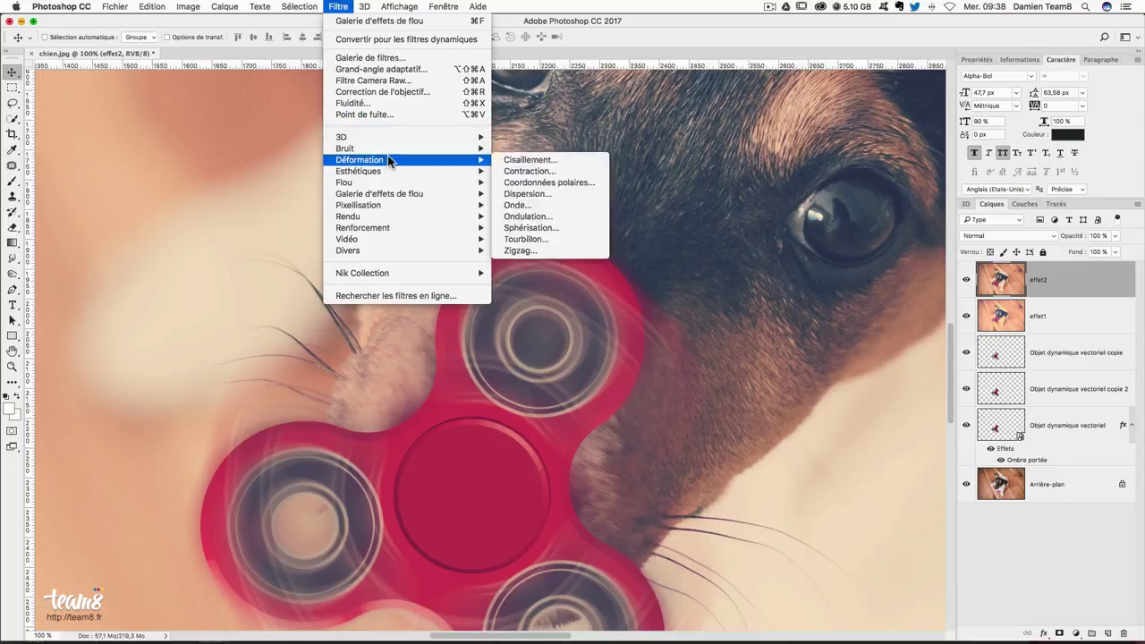
click(533, 149)
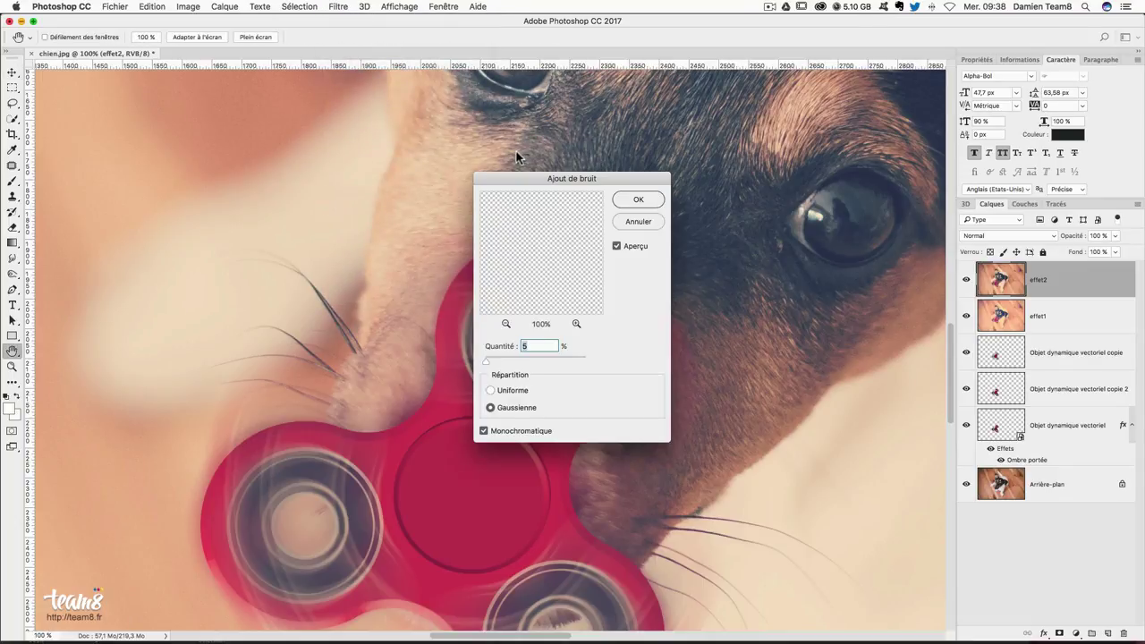
drag(570, 178, 869, 117)
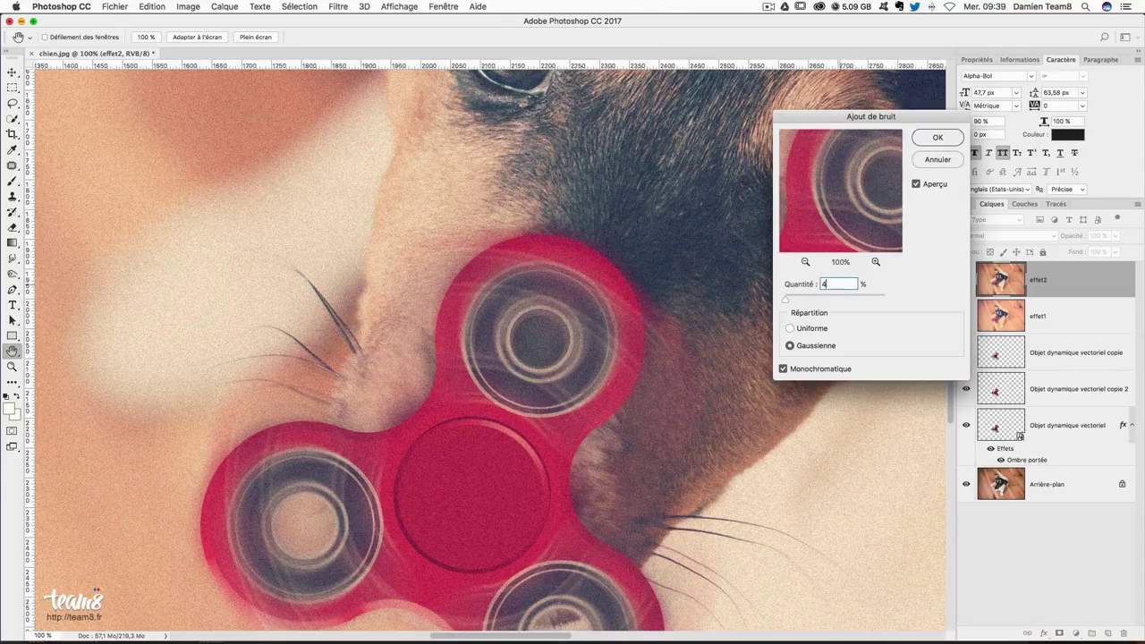
scroll(555, 438, down, 1)
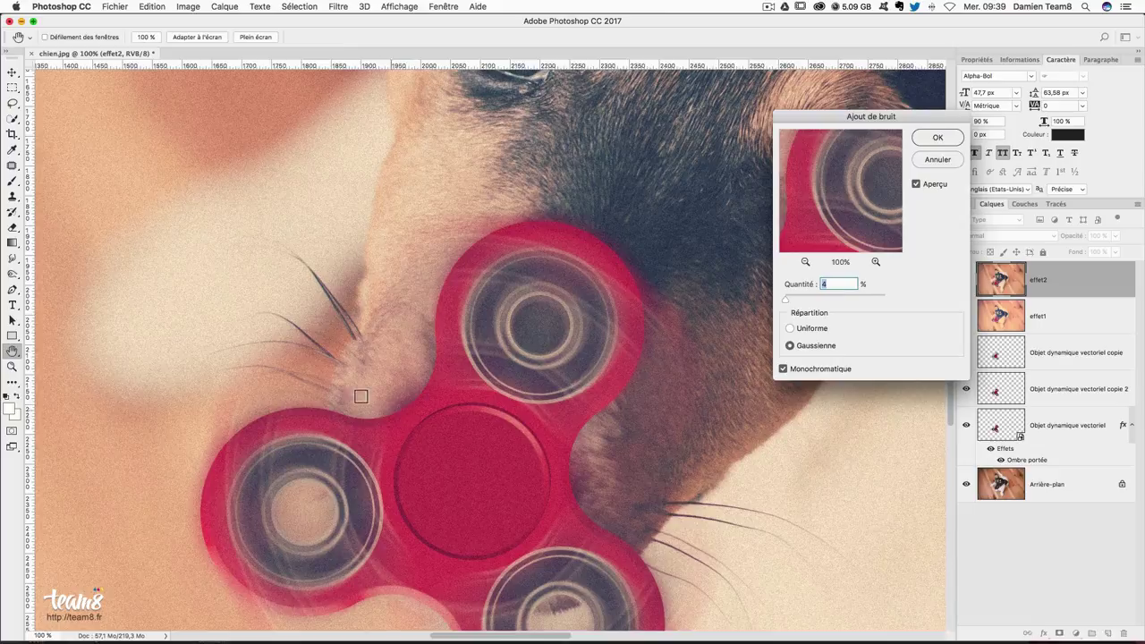
scroll(447, 263, up, 5)
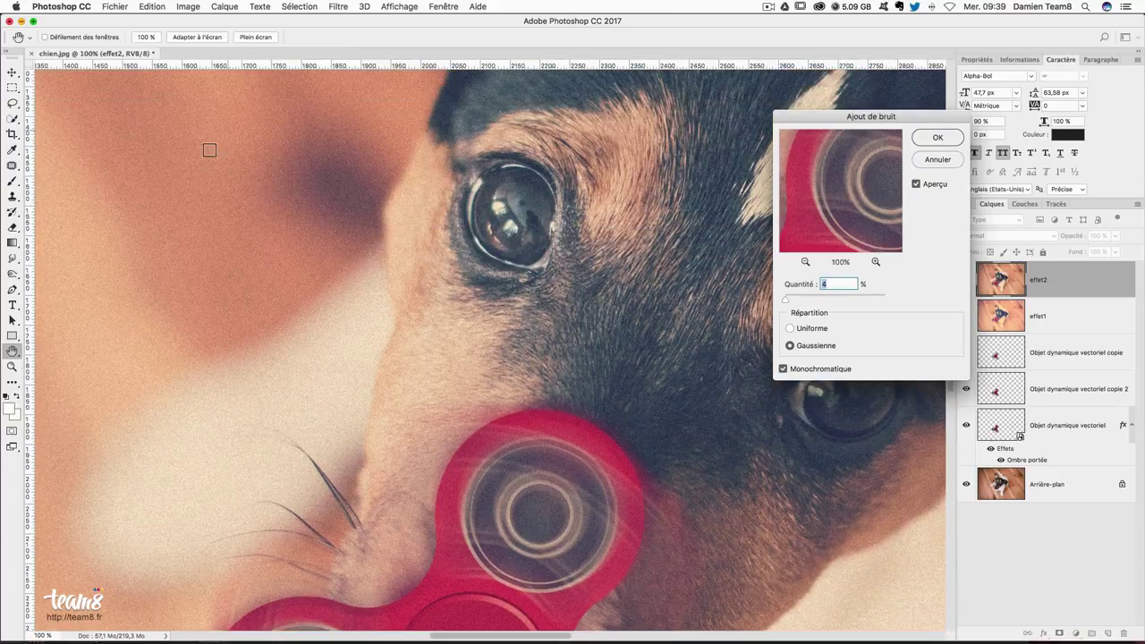
scroll(455, 378, down, 4)
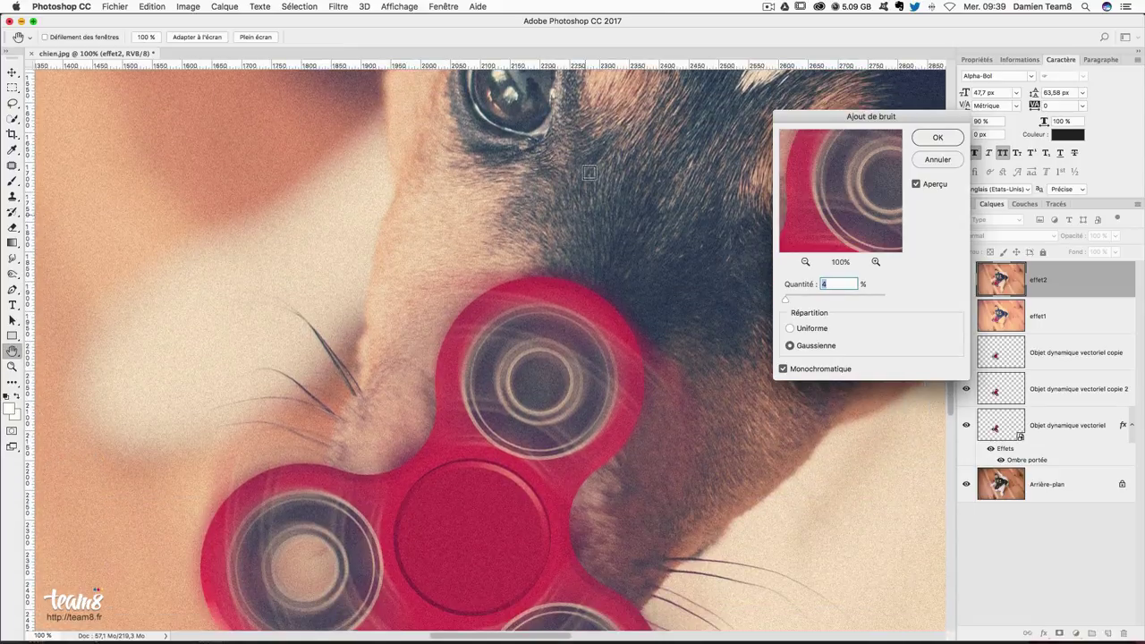
click(938, 144)
key(super+minus)
key(super+minus)
- Add a layer mask to effet2 and set up a black brush of about 892 px
key(v)
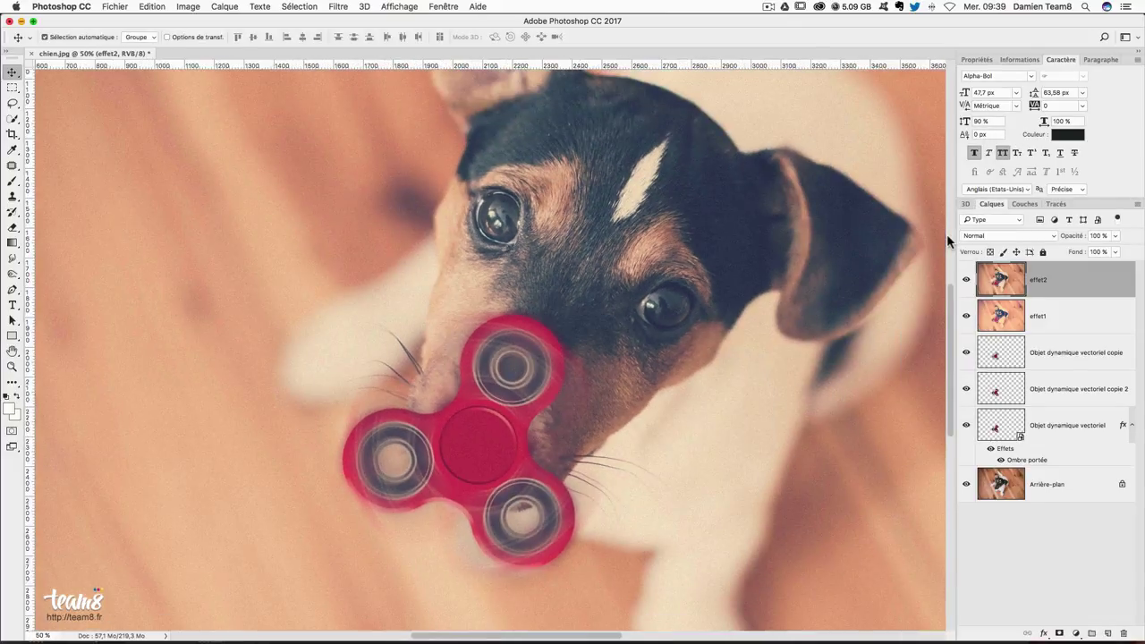
mouse_move(813, 260)
mouse_down()
mouse_move(706, 298)
mouse_move(759, 279)
mouse_up()
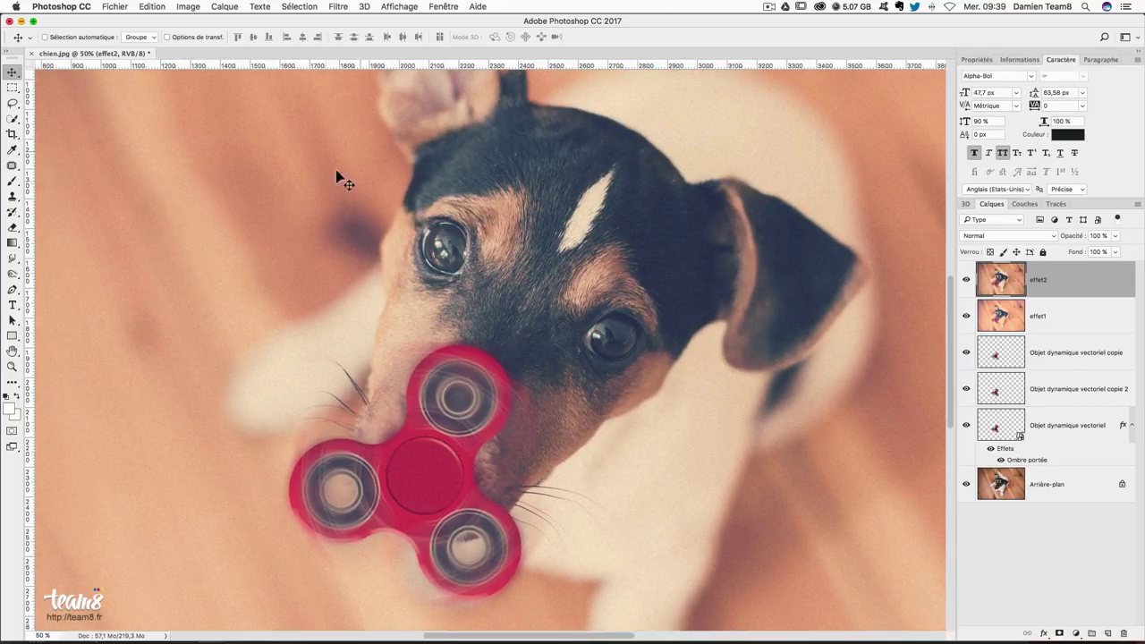
click(1060, 633)
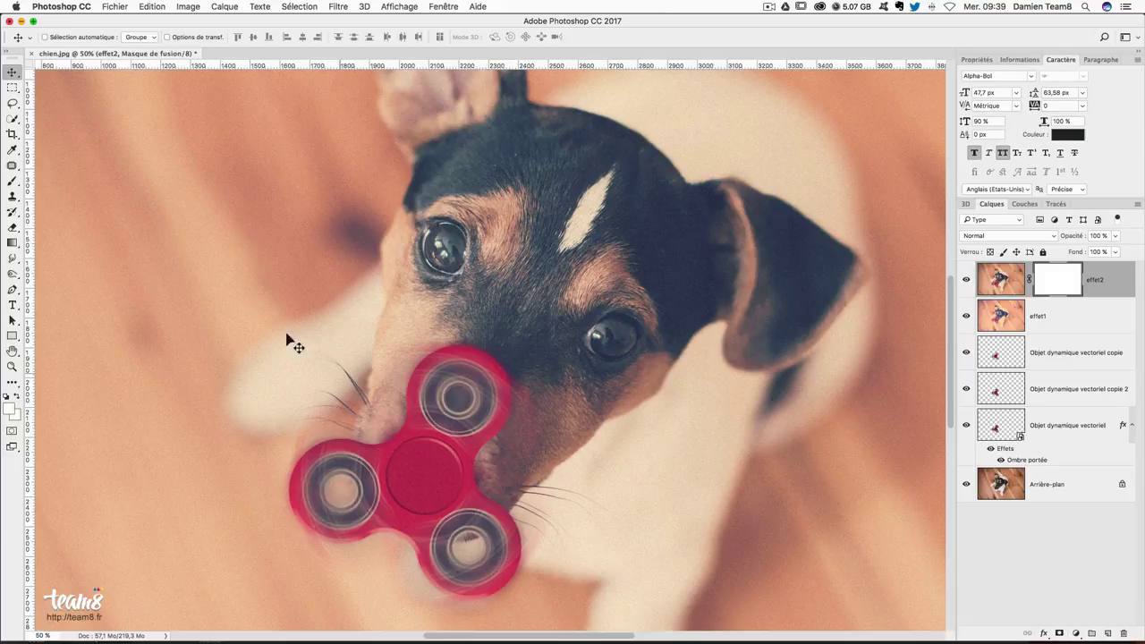
click(13, 182)
click(7, 394)
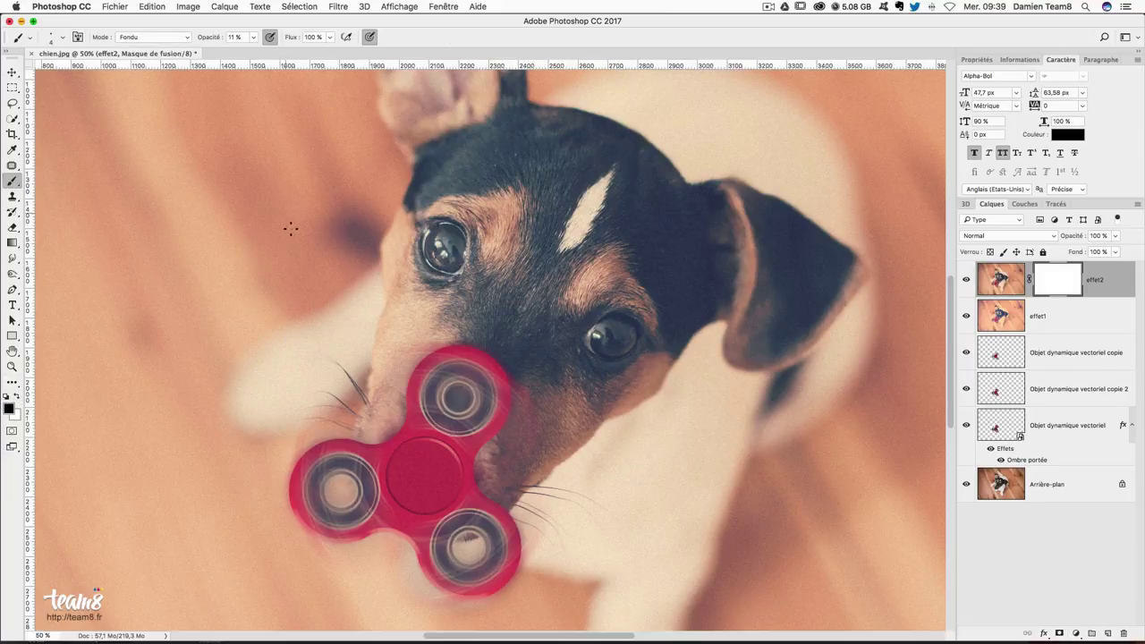
drag(295, 227, 340, 228)
drag(319, 285, 375, 285)
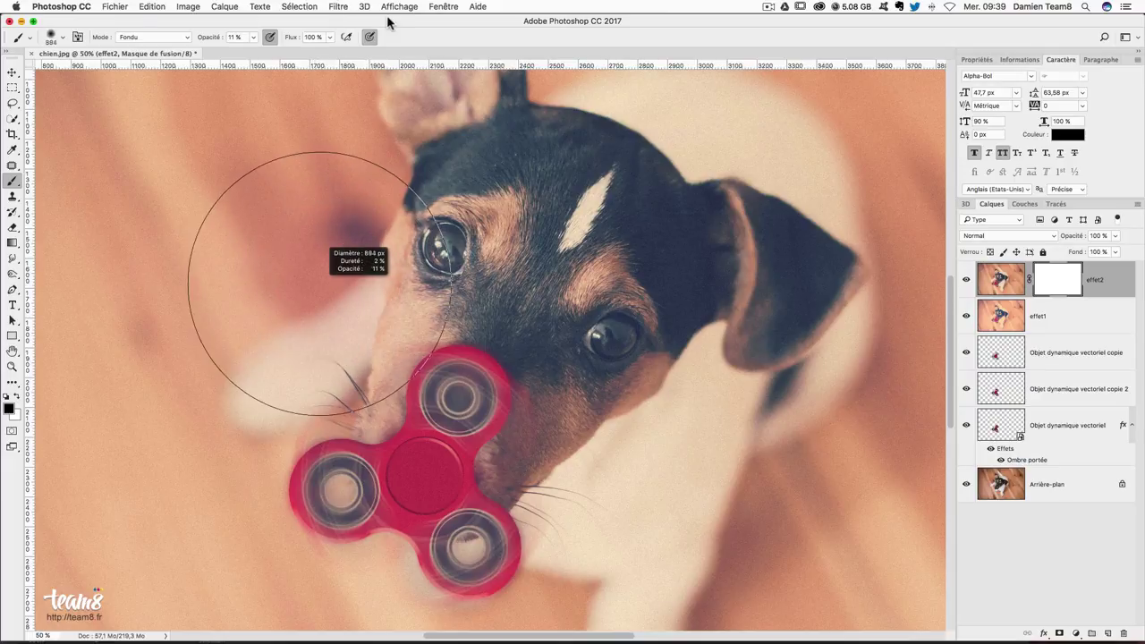
drag(319, 284, 399, 285)
- Mask noise on the left background, then set the brush to Normal mode at 48% opacity
mouse_move(173, 231)
mouse_down()
mouse_move(233, 215)
mouse_move(328, 158)
mouse_up()
drag(370, 191, 153, 192)
click(152, 36)
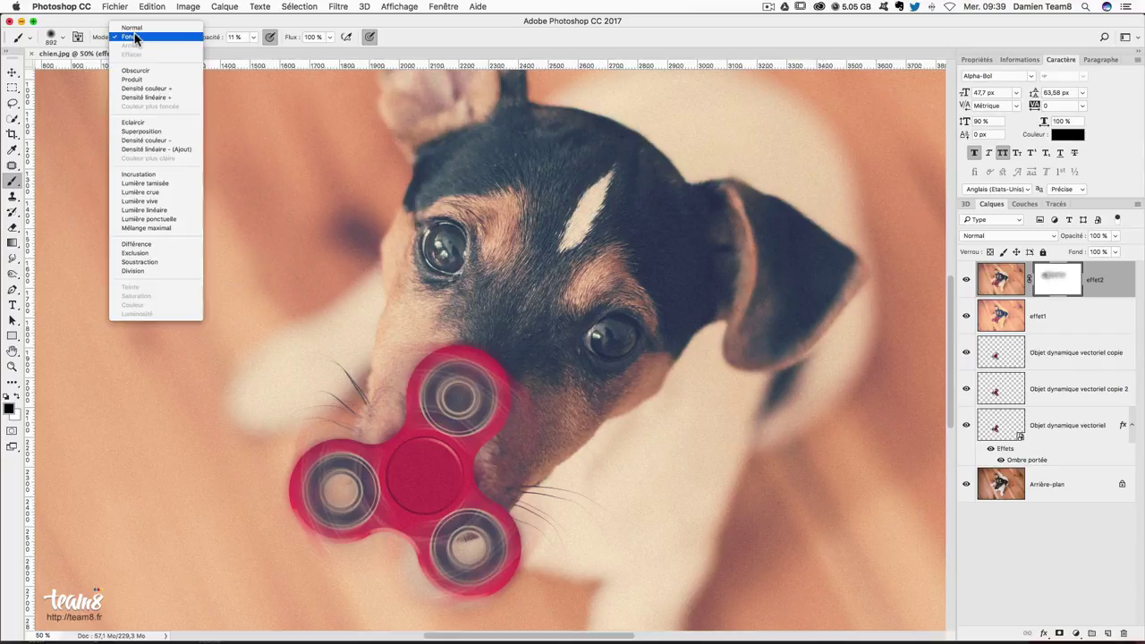
click(143, 26)
click(253, 37)
drag(266, 54, 272, 50)
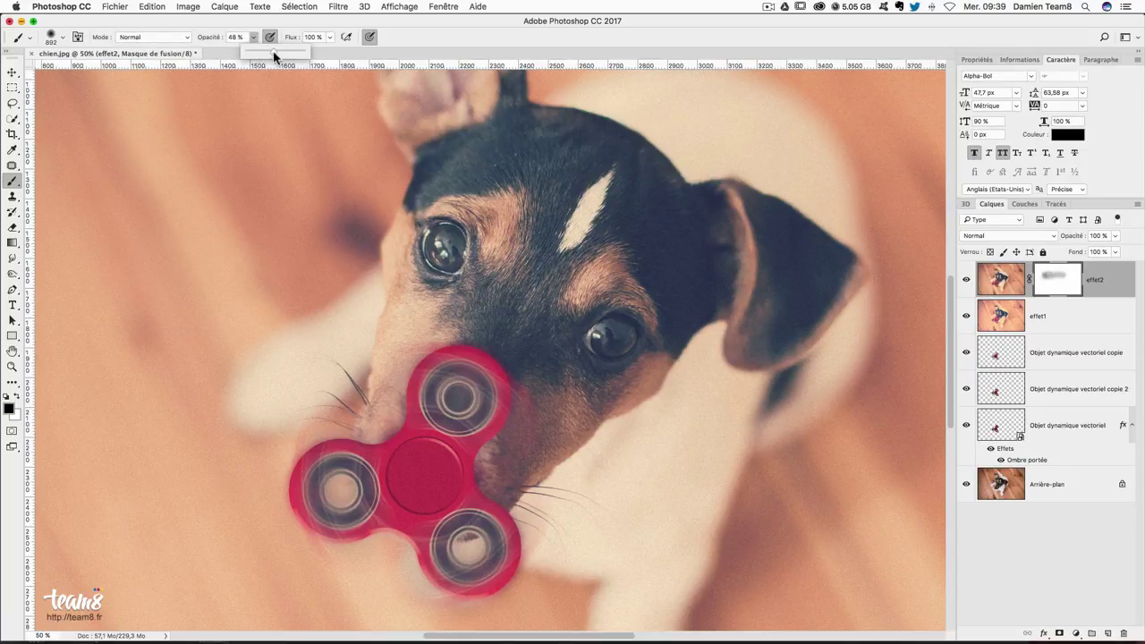
- Paint the mask at 48% over more of the floor while moving around the photo
drag(266, 173, 365, 271)
key(ctrl+minus)
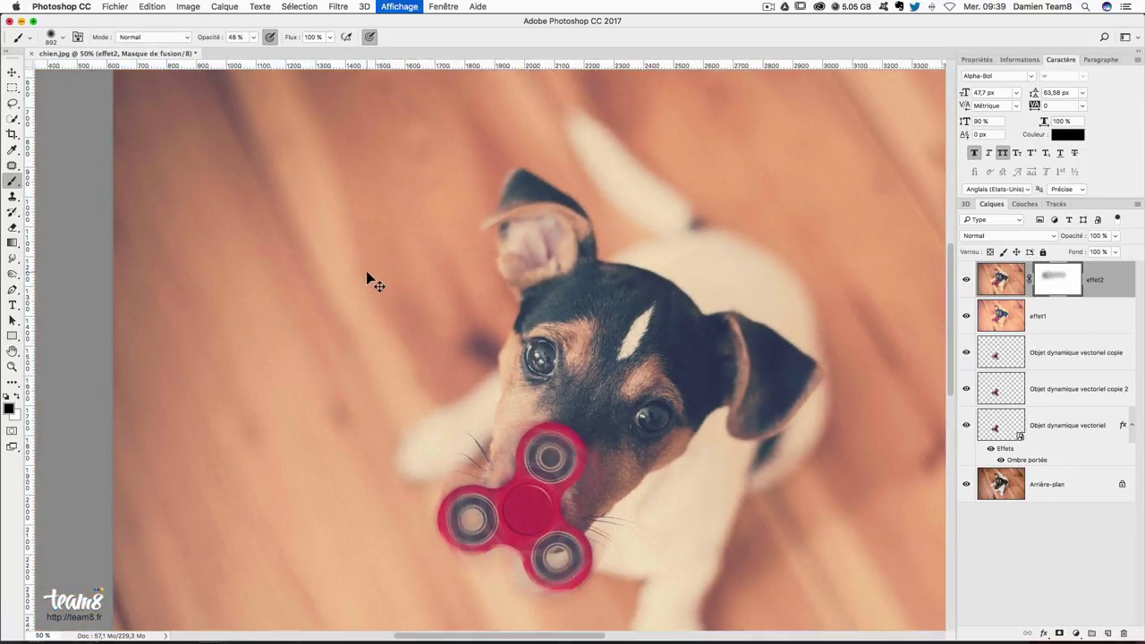
drag(531, 127, 822, 229)
drag(807, 301, 673, 141)
drag(181, 322, 348, 260)
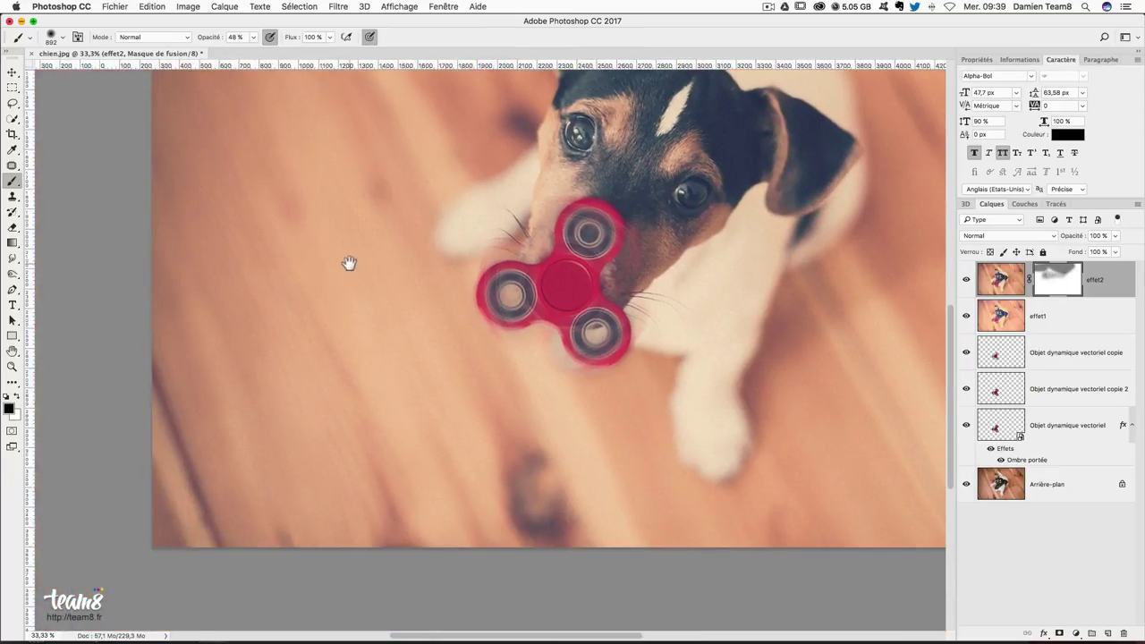
drag(470, 485, 345, 481)
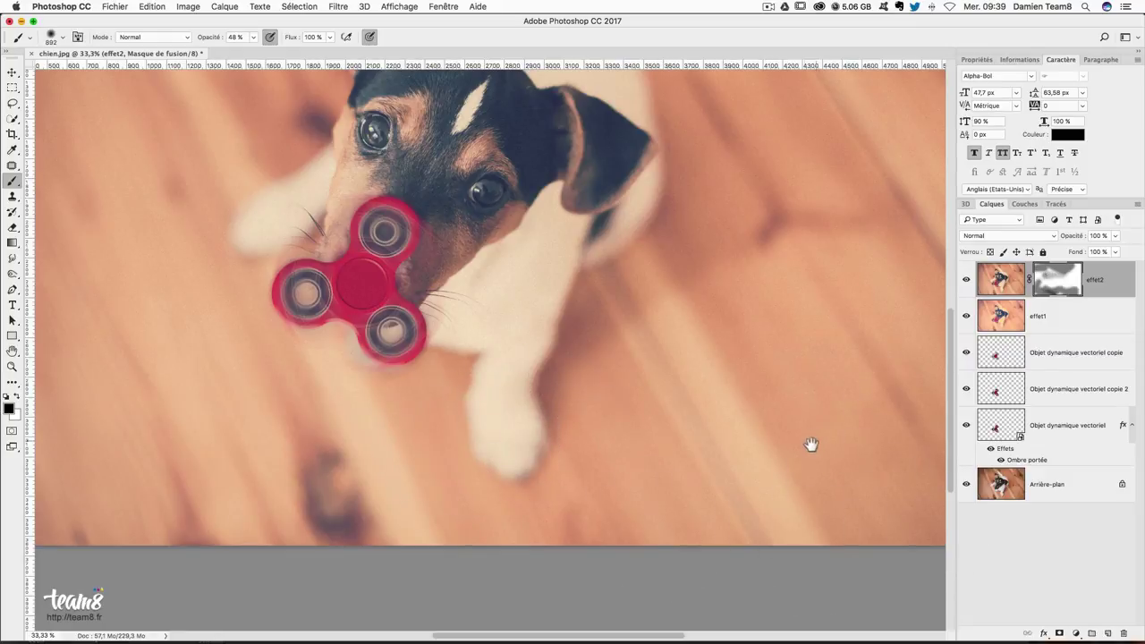
drag(811, 447, 746, 511)
mouse_move(831, 340)
mouse_down()
mouse_move(741, 427)
mouse_move(665, 539)
mouse_up()
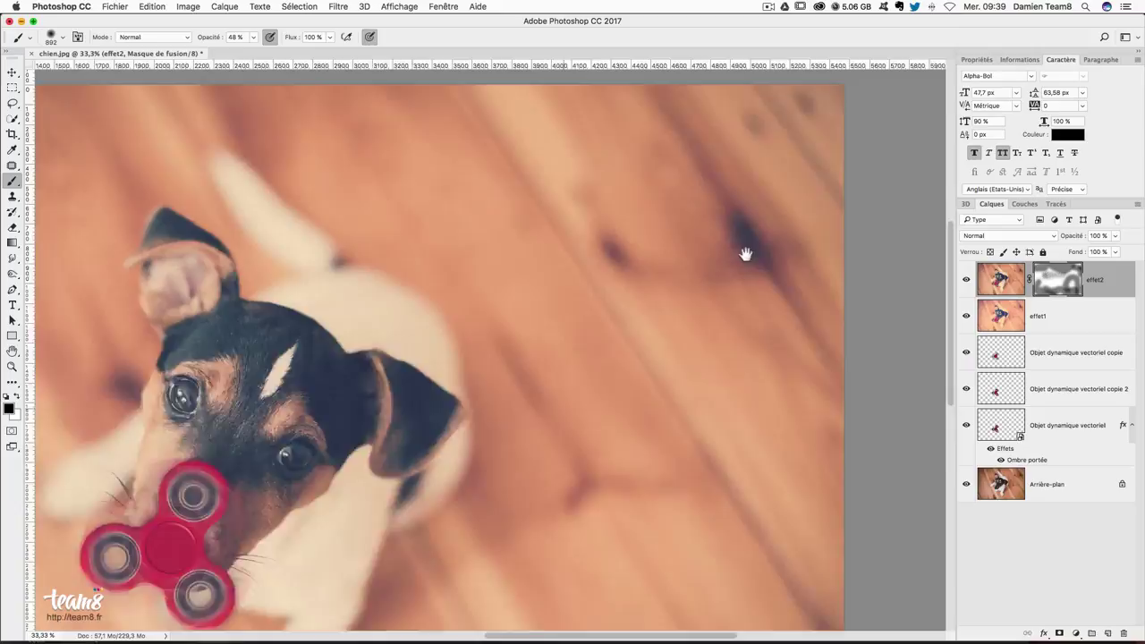
drag(429, 567, 614, 397)
key(super+plus)
key(super+plus)
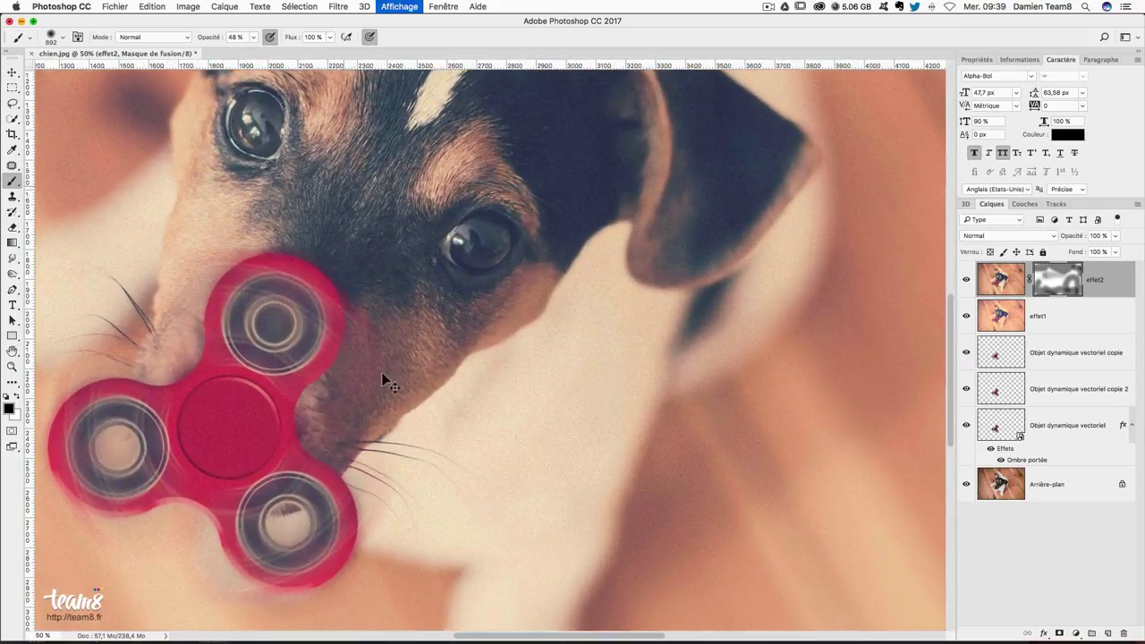
drag(384, 378, 575, 315)
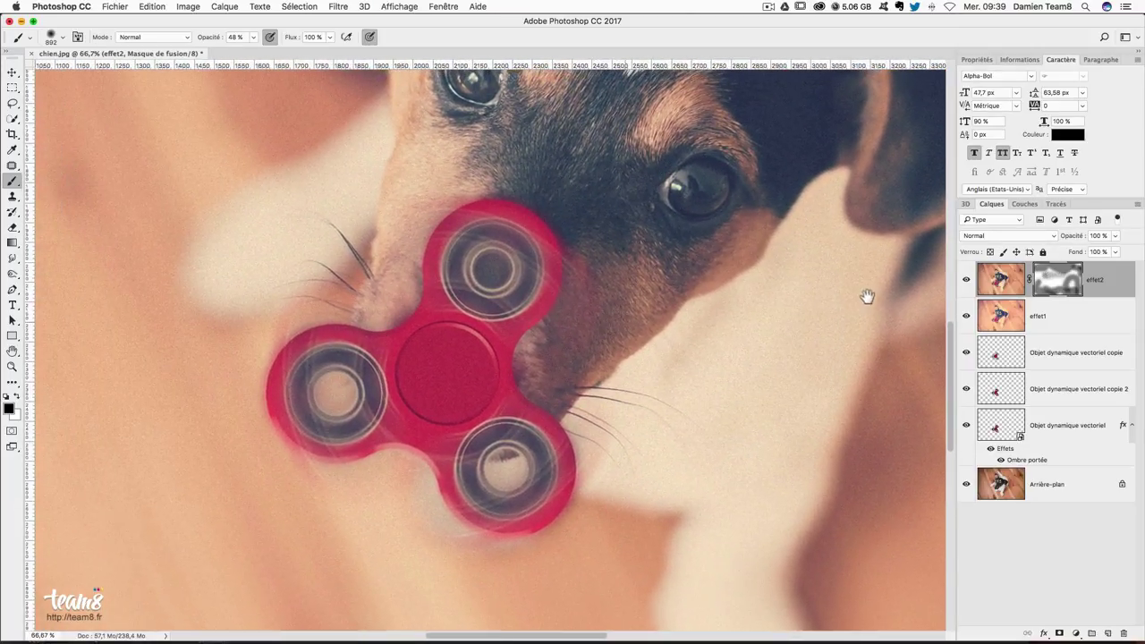
- Hide effet2, stamp visible layers into Calque 1 above effet1, and load the spinner's outline as a selection
click(966, 279)
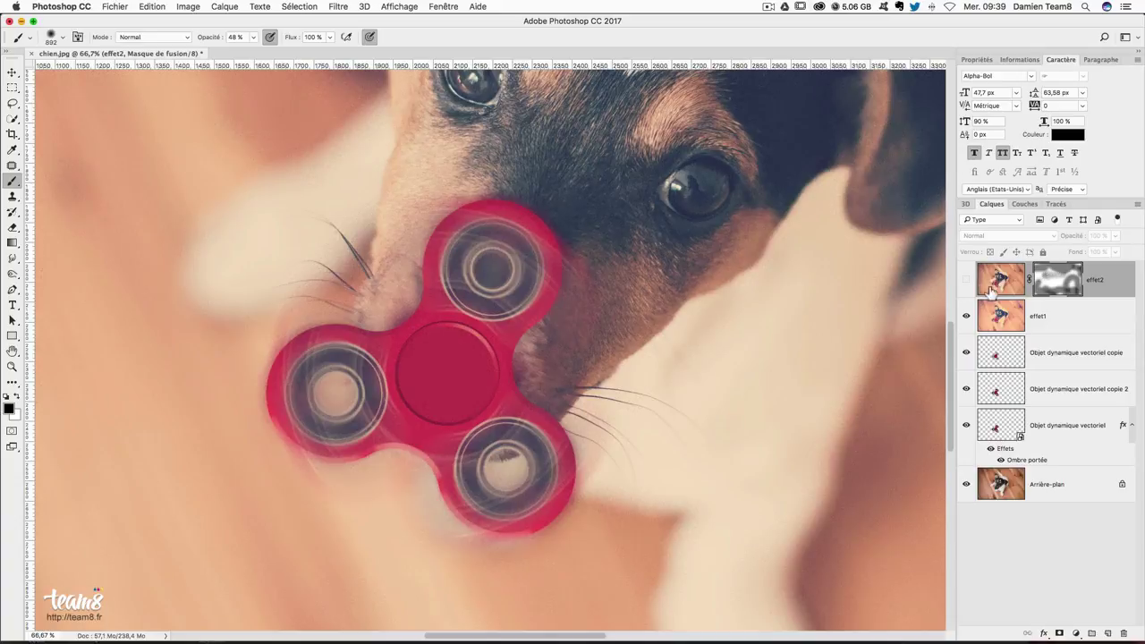
click(1060, 324)
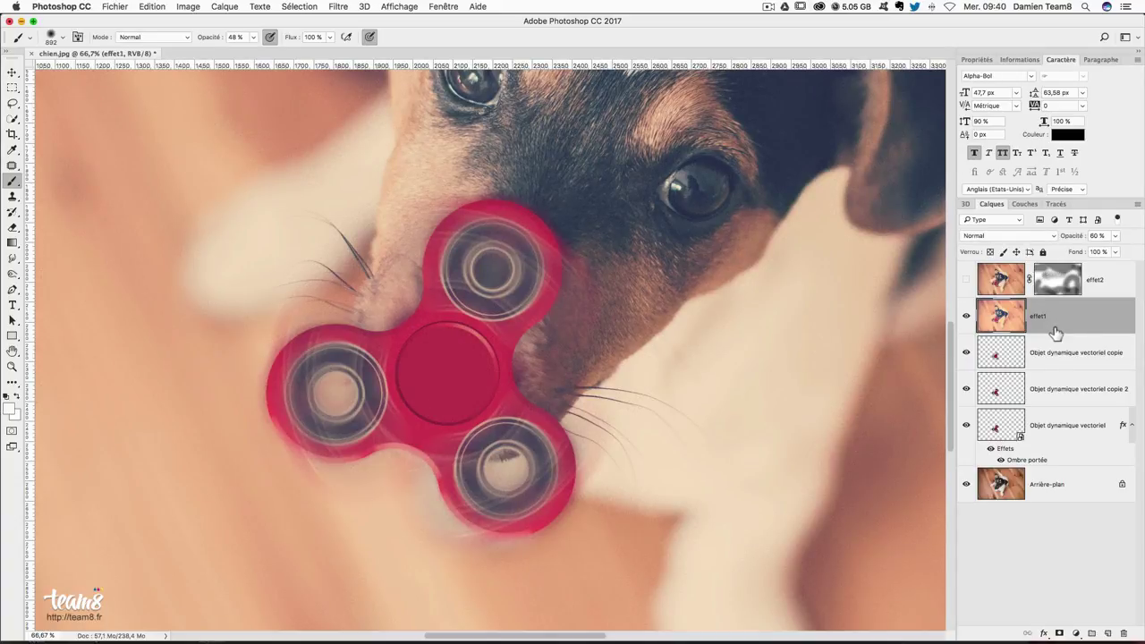
key(ctrl+alt+shift+e)
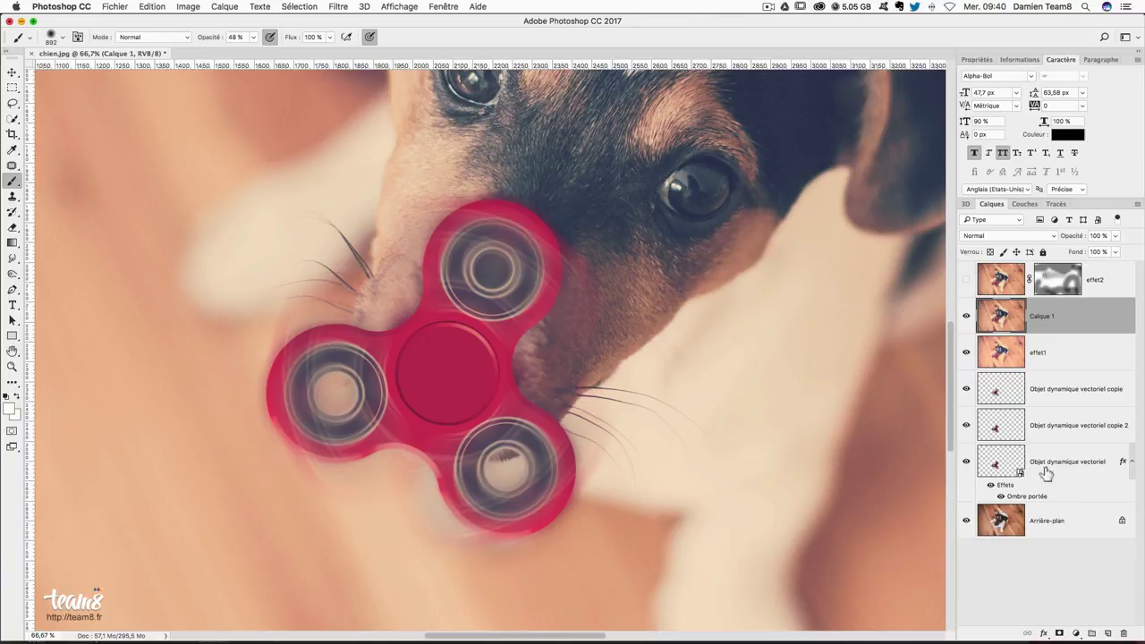
click(996, 468)
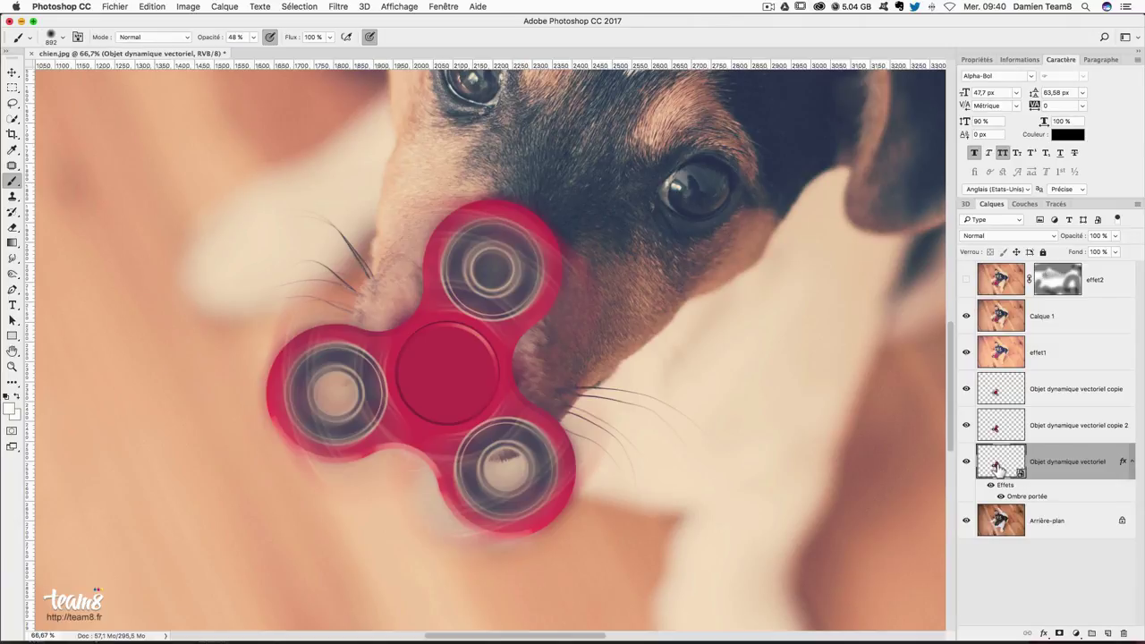
super+click(995, 467)
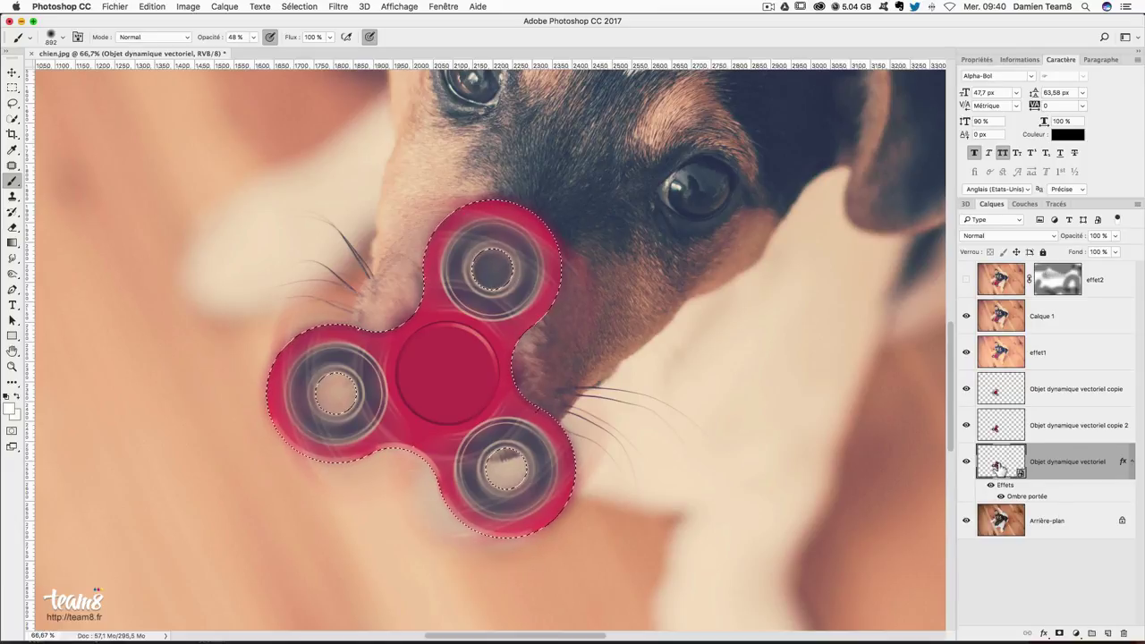
- Apply Ajout de bruit at 4% to Calque 1 inside the spinner selection, then deselect
click(1005, 317)
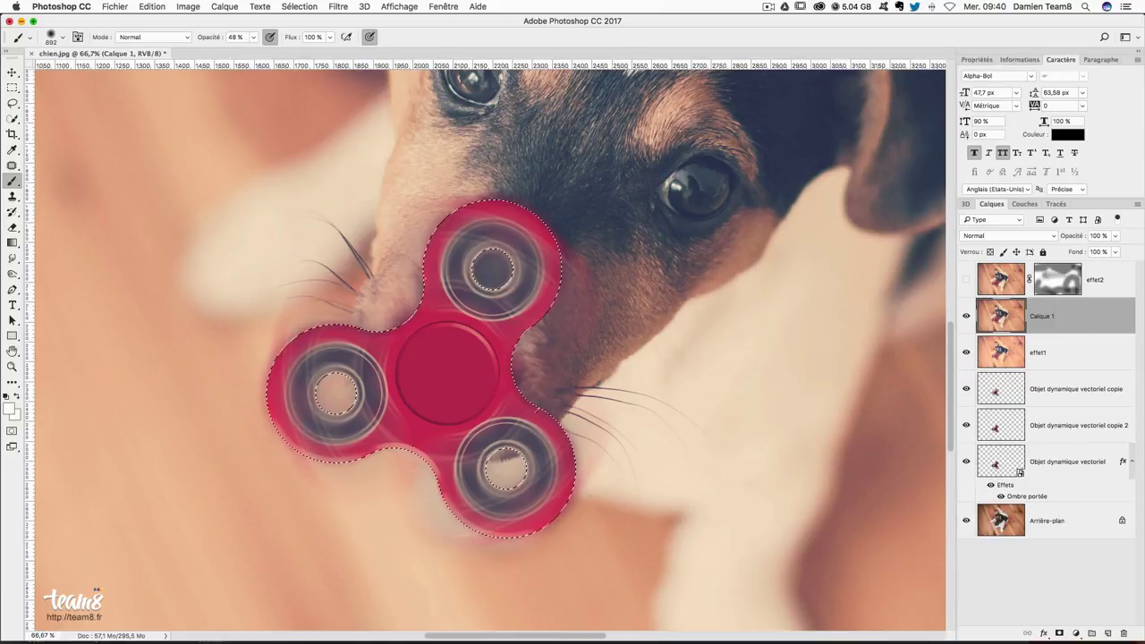
click(338, 7)
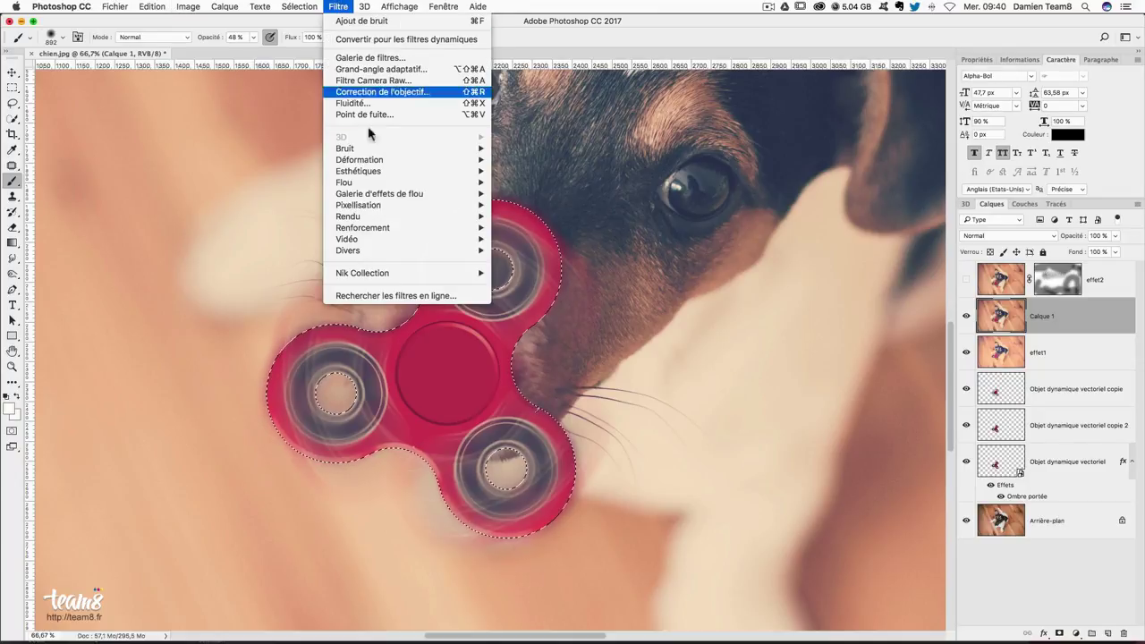
mouse_move(344, 148)
click(527, 149)
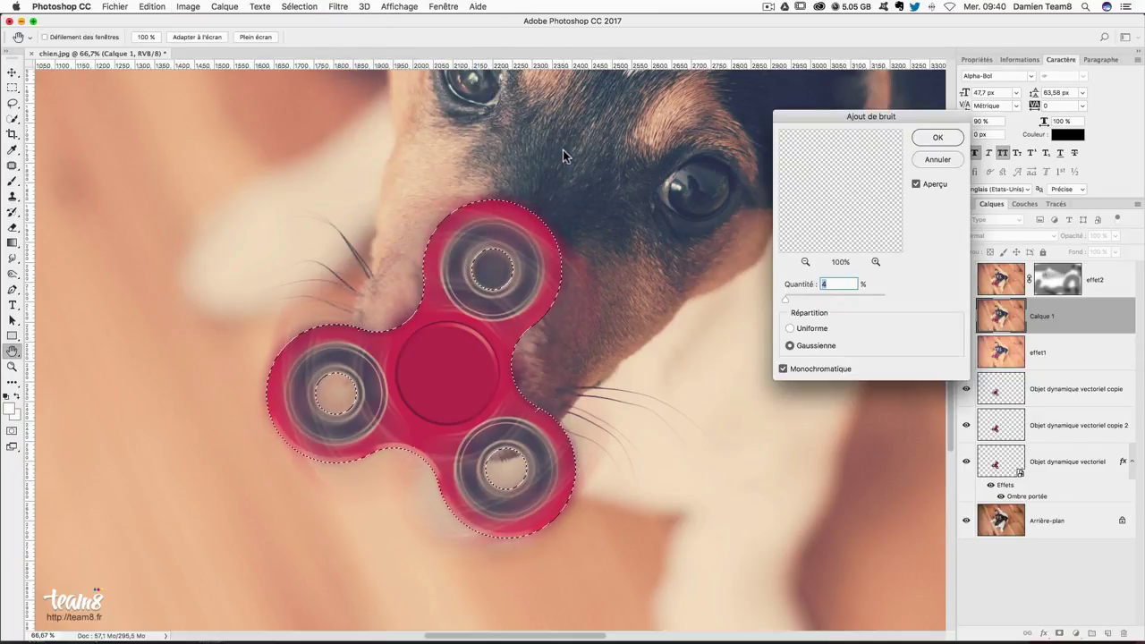
click(937, 137)
key(b)
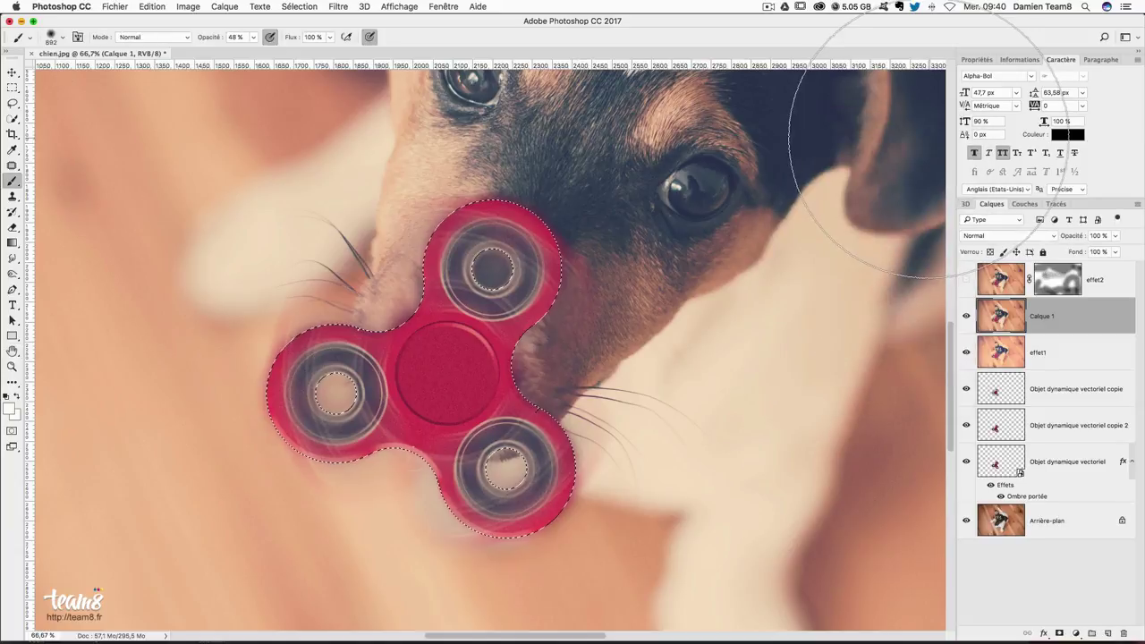
key(ctrl+d)
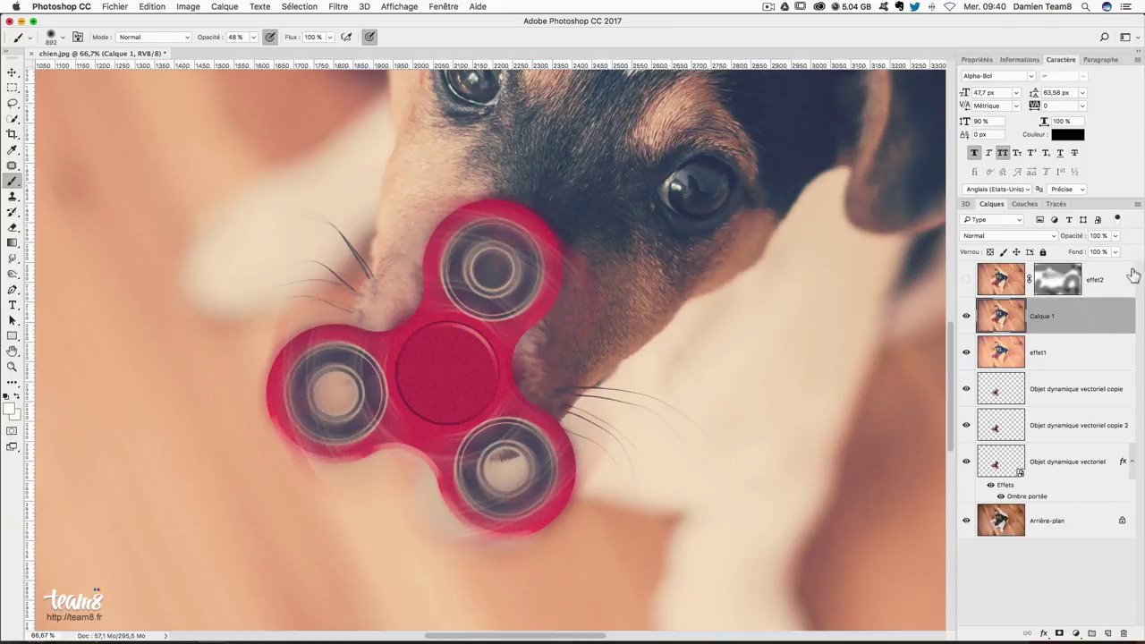
- Lower Calque 1's layer opacity and check the result zoomed out
click(1115, 236)
drag(1110, 253, 1099, 254)
key(super+minus)
key(super+minus)
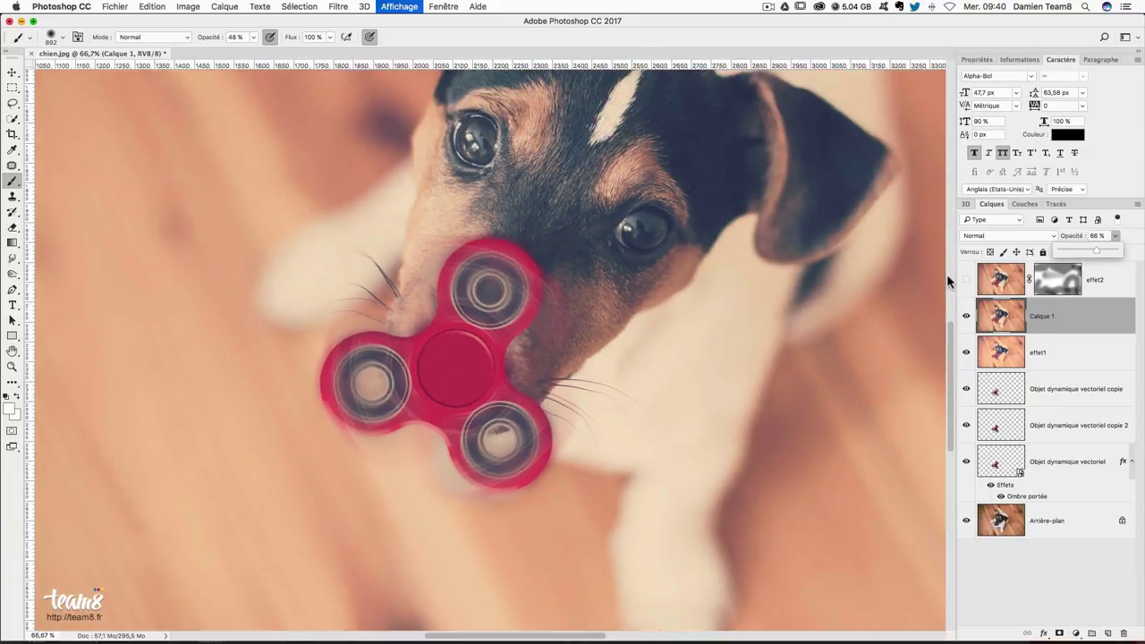
key(super+minus)
key(super+plus)
key(super+plus)
key(super+plus)
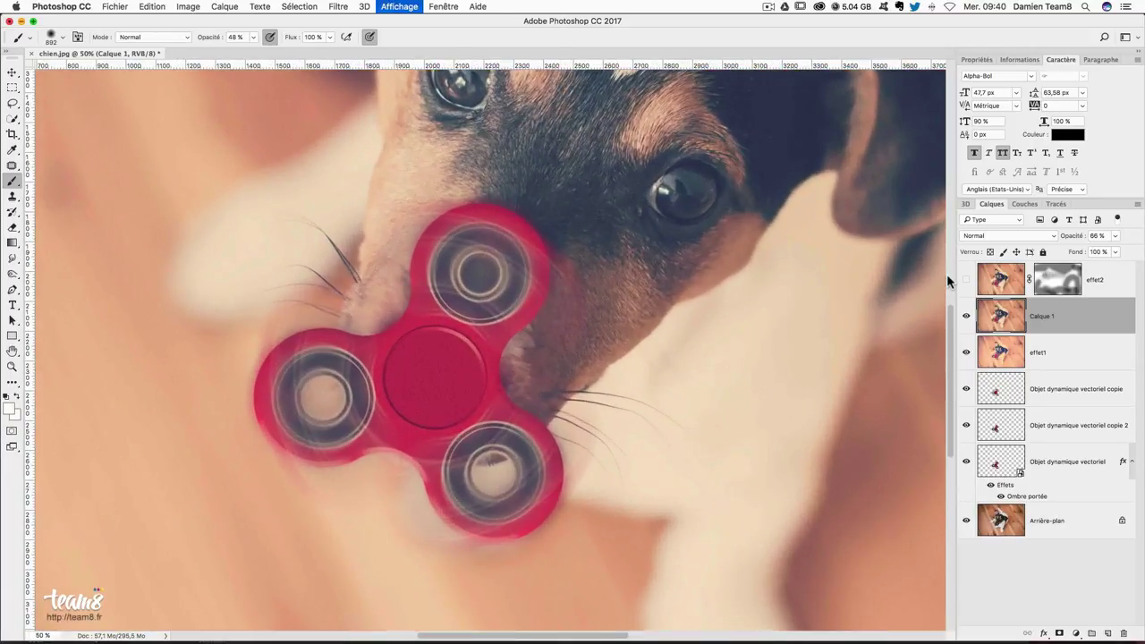
- Show effet2 again and hide Calque 1 to compare the grain
click(966, 280)
click(966, 316)
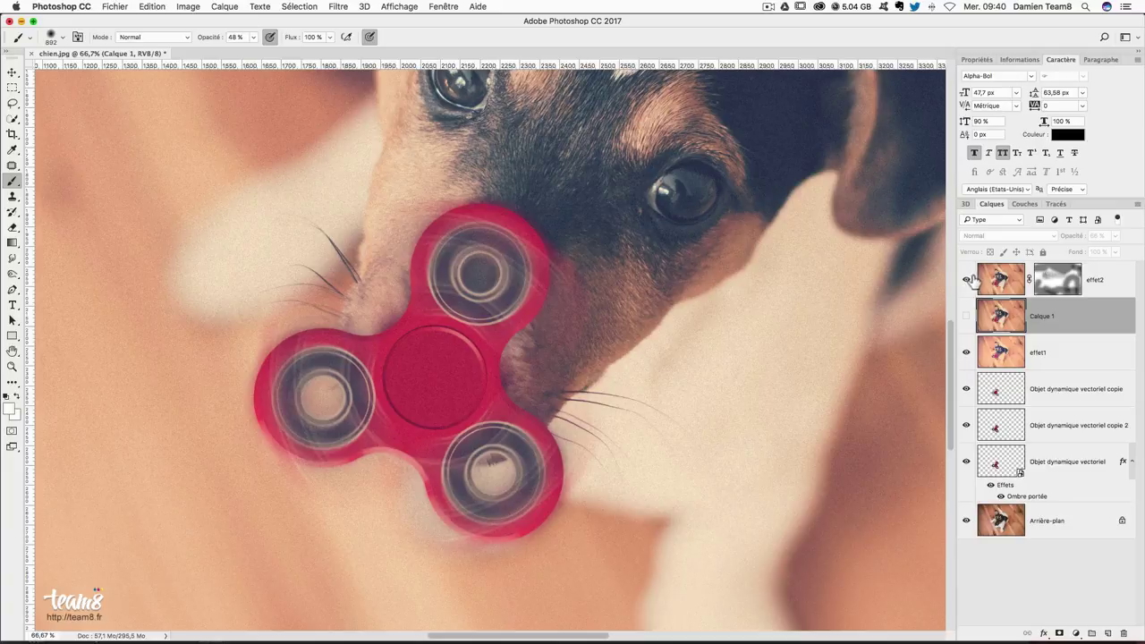
key(super+minus)
key(super+minus)
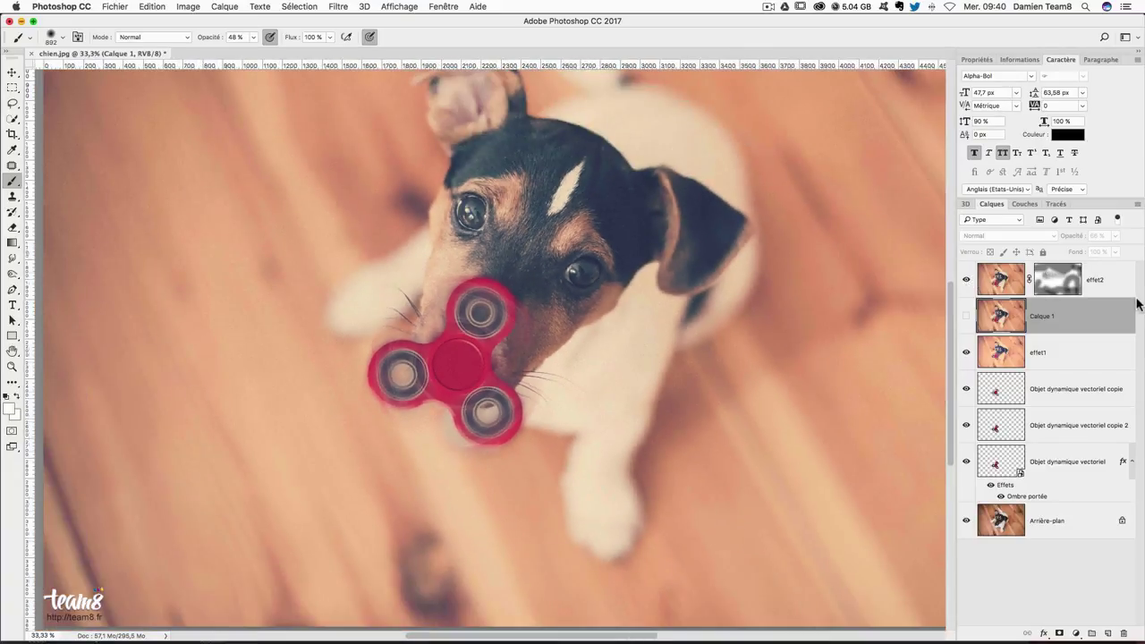
key(super+plus)
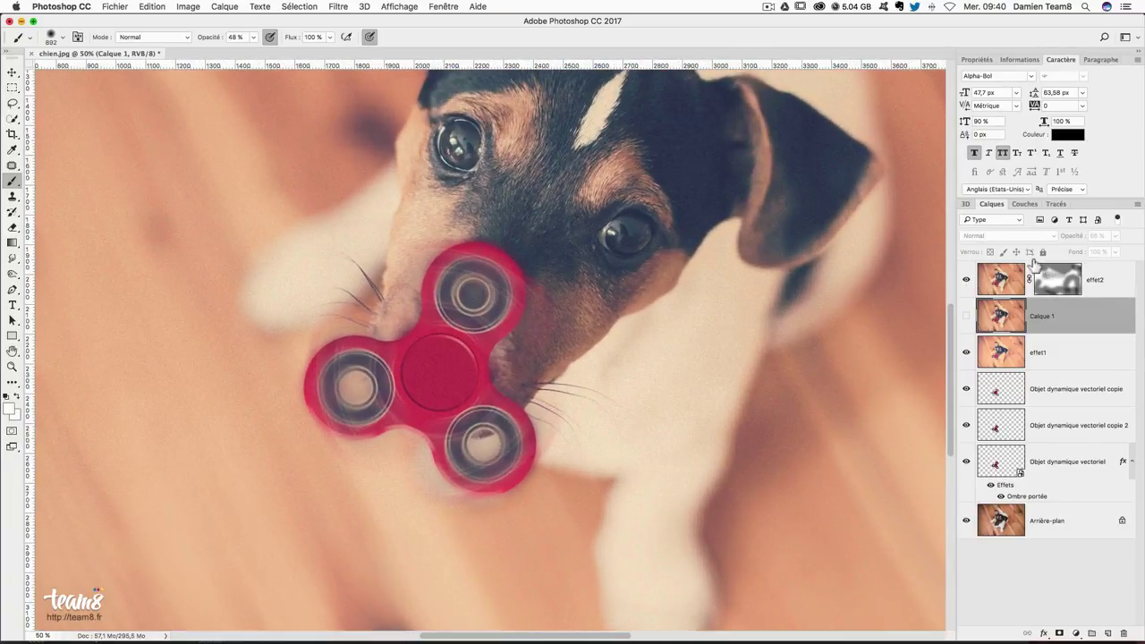
drag(904, 249, 785, 315)
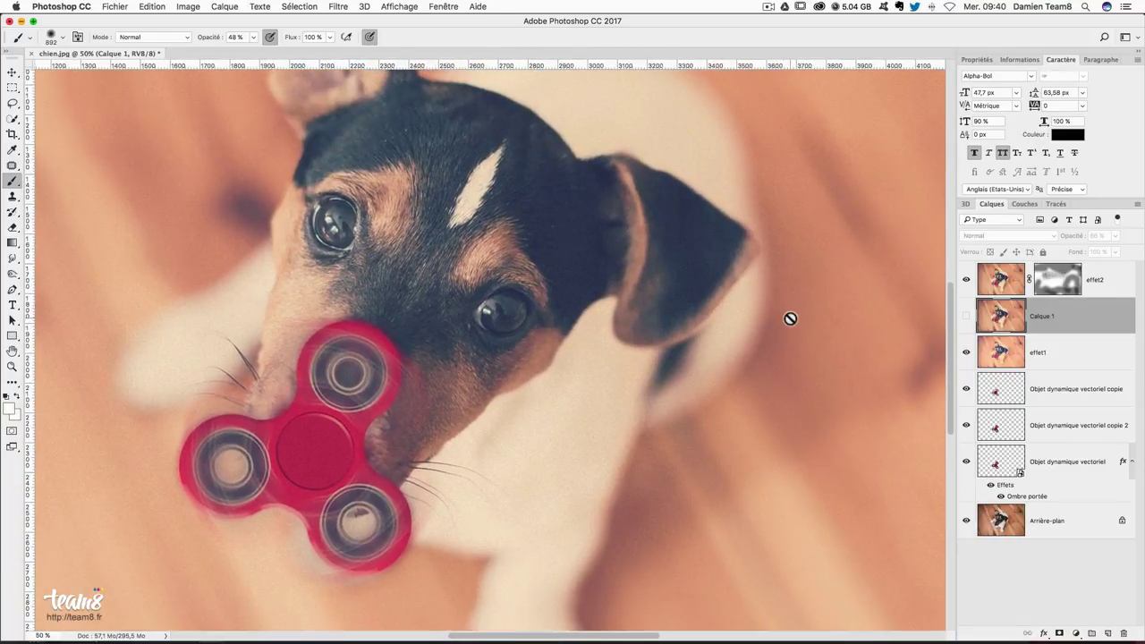